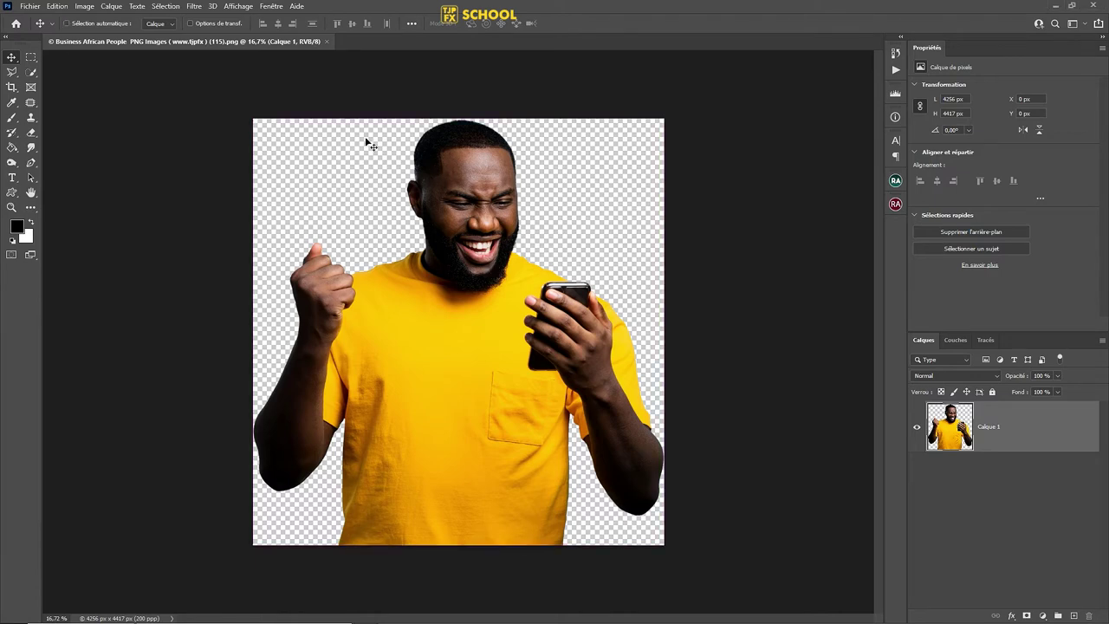
Create a new 2000 × 2000 px, 300 ppi white document named R3, then return to the portrait PNG
left_click(35, 7)
left_click(39, 19)
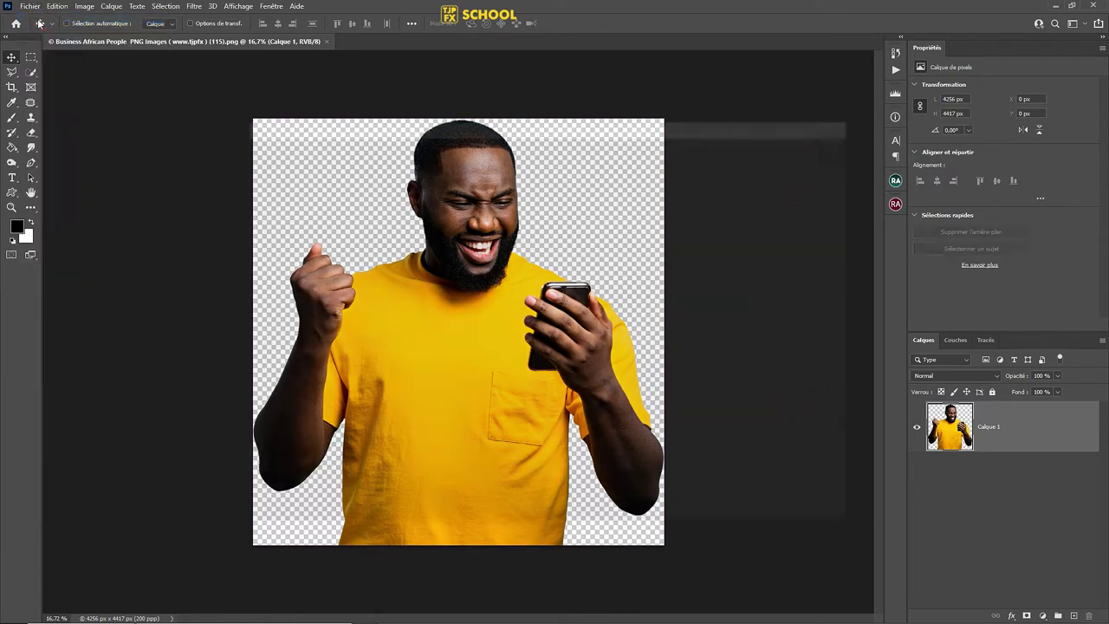
left_click(699, 191)
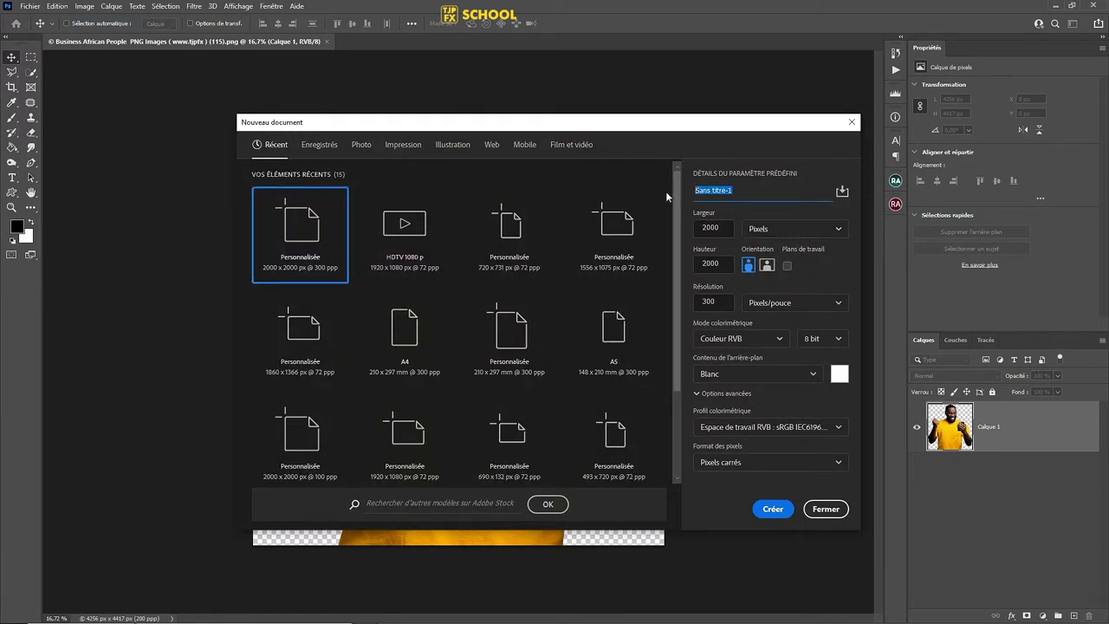
type("R3")
left_click(772, 509)
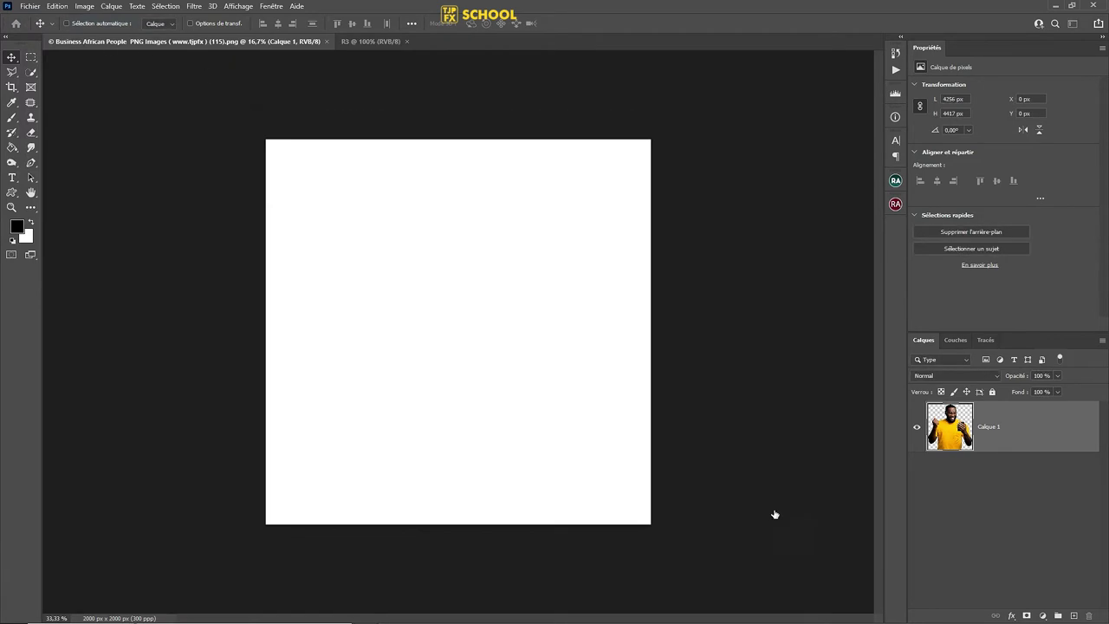
left_click(201, 44)
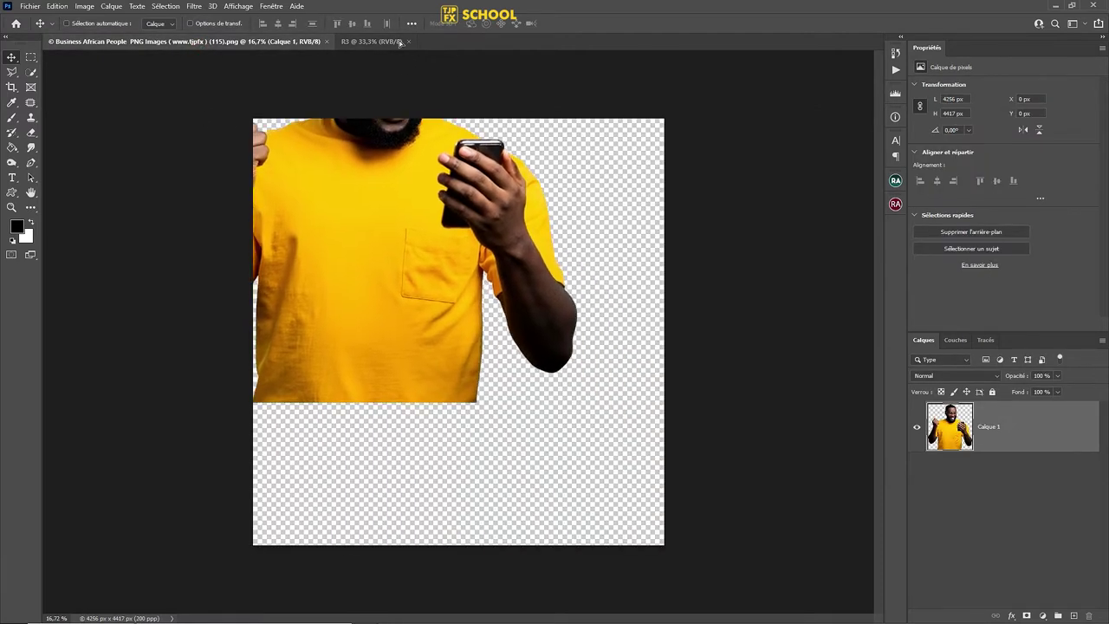
Copy the man's cut-out layer into R3 and convert it to a smart object
left_click_drag(498, 207, 478, 255)
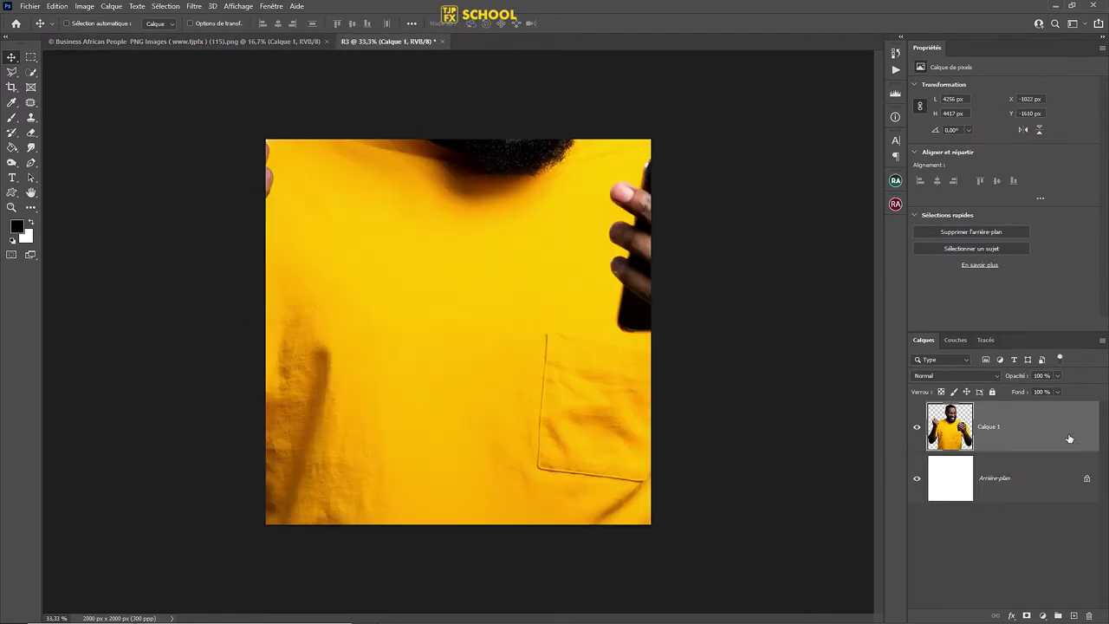
left_click_drag(501, 158, 508, 454)
right_click(1063, 436)
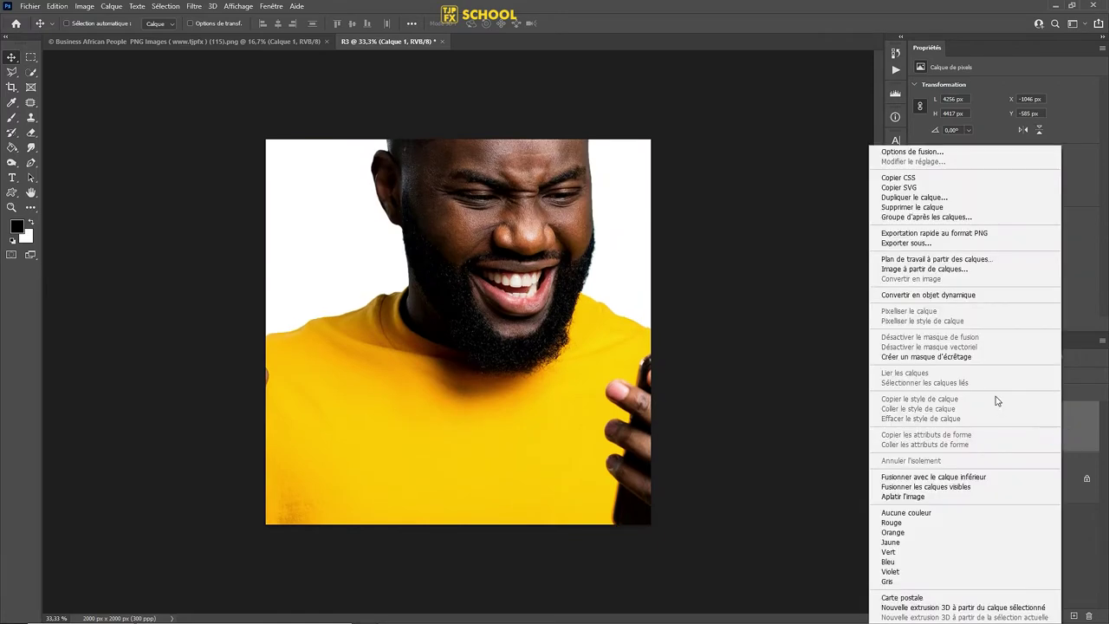
left_click(971, 299)
Scale the man down to about 30% and move him toward the canvas top
key("ctrl+t")
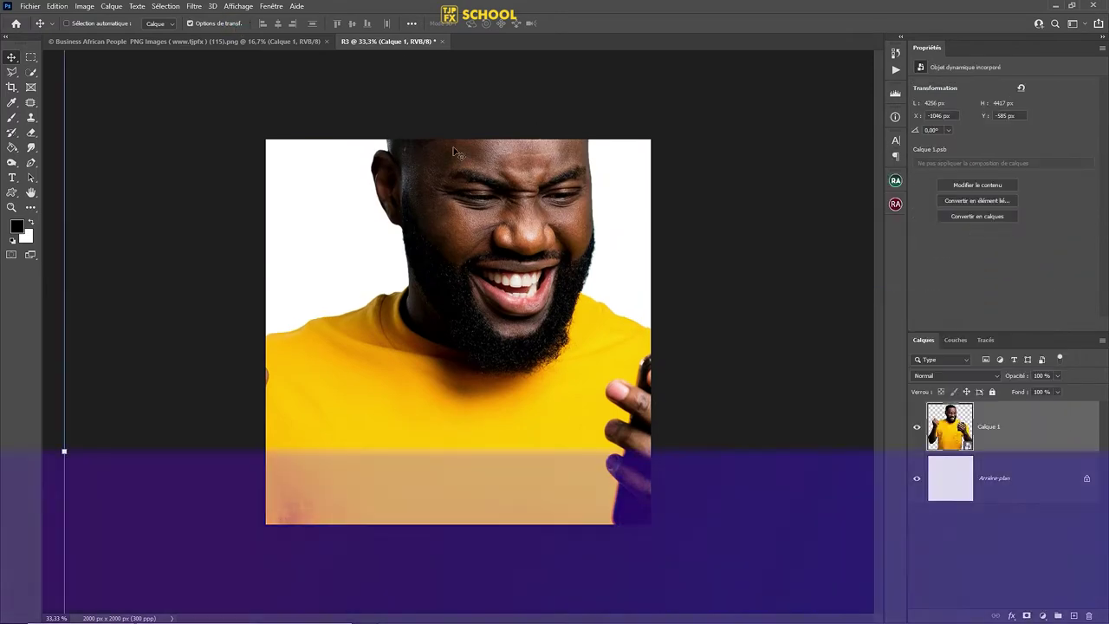
mouse_move(63, 286)
left_mouse_down()
mouse_move(523, 384)
mouse_move(538, 239)
left_mouse_up()
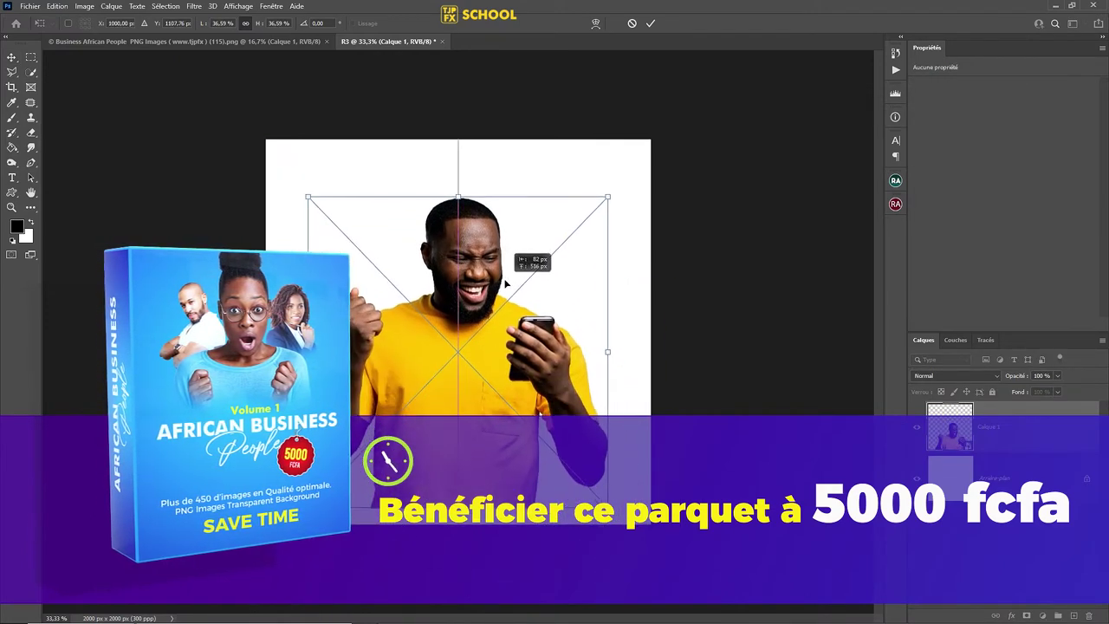
left_click_drag(639, 150, 588, 199)
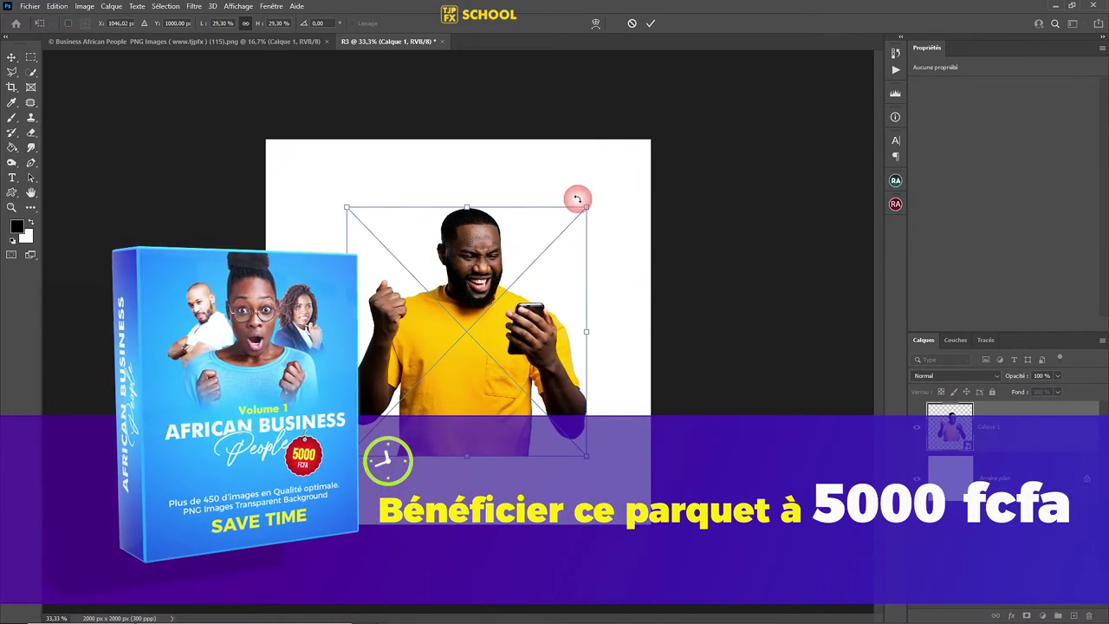
key("Return")
left_click_drag(489, 324, 493, 280)
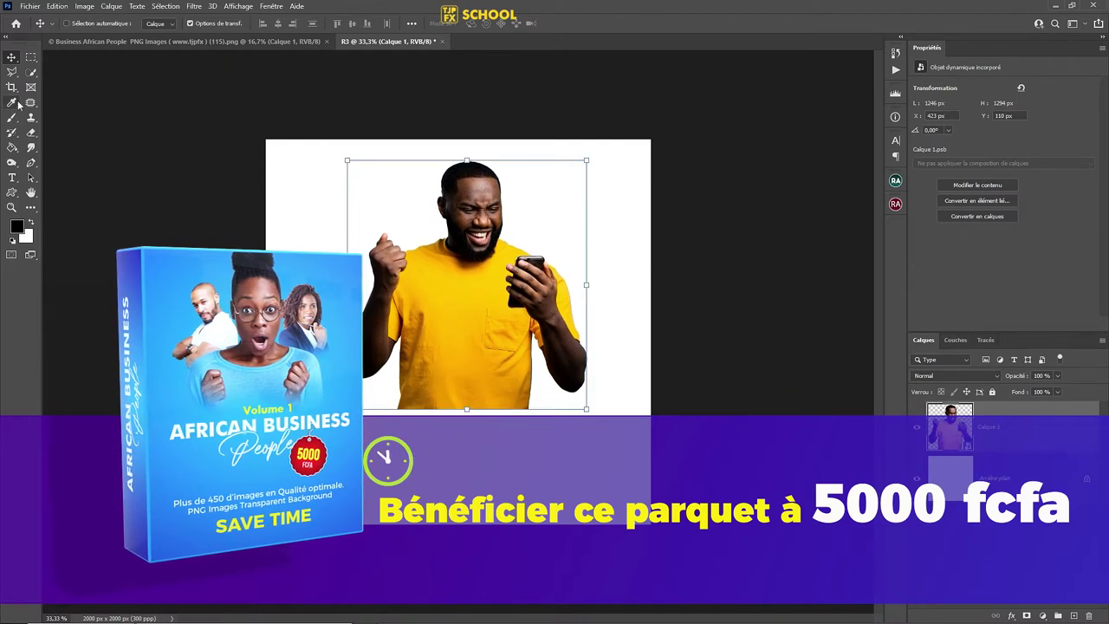
Draw a wide white ellipse across the lower canvas with the Ellipse tool
left_click(13, 194)
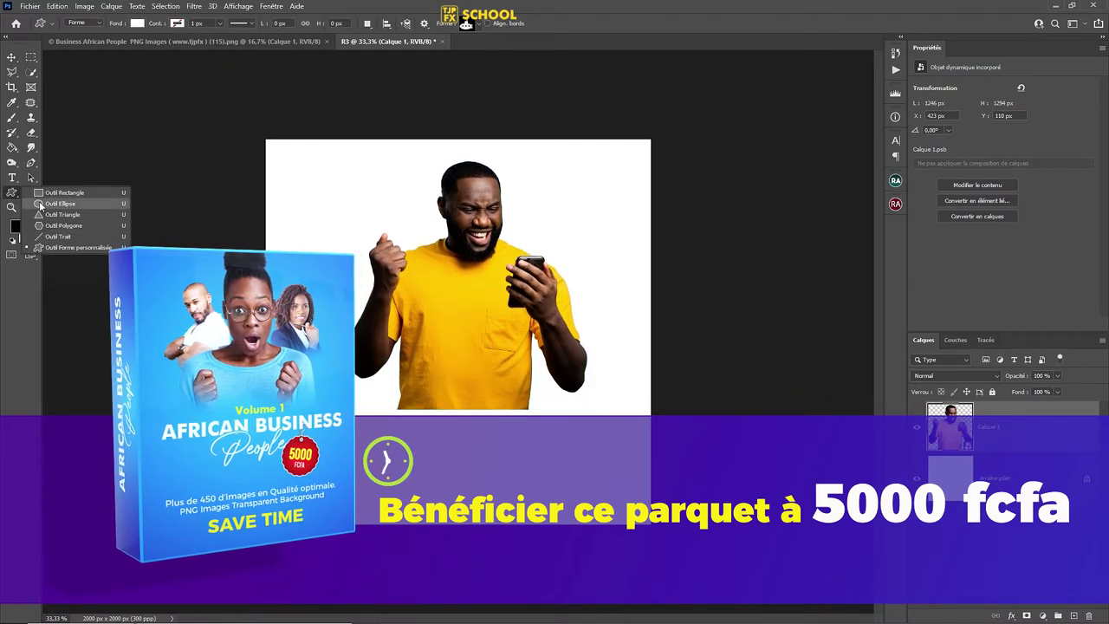
left_click(44, 204)
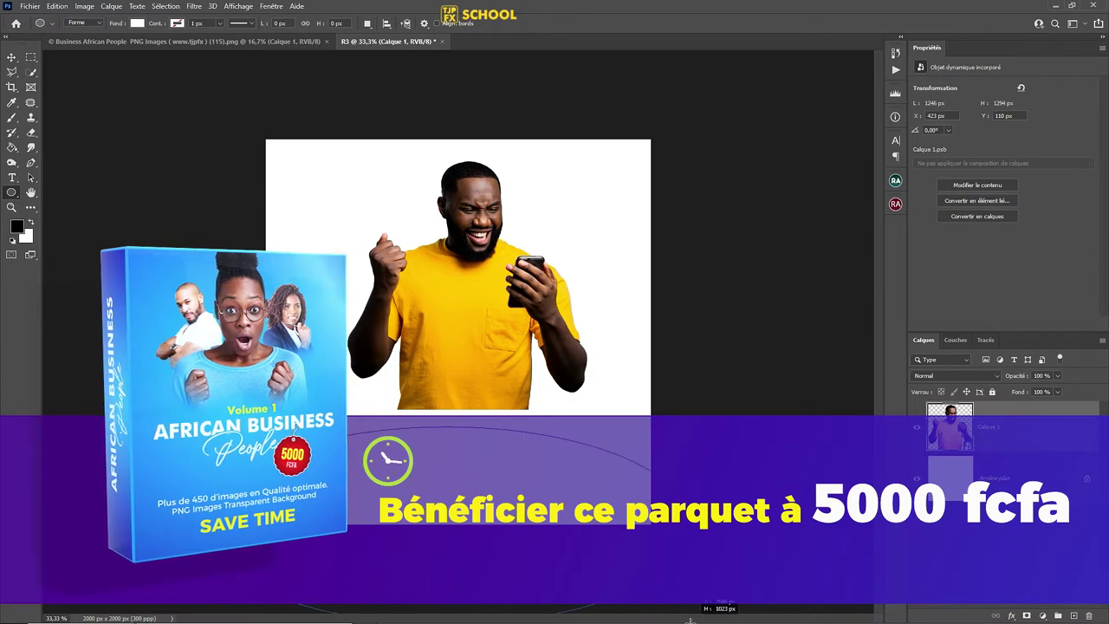
mouse_move(203, 622)
left_mouse_down()
mouse_move(694, 417)
mouse_move(665, 467)
left_mouse_up()
key("ctrl+z")
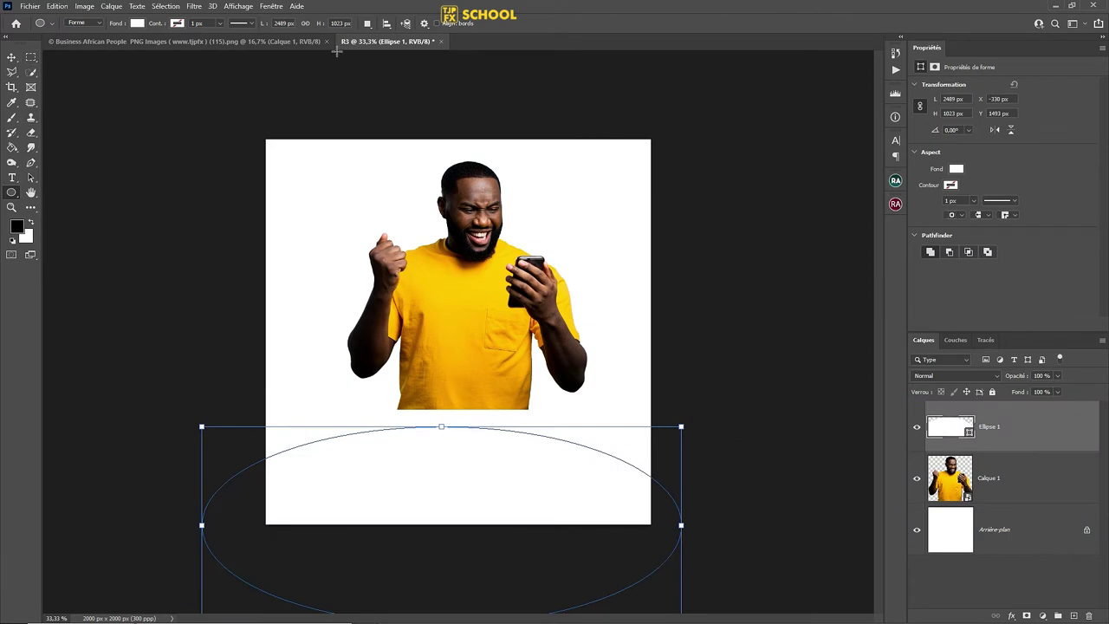
mouse_move(442, 427)
left_mouse_down()
mouse_move(442, 417)
mouse_move(423, 429)
mouse_move(424, 419)
left_mouse_up()
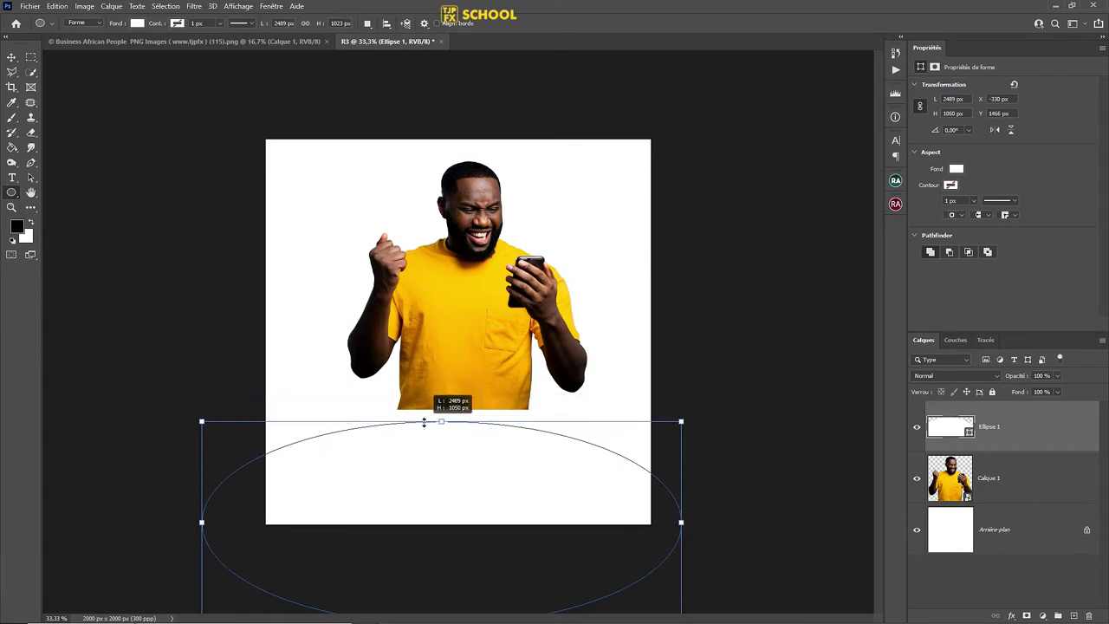
Rotate the ellipse about -11°, resize it to cover the man, and move it up
key("v")
left_click_drag(453, 470, 448, 319)
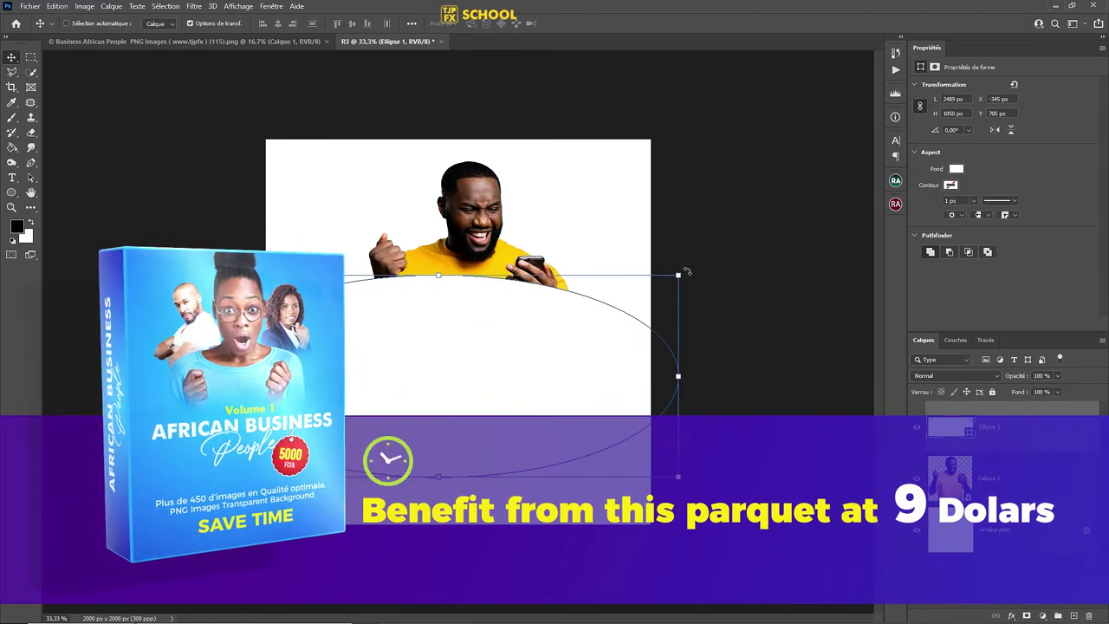
left_click_drag(689, 330, 677, 289)
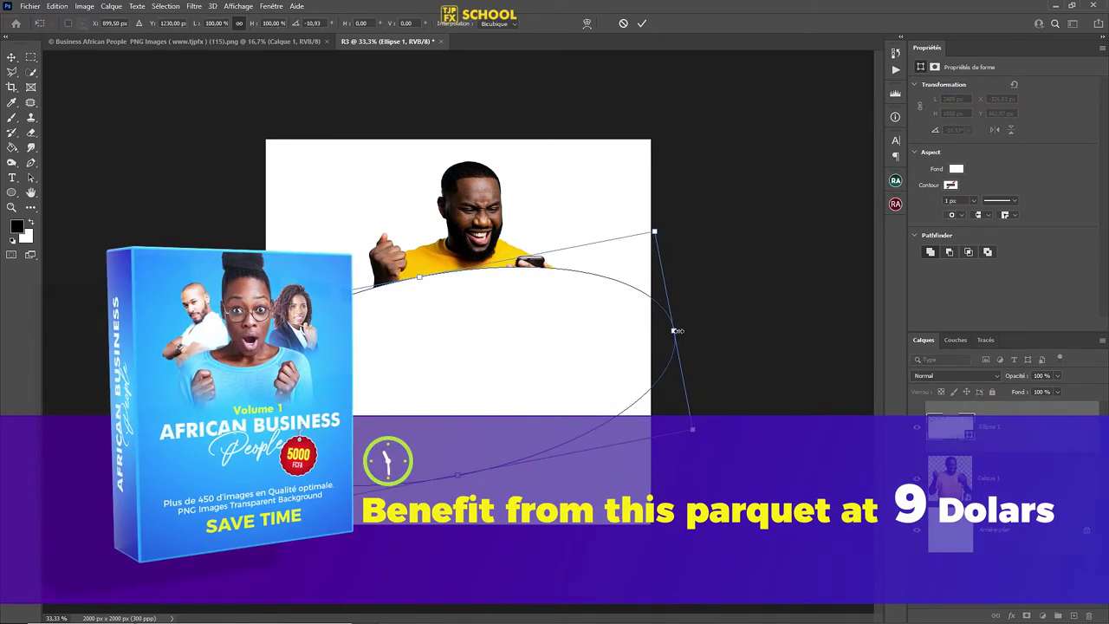
mouse_move(674, 331)
left_mouse_down()
mouse_move(523, 356)
mouse_move(618, 362)
left_mouse_up()
left_click_drag(603, 263, 649, 204)
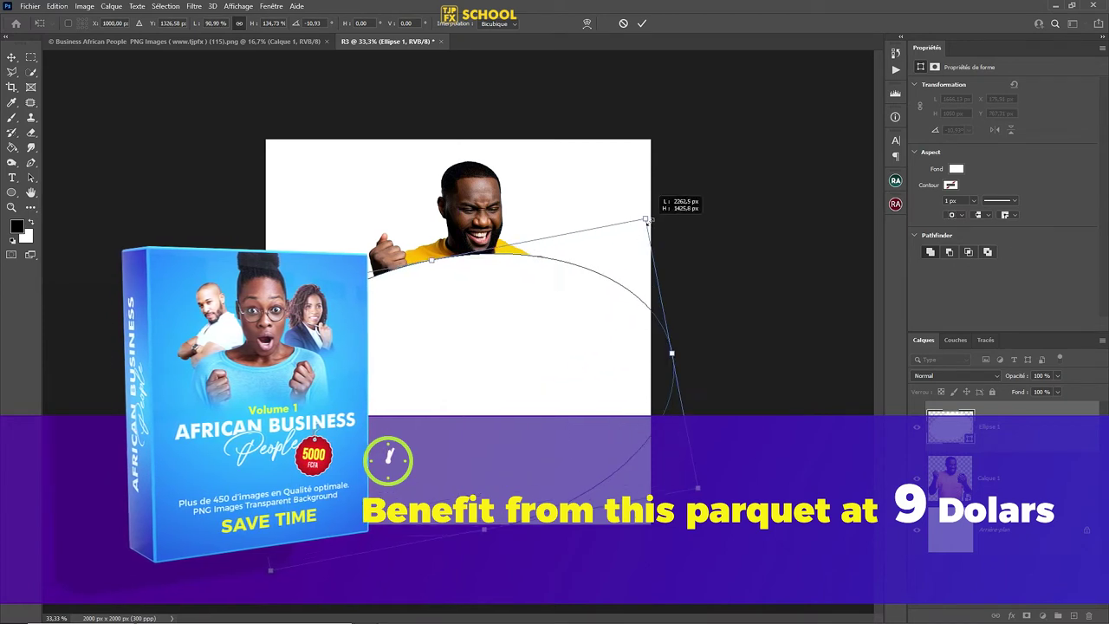
left_click_drag(586, 350, 562, 253)
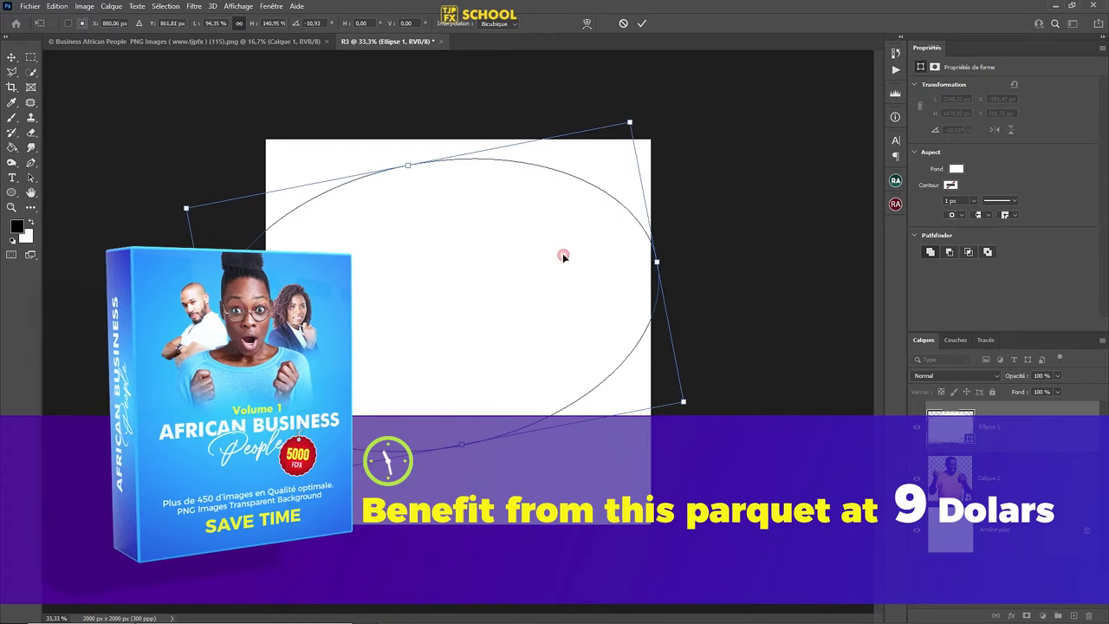
key("Return")
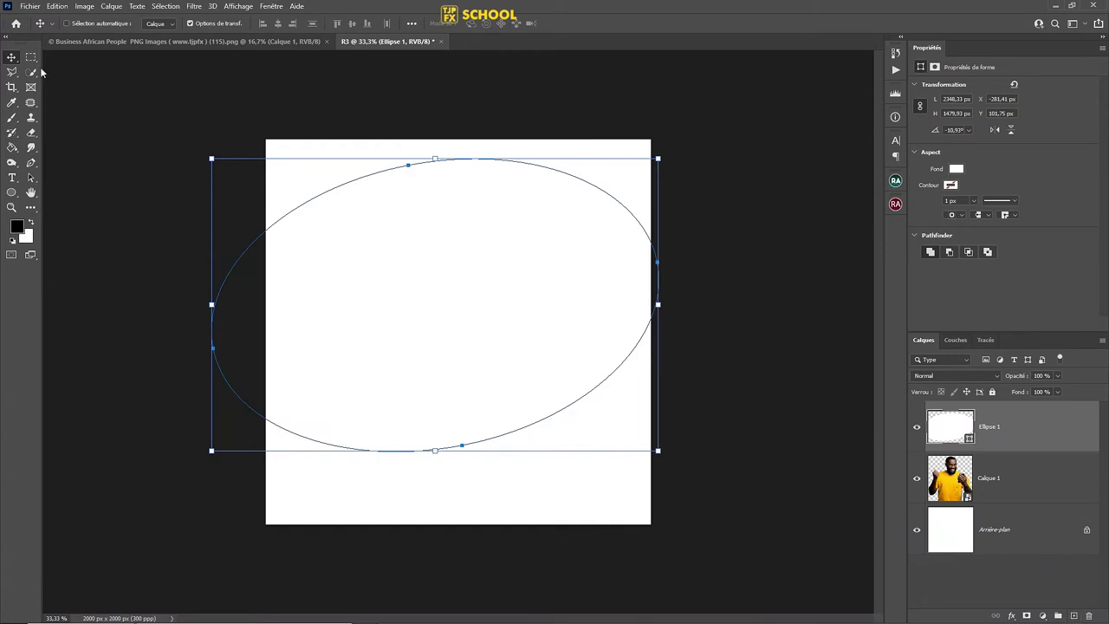
Draw a blue-filled rectangle over the lower canvas, placed beneath Ellipse 1
right_click(12, 195)
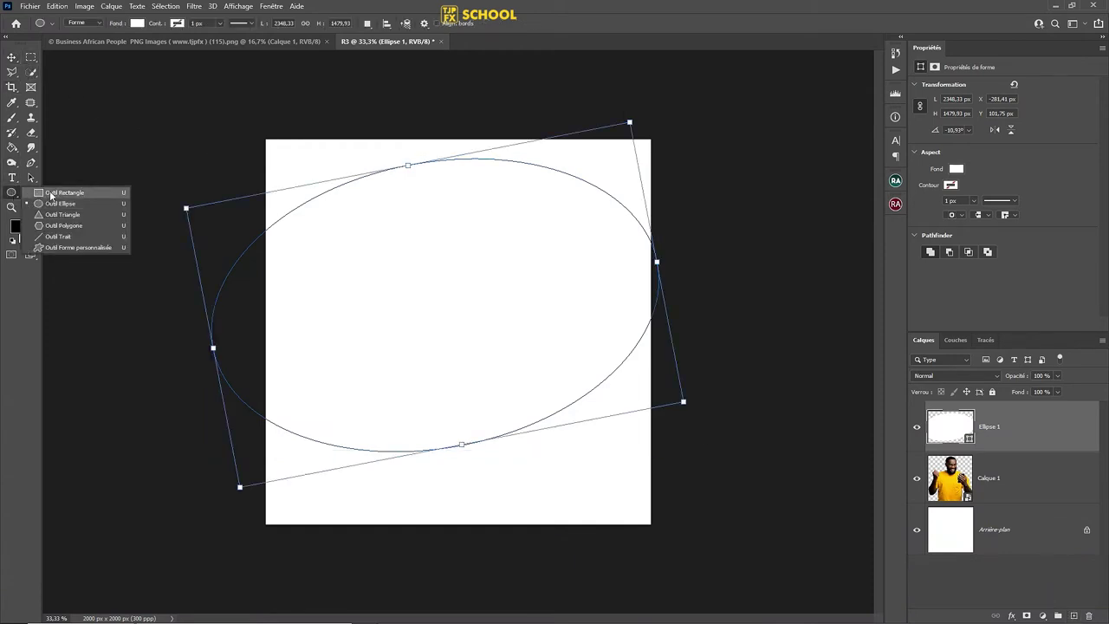
left_click(61, 191)
left_click_drag(124, 319, 700, 546)
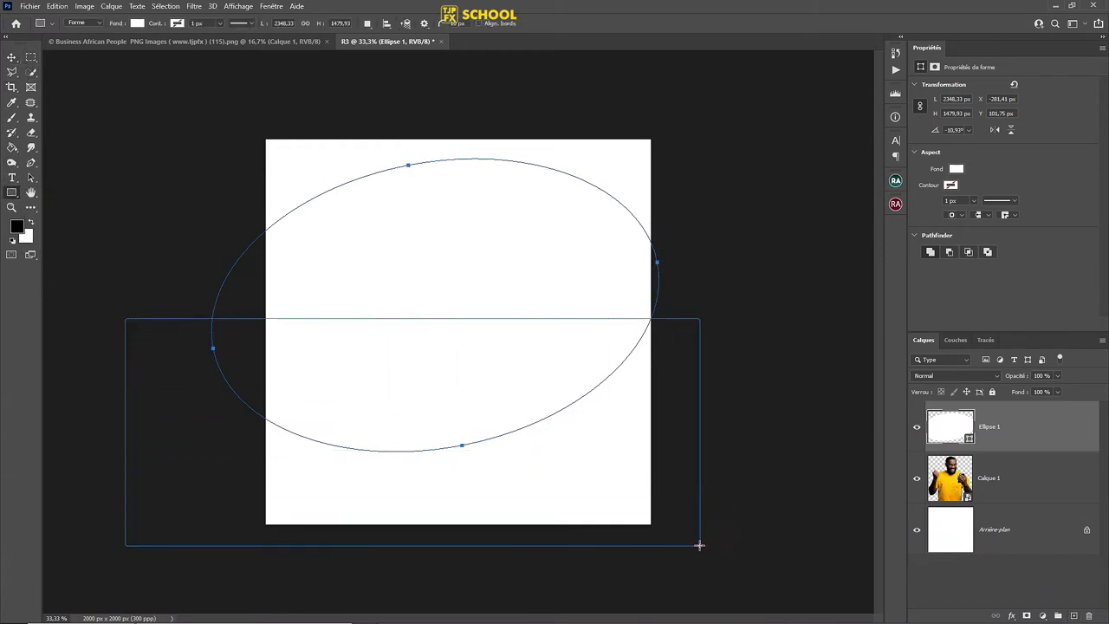
left_click_drag(1023, 435, 1020, 487)
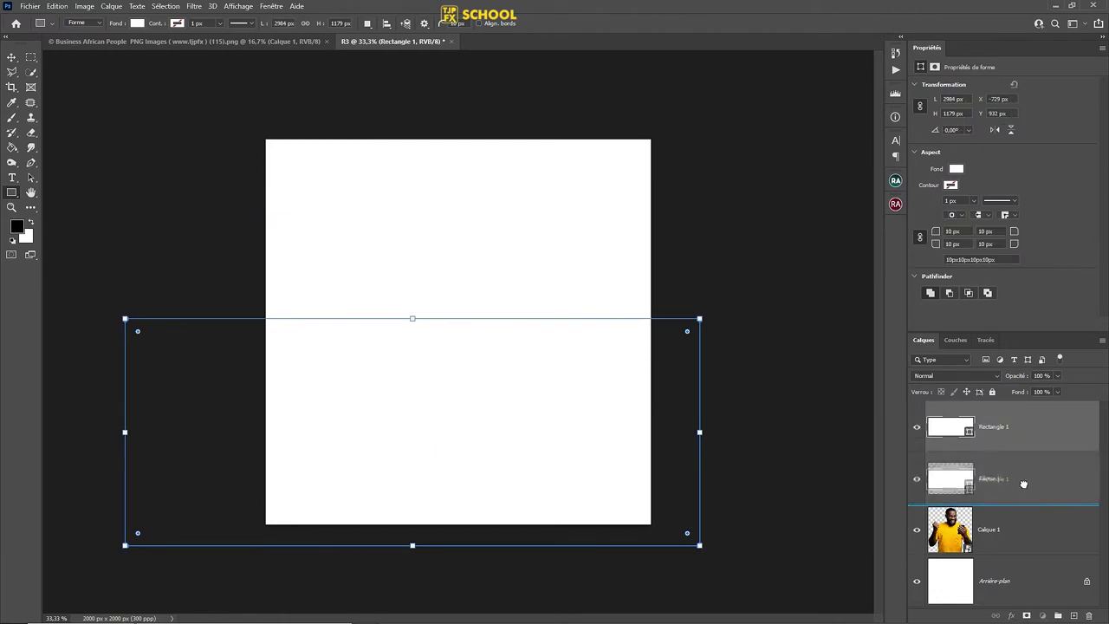
left_click(956, 170)
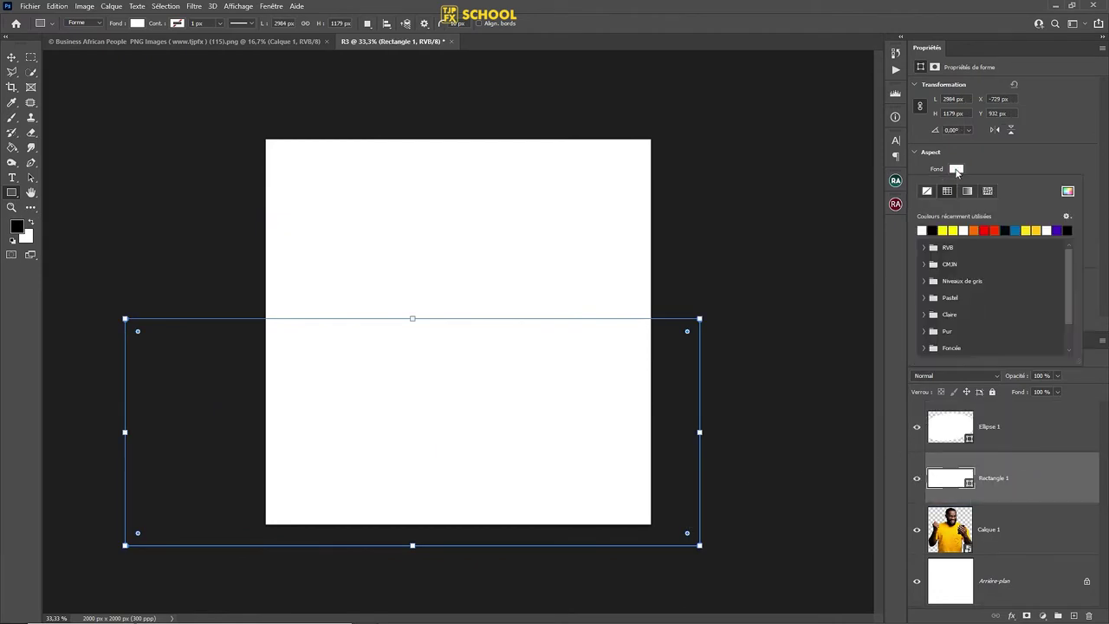
left_click(1016, 230)
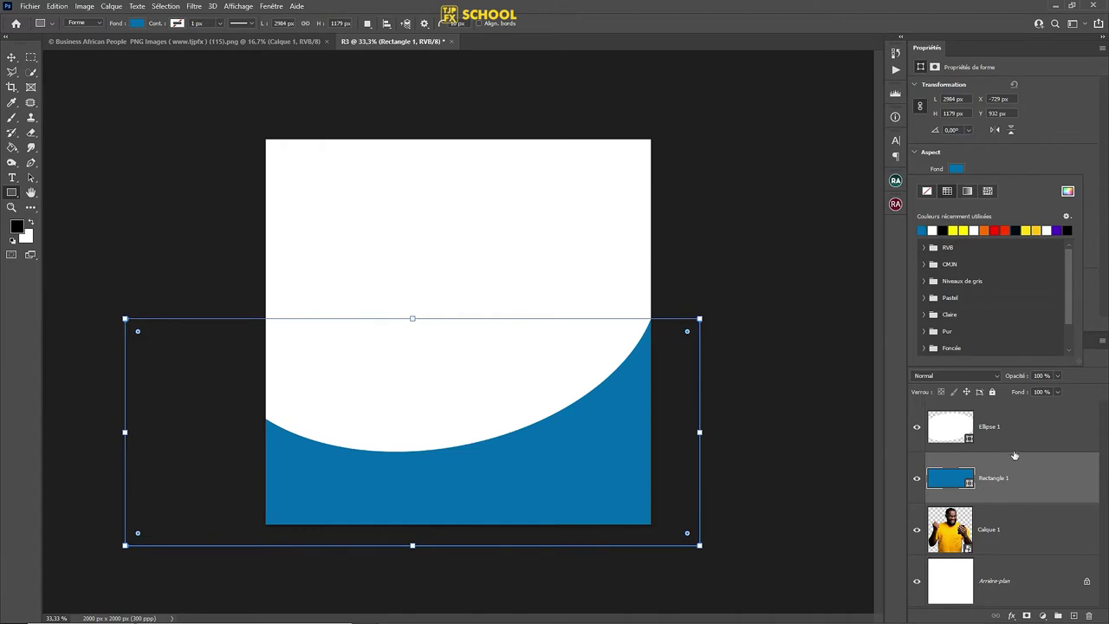
left_click(1022, 443)
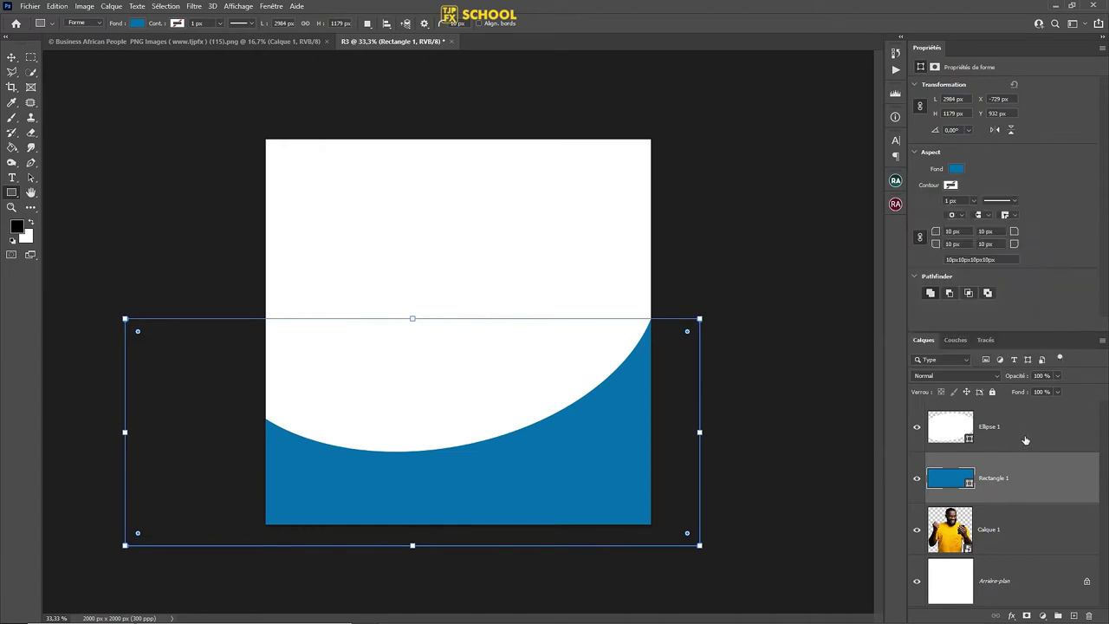
Mask the rectangle with the inverted ellipse shape and hide Ellipse 1
left_click(964, 437)
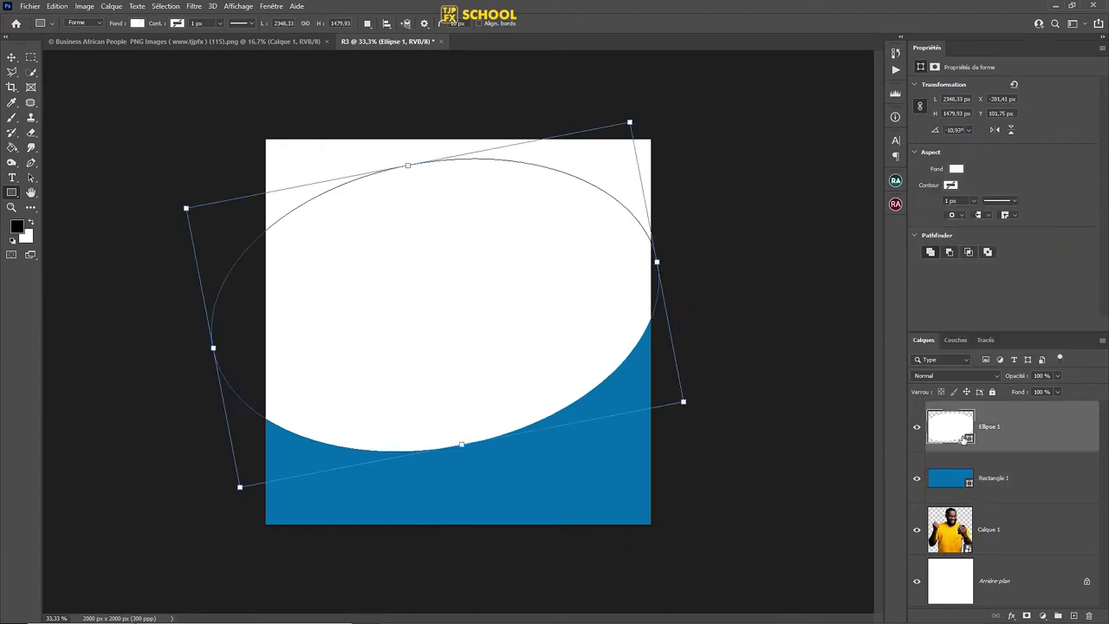
left_click(1009, 478)
left_click(1027, 615)
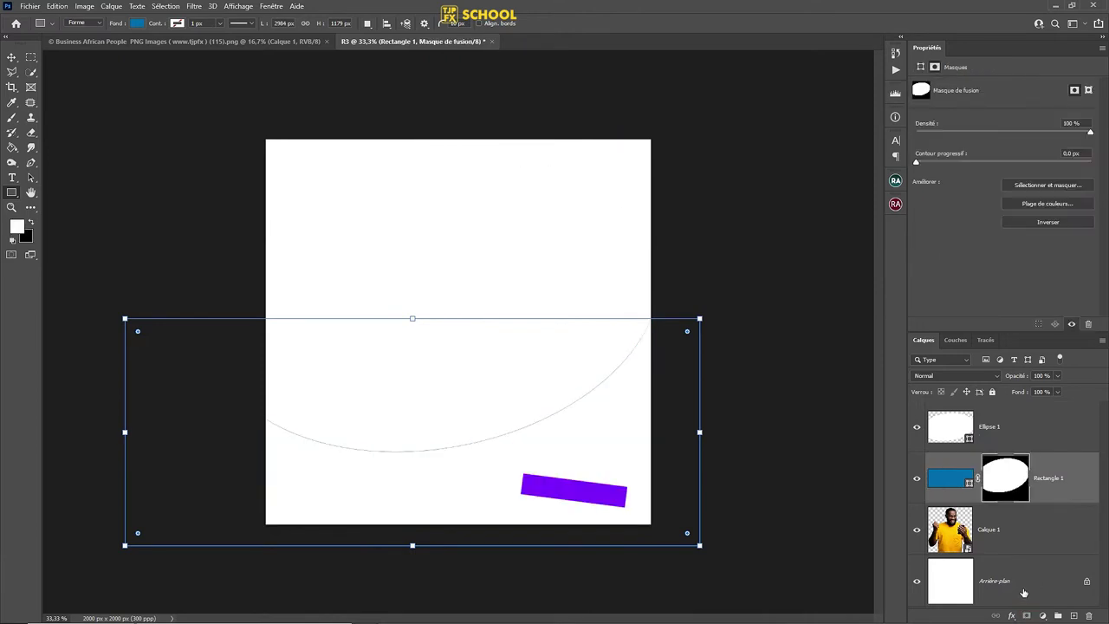
key("ctrl+i")
left_click(916, 427)
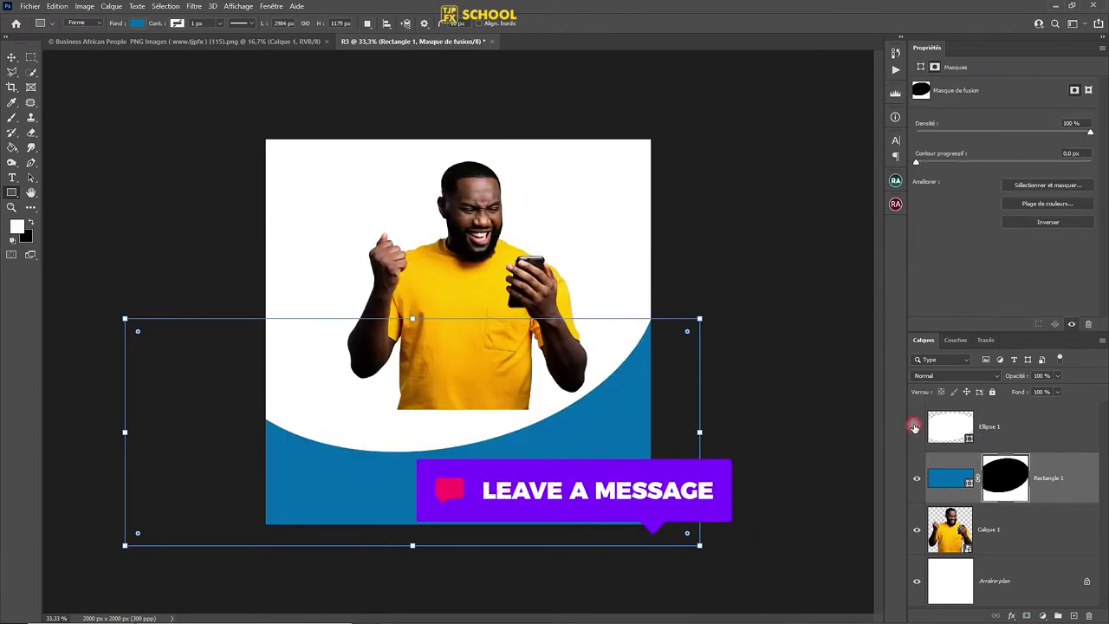
Move the blue band up and right, and enable automatic layer selection
key("v")
left_click(1059, 483)
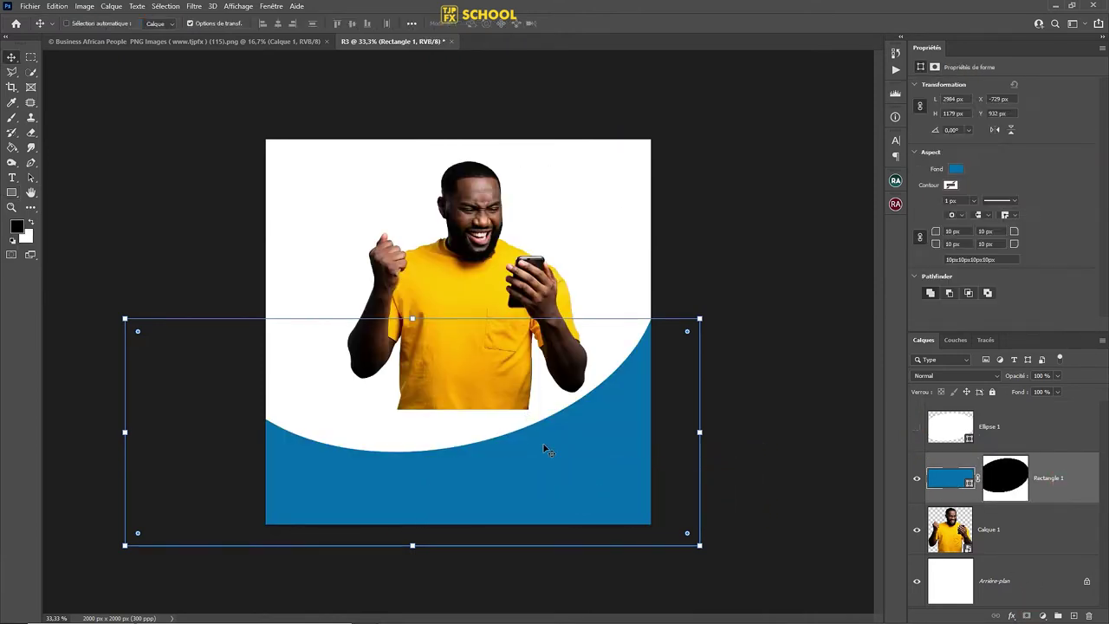
left_click_drag(546, 449, 559, 427)
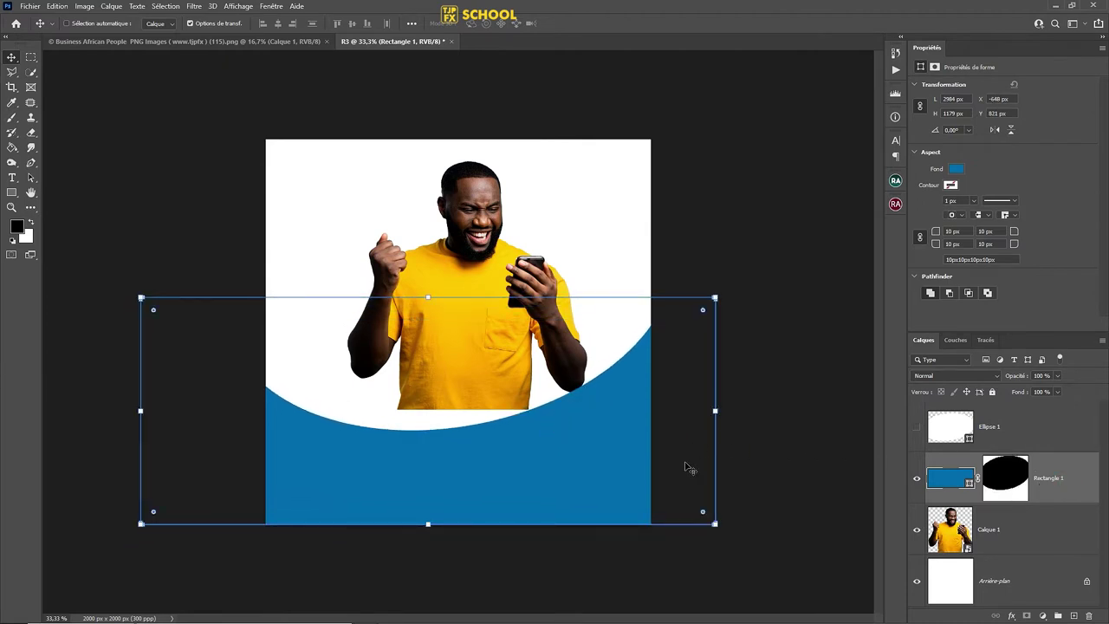
left_click(1038, 438)
left_click(1053, 479)
left_click(67, 23)
Duplicate the blue rectangle and tilt the copy about 6°
key("ctrl+j")
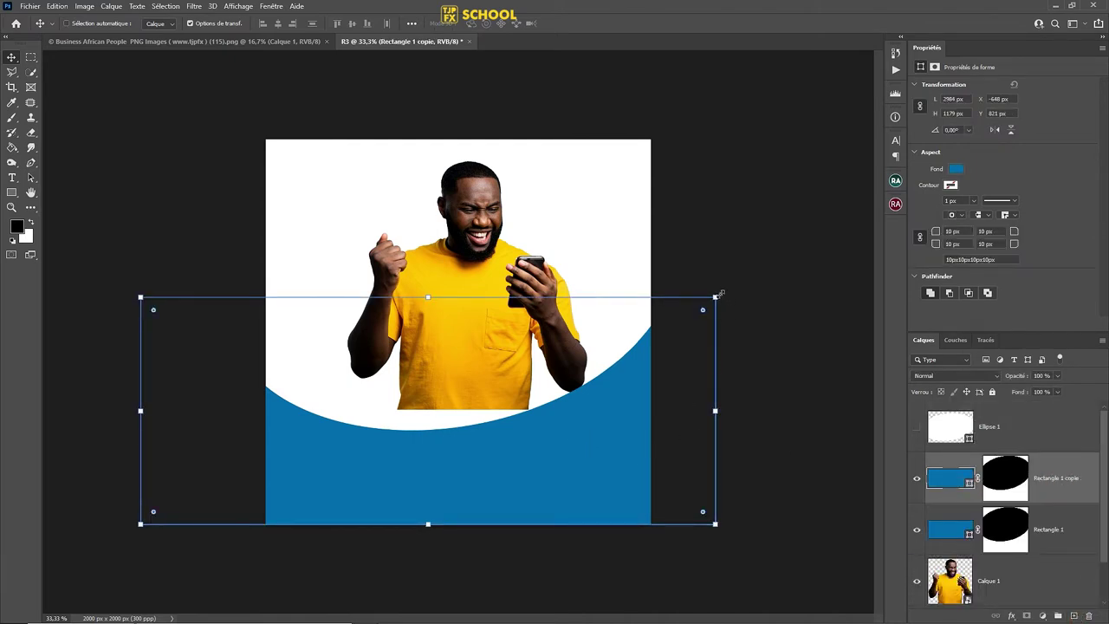
left_click_drag(724, 292, 722, 324)
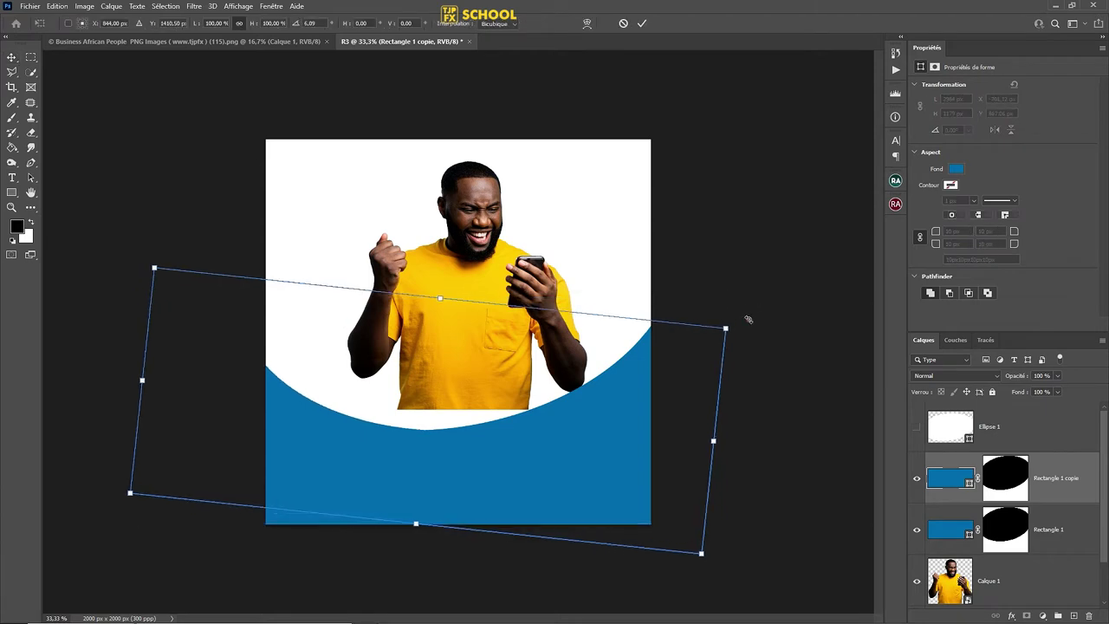
left_click_drag(607, 401, 604, 379)
key("Return")
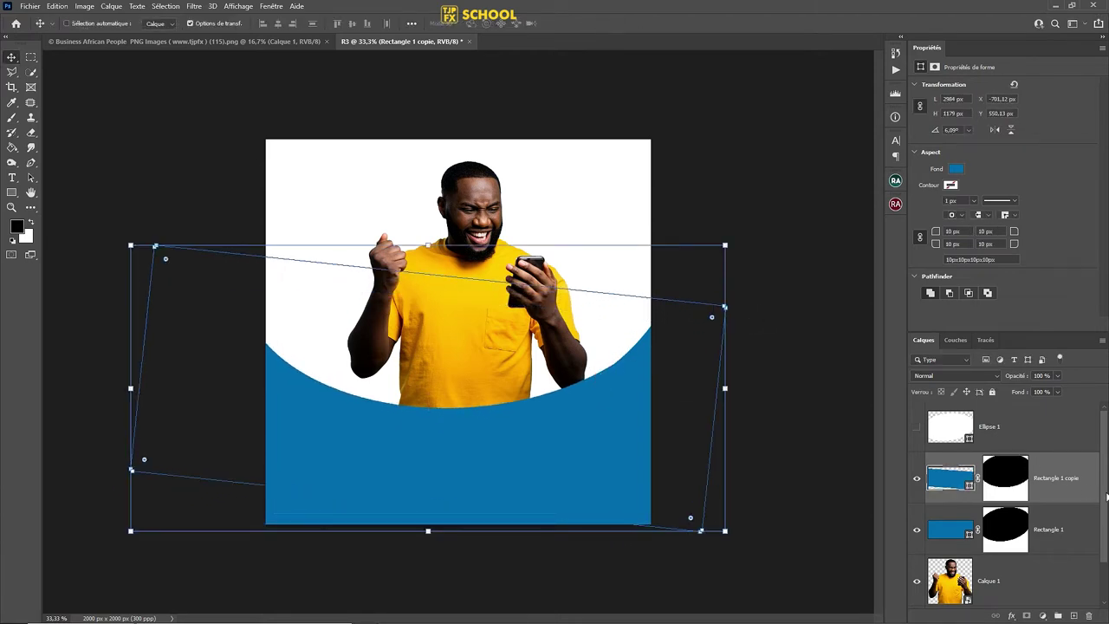
Place Rectangle 1 copie beneath Rectangle 1 with a white fill, then select Arrière-plan
left_click_drag(1083, 491, 1068, 552)
left_click(955, 170)
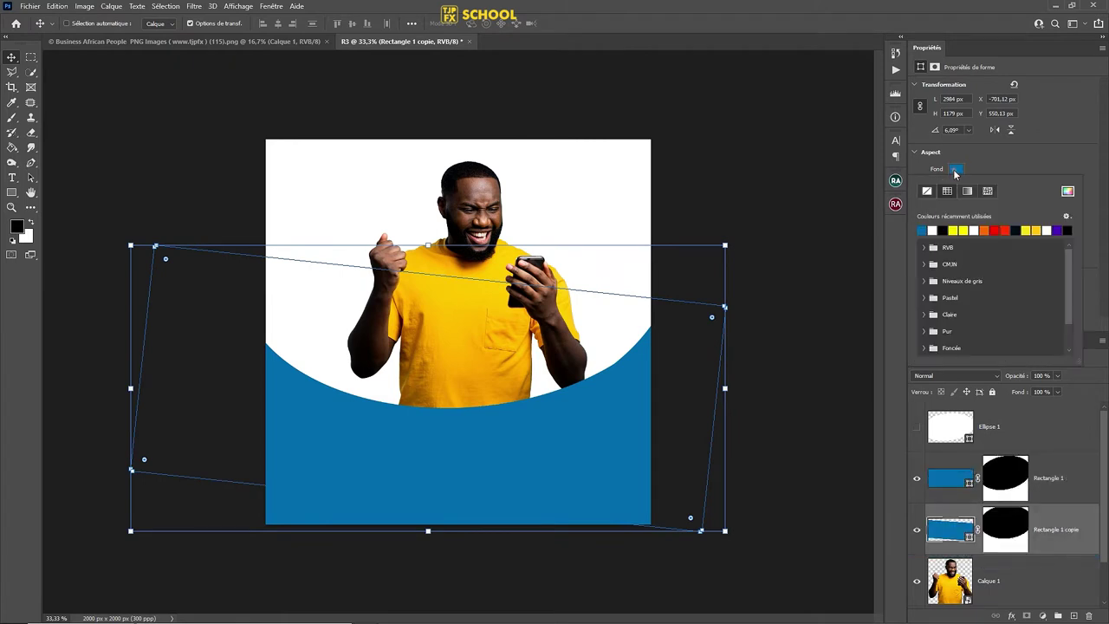
left_click(933, 230)
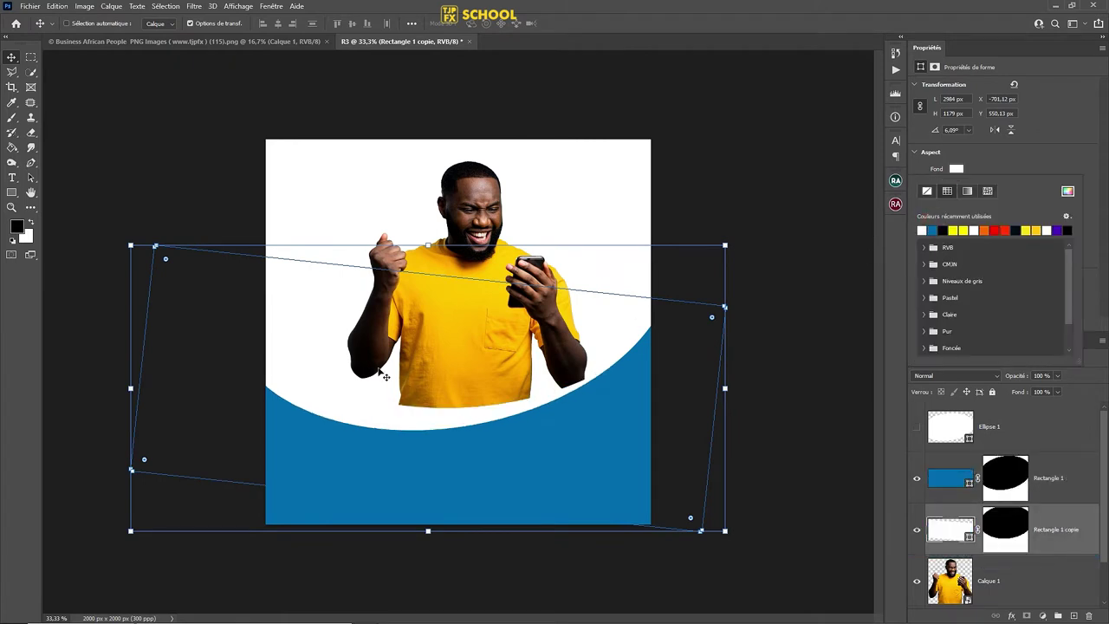
left_click(347, 222)
scroll(1036, 527, "down", 1)
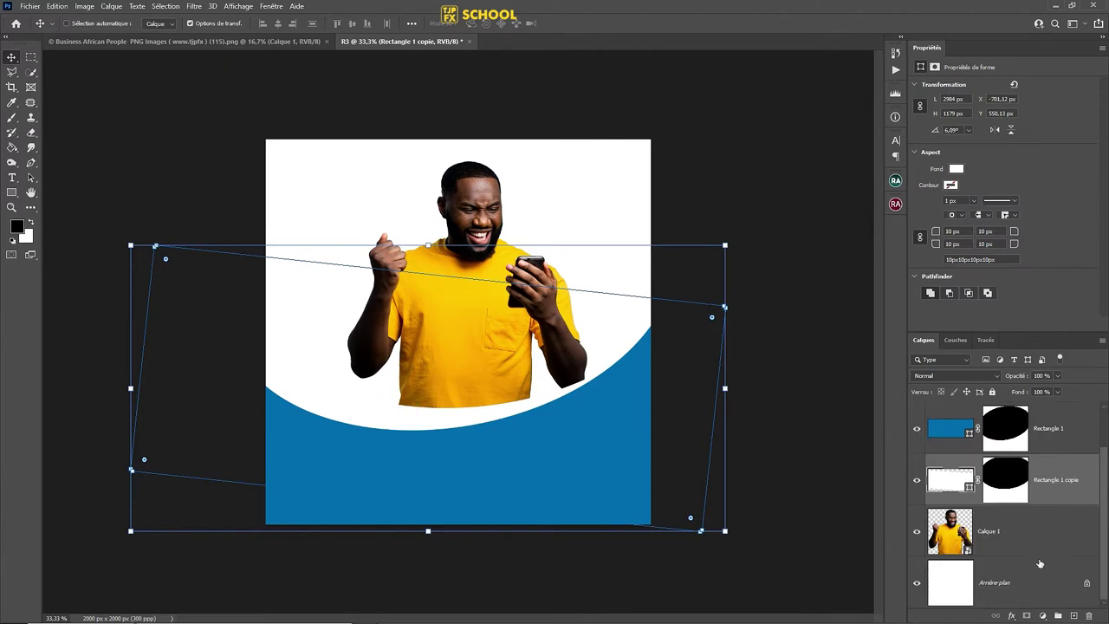
left_click(1031, 570)
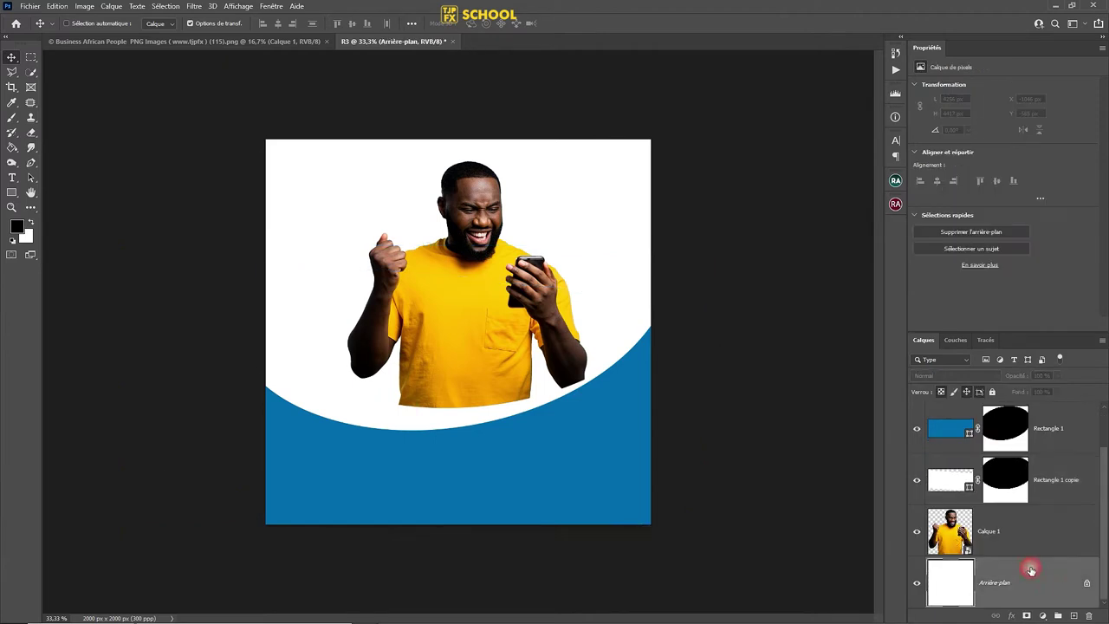
Add a gradient fill layer starting from the Basiques black-to-white preset
left_click(1042, 615)
left_click(1014, 426)
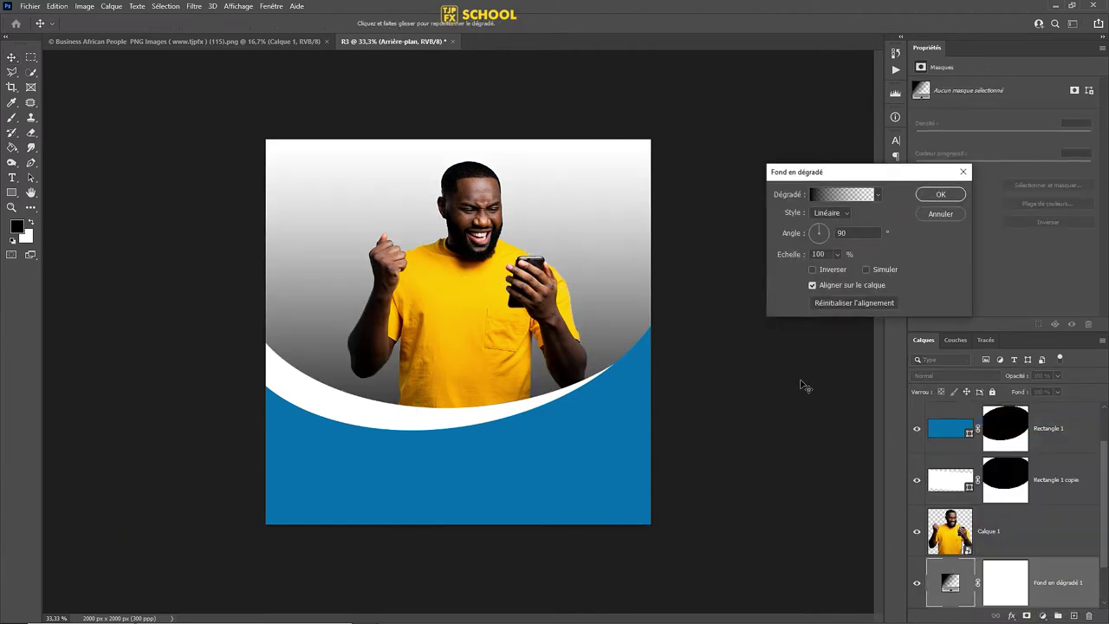
left_click(834, 201)
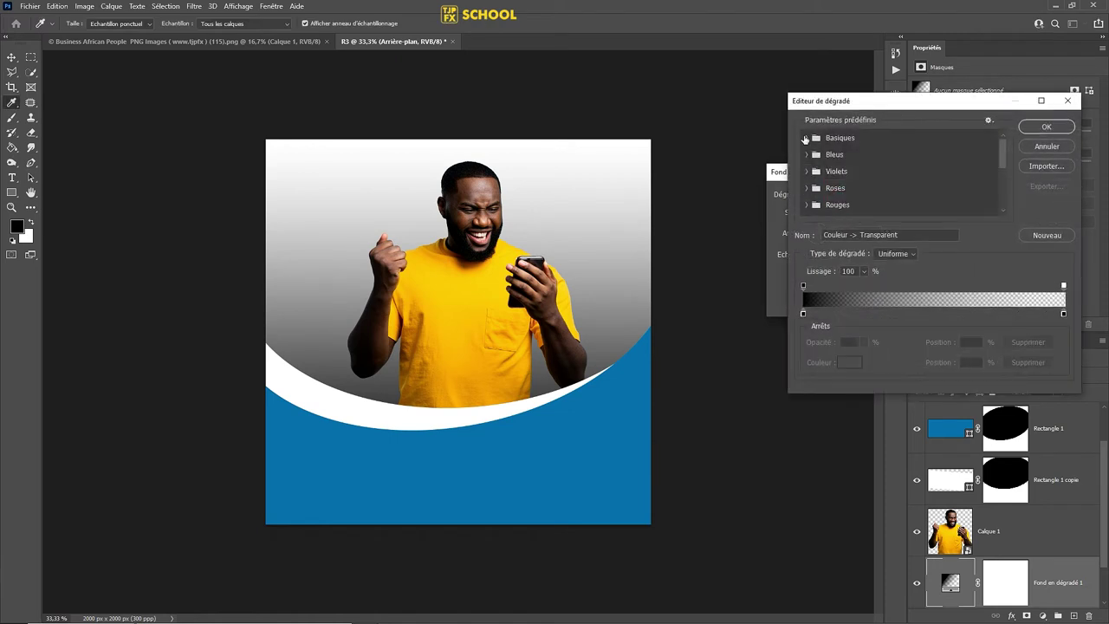
left_click(806, 137)
left_click(819, 155)
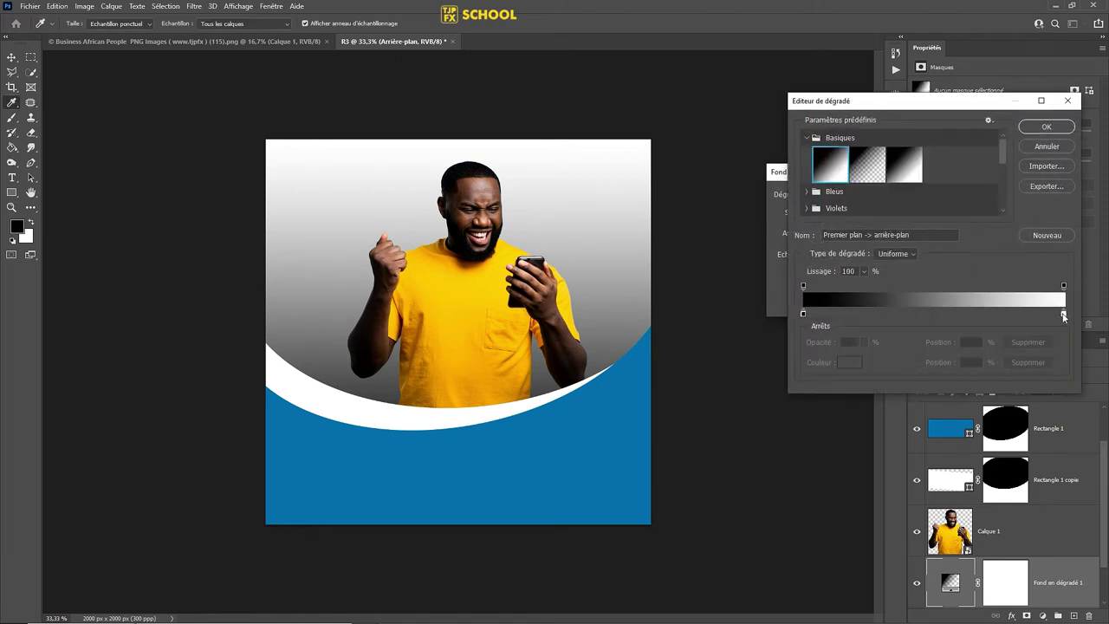
Set the gradient's right colour stop to a bright blue
left_click(1064, 314)
left_click(850, 364)
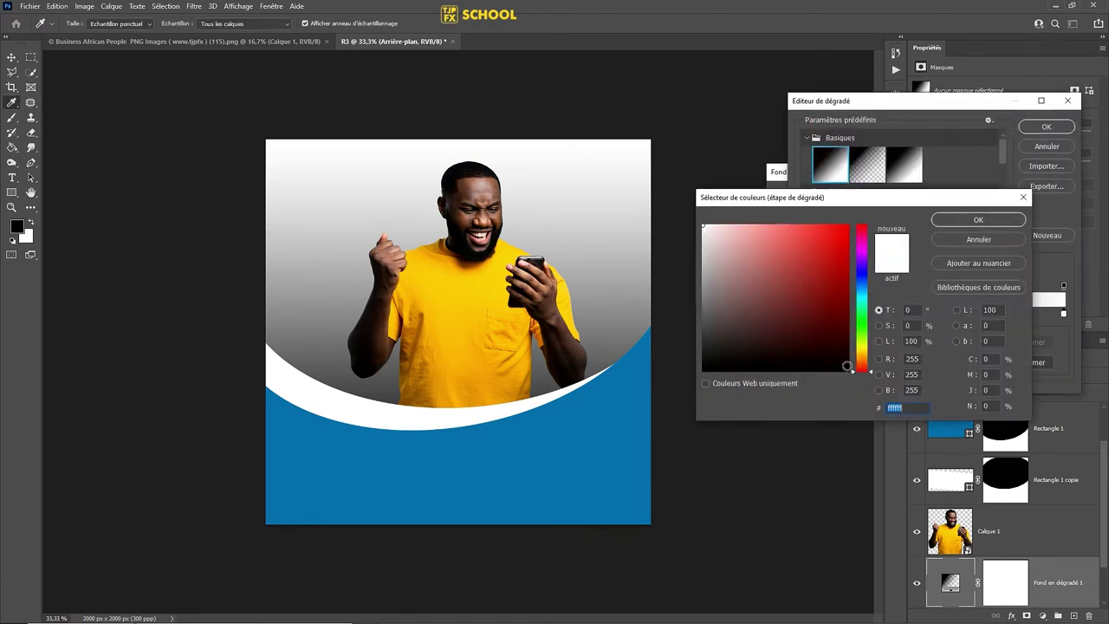
left_click(862, 279)
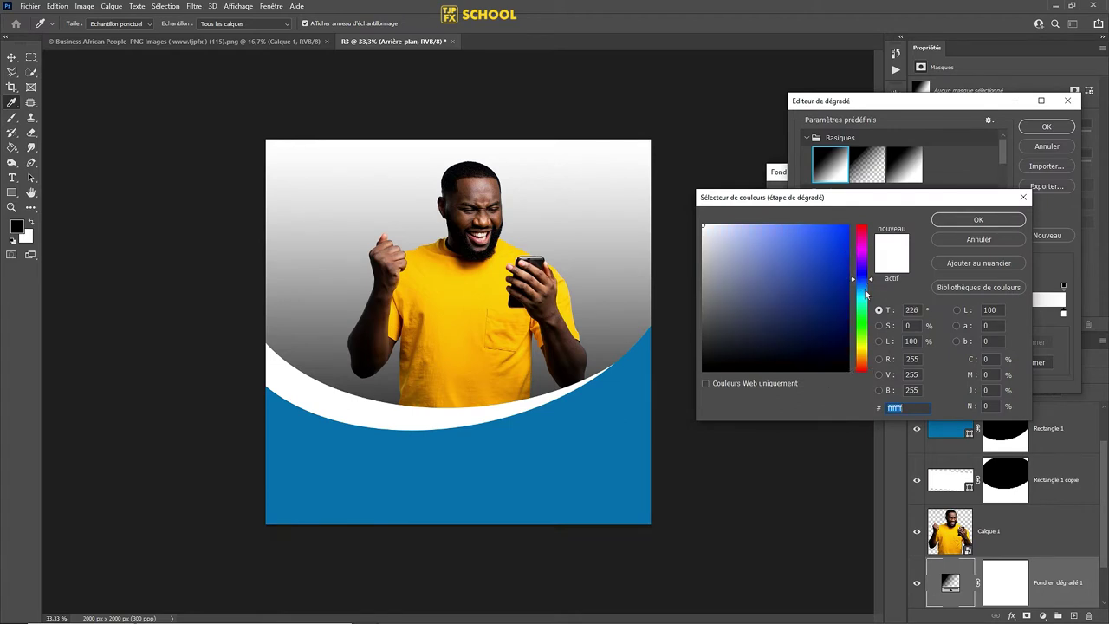
left_click(862, 287)
left_click(837, 239)
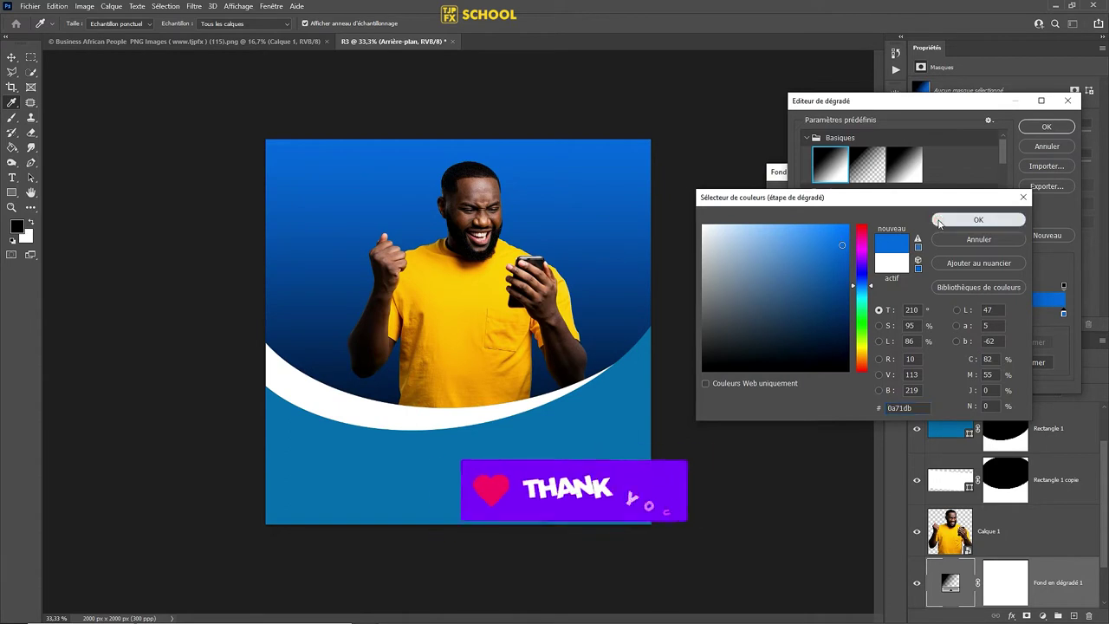
left_click(979, 219)
Set the gradient's left colour stop to navy blue 001c86
left_click(803, 313)
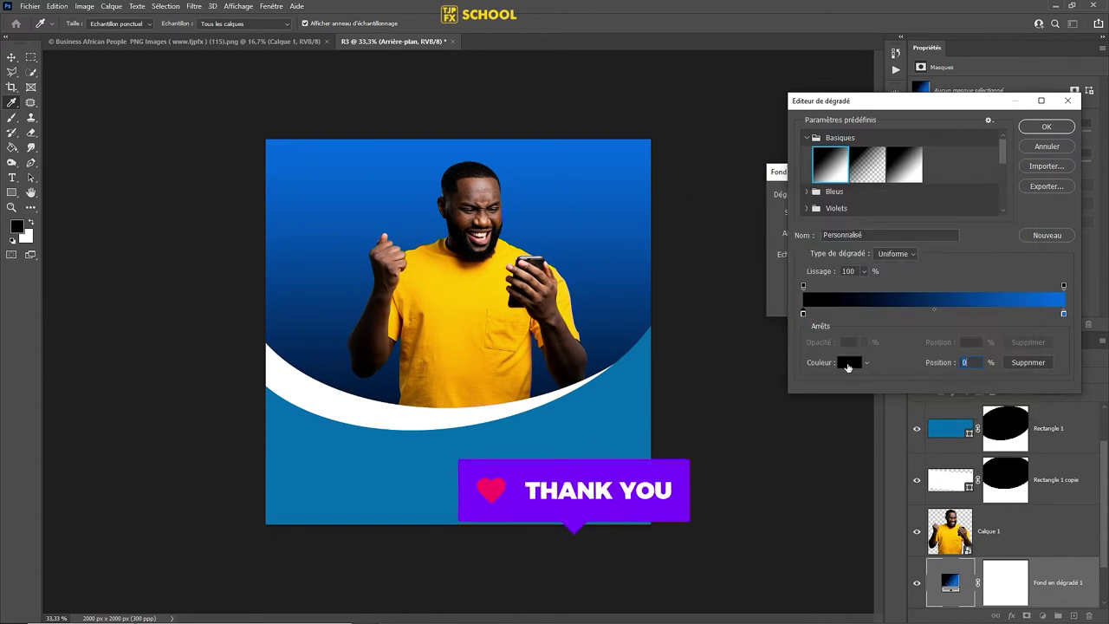
left_click(849, 363)
left_click(861, 282)
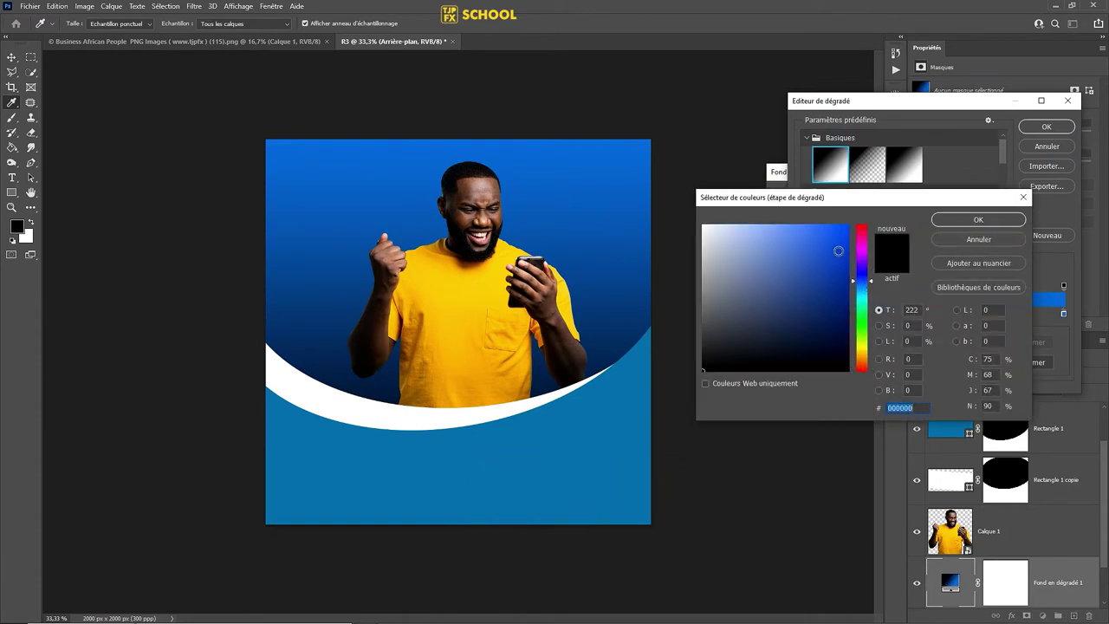
left_click_drag(861, 290, 863, 292)
left_click(844, 263)
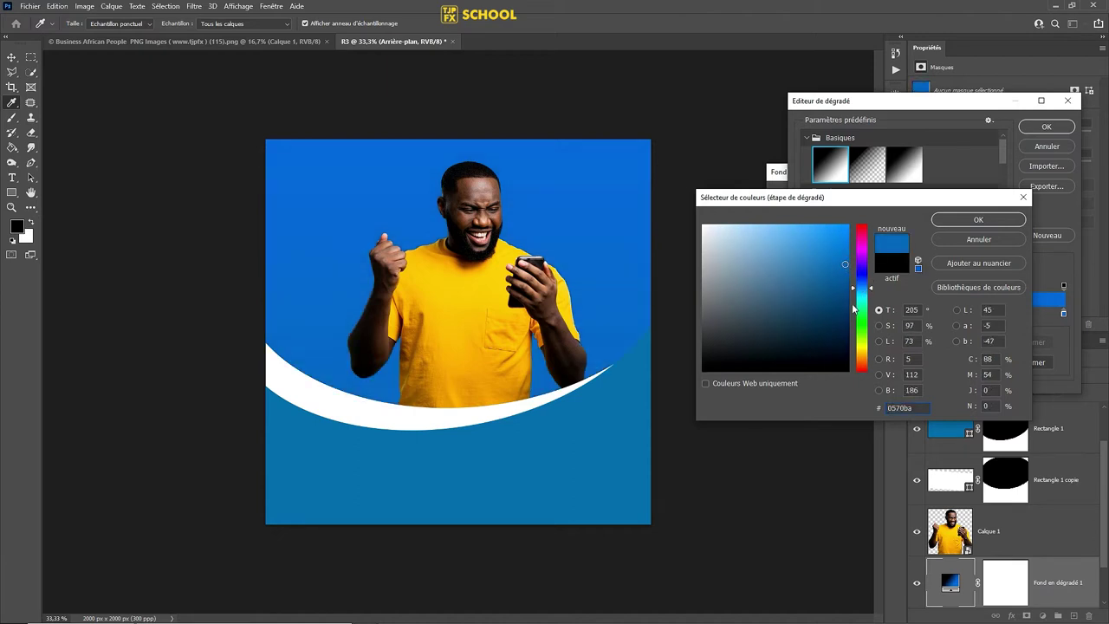
left_click_drag(861, 286, 866, 280)
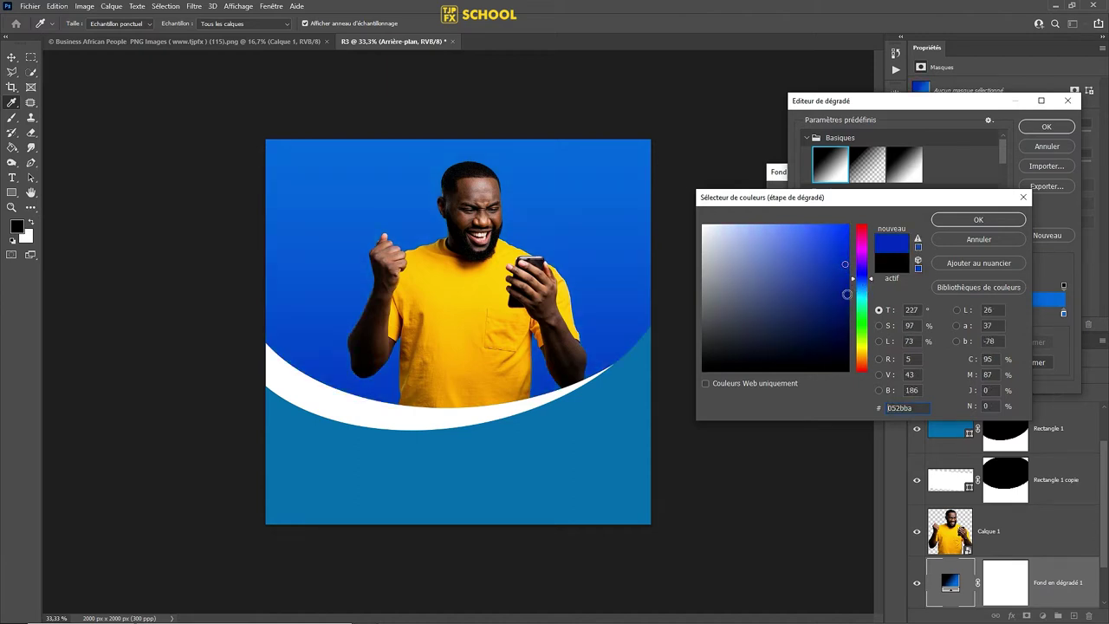
left_click(848, 293)
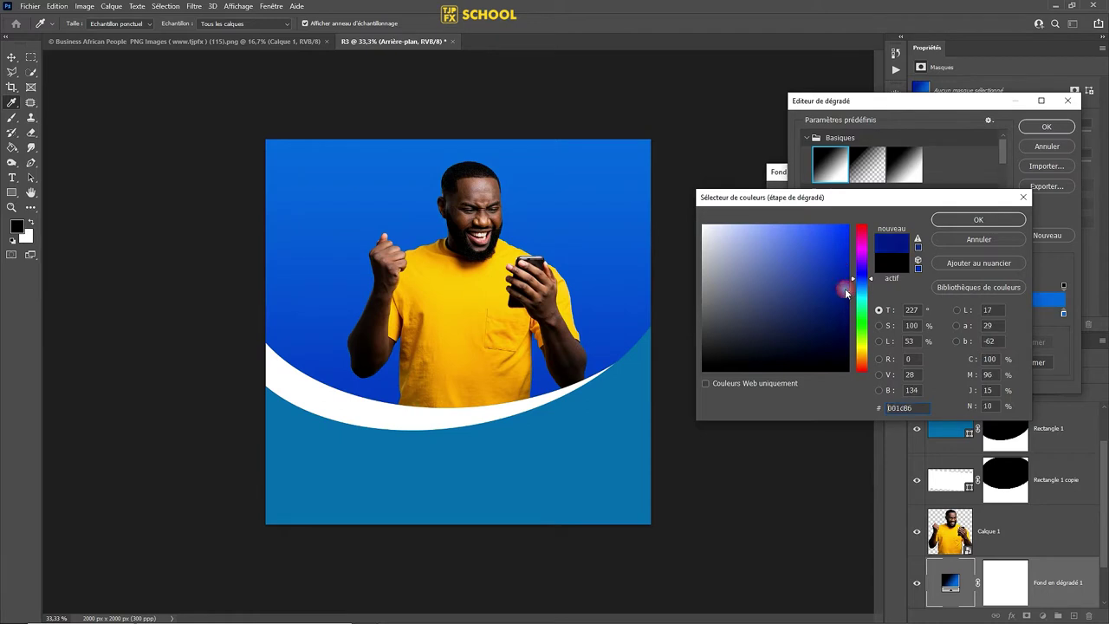
left_click(960, 223)
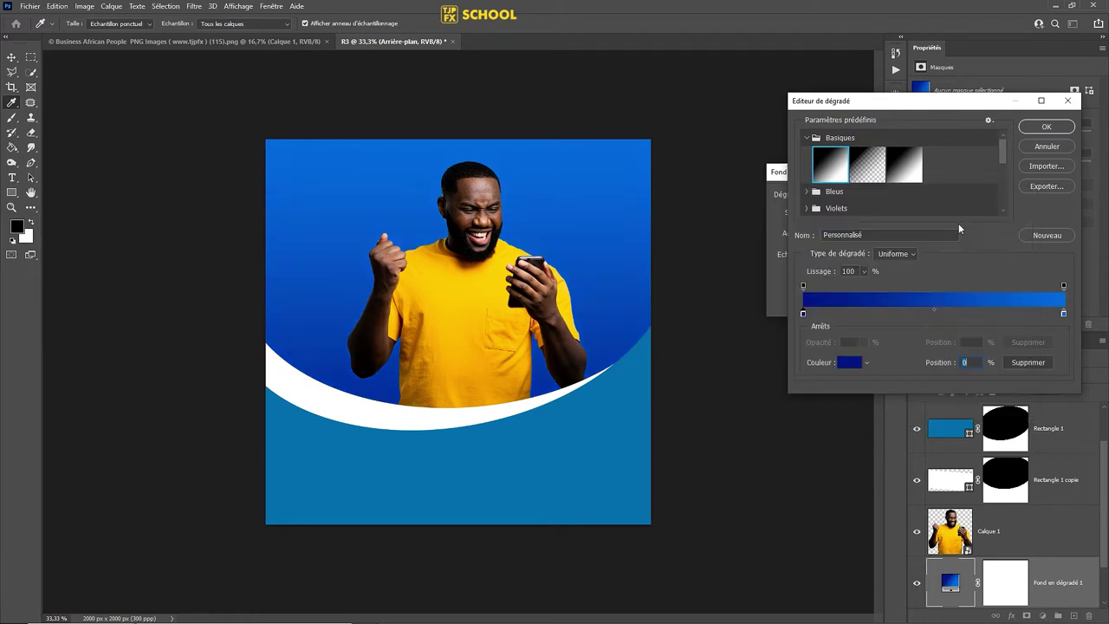
Lighten the right stop to 3296fc and confirm the blue gradient
left_click(850, 363)
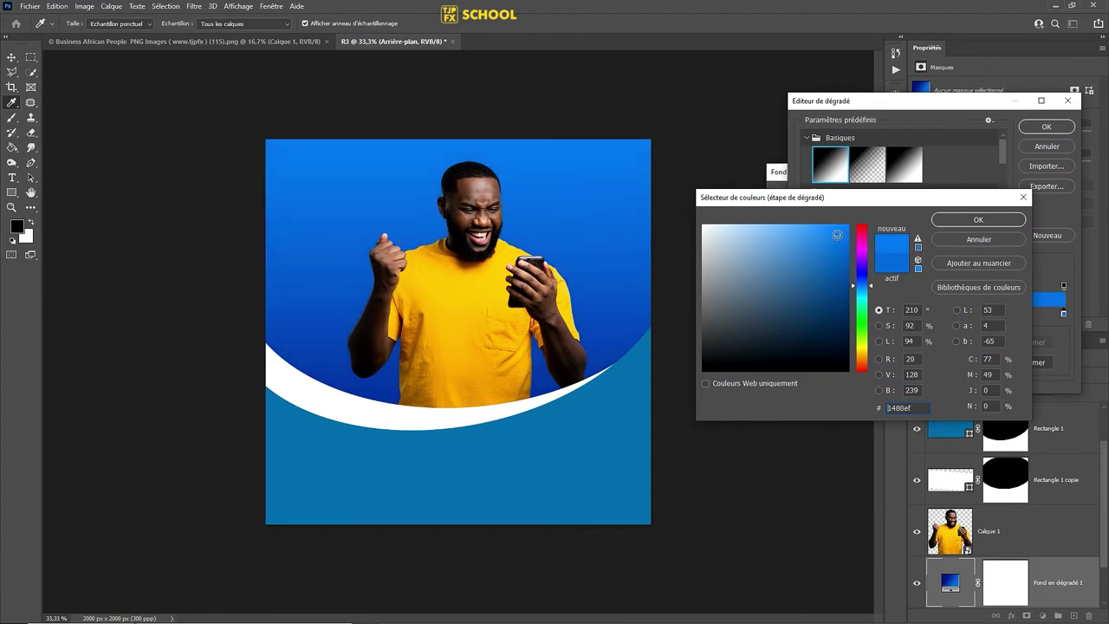
left_click_drag(838, 238, 798, 226)
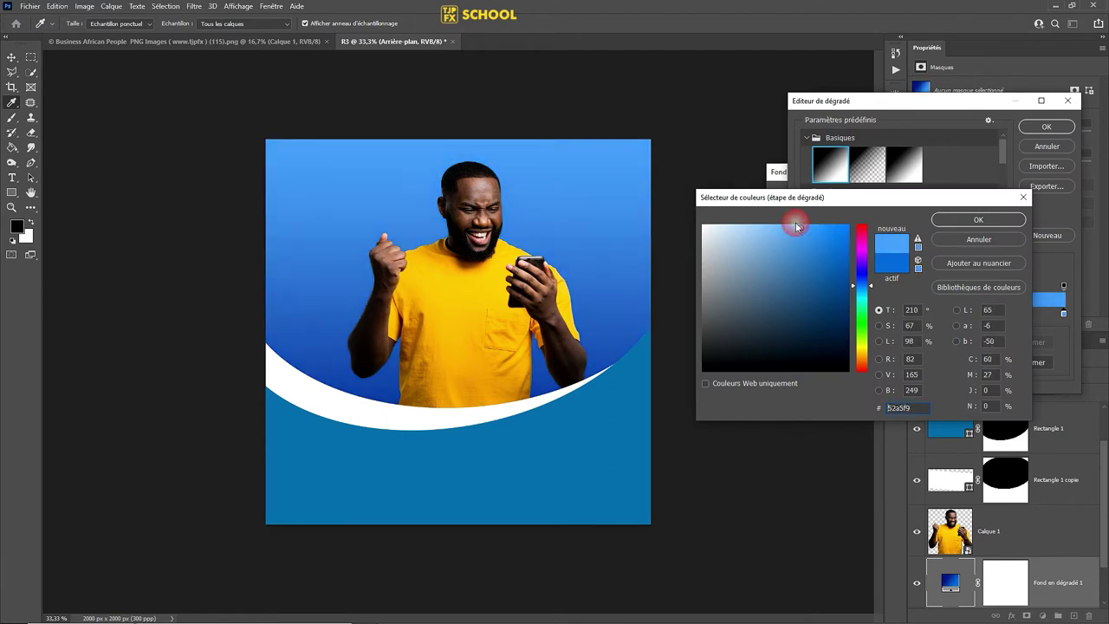
left_click(961, 221)
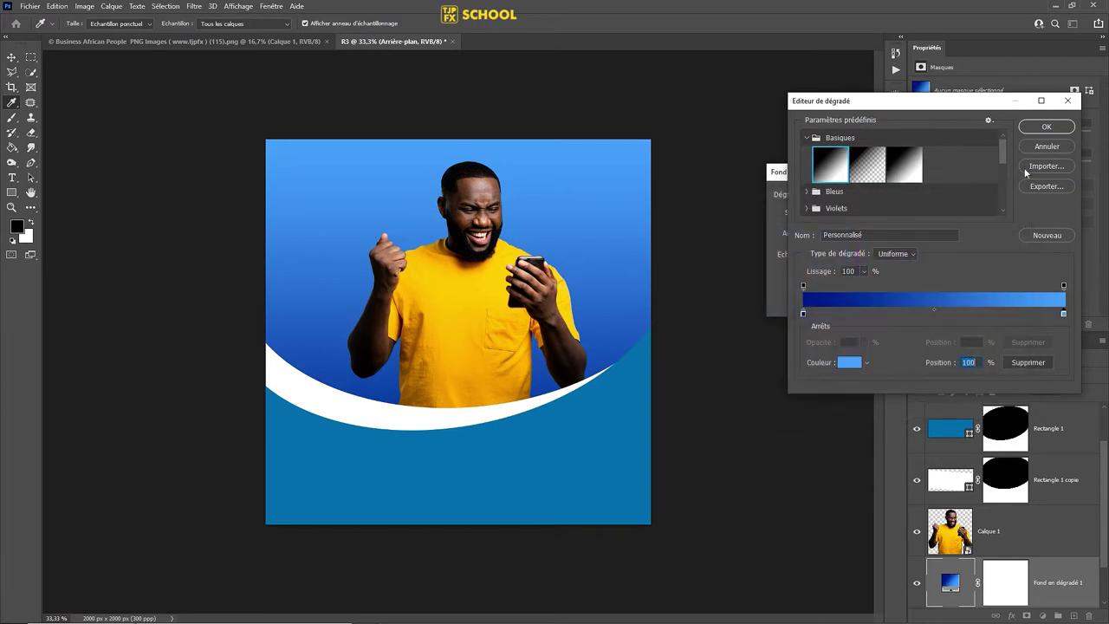
left_click(1047, 126)
Make the gradient radial at 210% scale with its bright centre moved up
left_click(828, 212)
left_click(830, 234)
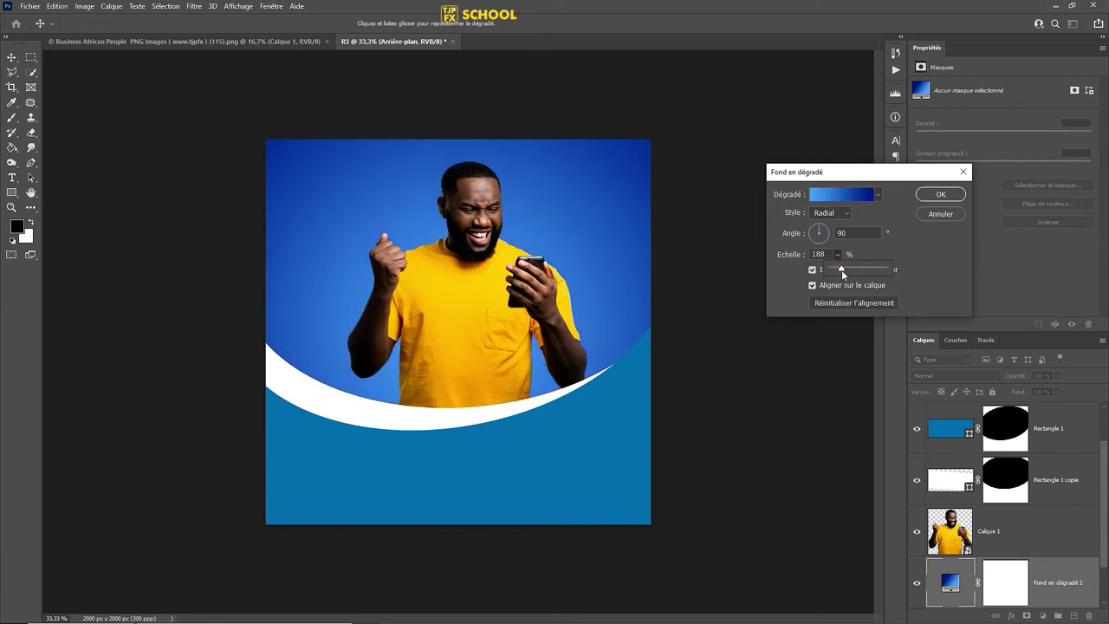
left_click_drag(841, 269, 842, 270)
left_click_drag(567, 290, 562, 262)
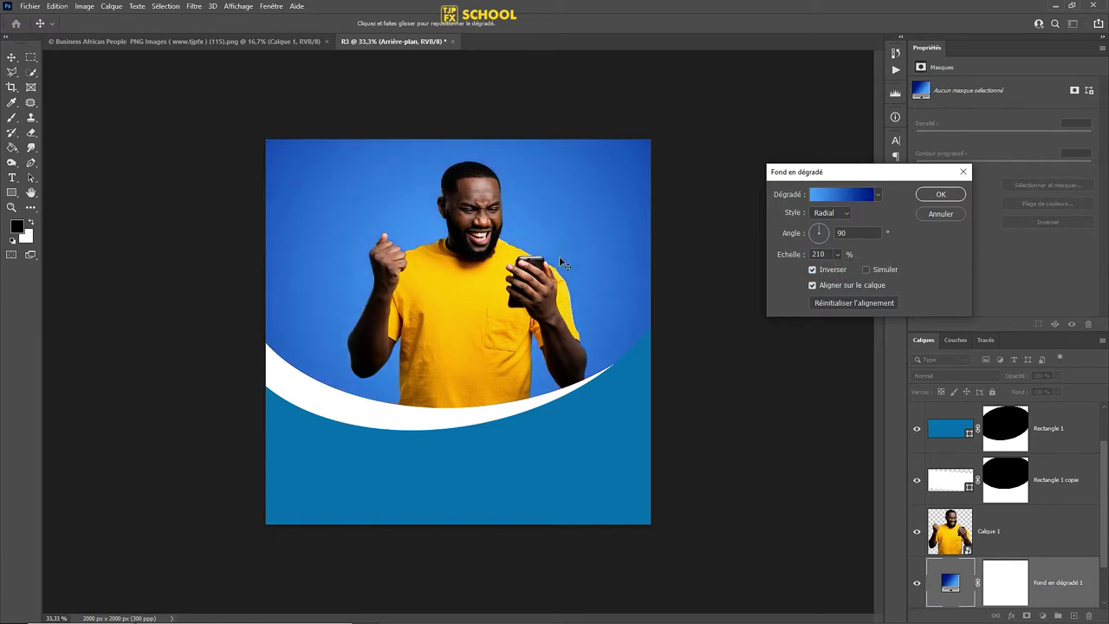
left_click(950, 195)
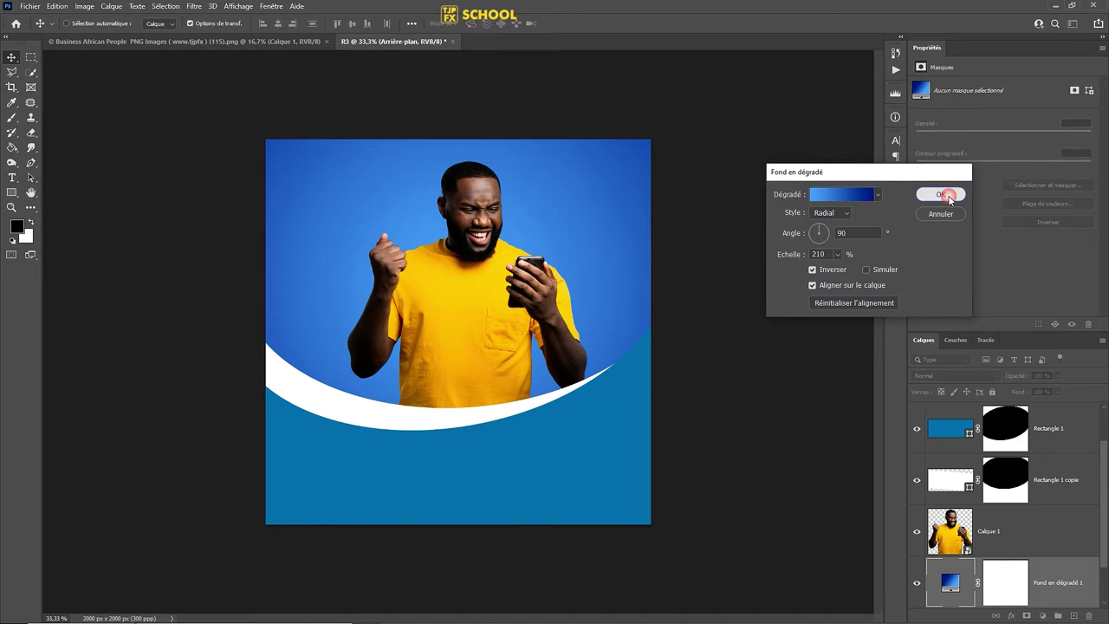
Enlarge the man's photo to 1512 × 1571 px and reposition it higher, above the bands
left_click(1040, 552)
left_click_drag(489, 350, 453, 352)
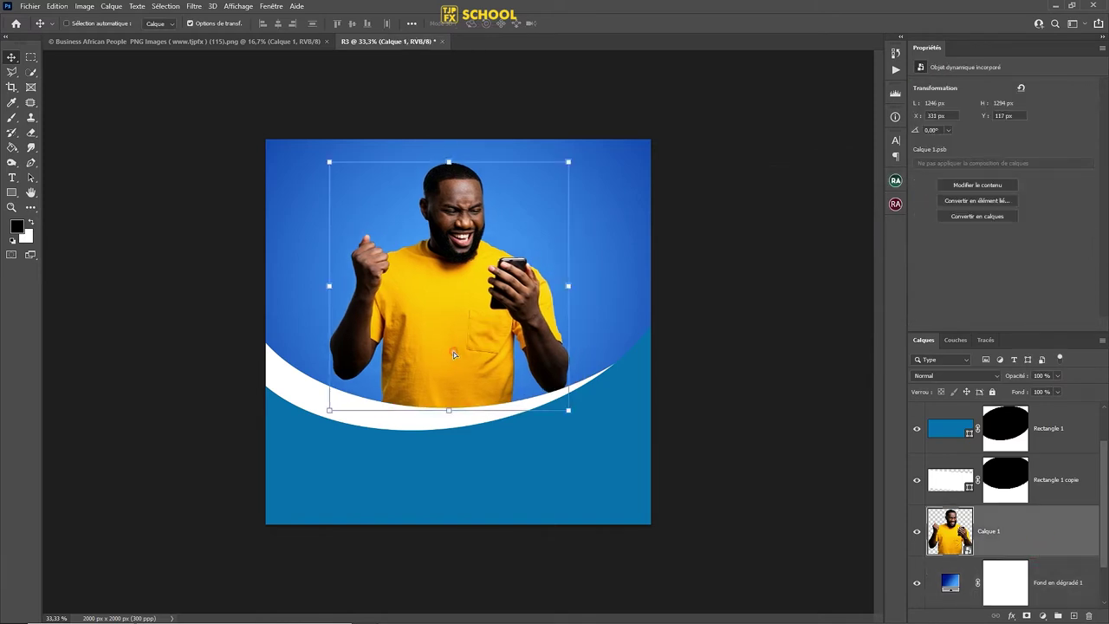
left_click_drag(572, 160, 620, 126)
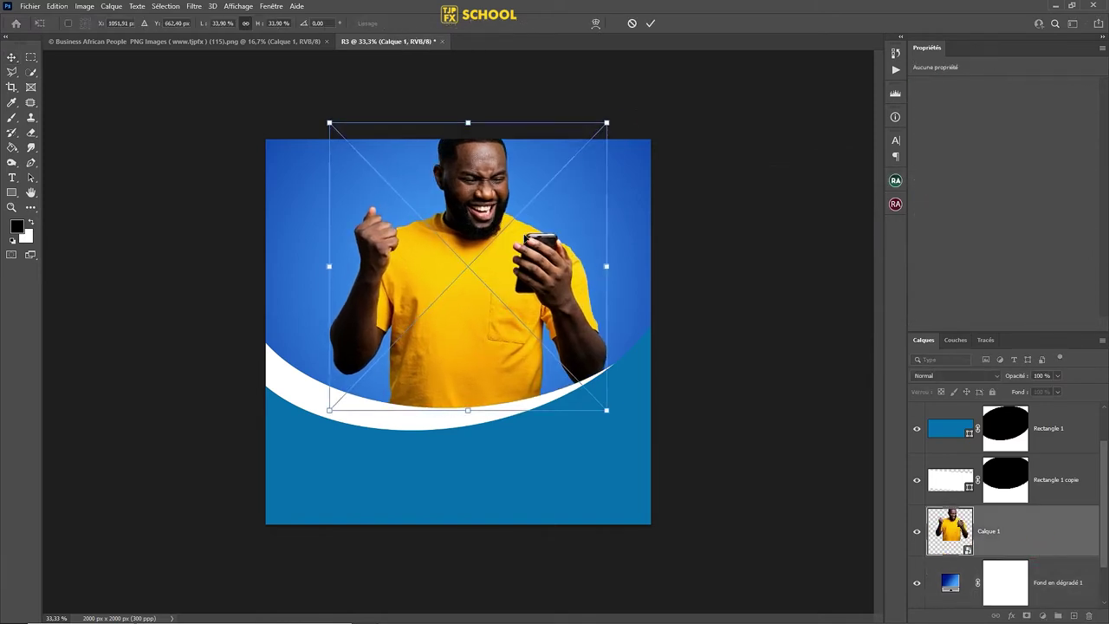
left_click_drag(542, 226, 491, 262)
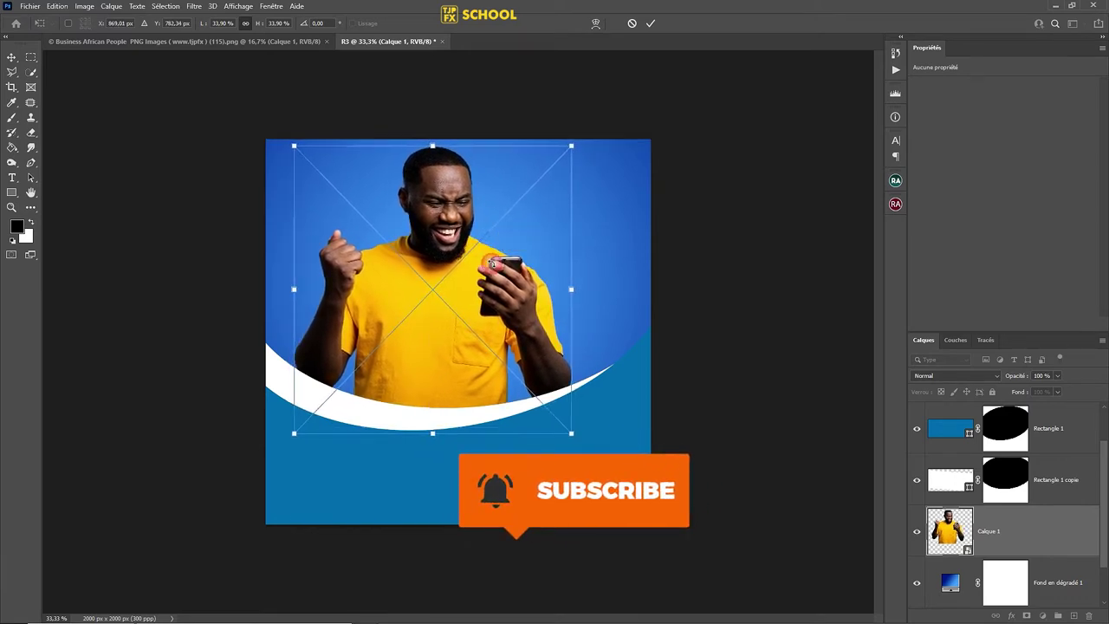
mouse_move(571, 146)
left_mouse_down()
mouse_move(618, 109)
mouse_move(591, 124)
left_mouse_up()
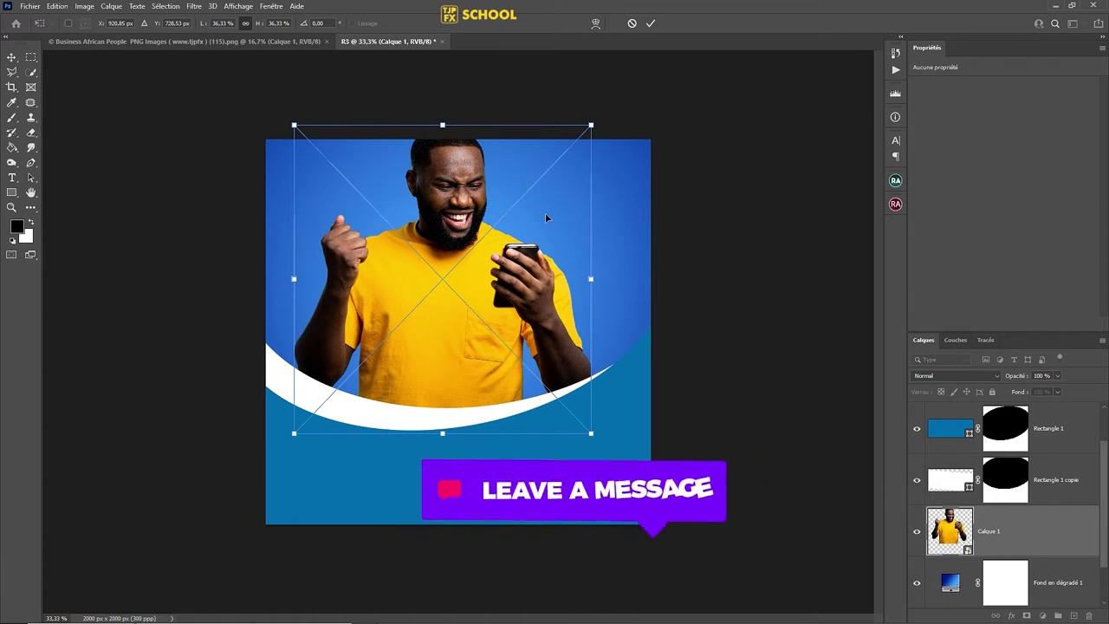
left_click_drag(547, 217, 535, 234)
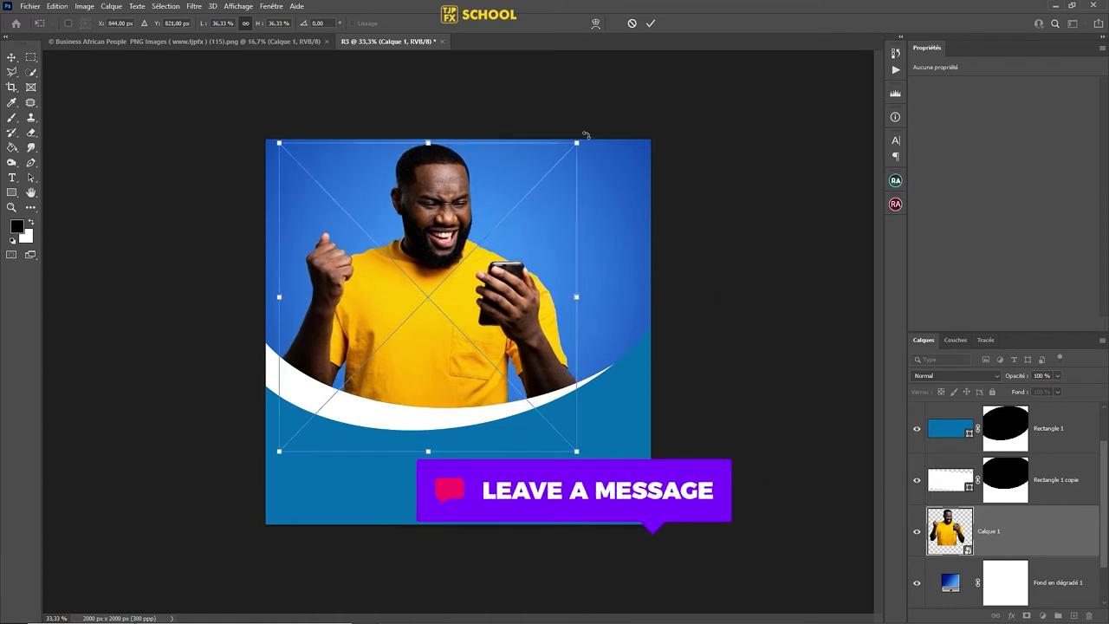
left_click_drag(578, 142, 570, 149)
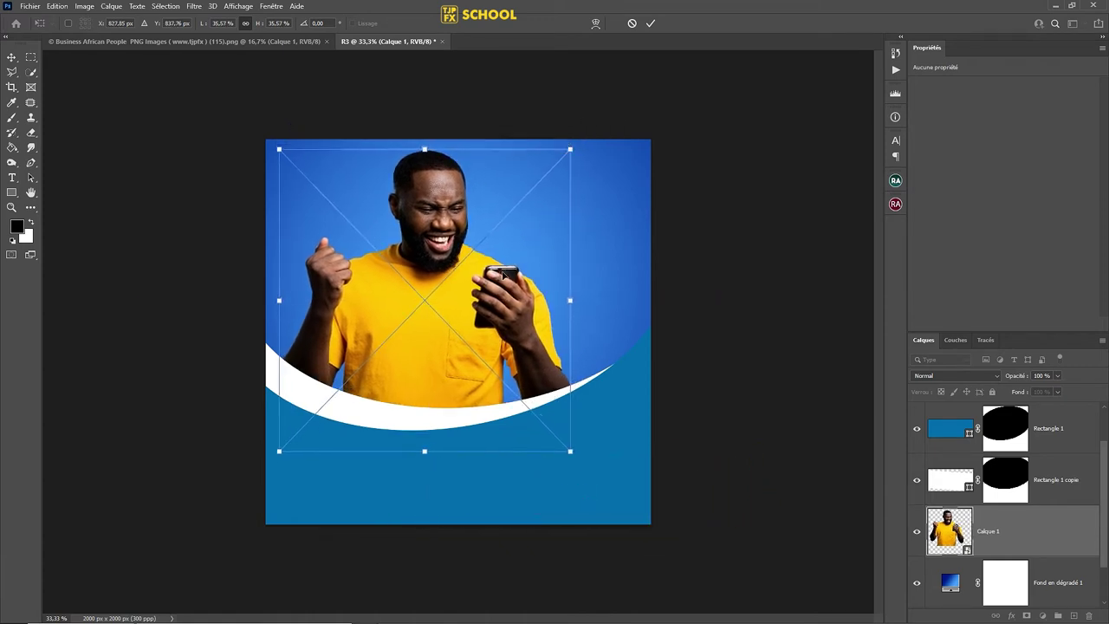
left_click(650, 26)
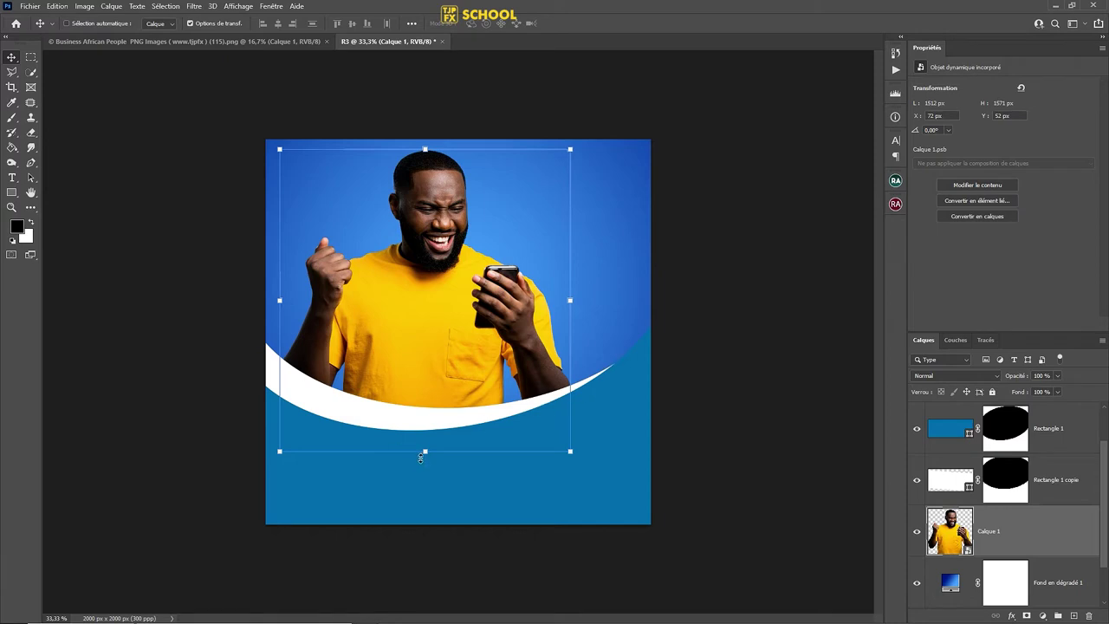
Fill the white curve (Rectangle 1 copie) with a white-to-light-grey gradient
scroll(1069, 533, "down", 1)
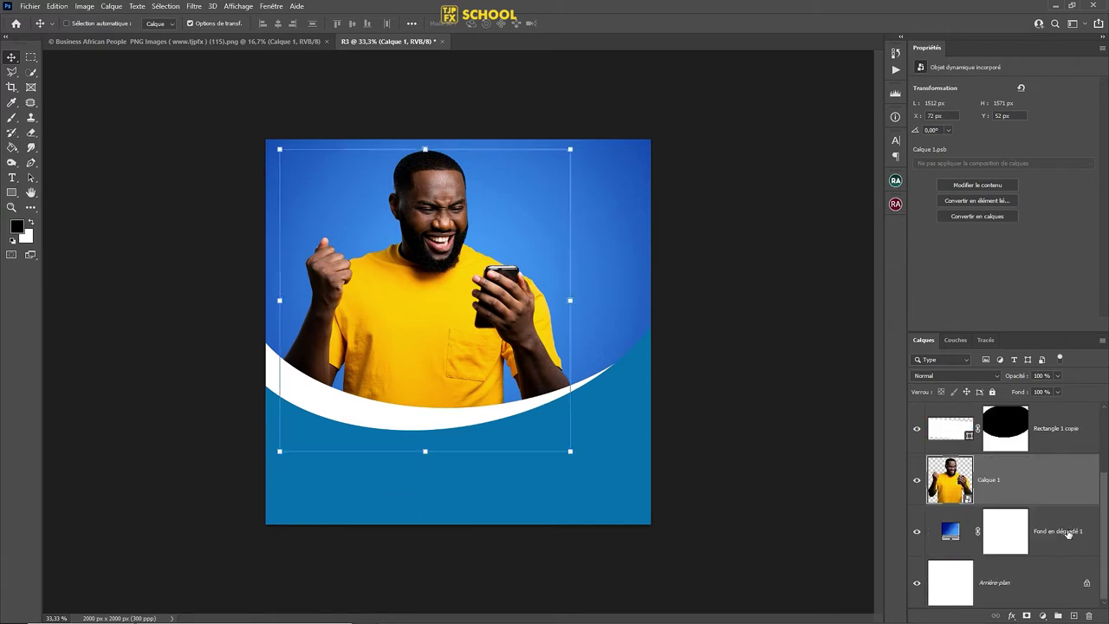
left_click(1075, 526)
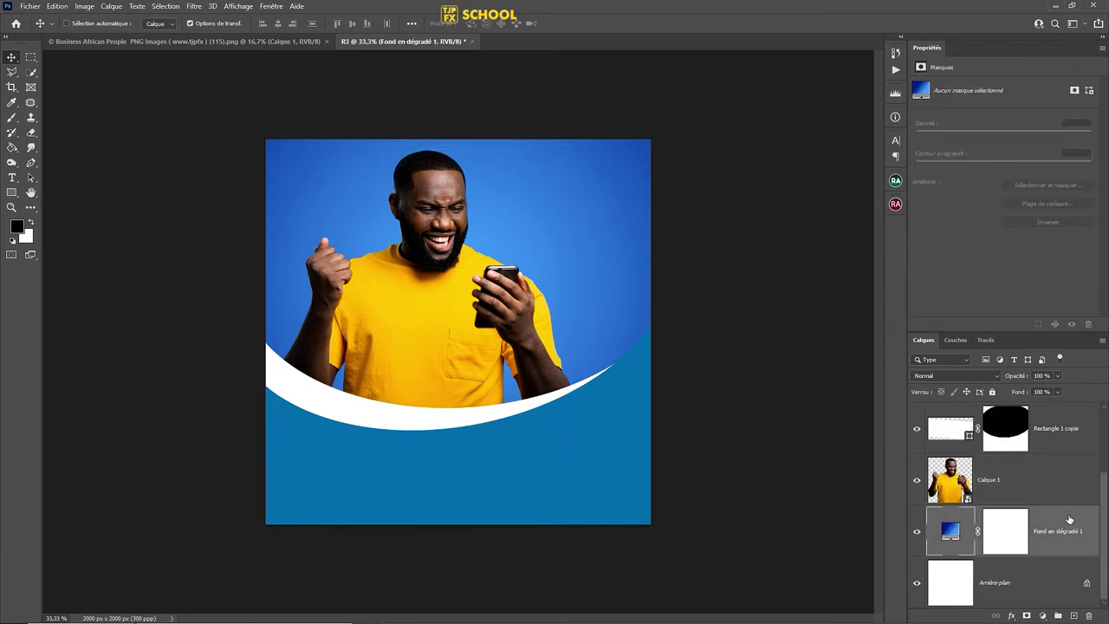
left_click(1057, 429)
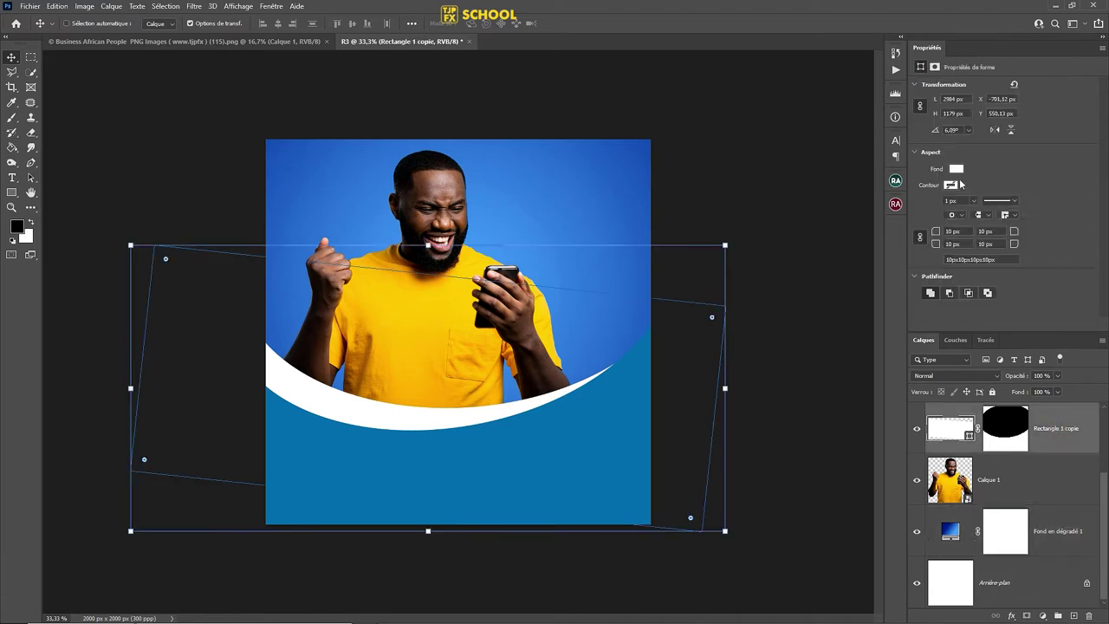
left_click(957, 170)
left_click(967, 191)
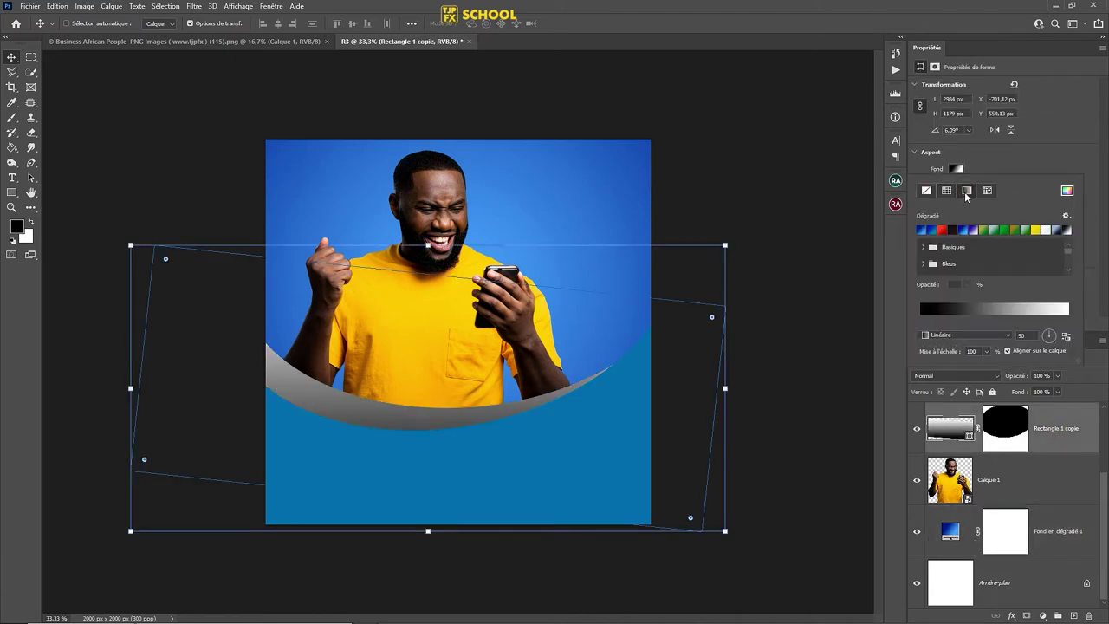
left_click(931, 230)
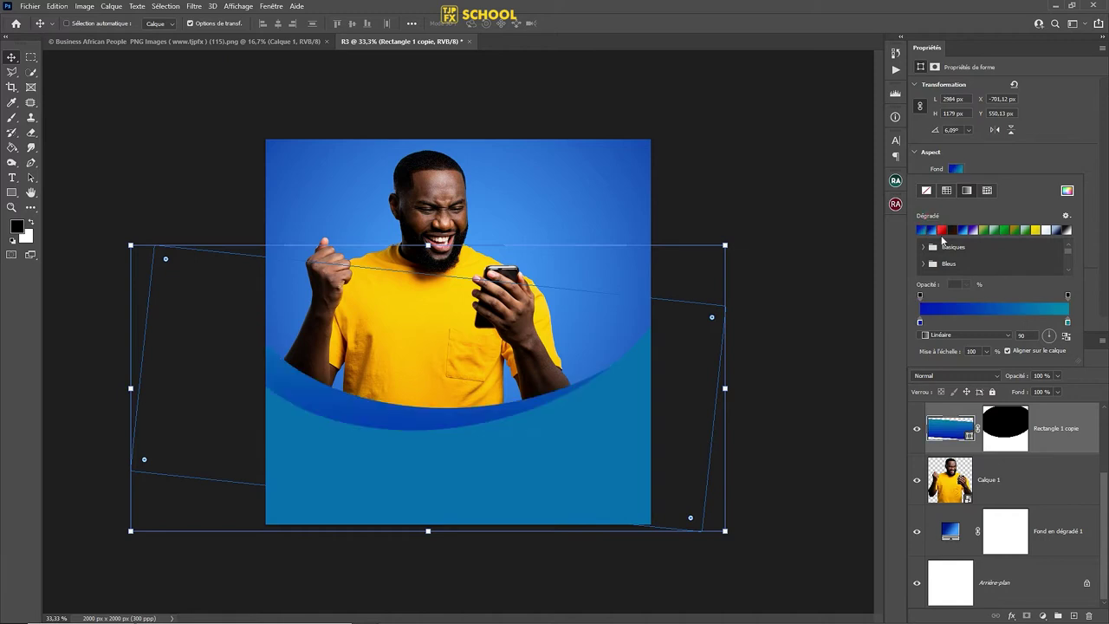
left_click(1045, 231)
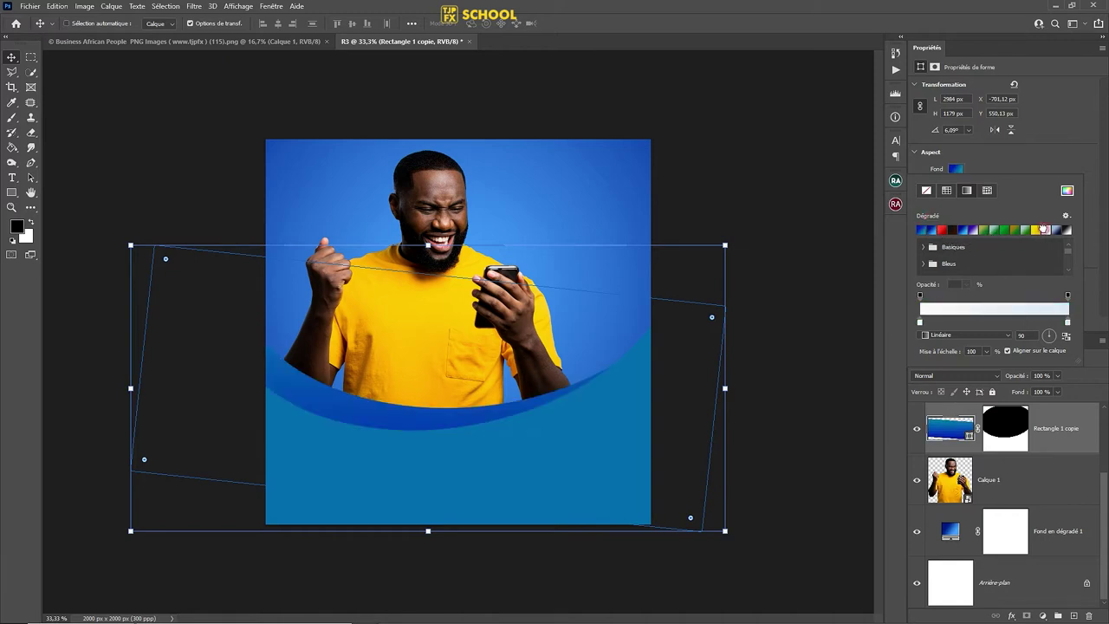
left_click(1075, 438)
Fill the blue band Rectangle 1 with a blue gradient preset
scroll(1071, 438, "up", 1)
left_click(1071, 434)
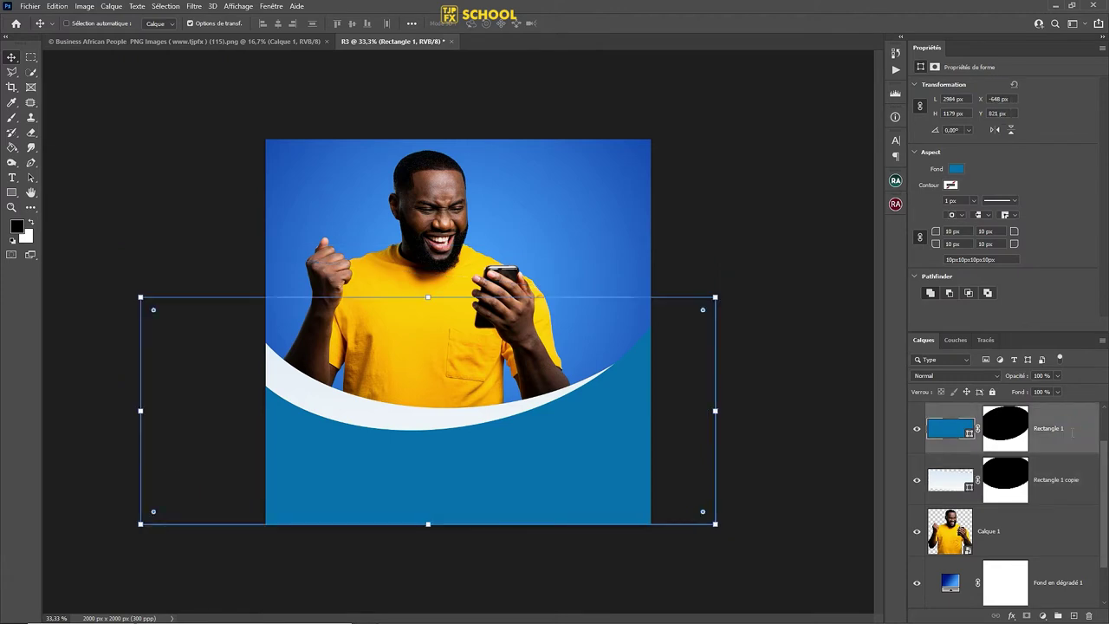
left_click(956, 170)
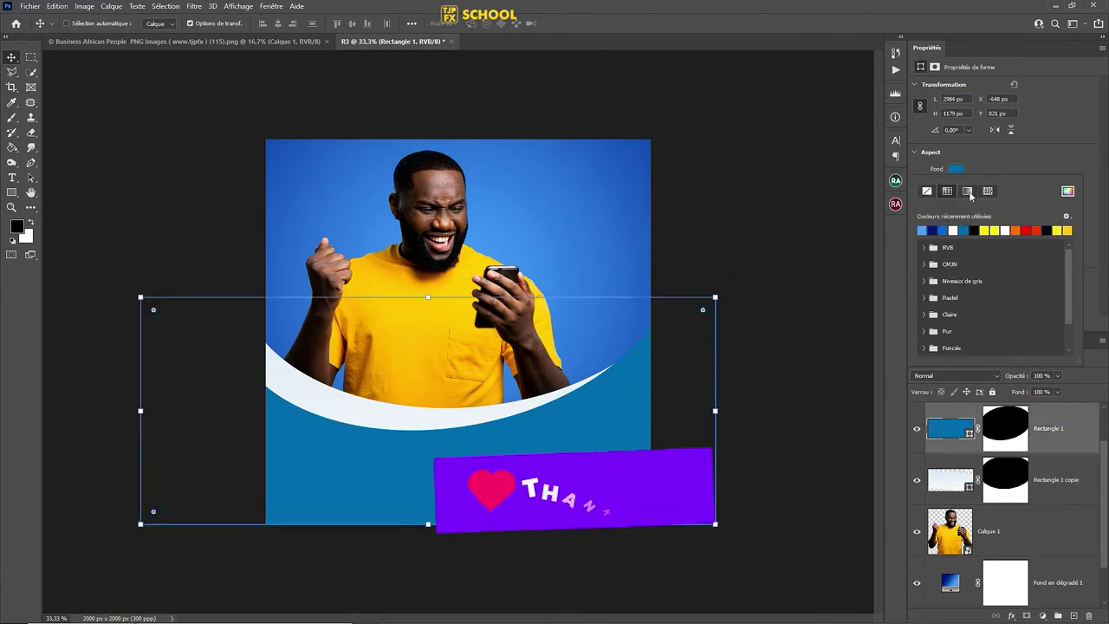
left_click(969, 193)
left_click(978, 231)
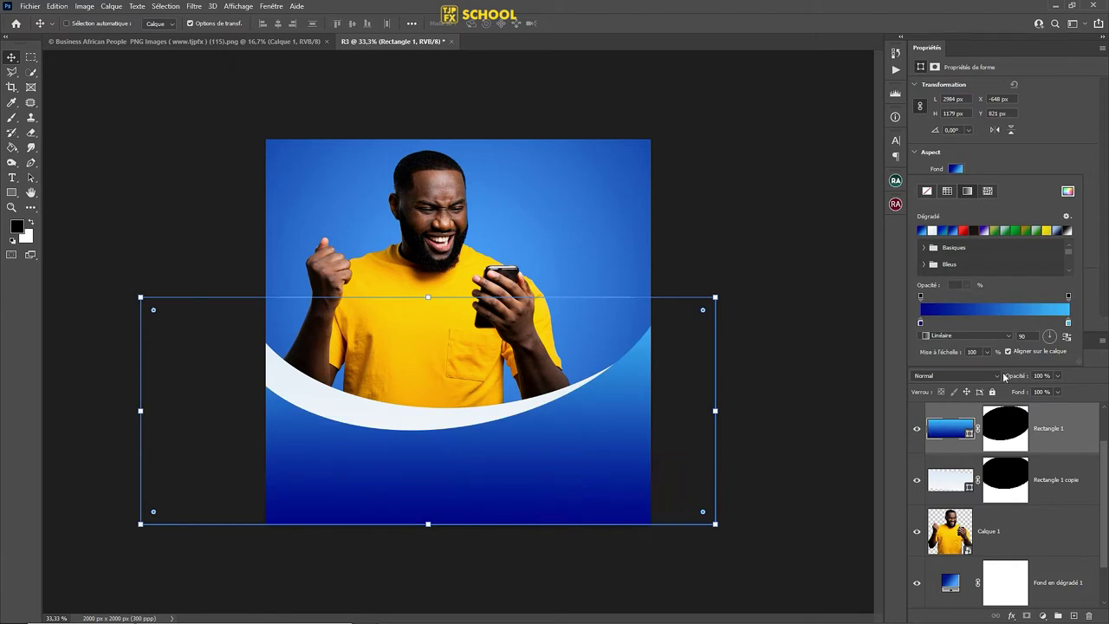
Make the band's gradient vertical, radial and reversed, scaled to 243%
left_click(1056, 340)
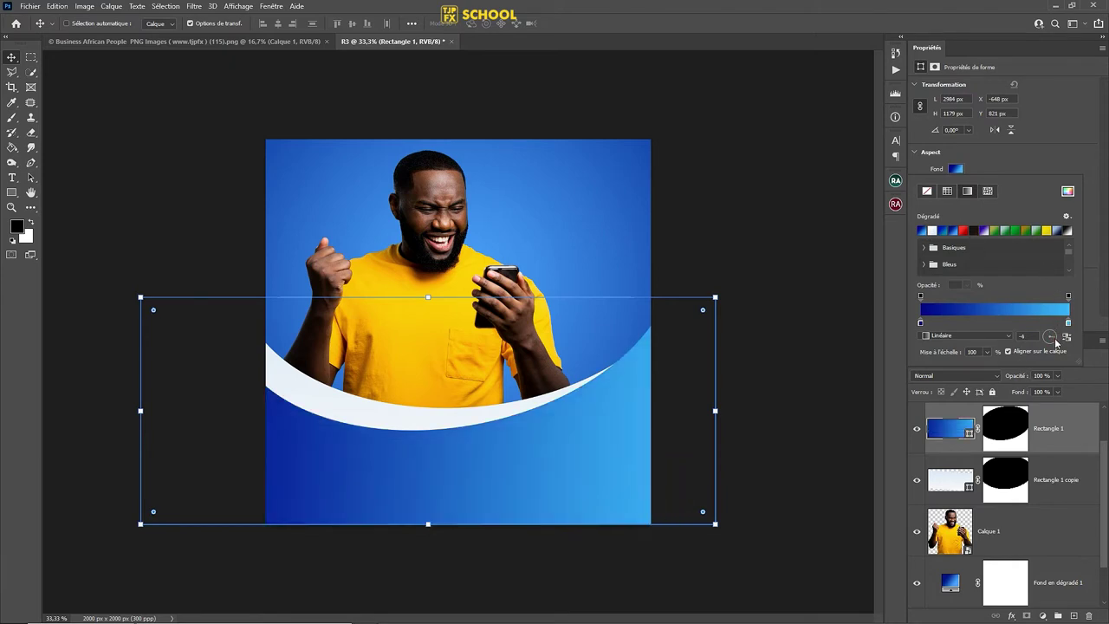
left_click_drag(1056, 340, 1044, 343)
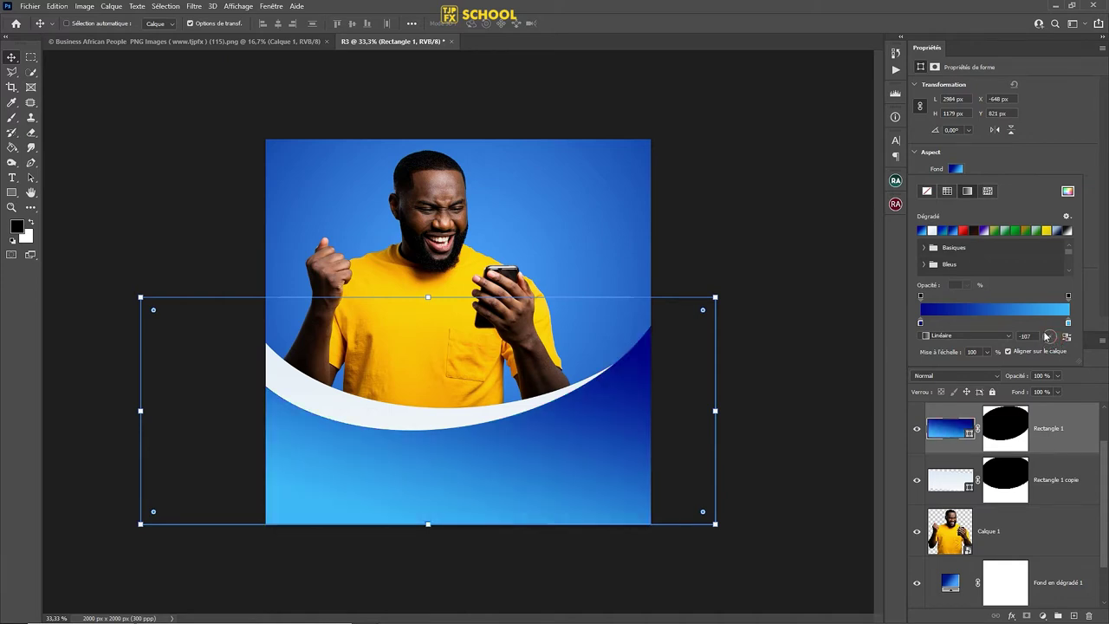
left_click(988, 336)
left_click(985, 350)
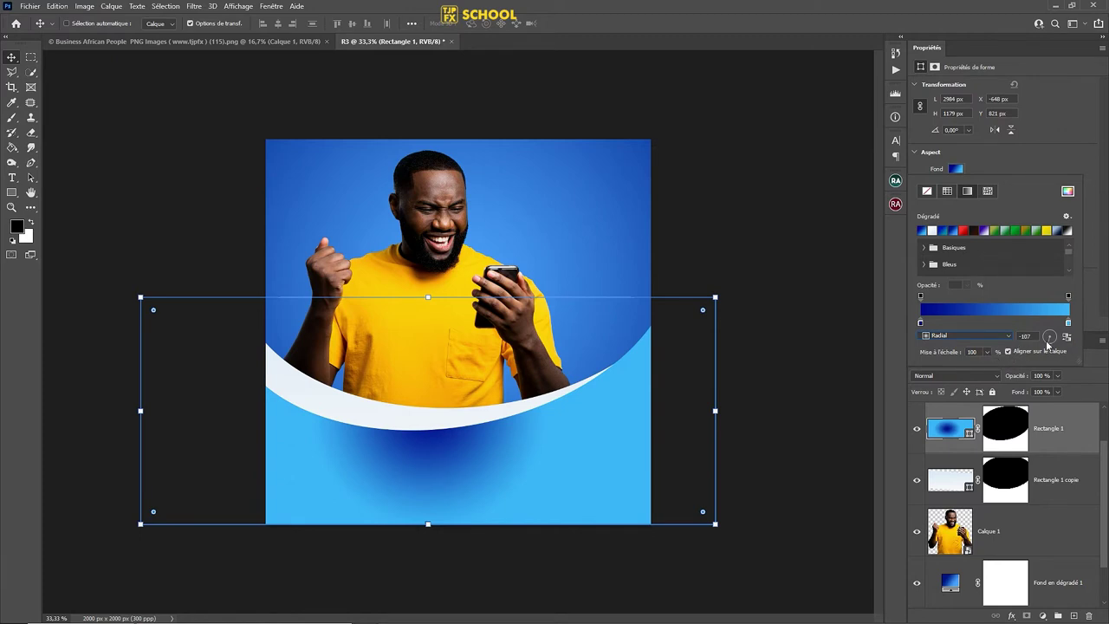
left_click(1066, 338)
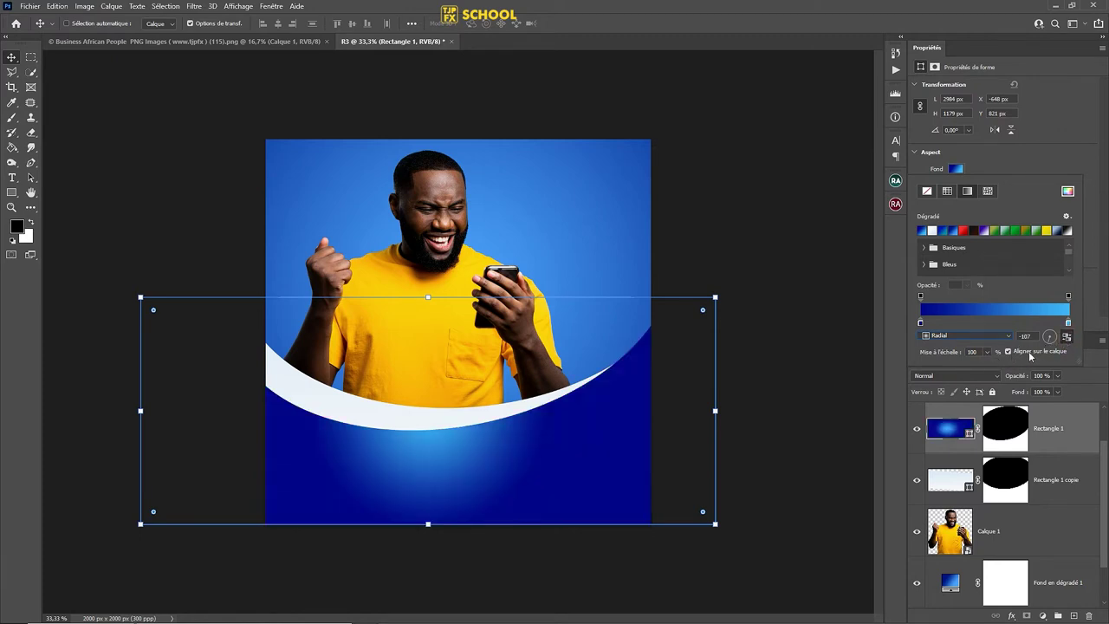
left_click(987, 352)
left_click_drag(990, 367, 996, 367)
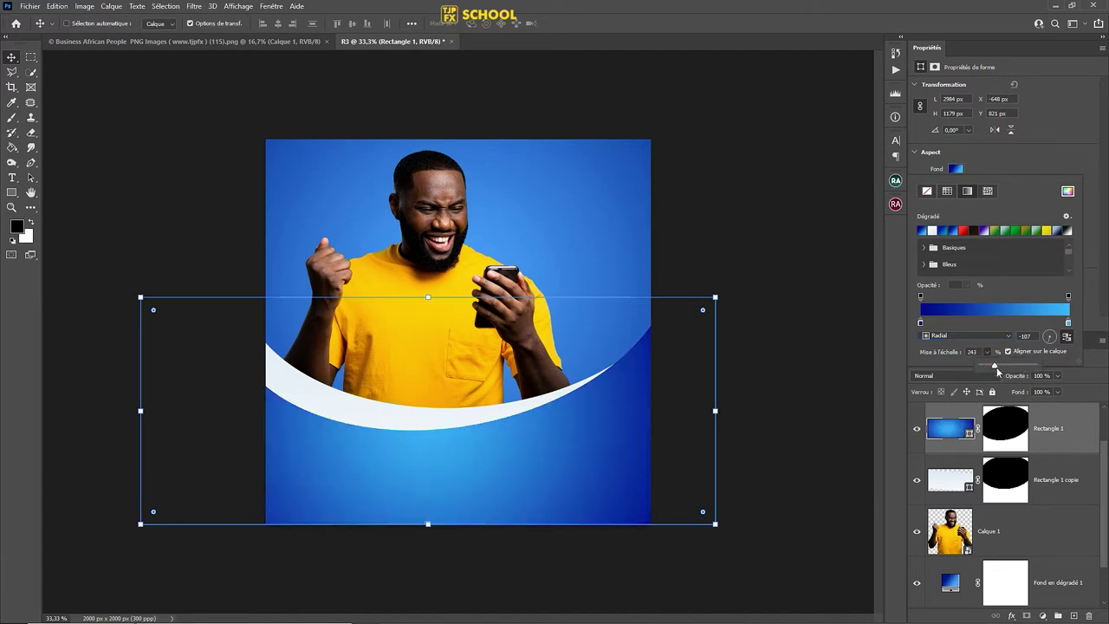
left_click(645, 457)
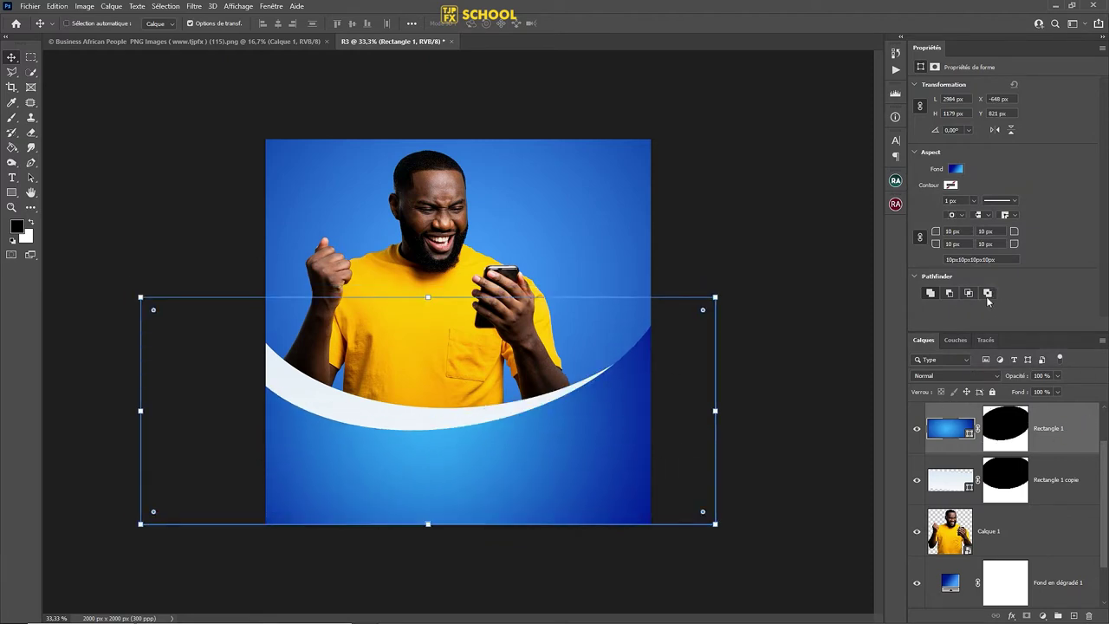
Increase the band's gradient scale to 330% and adjust its angle to -75°
left_click(956, 169)
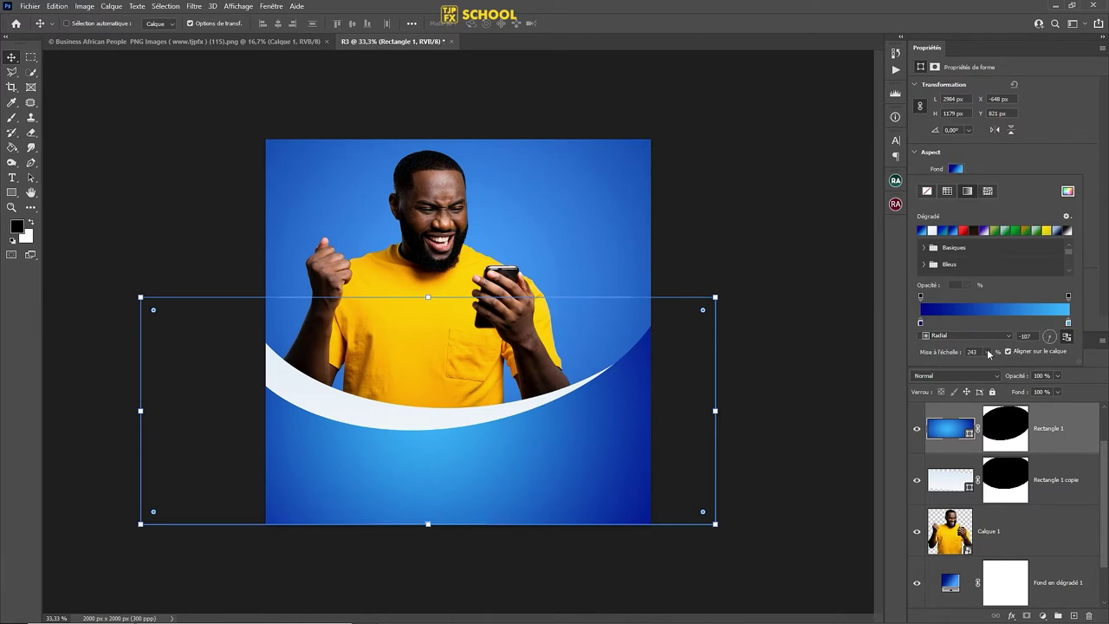
left_click(987, 352)
left_click_drag(990, 365, 992, 367)
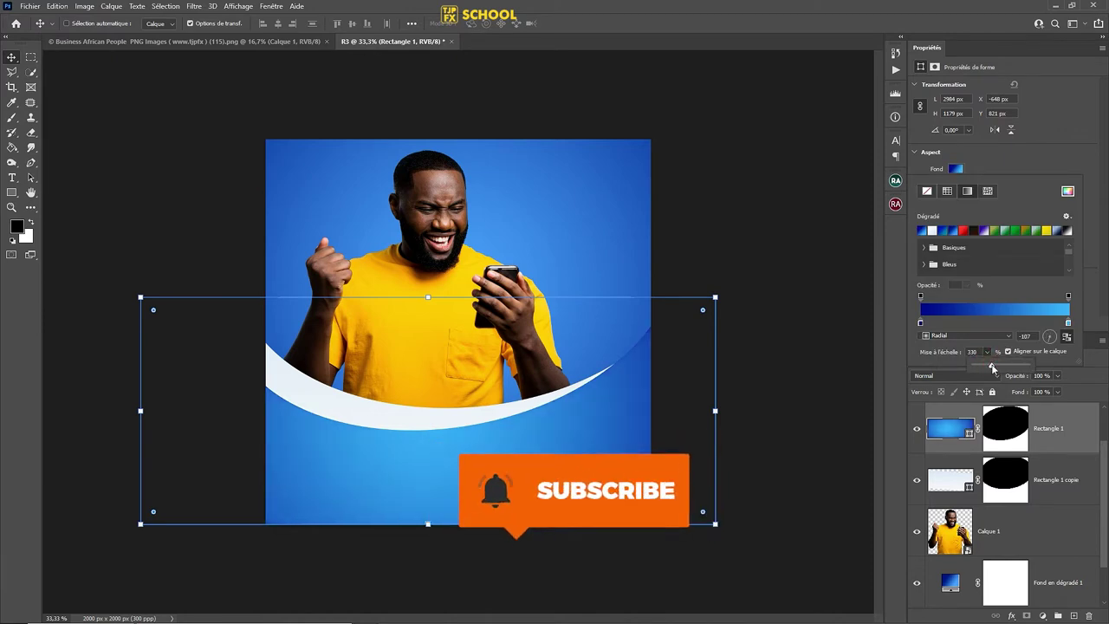
left_click_drag(1049, 342, 1056, 346)
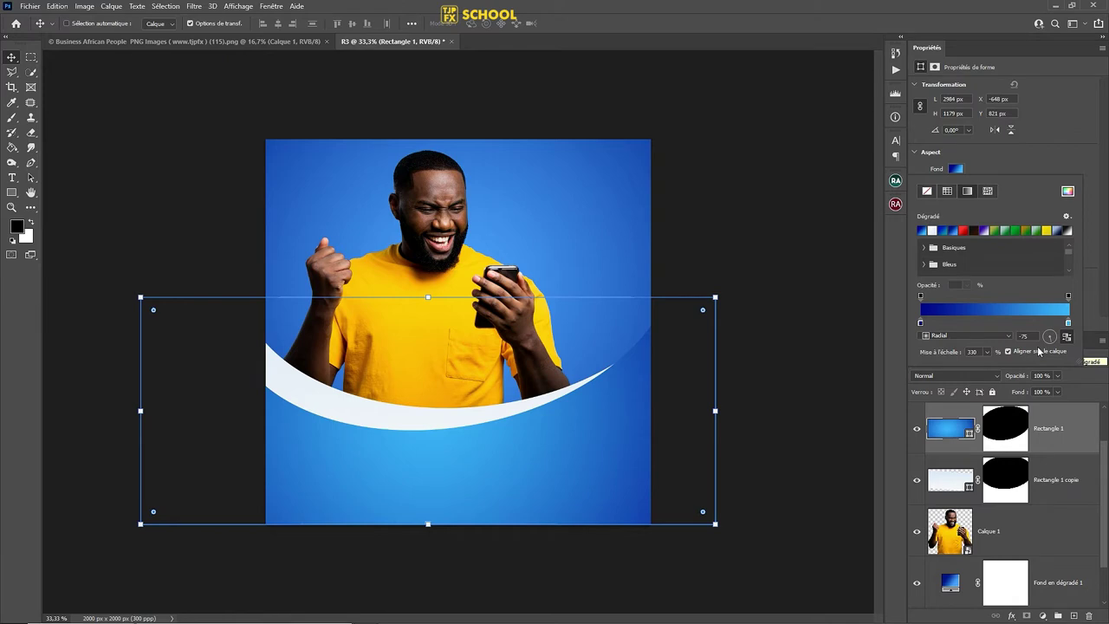
left_click(1078, 425)
Add an inner shadow to the blue band with lowered opacity and size 120
scroll(1092, 426, "up", 1)
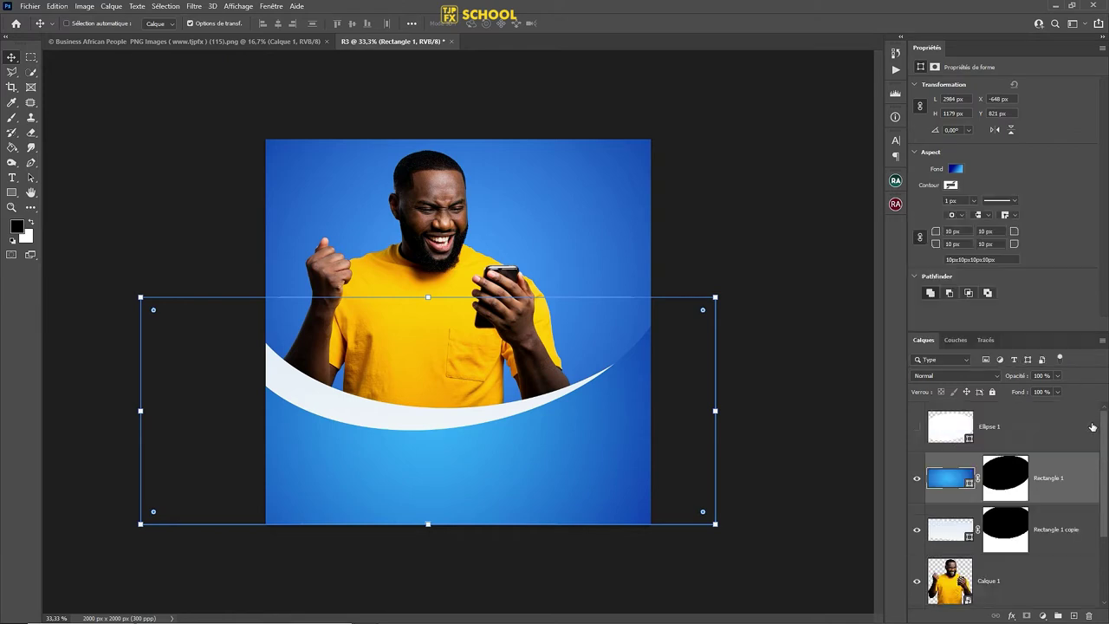
double_click(1091, 460)
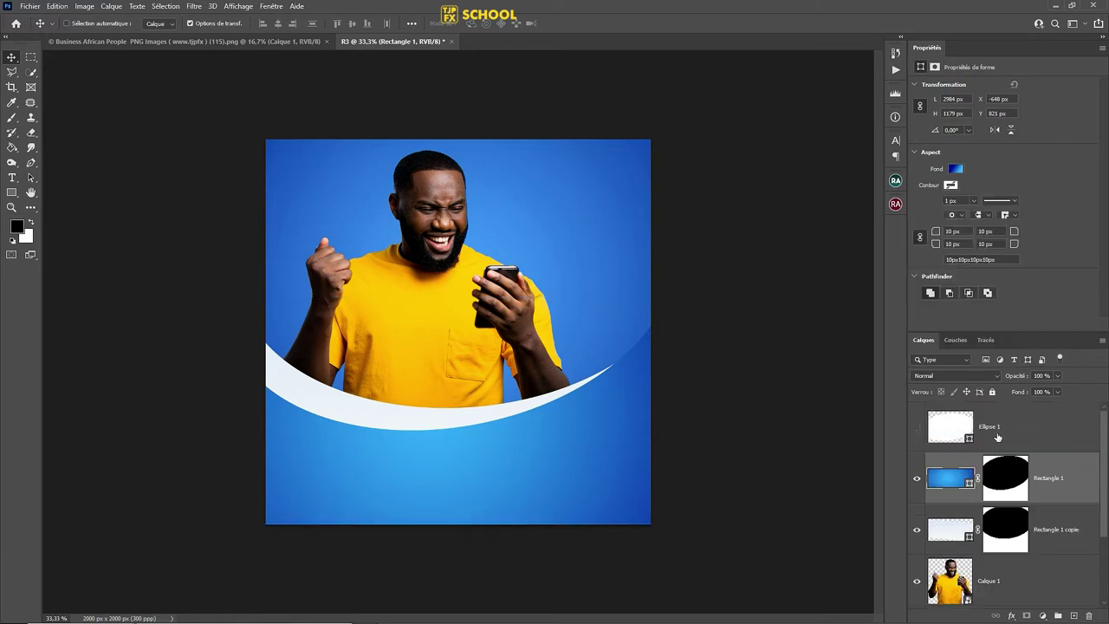
left_click(669, 547)
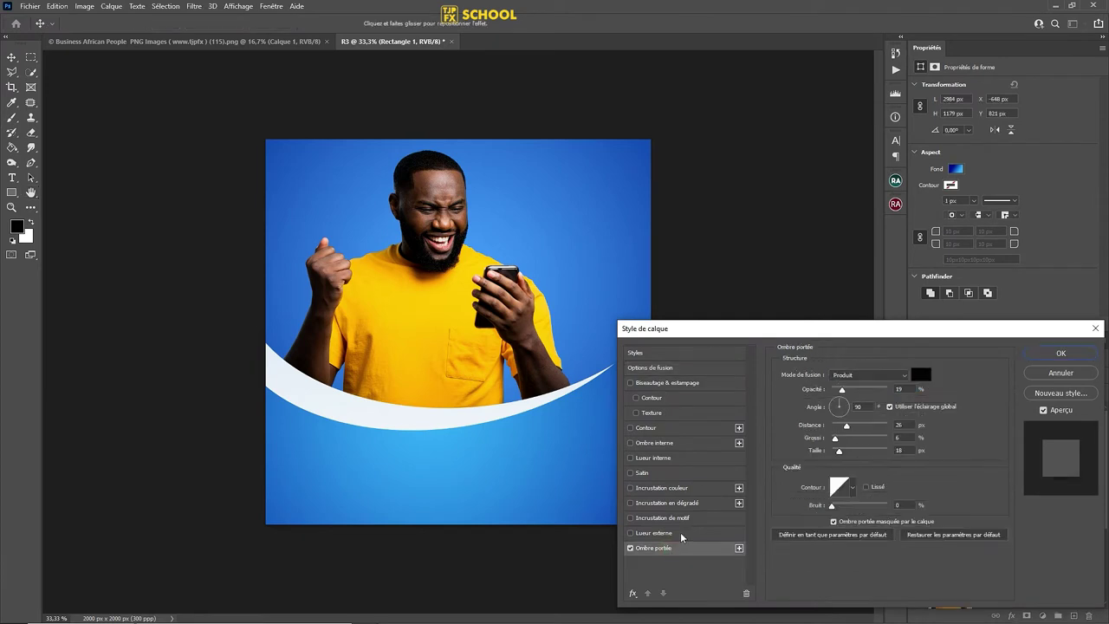
left_click(630, 549)
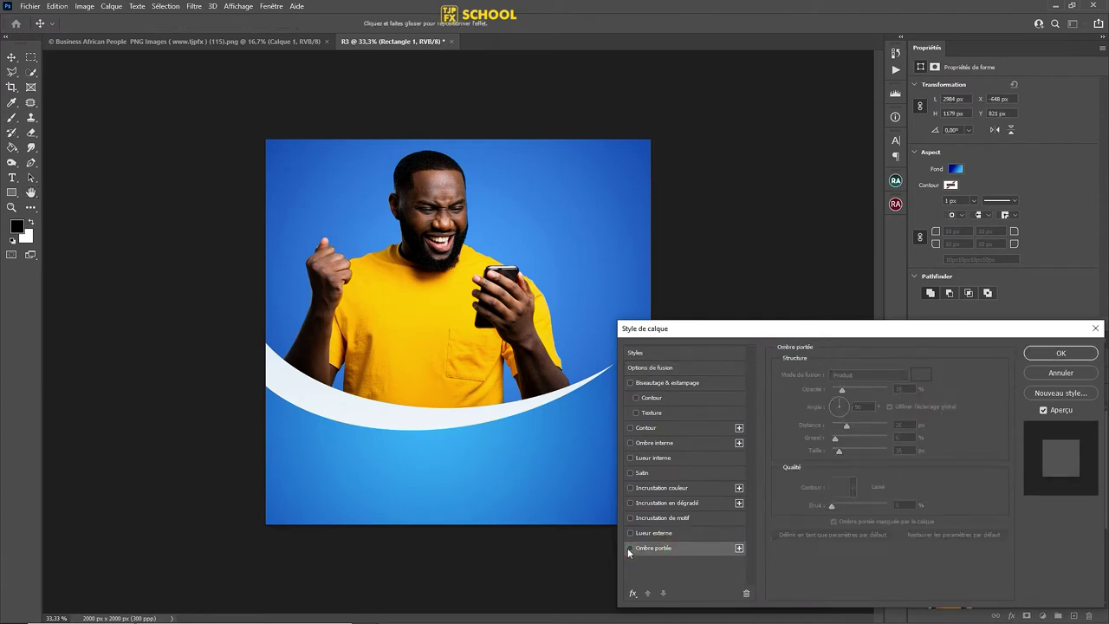
left_click(631, 442)
left_click(657, 445)
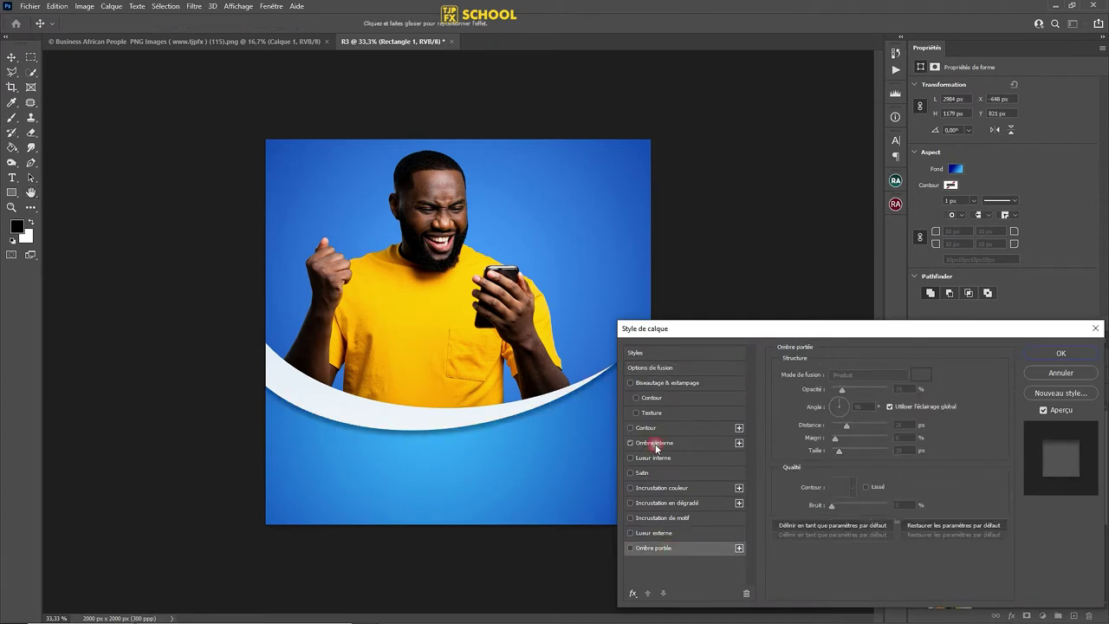
mouse_move(858, 398)
left_mouse_down()
mouse_move(839, 392)
mouse_move(849, 391)
left_mouse_up()
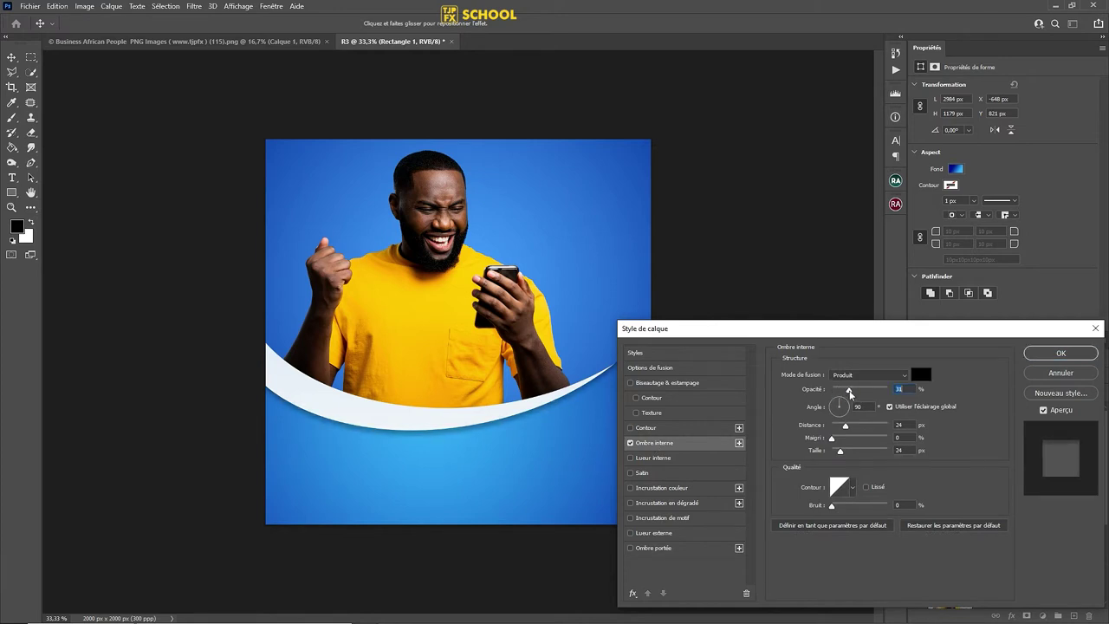
left_click_drag(841, 451, 860, 452)
Set the inner shadow colour to deep blue 033587 and apply the style
left_click(920, 375)
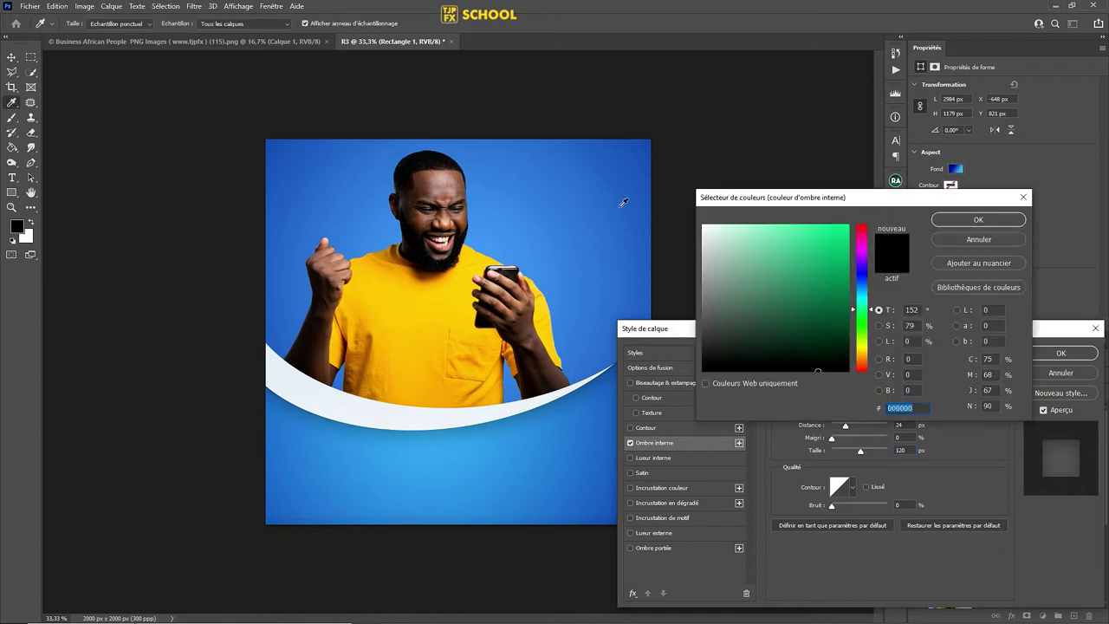
left_click(616, 177)
left_click_drag(835, 278, 846, 293)
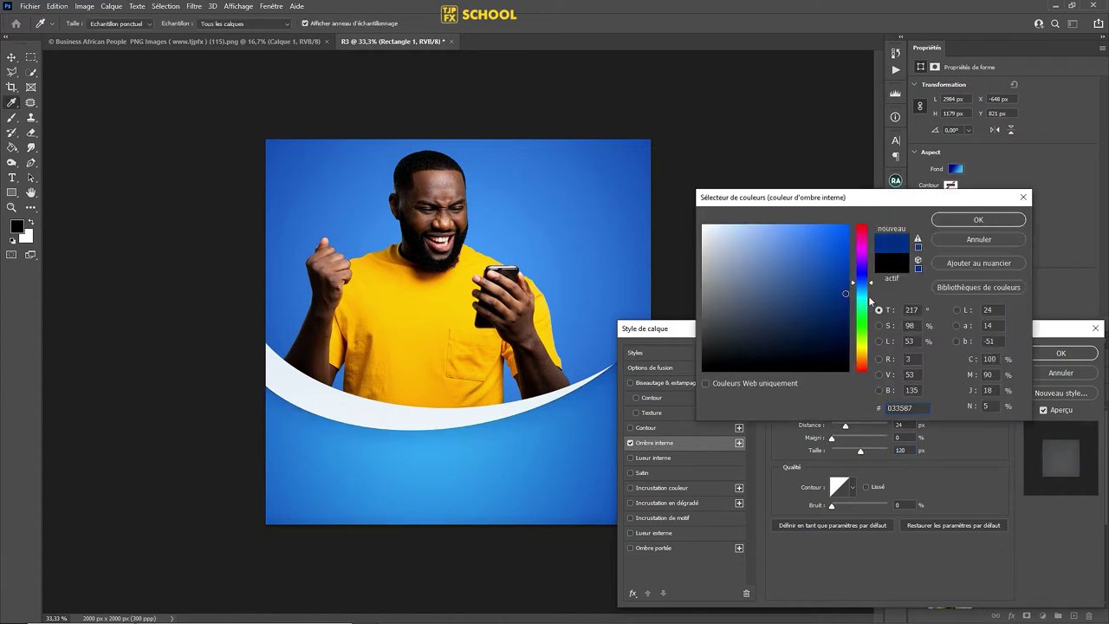
left_click(978, 220)
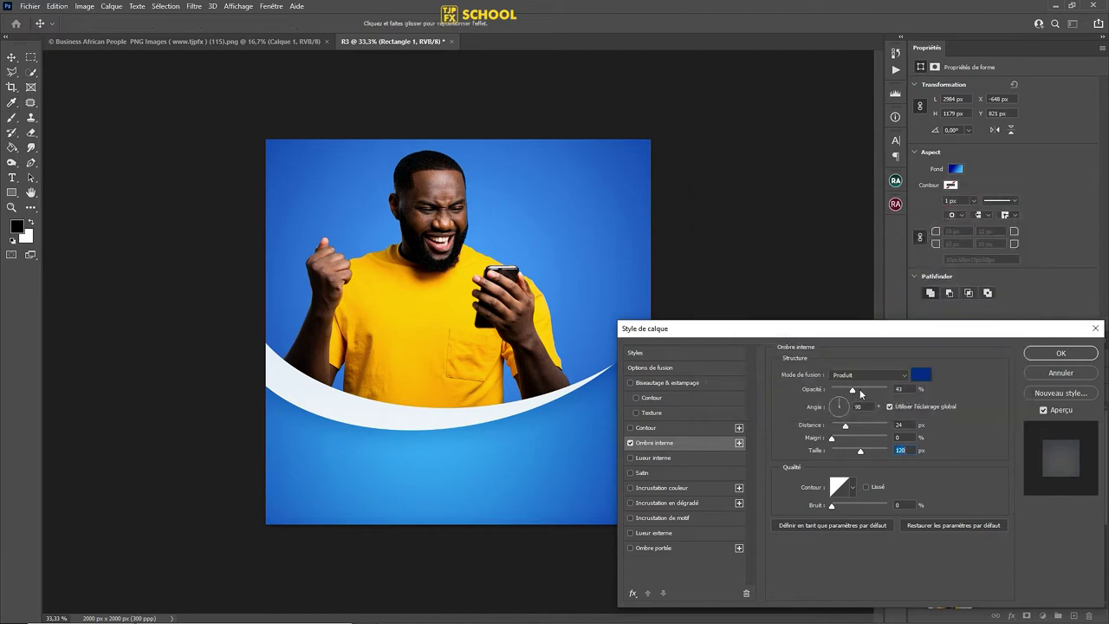
left_click_drag(860, 392, 856, 393)
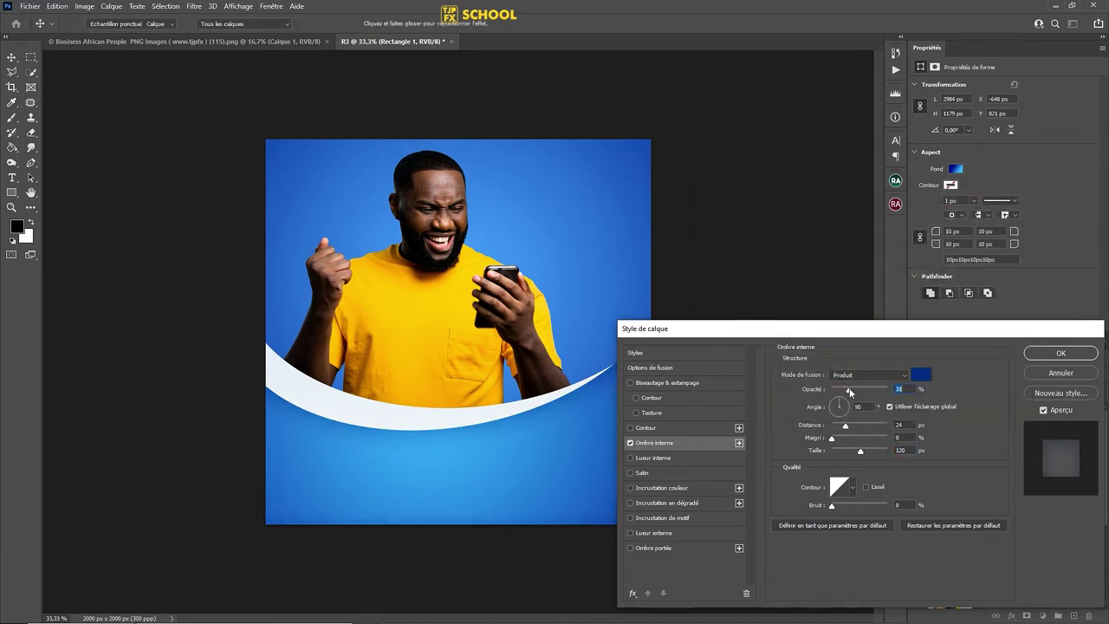
key("Return")
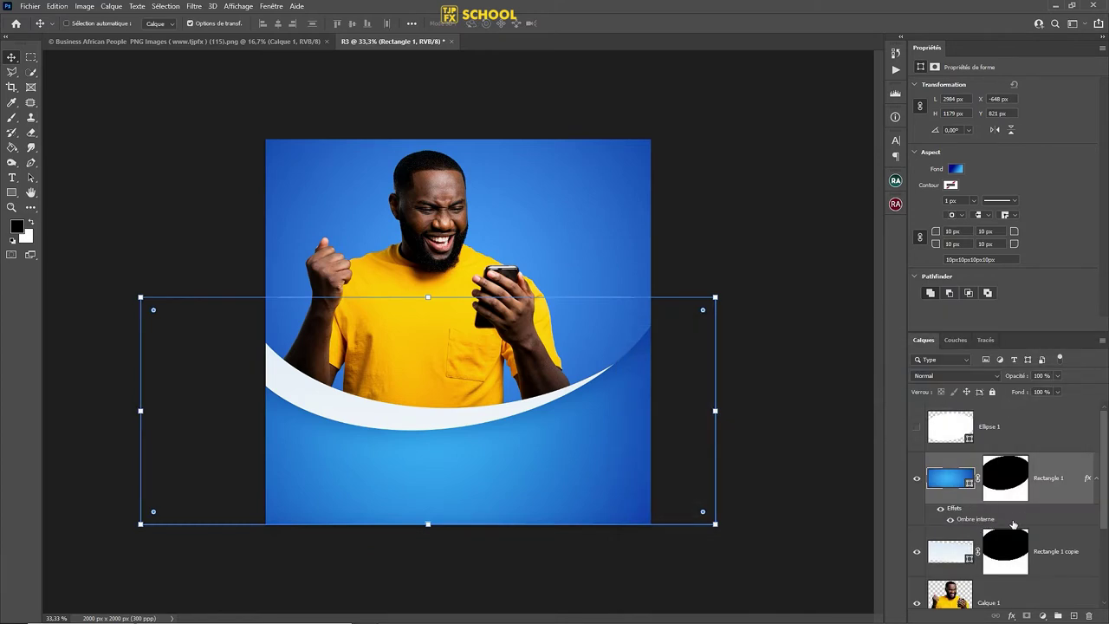
Copy the inner shadow onto the white curve, save, and hide the transform controls
left_click_drag(993, 523, 1059, 553)
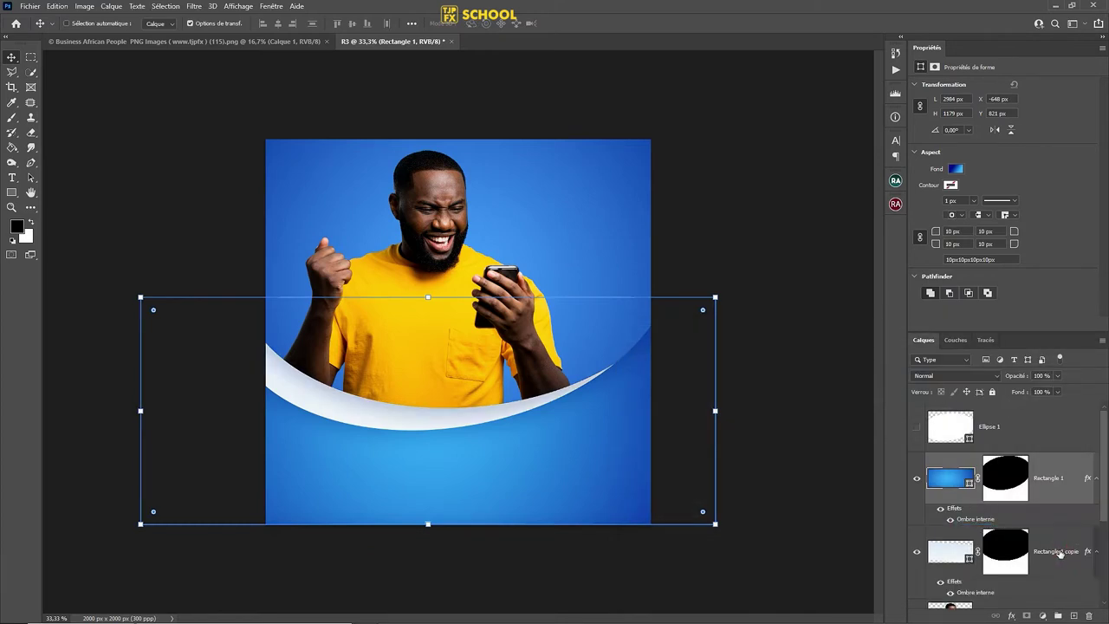
key("ctrl+s")
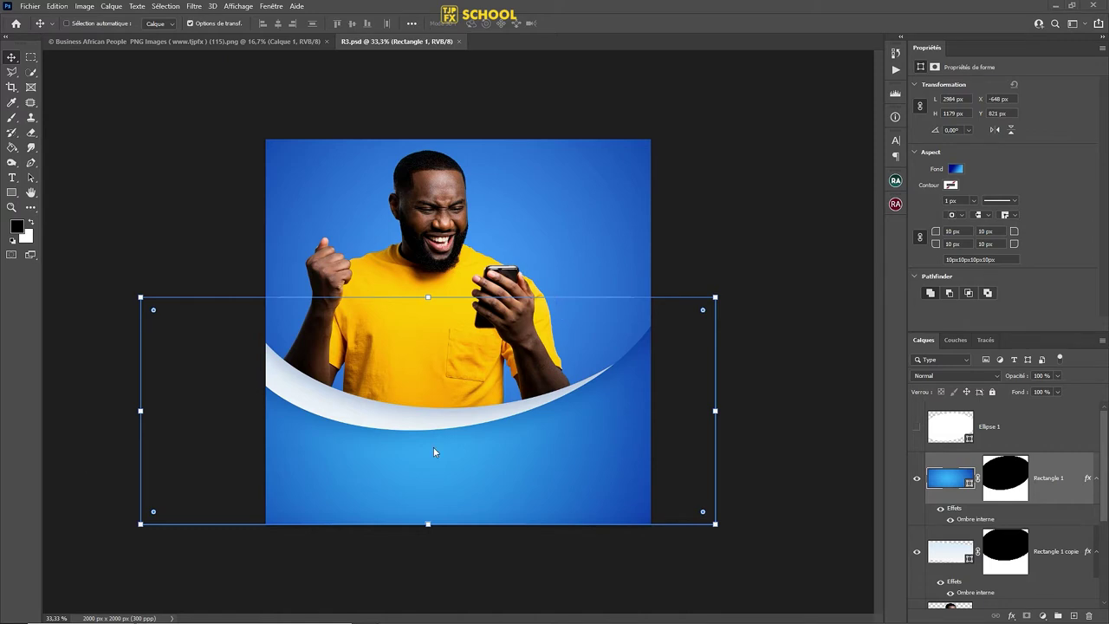
left_click(189, 24)
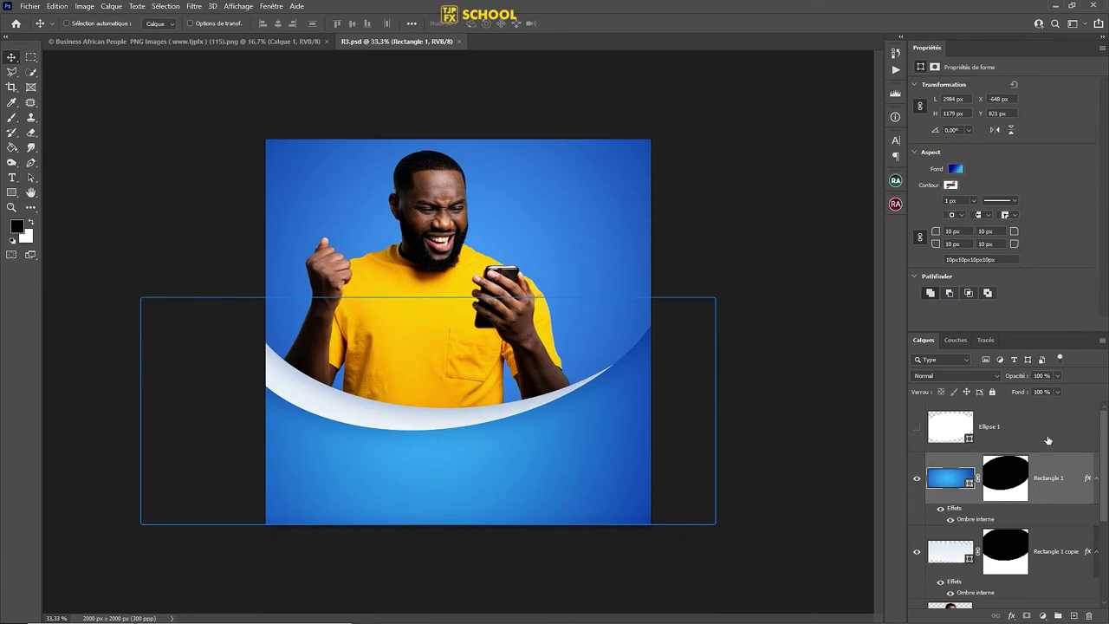
left_click(12, 178)
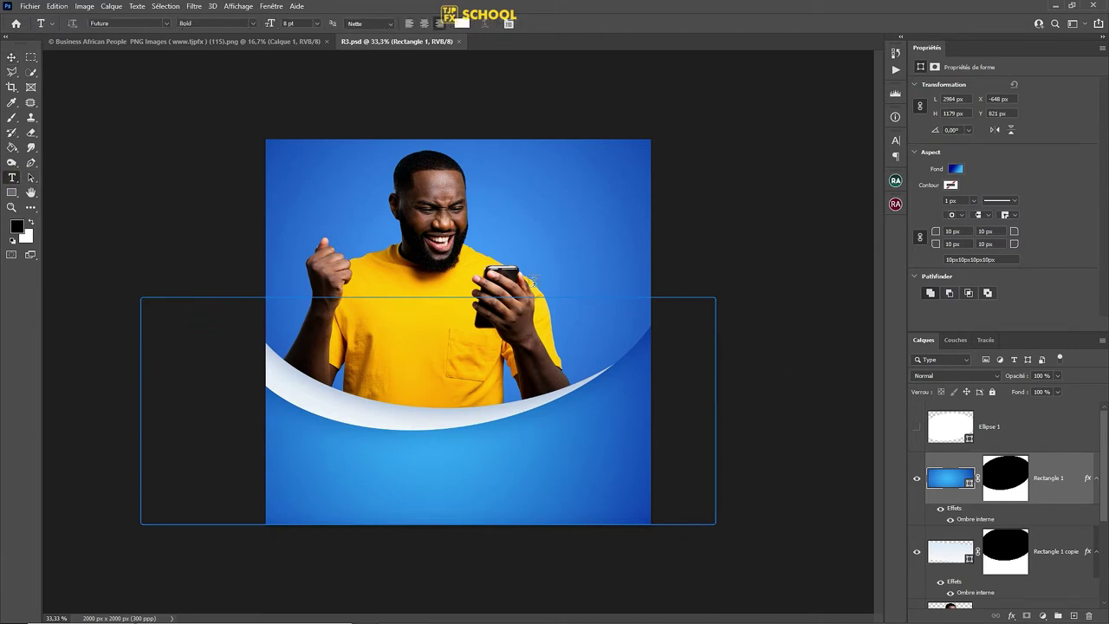
Add a white '4k/ 48 MP' heading beside the man's head, enlarged to about 191%, and save
left_click(508, 184)
type("4")
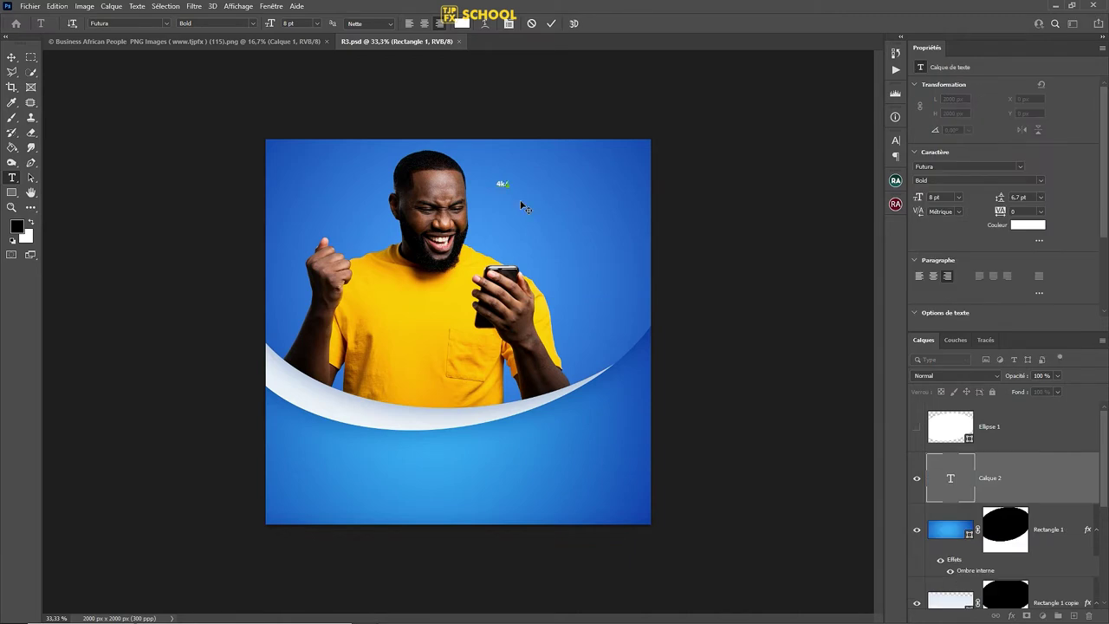
type("k/")
type(" 48 MP")
key("ctrl+Return")
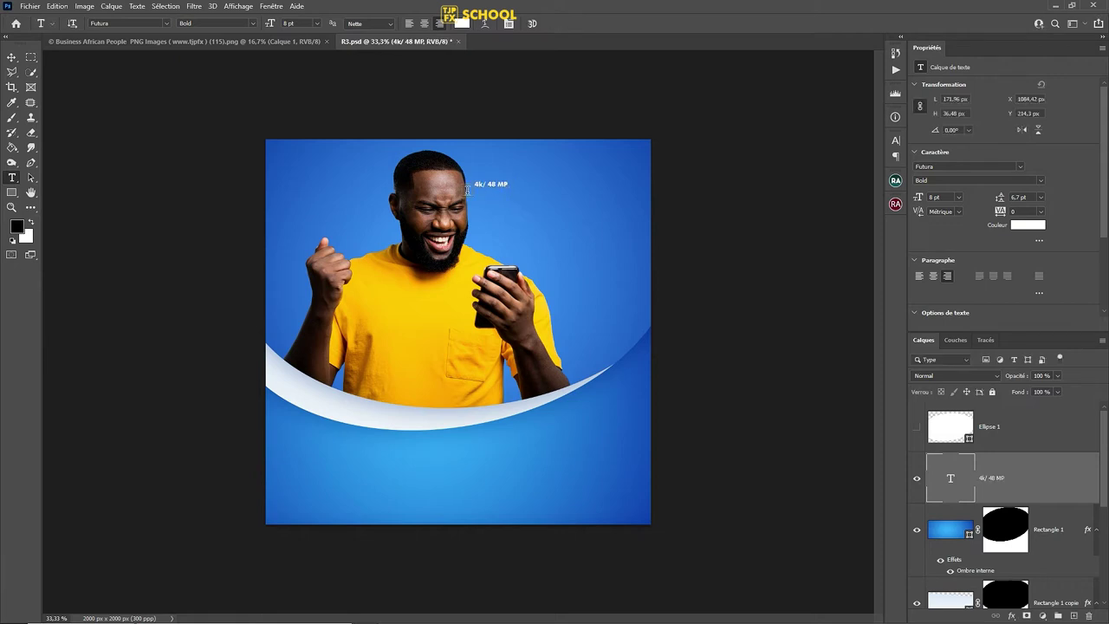
key("v")
mouse_move(494, 186)
left_mouse_down()
mouse_move(576, 210)
mouse_move(606, 192)
left_mouse_up()
key("ctrl+t")
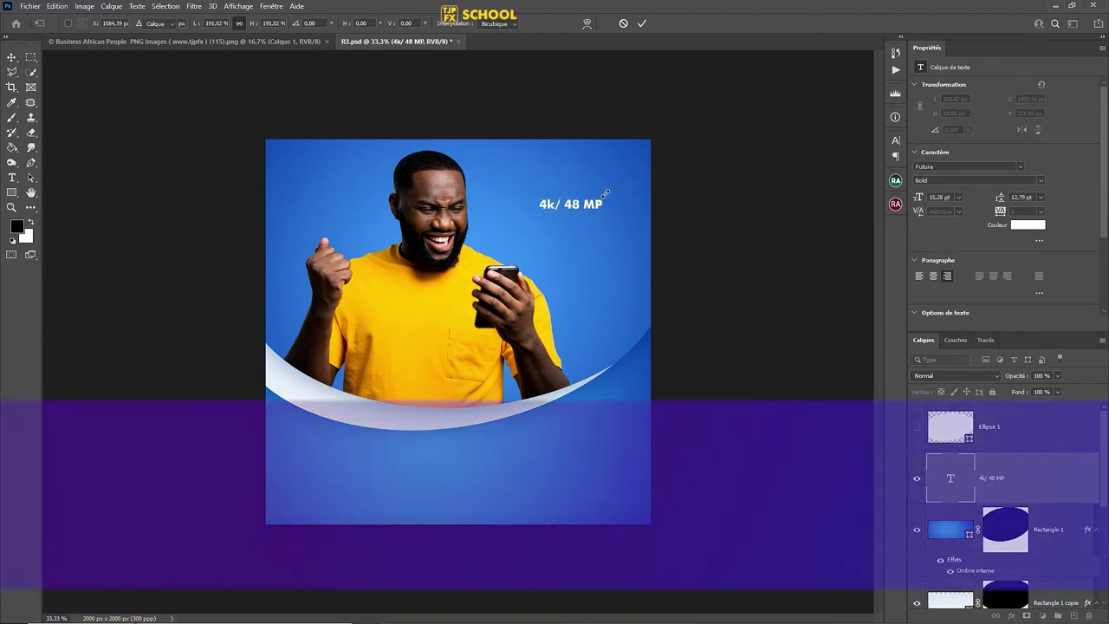
key("Return")
scroll(592, 275, "up", 5)
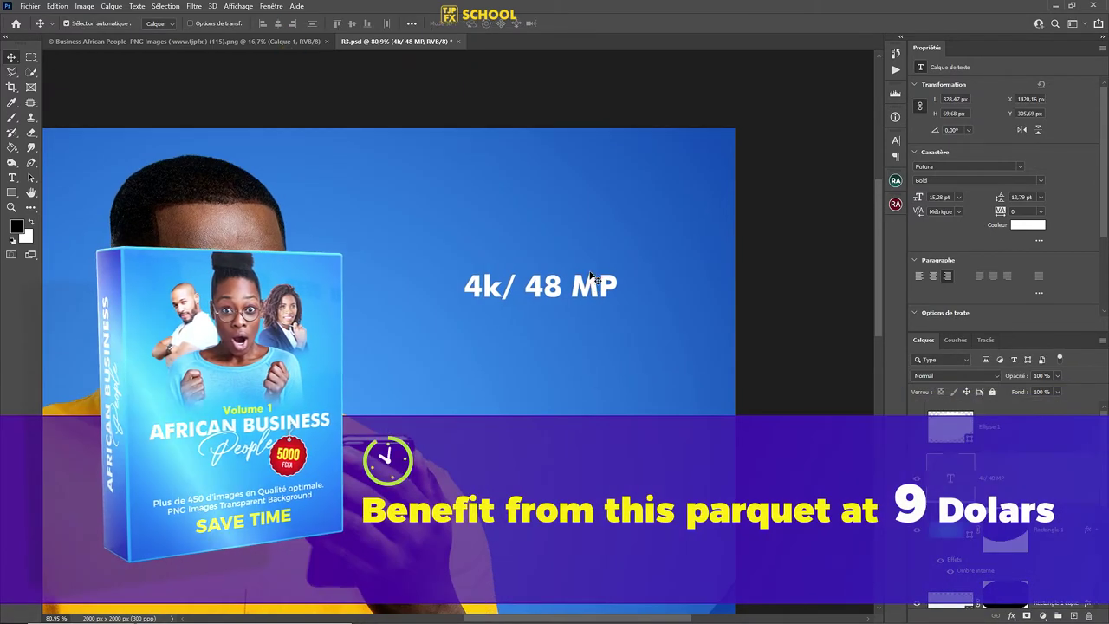
key("ctrl+s")
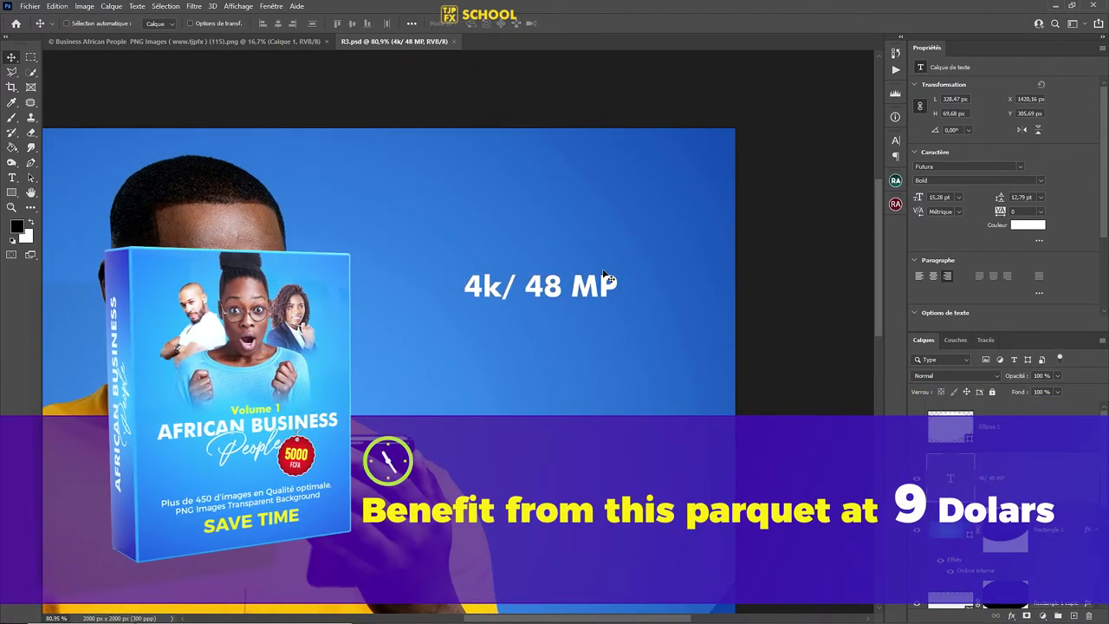
Duplicate the heading just below it and retype the copy as 'Ultra clear camera'
left_click_drag(607, 279, 606, 319)
key("t")
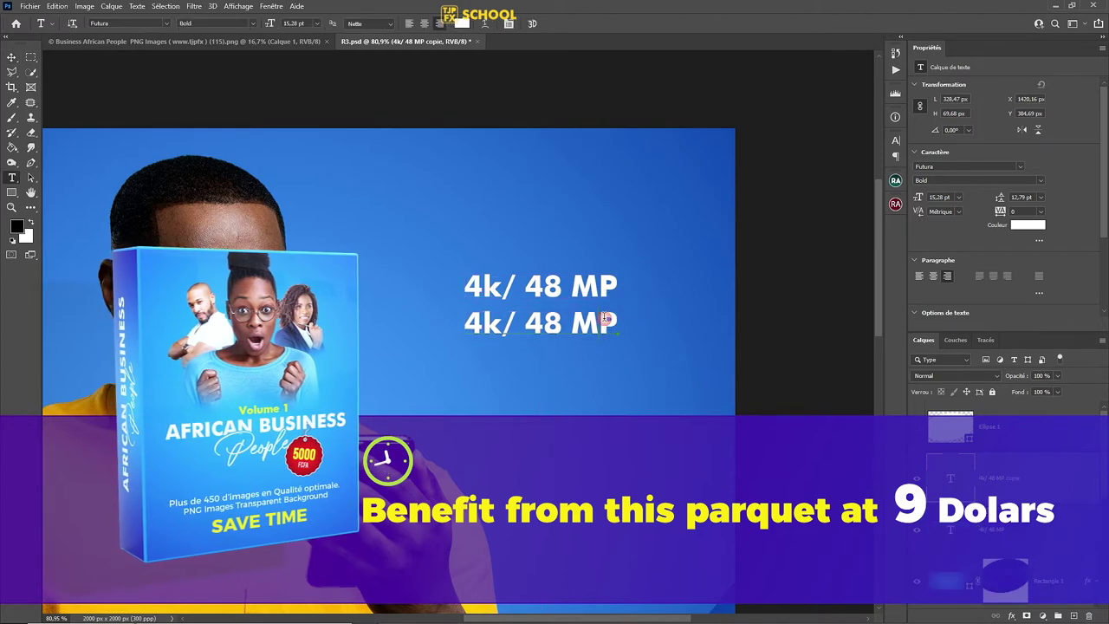
triple_click(606, 319)
type("Ultr")
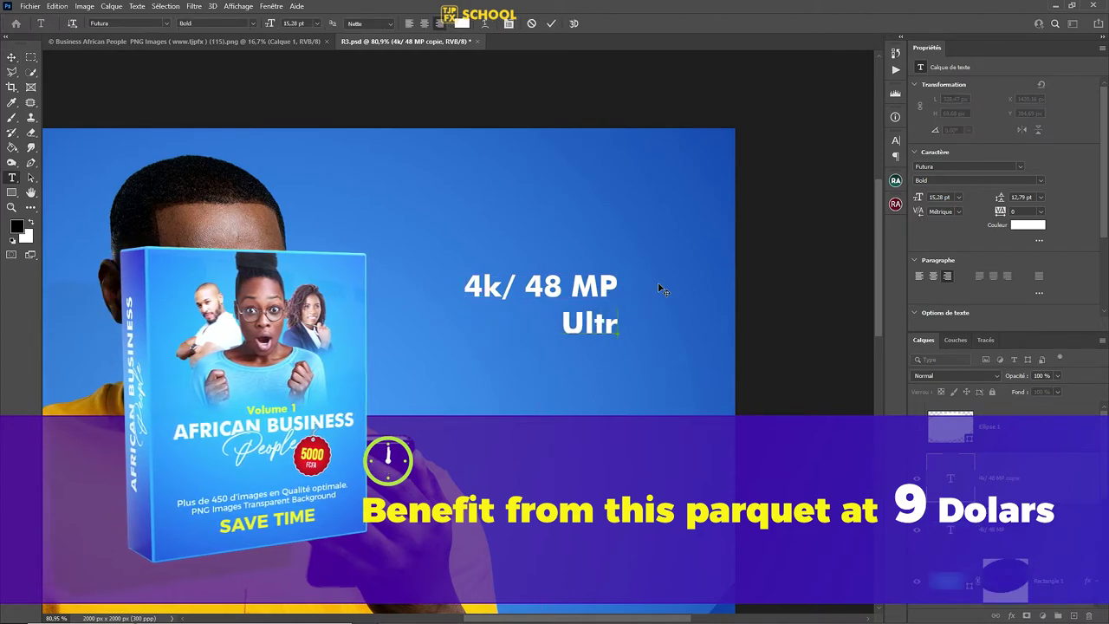
type("a clear")
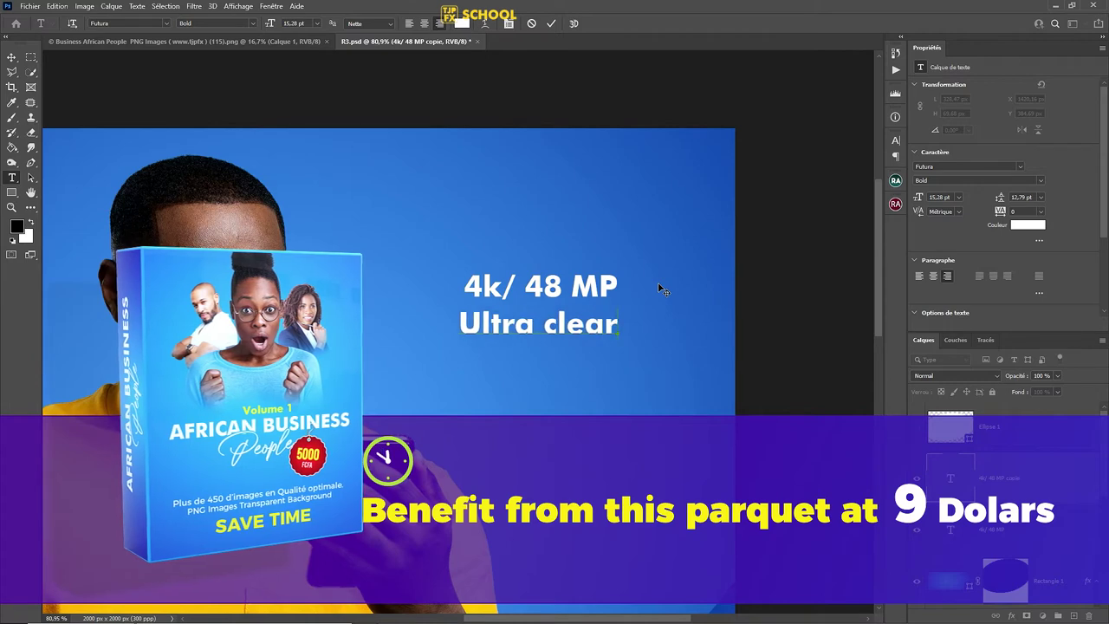
type(" camera")
key("ctrl+Return")
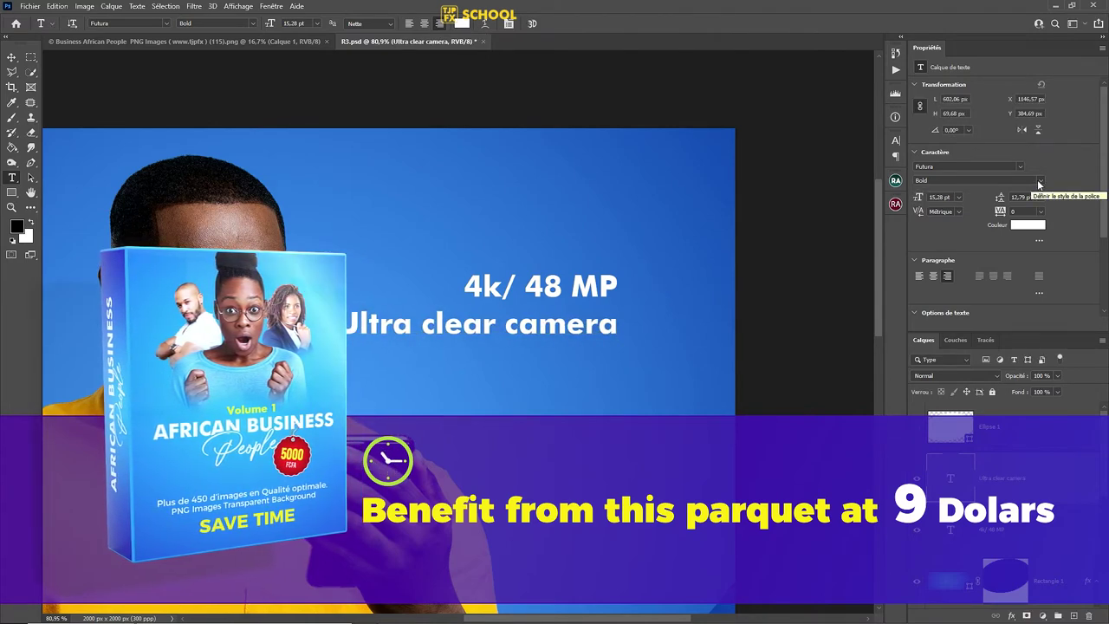
left_click(991, 167)
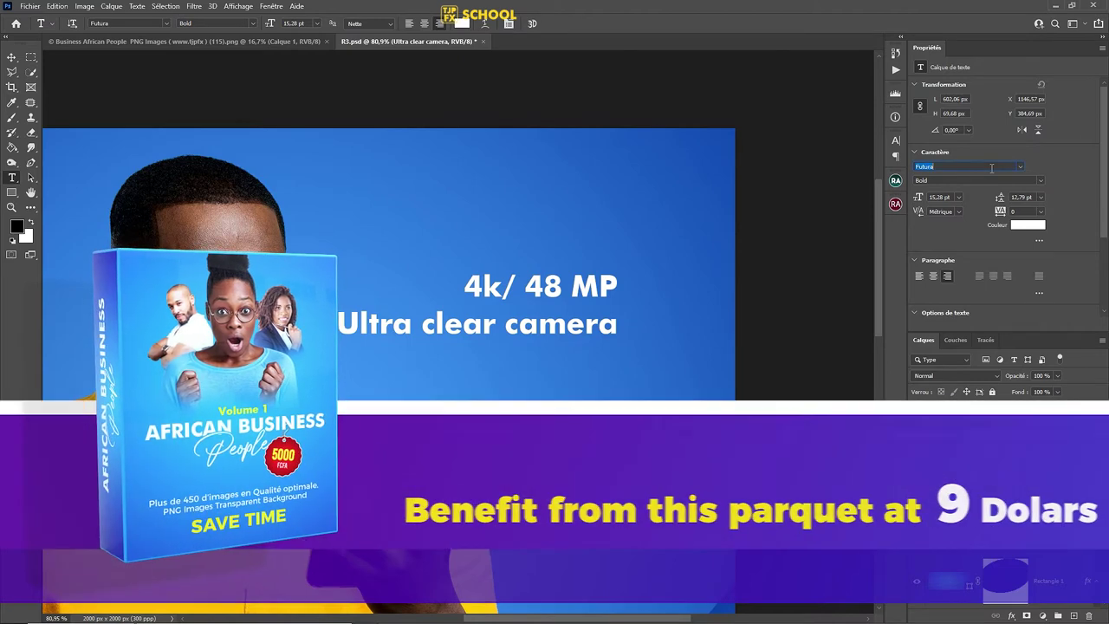
type("futu")
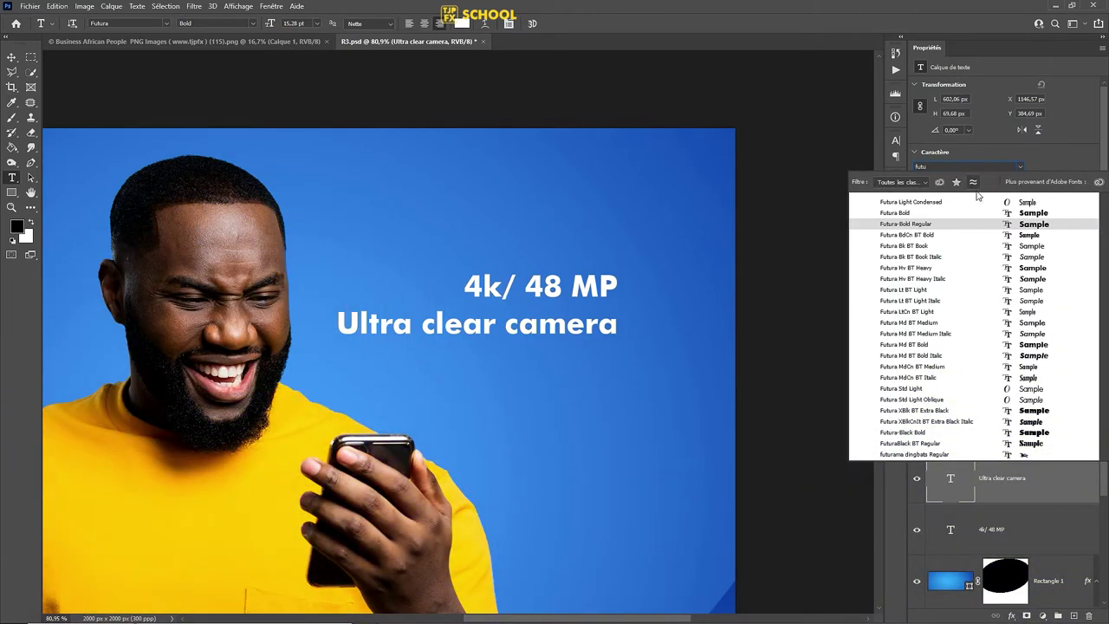
Set the Ultra clear camera line to Futura Bk BT Book in All Caps
left_click(939, 249)
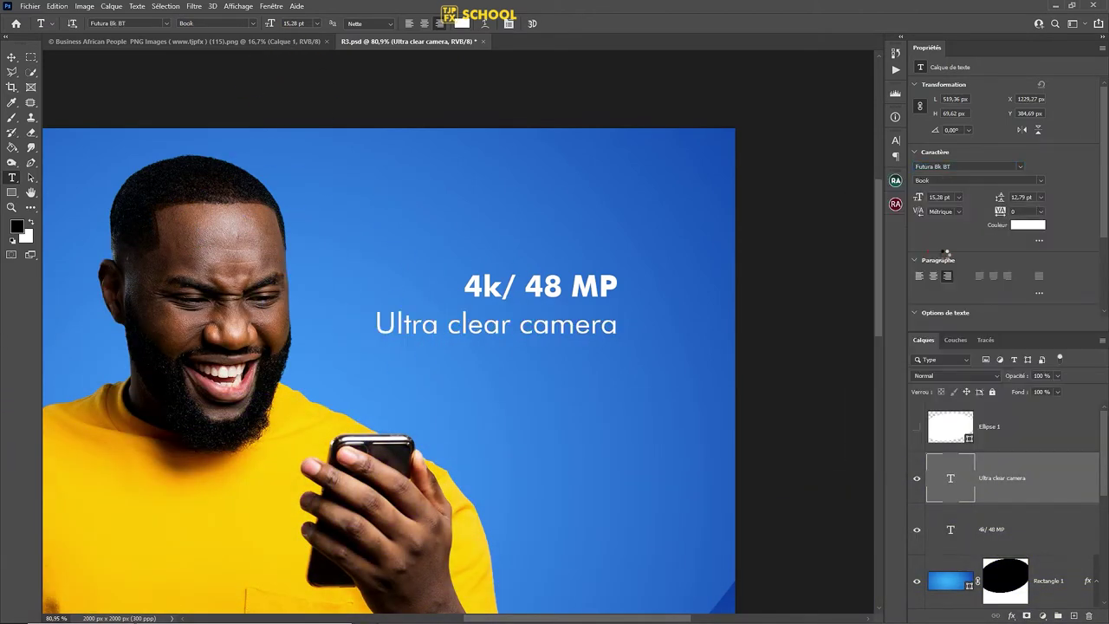
left_click(896, 141)
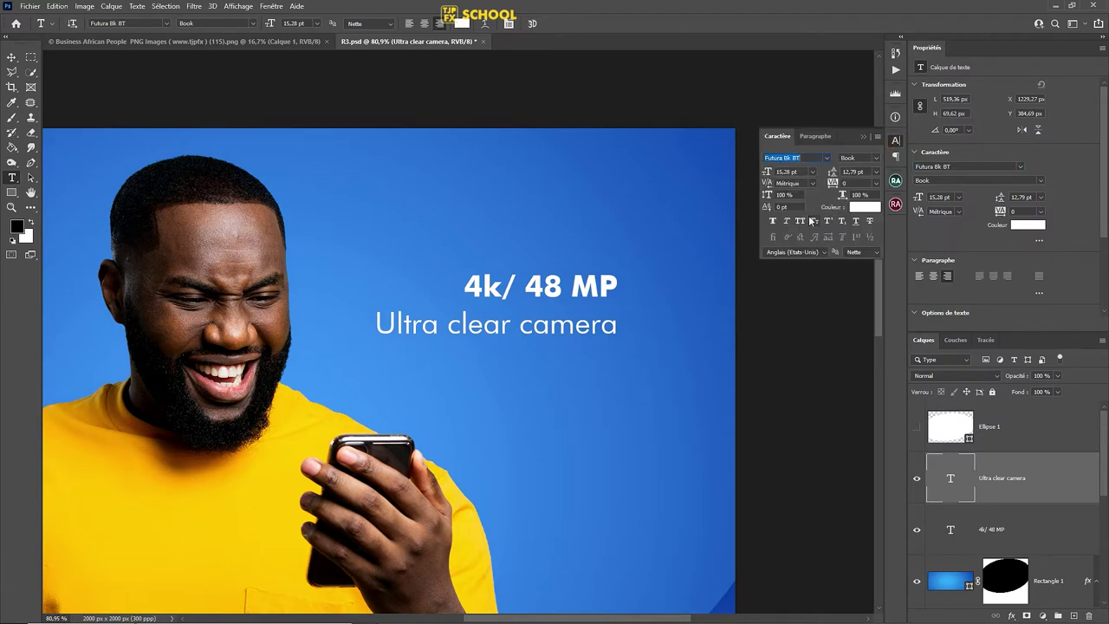
left_click(800, 221)
type("v")
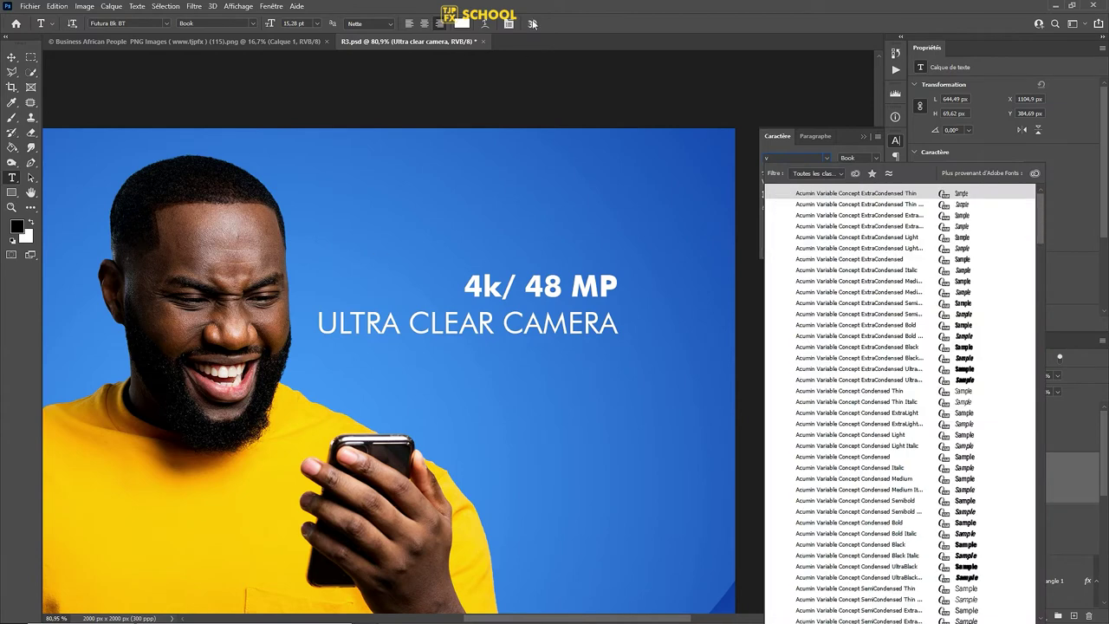
key("ctrl+z")
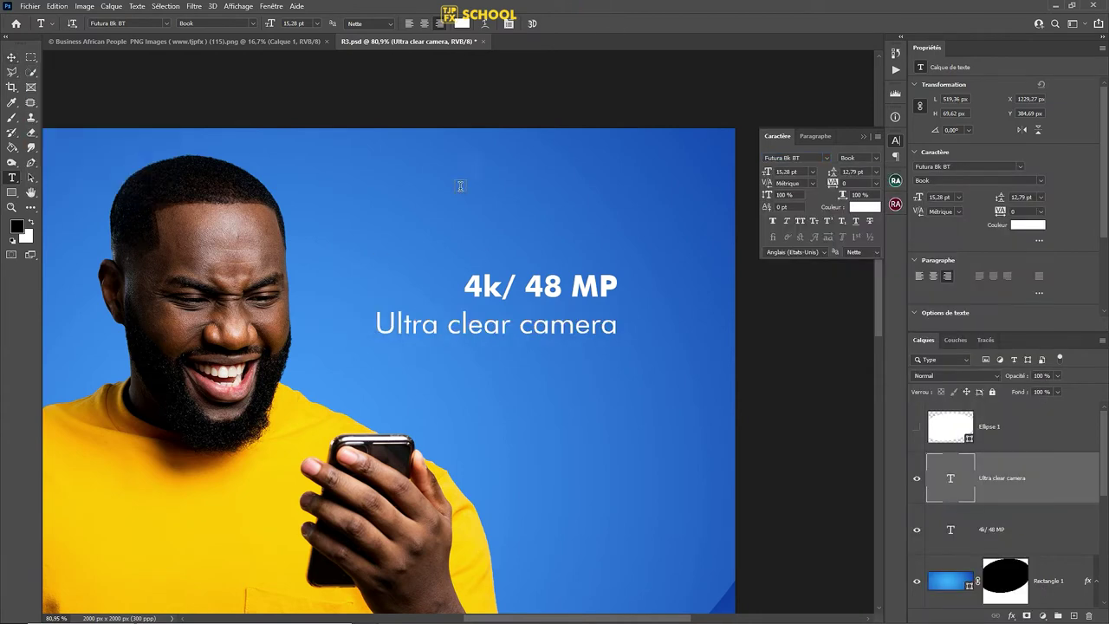
left_click(799, 222)
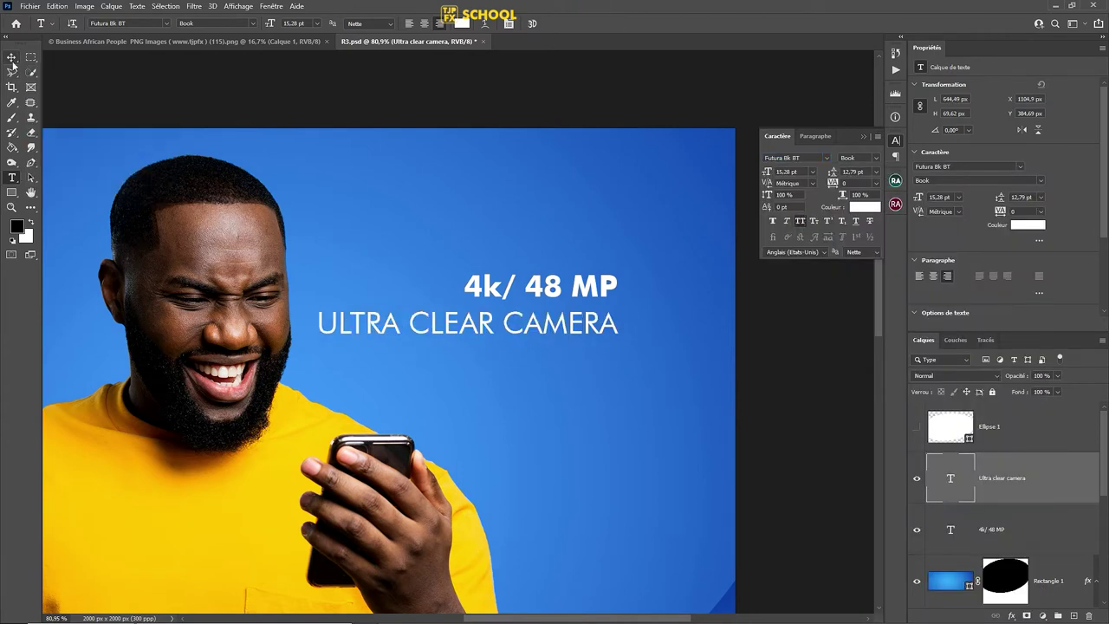
Shrink the caption to about 46% (7.4 pt) under the heading and fit the ad on screen
left_click(11, 56)
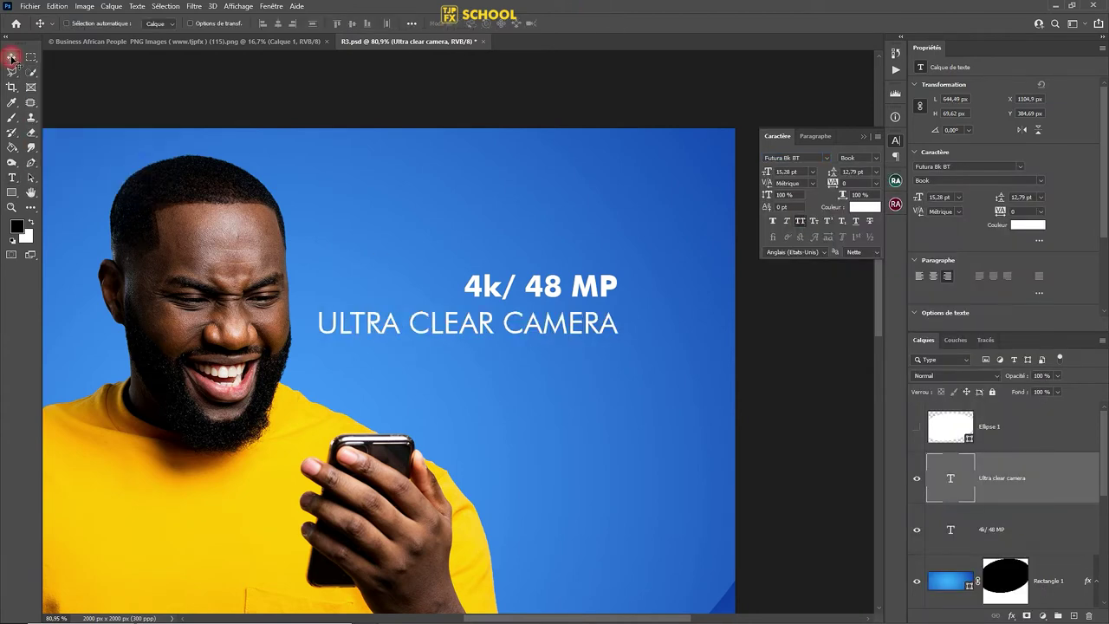
left_click(240, 24)
left_click_drag(319, 327, 460, 323)
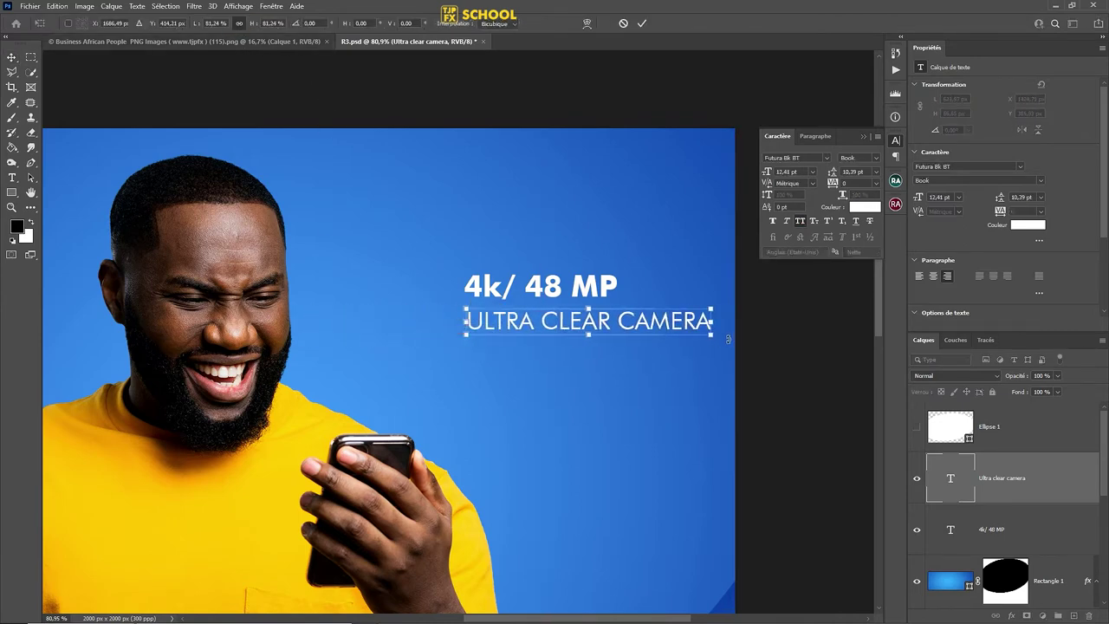
left_click_drag(713, 336, 615, 322)
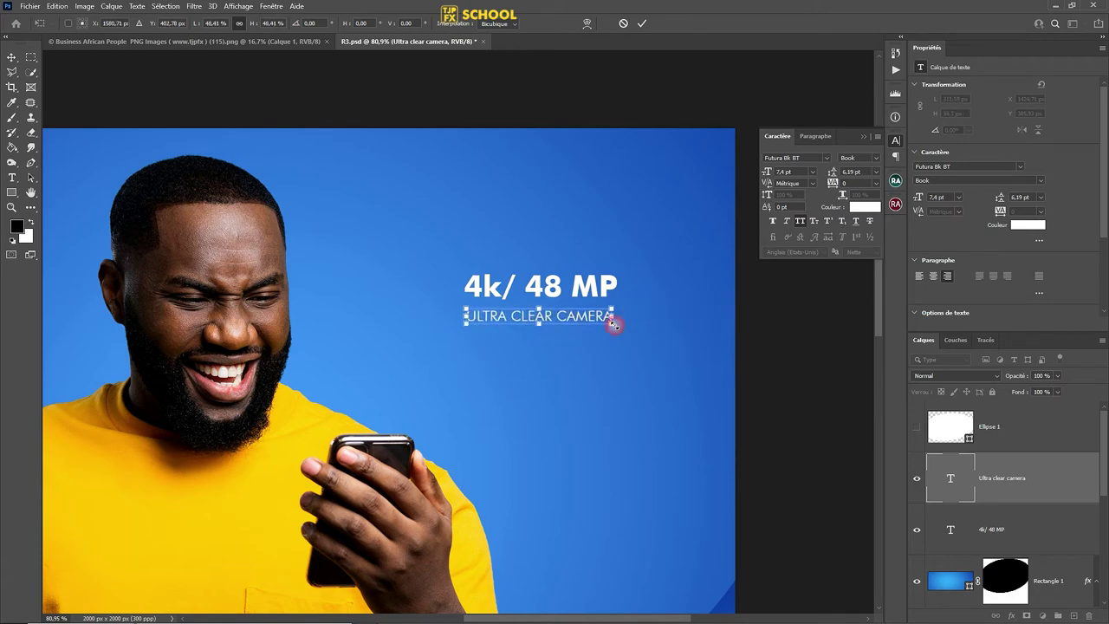
key("Return")
key("ctrl+0")
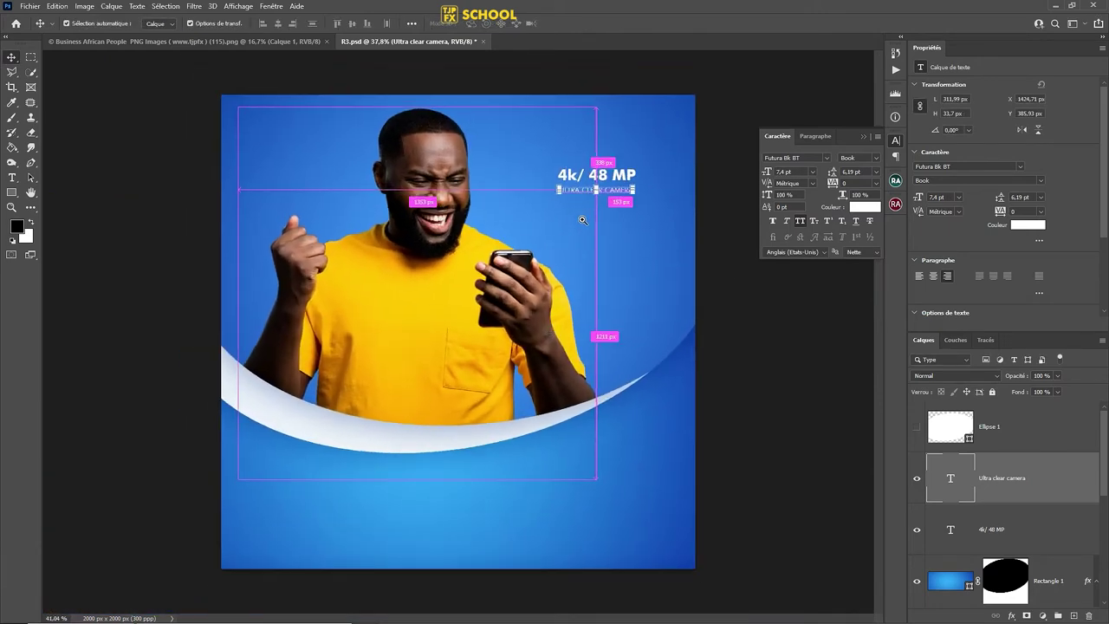
Copy the caption below the white curve, enlarge it to about 18 pt, and retype it as the slogan
key("ctrl+s")
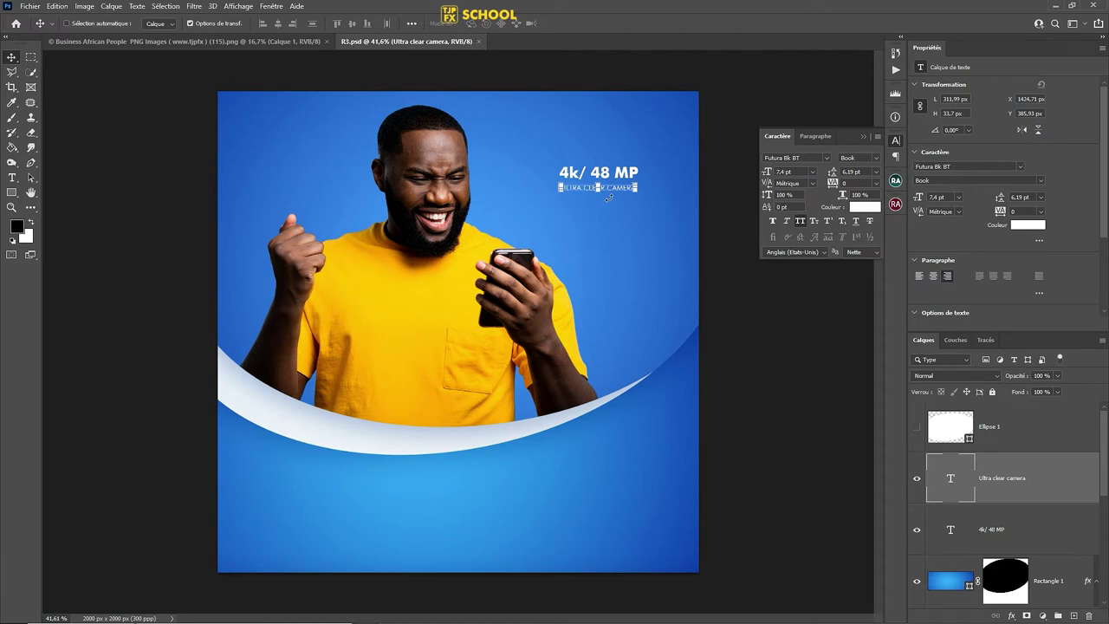
left_click_drag(623, 193, 419, 500)
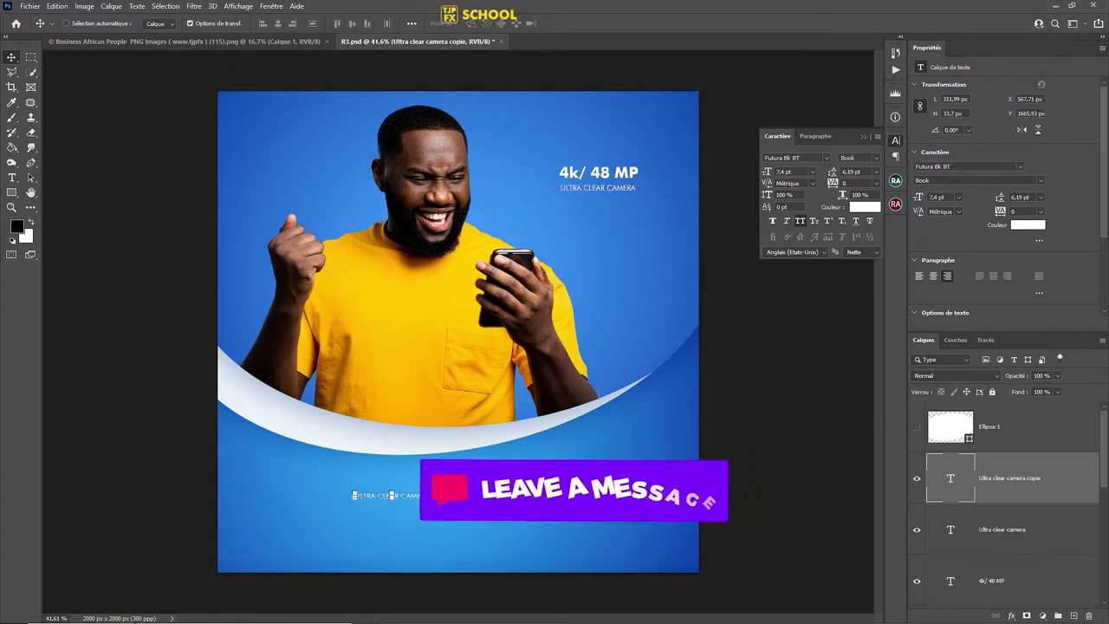
left_click_drag(430, 491, 542, 479)
key("Return")
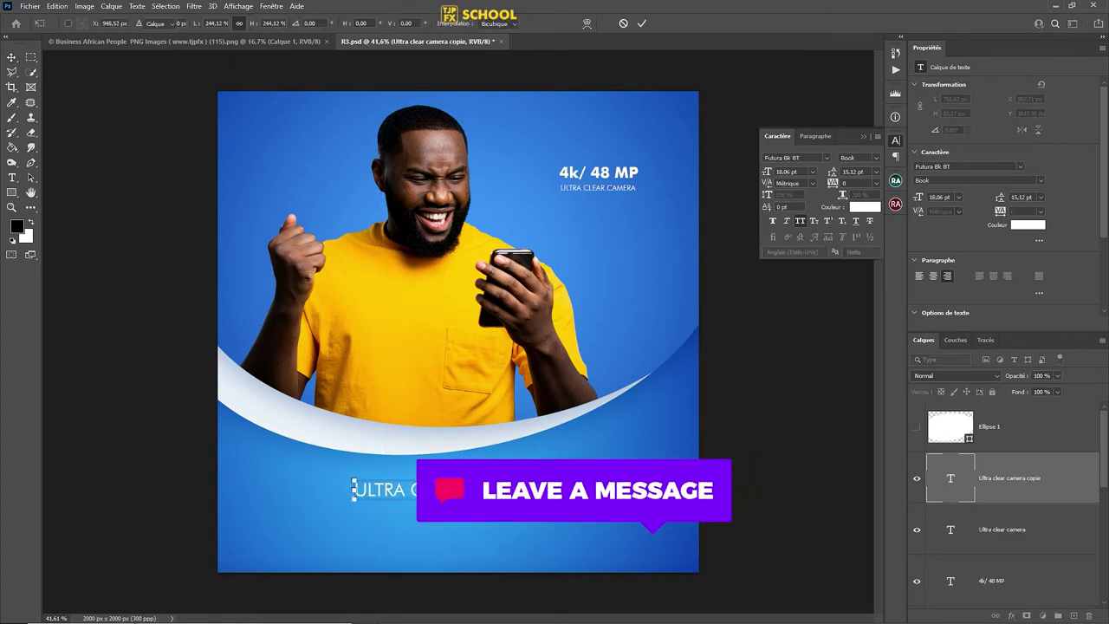
left_click(803, 226)
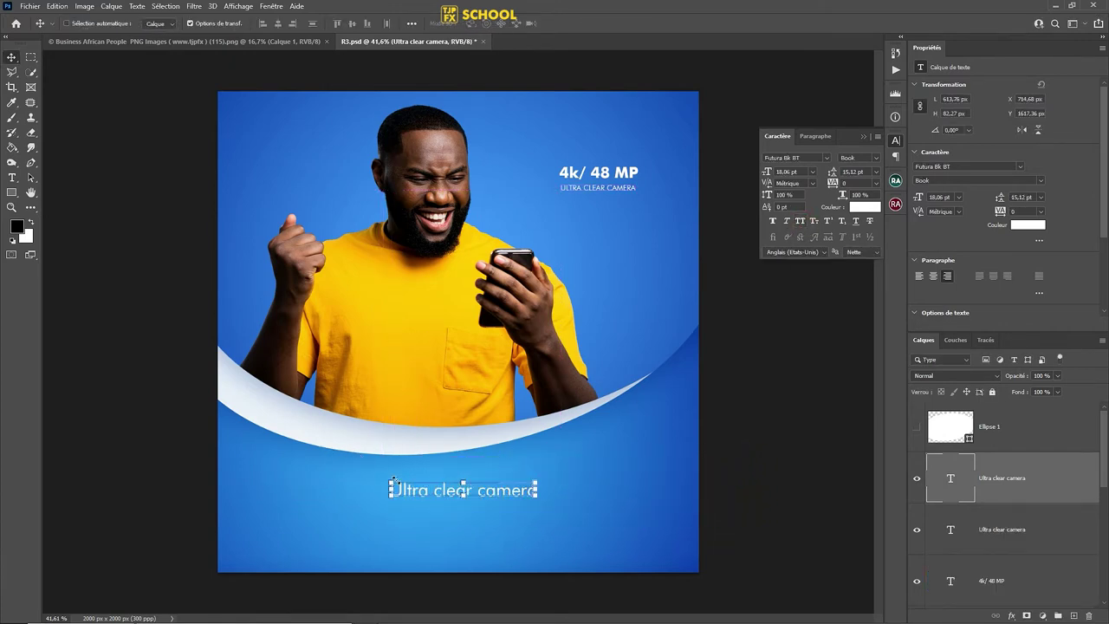
double_click(473, 492)
key("ctrl+a")
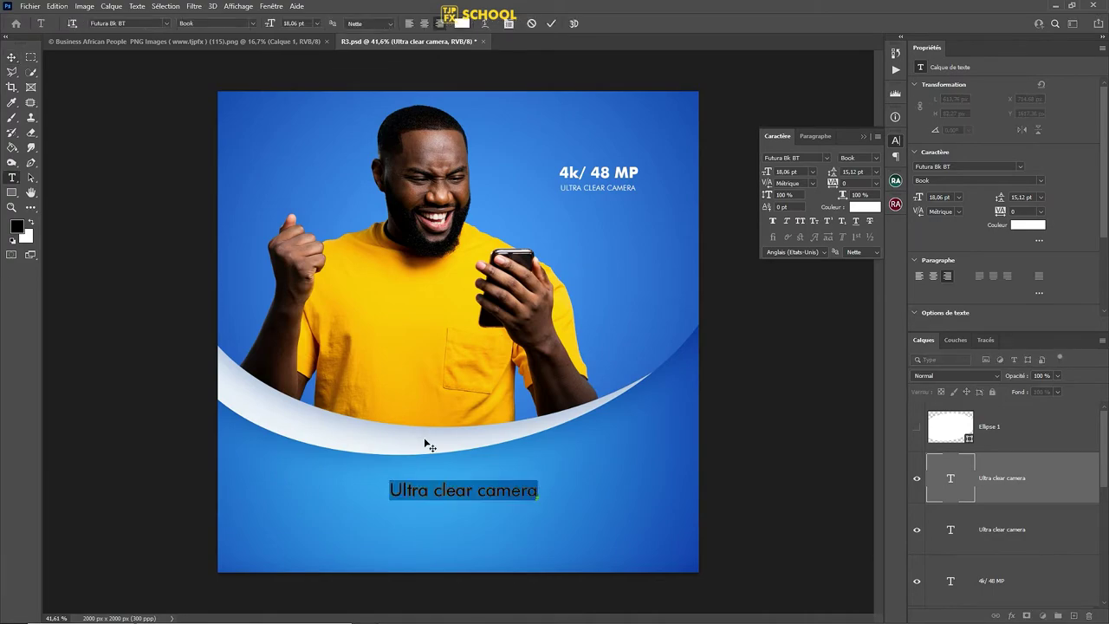
type("Si")
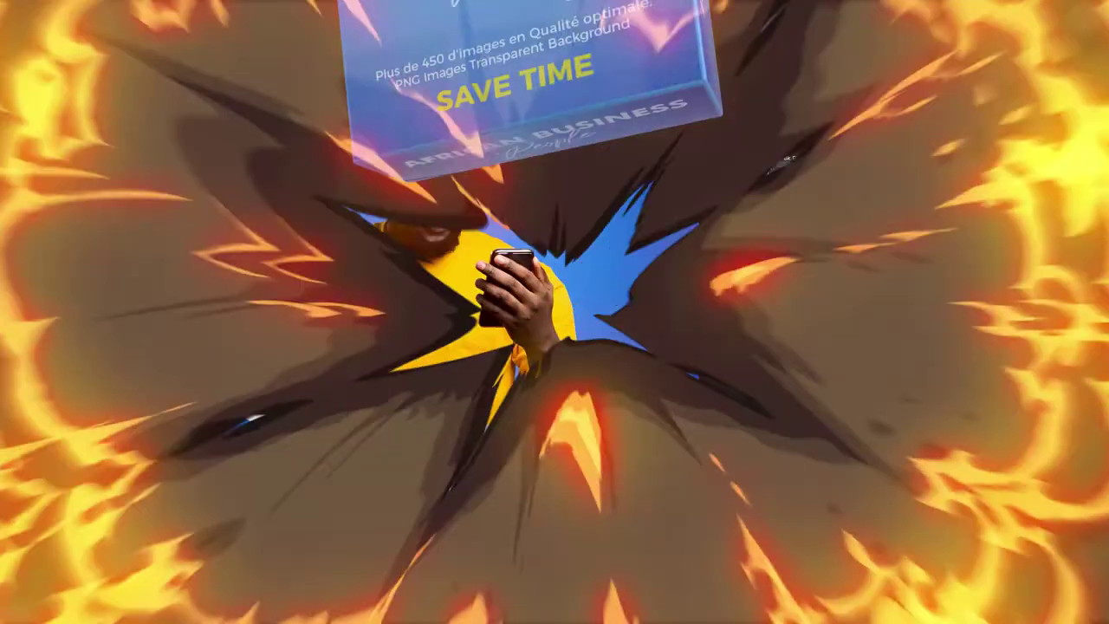
type("amon 17")
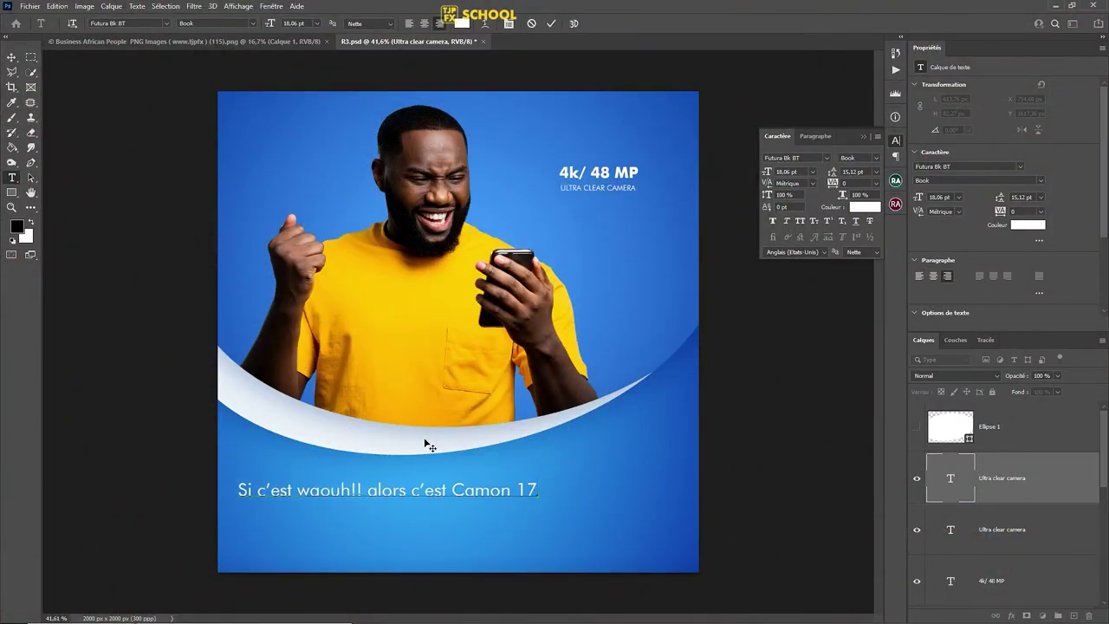
Centre-align the slogan, move it lower on the canvas and enlarge it
key("ctrl+Return")
key("v")
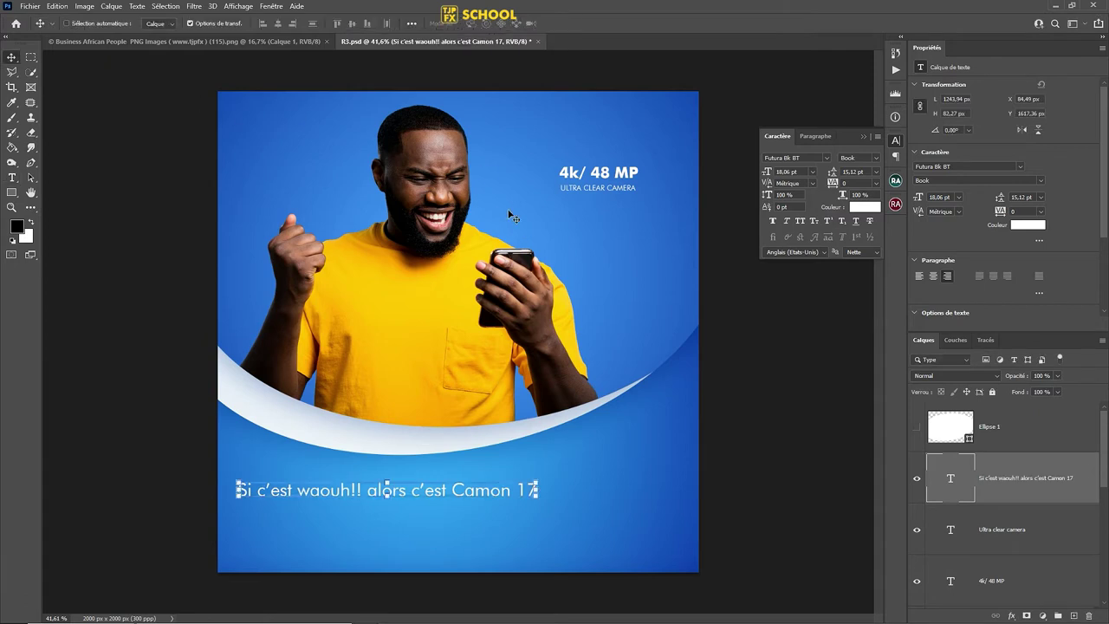
left_click(933, 279)
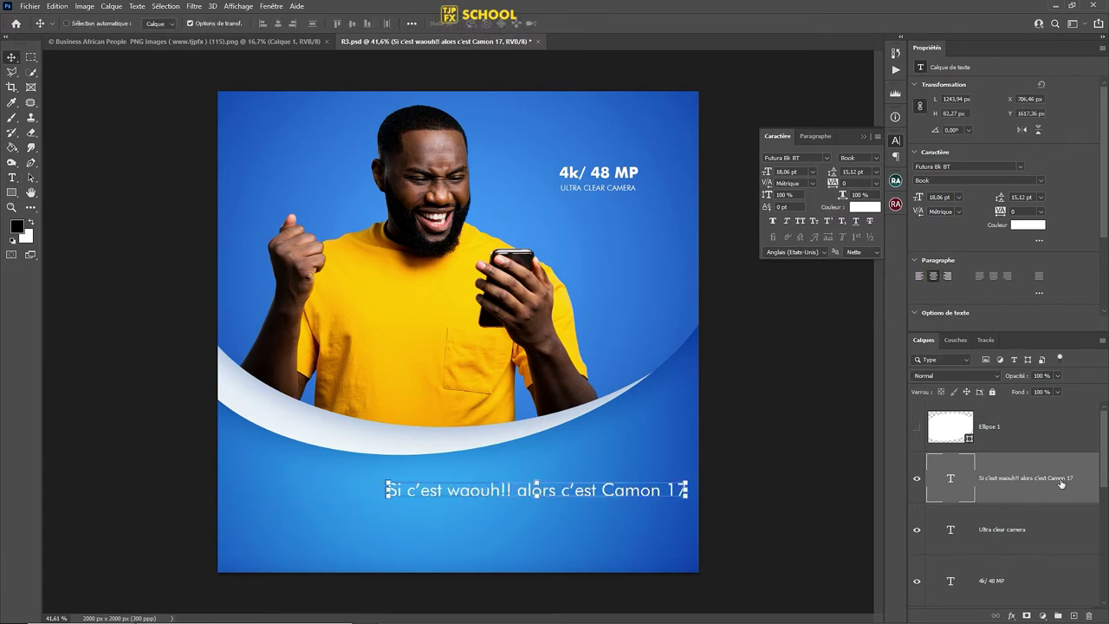
left_click_drag(641, 494, 567, 514)
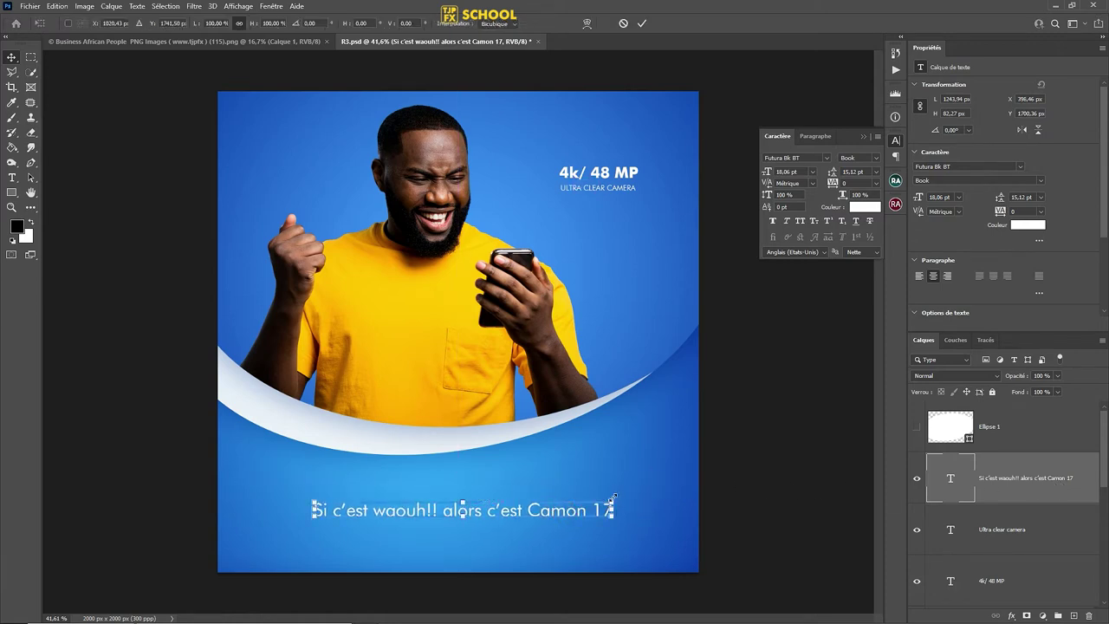
left_click_drag(618, 509, 645, 509)
key("Return")
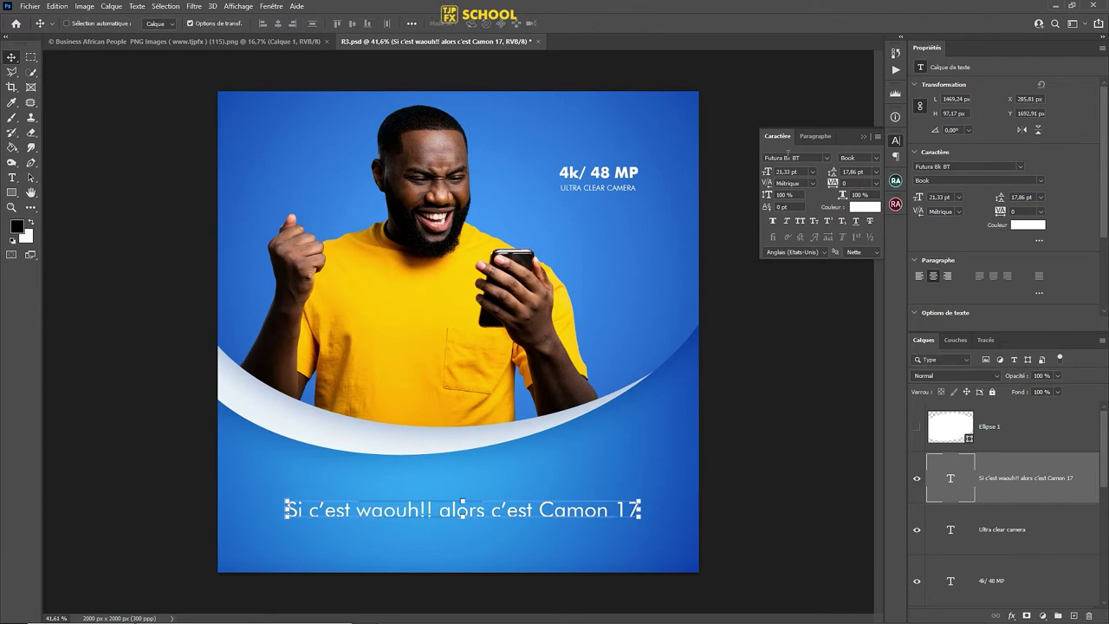
Set the slogan in Futura Md BT Medium and save the document
left_click(865, 182)
type("fut")
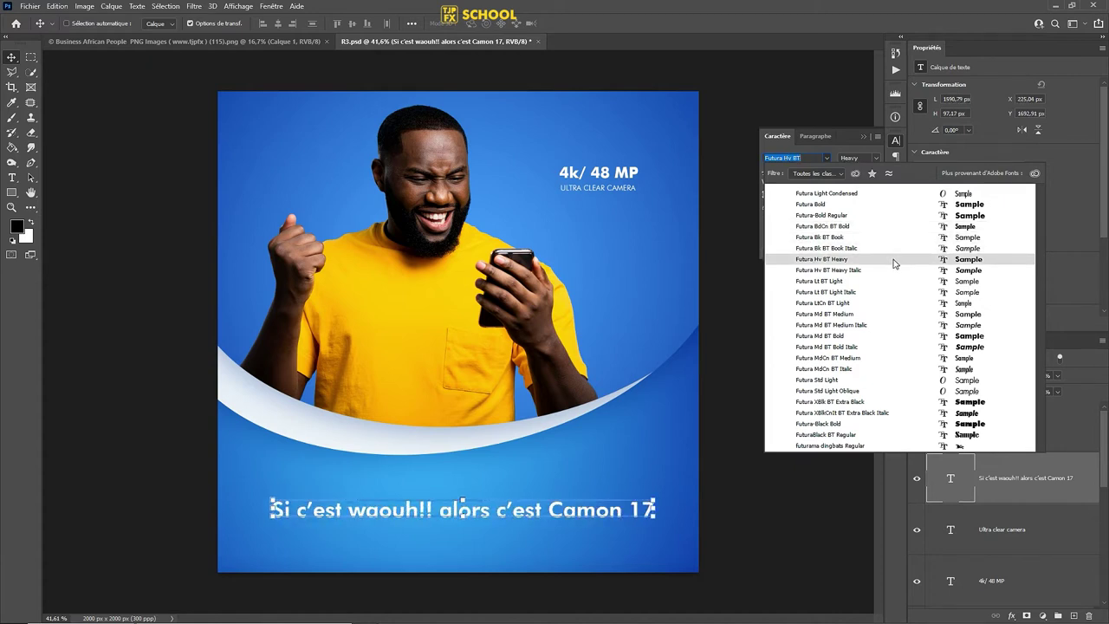
left_click(901, 313)
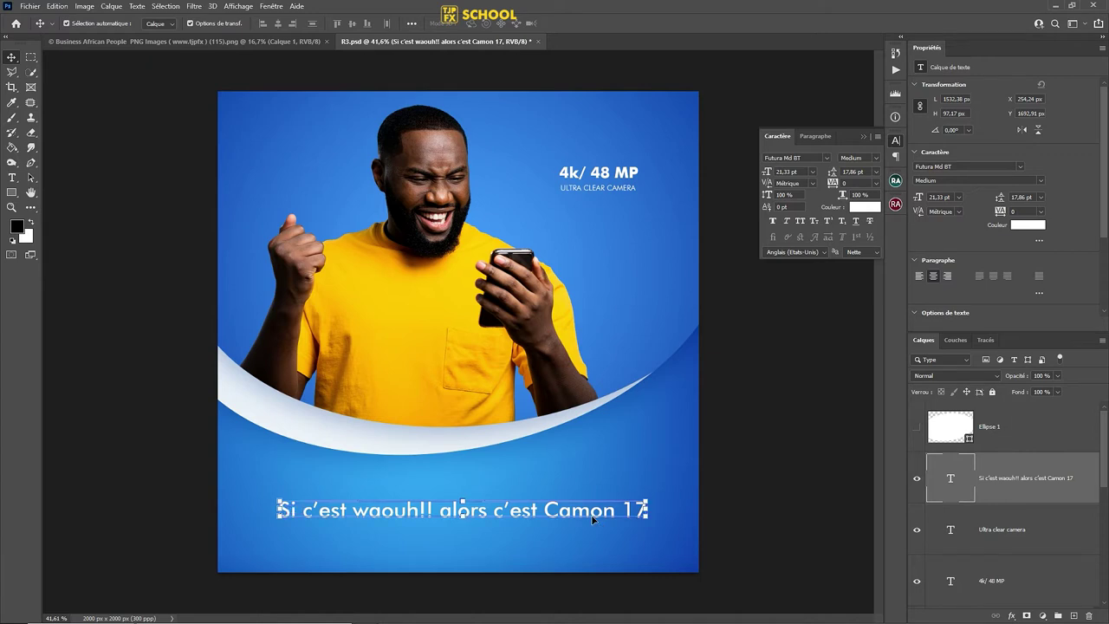
key("ctrl+s")
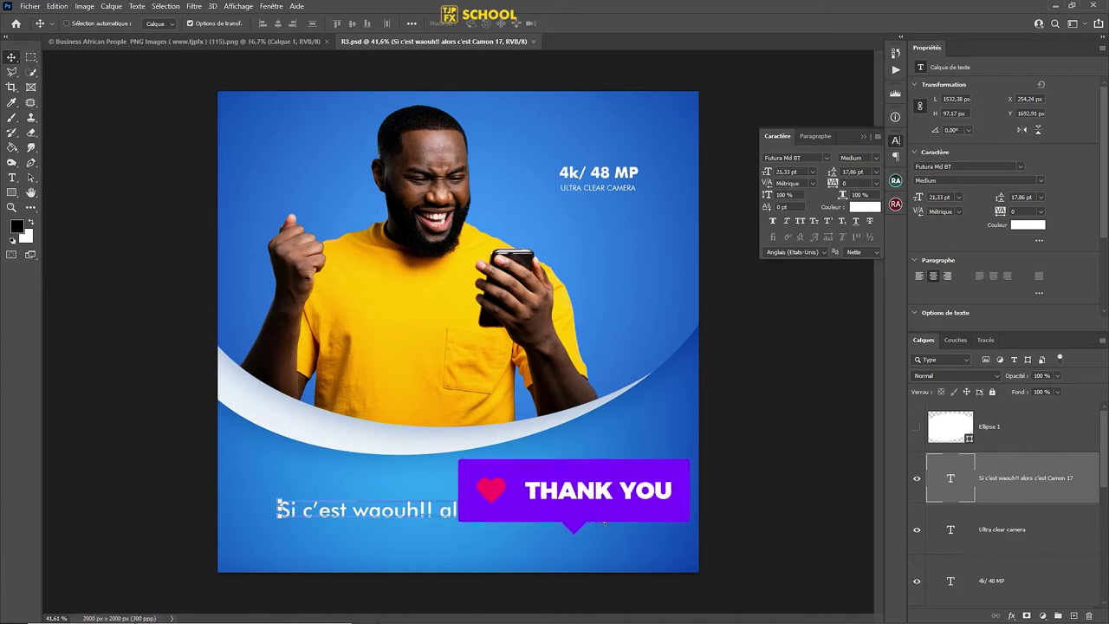
Copy the slogan, retype it as 'Hello', and place it at the ad's upper left
left_click_drag(589, 517, 553, 215)
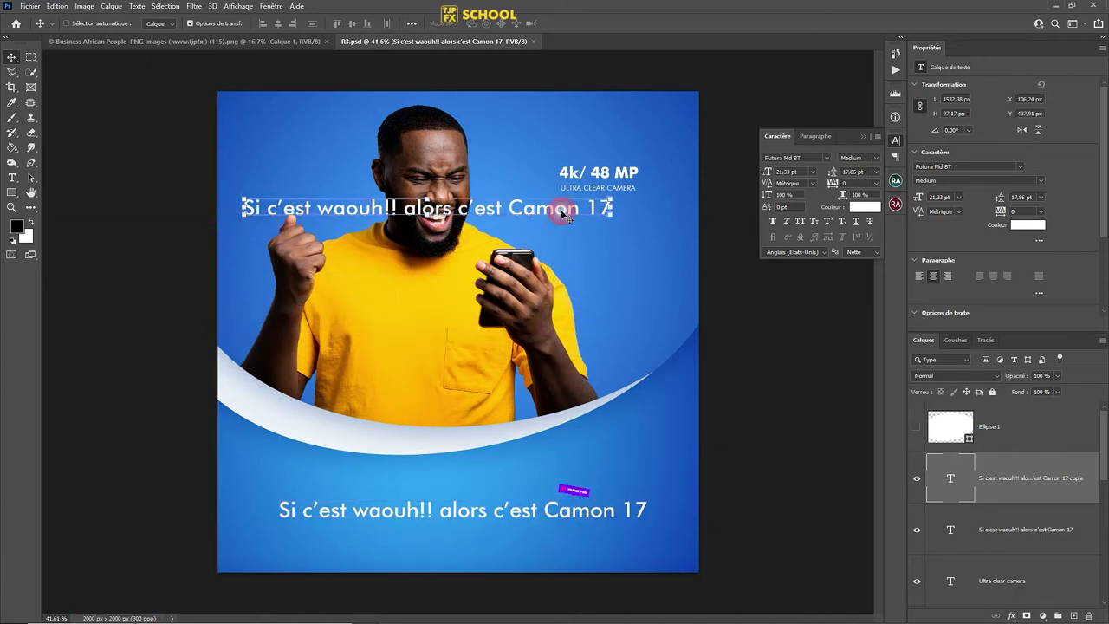
key("t")
left_click(553, 213)
key("ctrl+a")
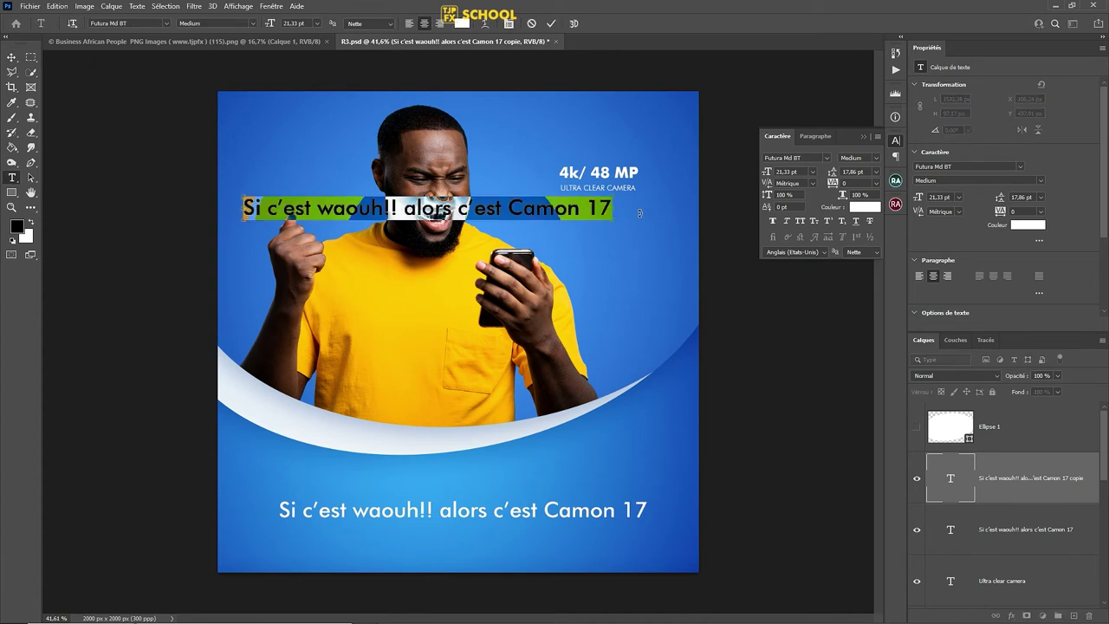
type("Hello")
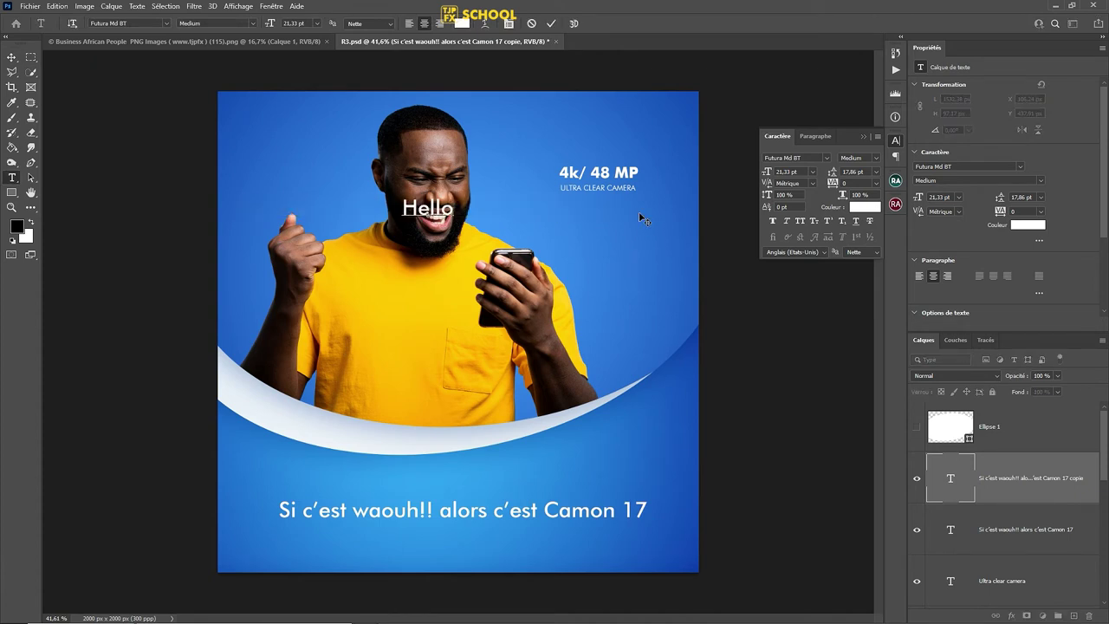
key("ctrl+Return")
key("v")
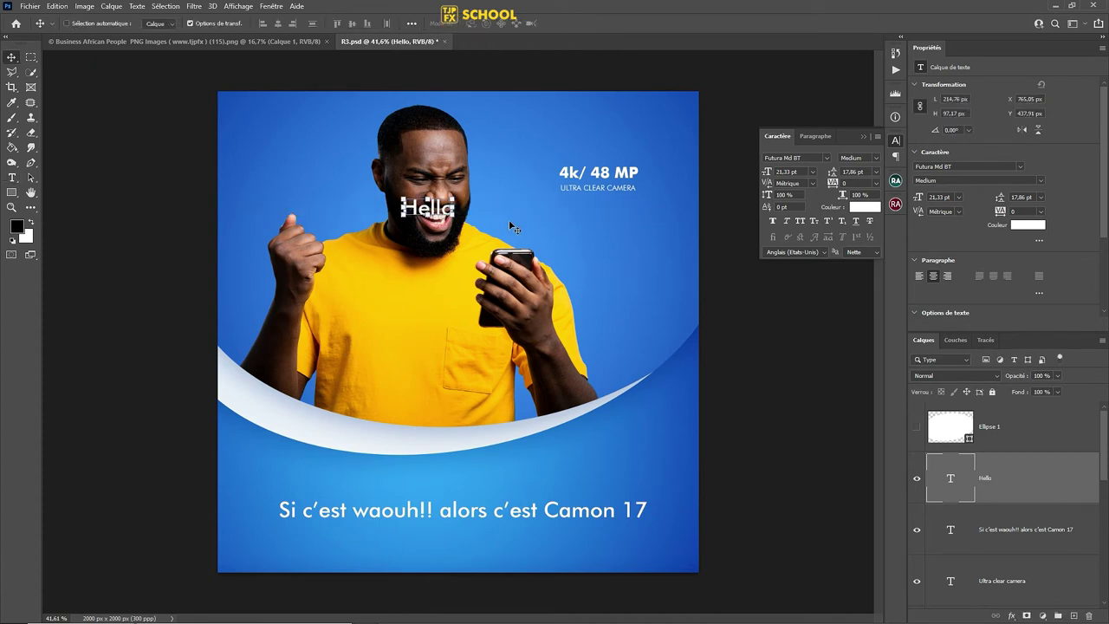
left_click_drag(447, 221, 305, 148)
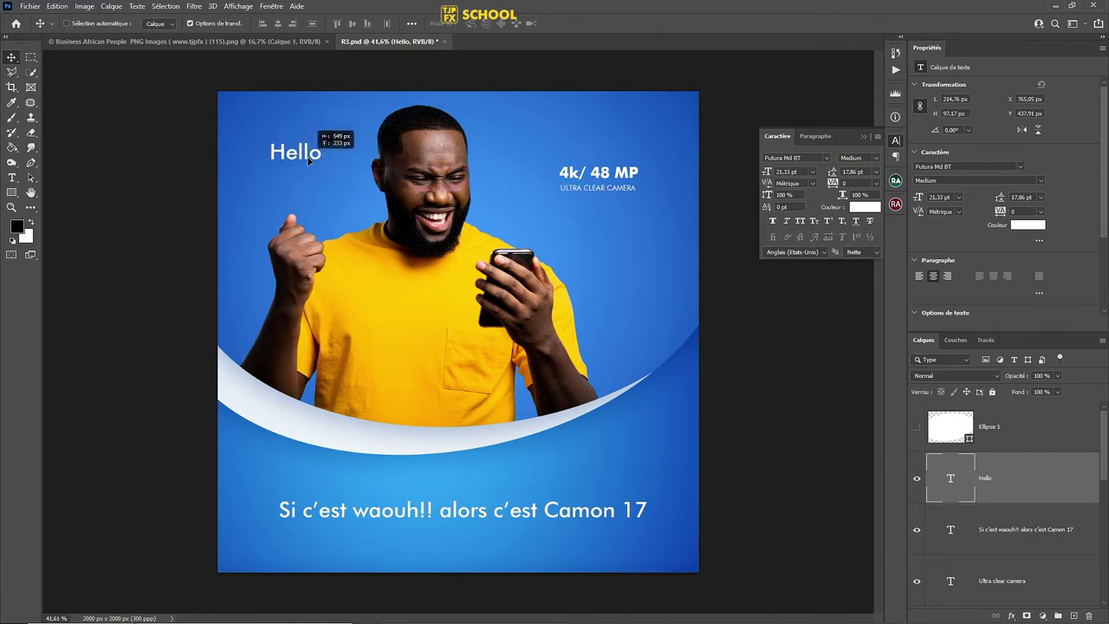
left_click_drag(305, 147, 307, 162)
Set Hello in Futura Lt BT Light and shrink it to about 13 pt
type("futu")
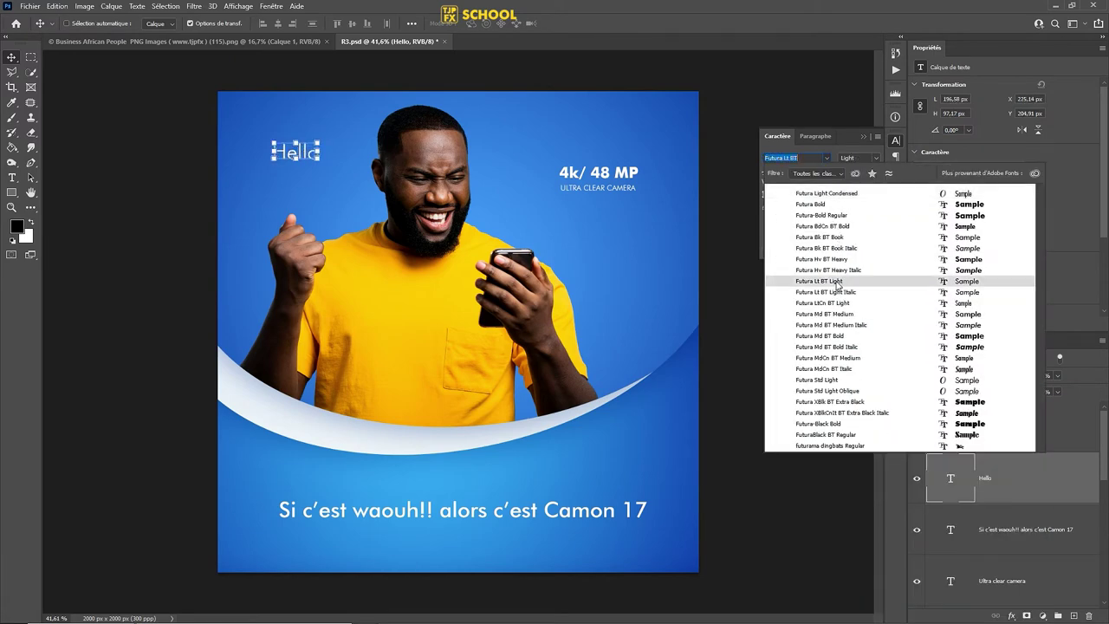
left_click(837, 284)
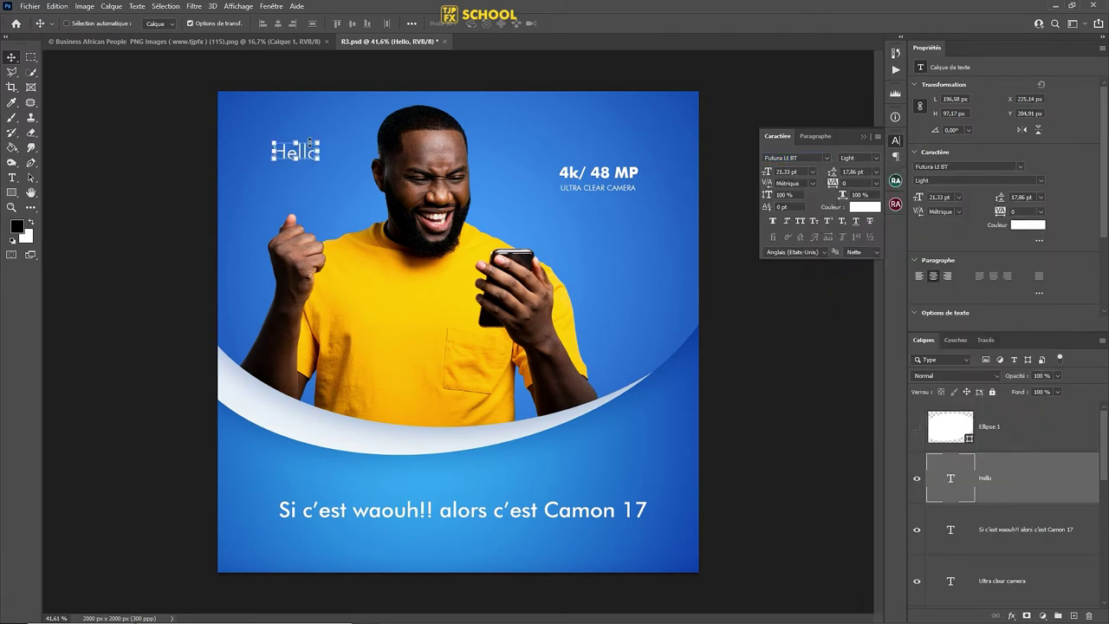
left_click_drag(319, 138, 310, 145)
key("Return")
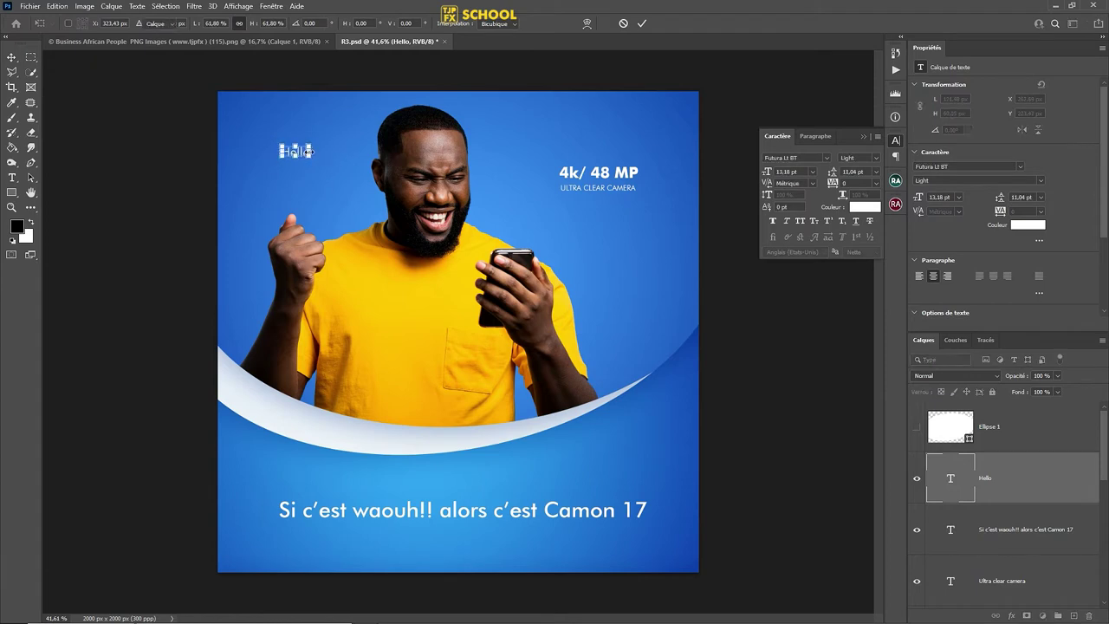
Nudge the bottom slogan up slightly and save the document
key("ctrl")
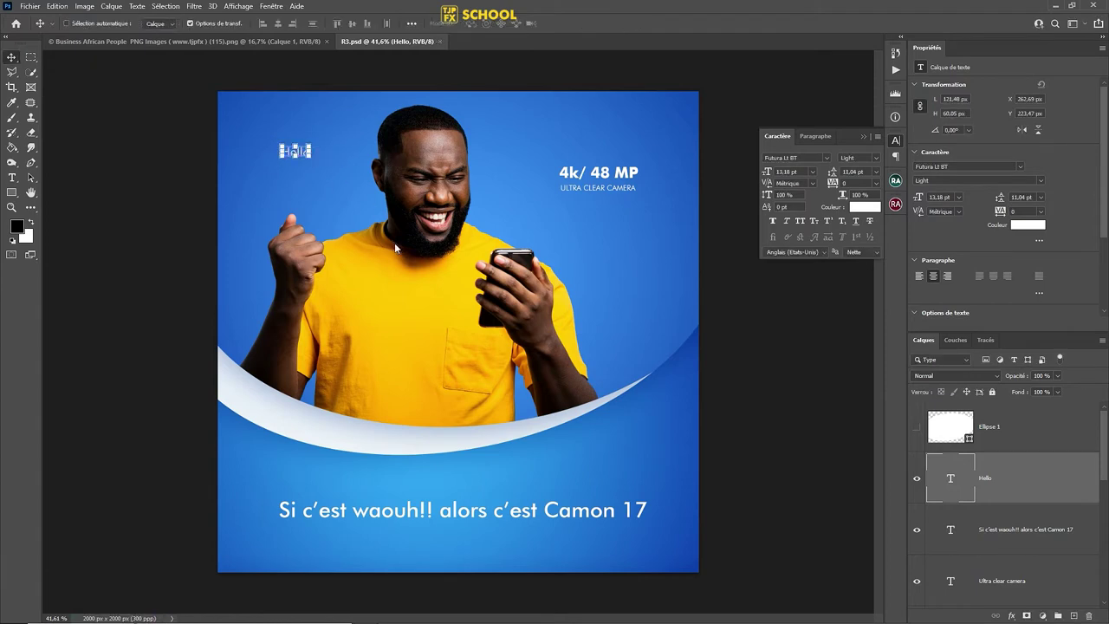
key("ctrl")
left_click(424, 515, "ctrl")
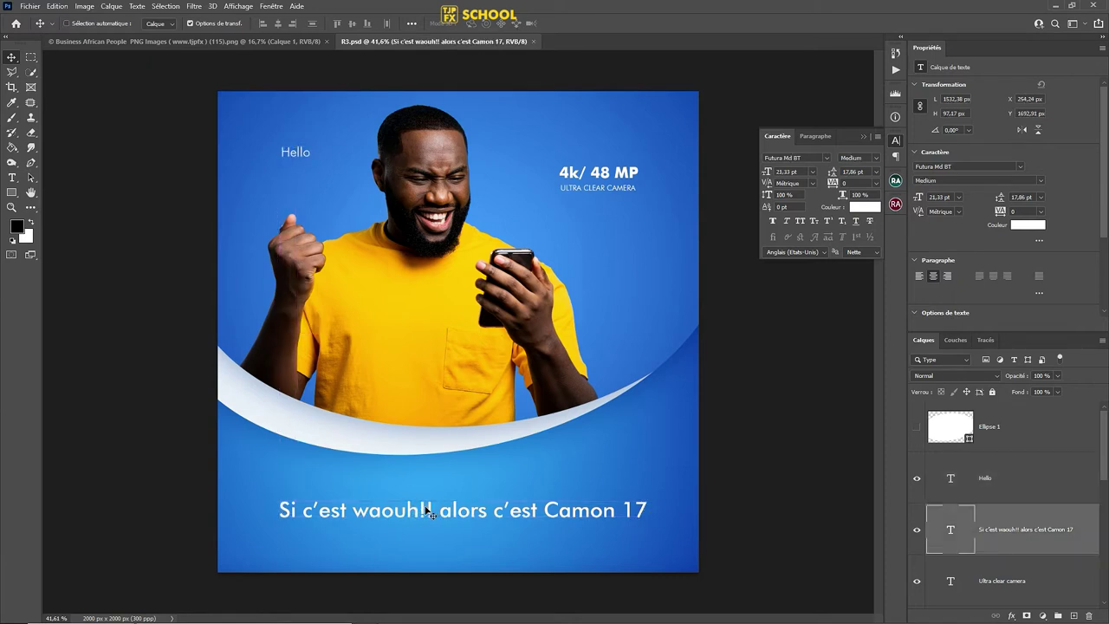
mouse_move(426, 512)
left_mouse_down()
mouse_move(423, 436)
mouse_move(469, 464)
left_mouse_up()
key("ctrl+s")
scroll(422, 508, "up", 2)
Retype the duplicated slogan layer as a centred 'Follow us' line beneath the slogan
left_click(423, 436)
key("t")
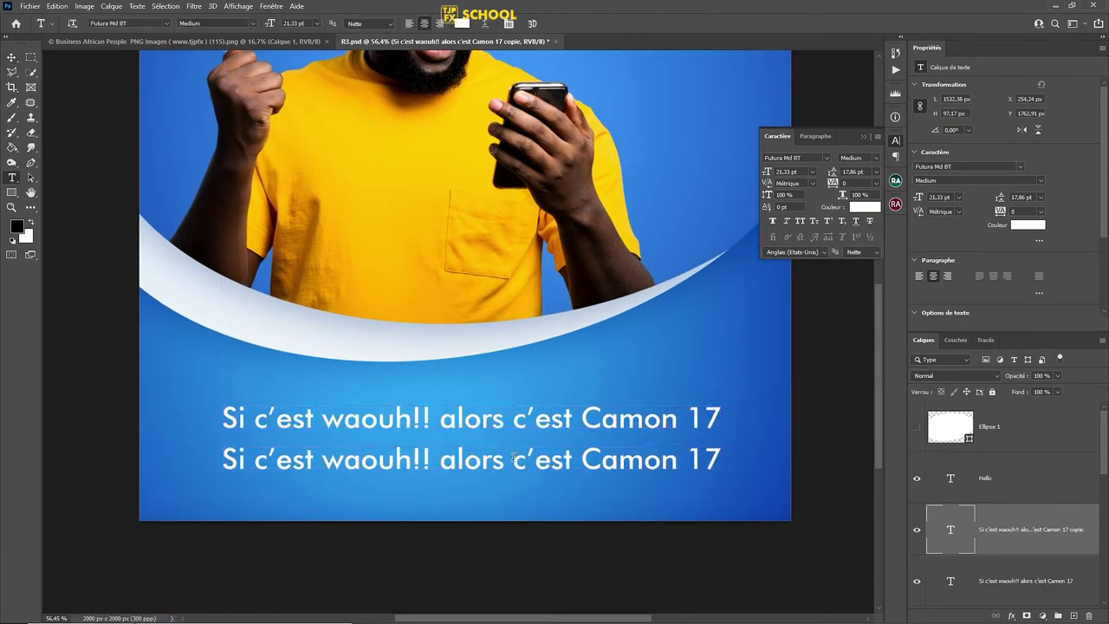
left_click(513, 459)
key("ctrl+a")
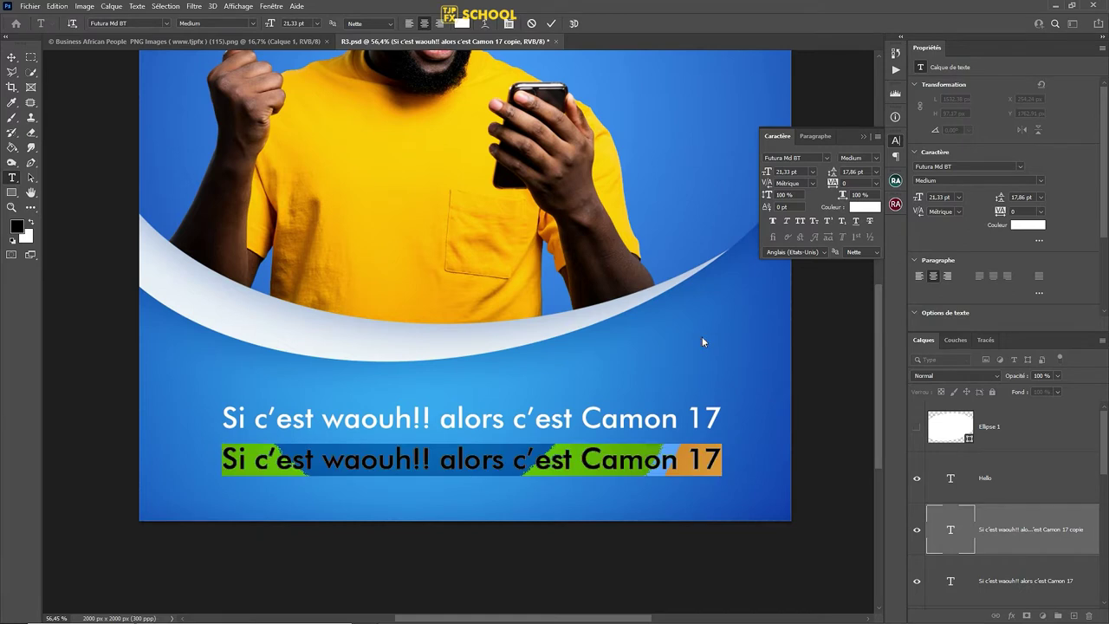
type("Follo")
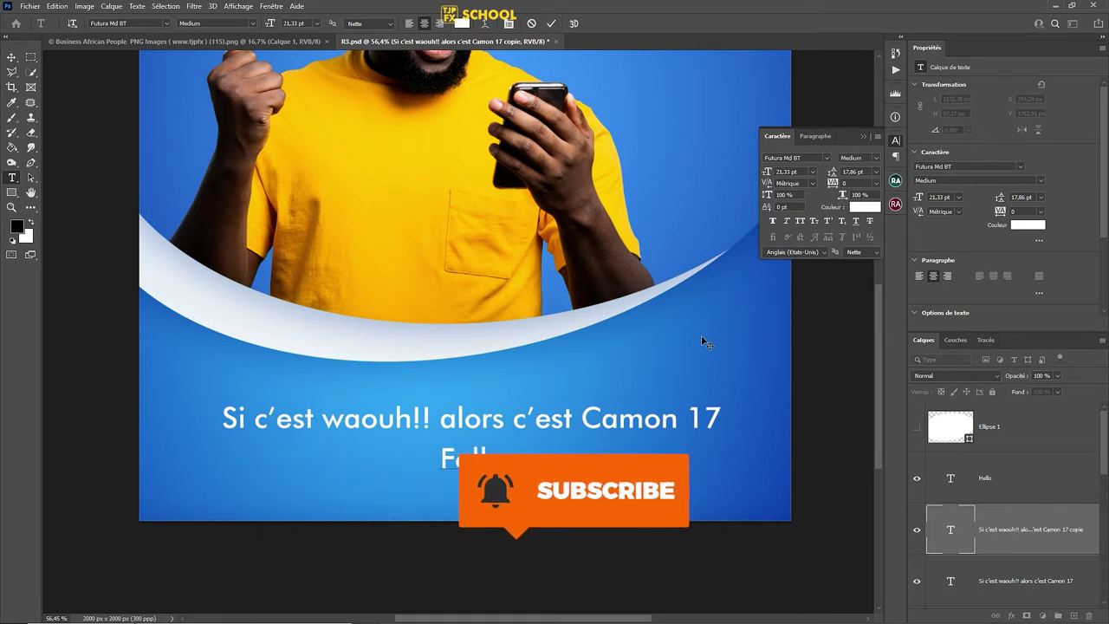
type("w")
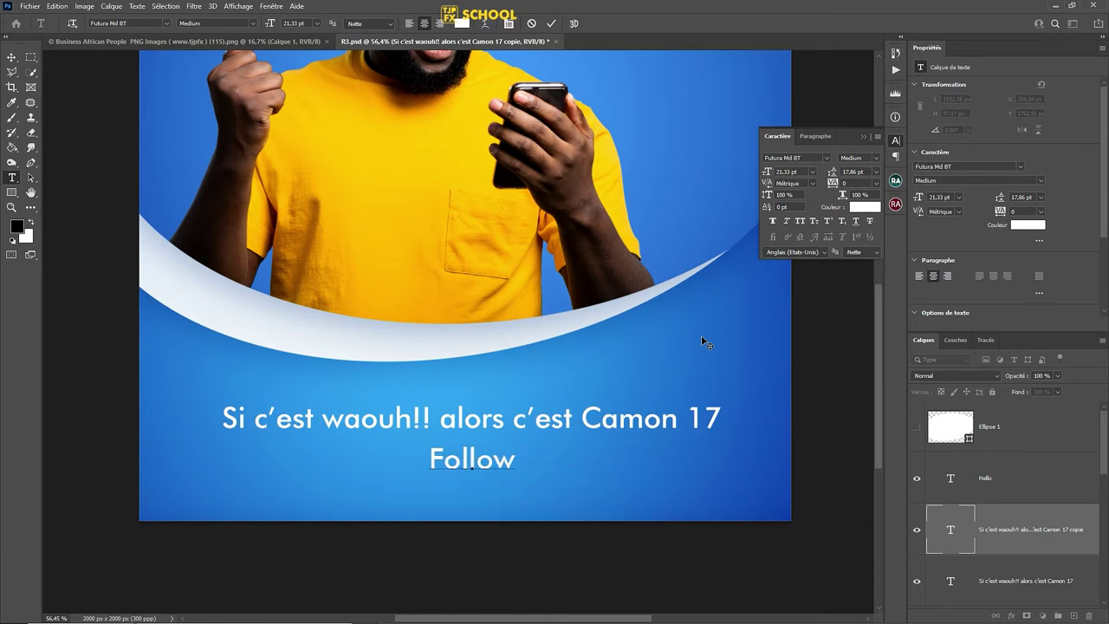
type(" us")
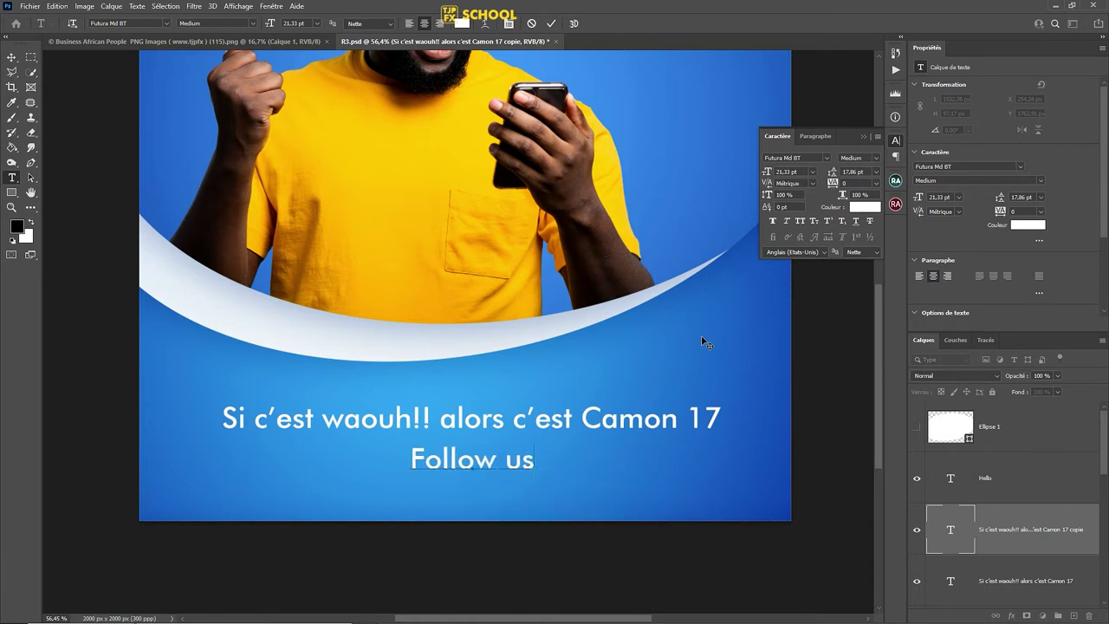
left_click(702, 343)
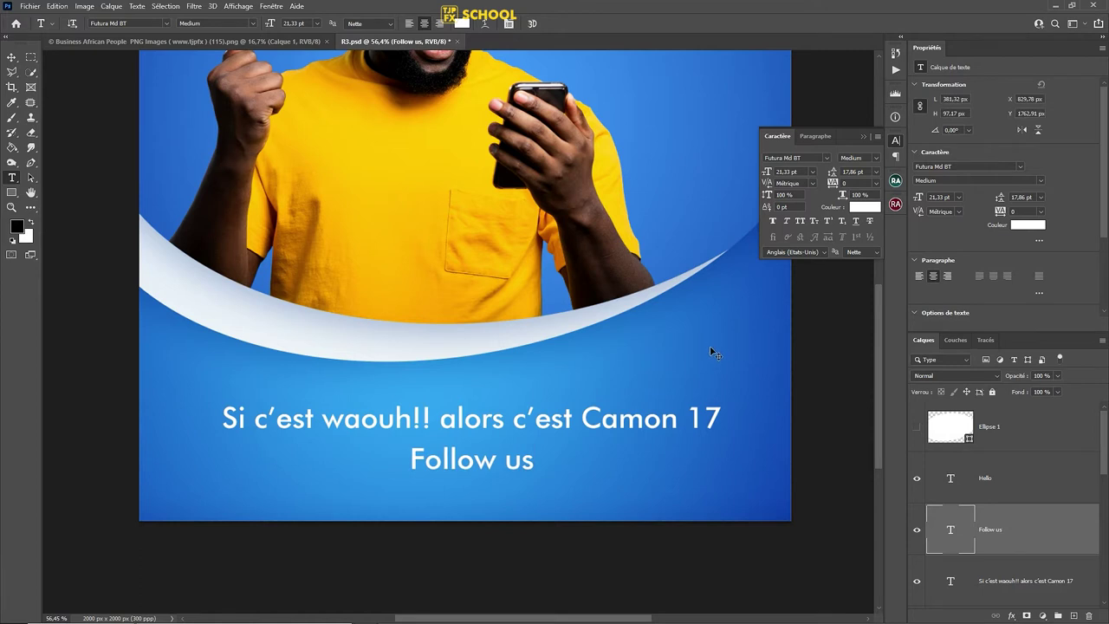
key("v")
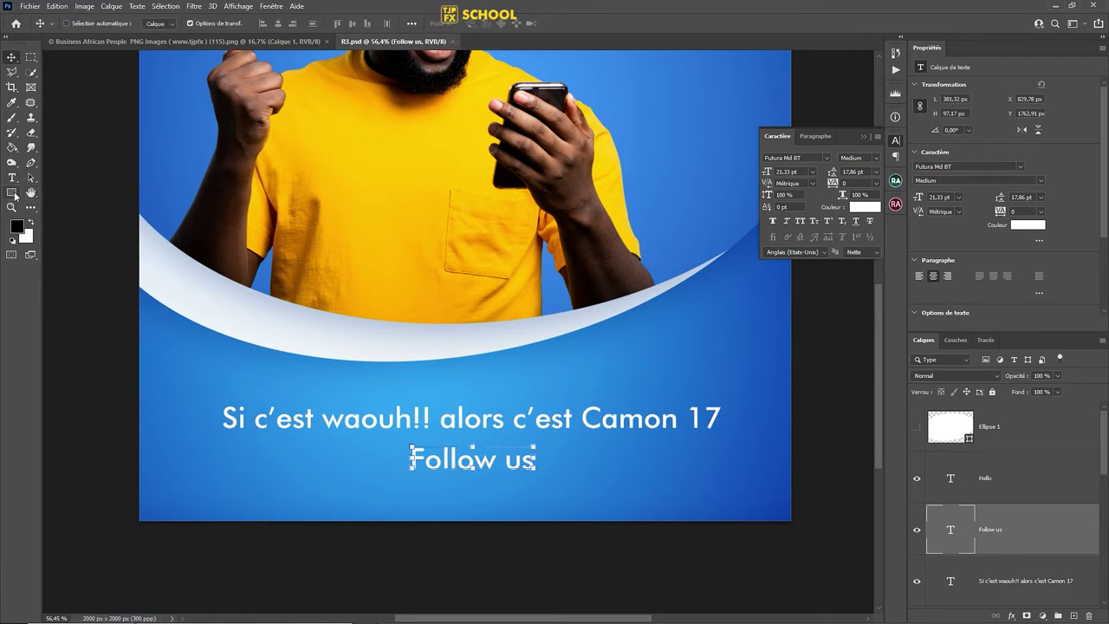
left_click(15, 196)
Draw a small triangle to the right of Follow us
left_click(52, 216)
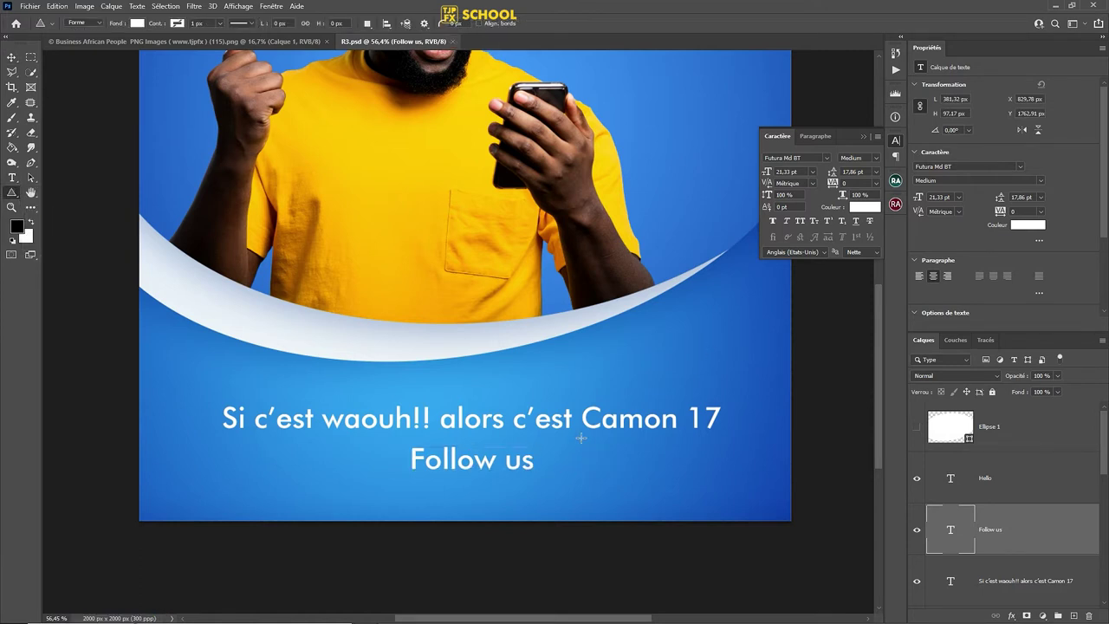
left_click_drag(582, 439, 646, 464)
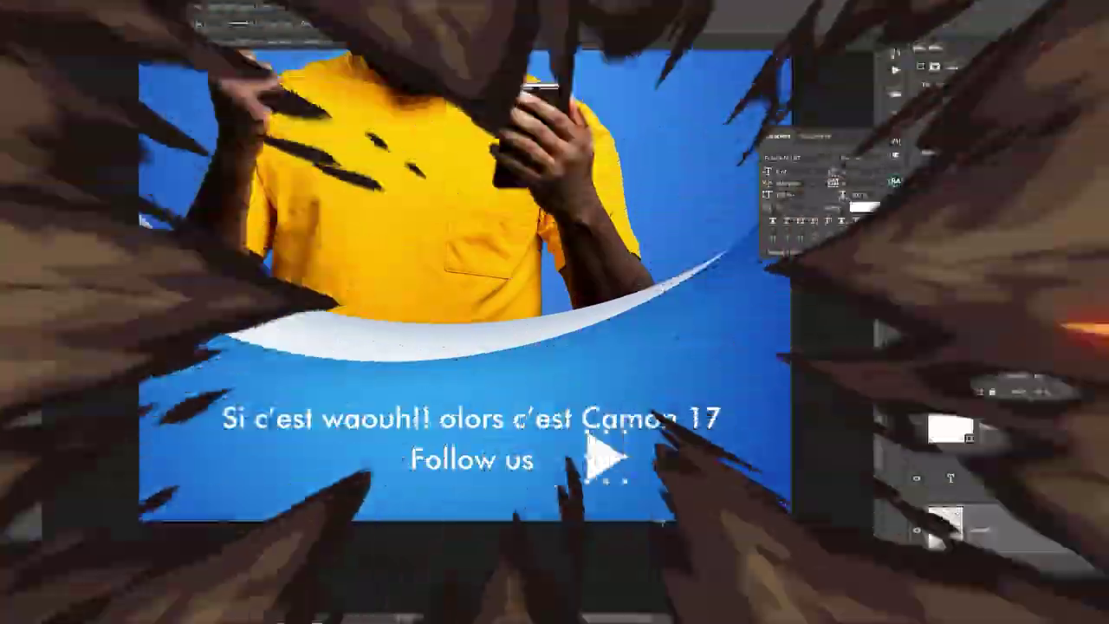
key("ctrl+t")
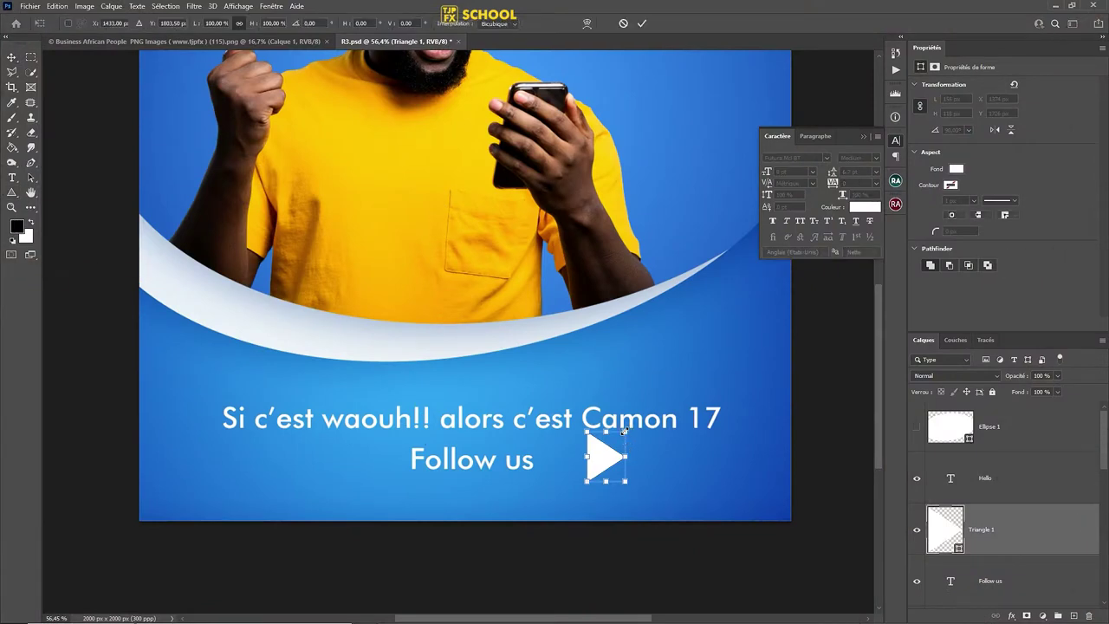
mouse_move(626, 432)
left_mouse_down()
mouse_move(605, 455)
mouse_move(575, 461)
left_mouse_up()
key("Return")
key("v")
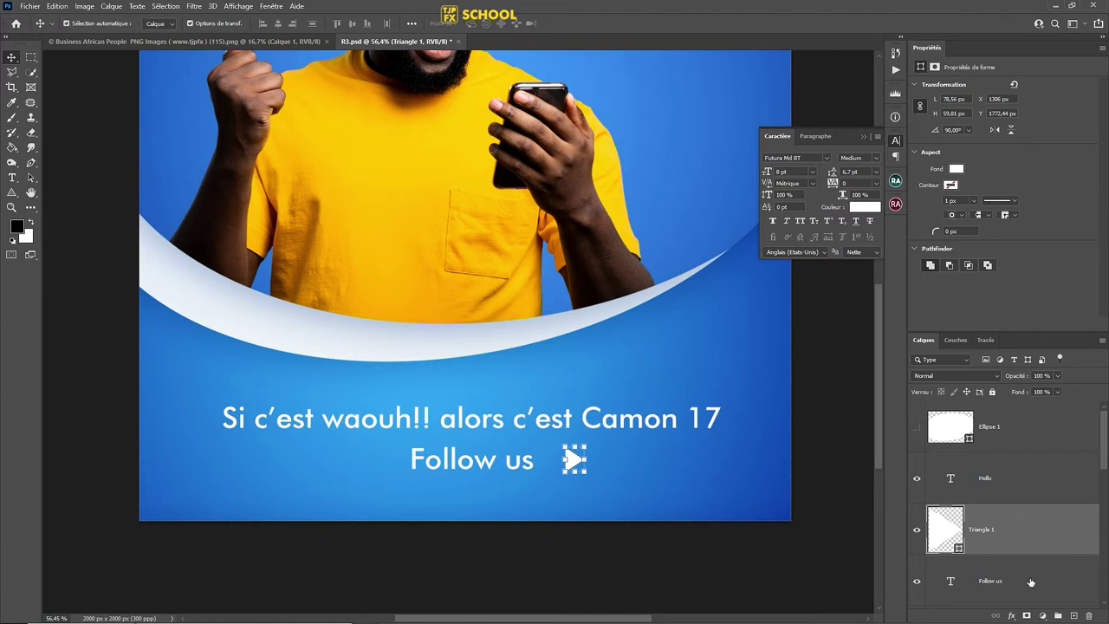
Align Follow us with the triangle, move both to the left, and save
left_click(1031, 581, "shift")
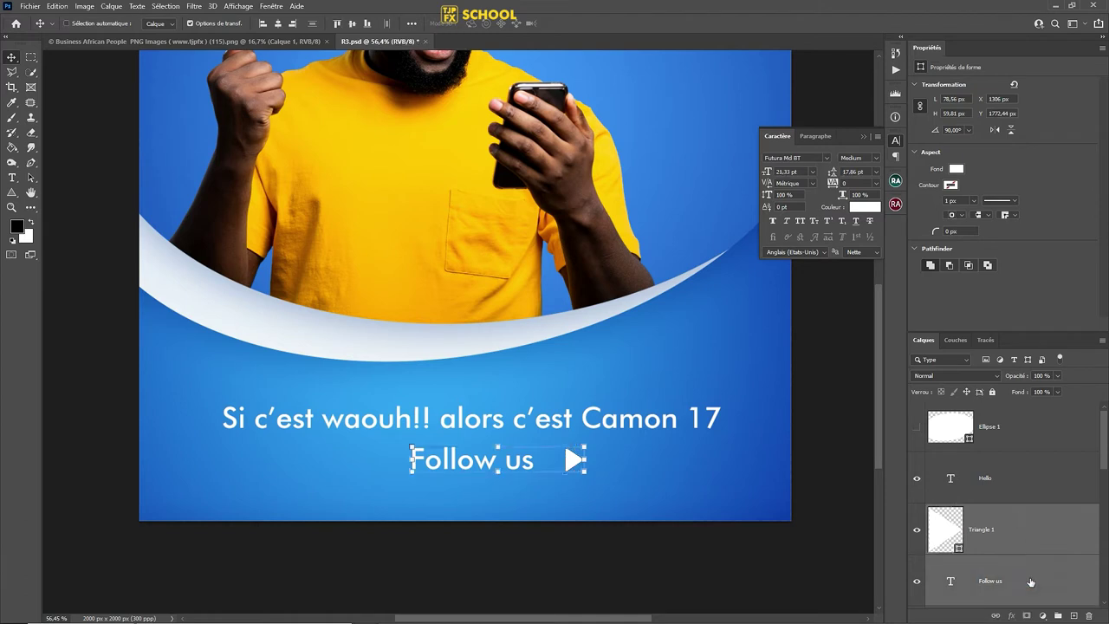
left_click(351, 25)
mouse_move(574, 462)
left_mouse_down()
mouse_move(391, 464)
mouse_move(354, 445)
left_mouse_up()
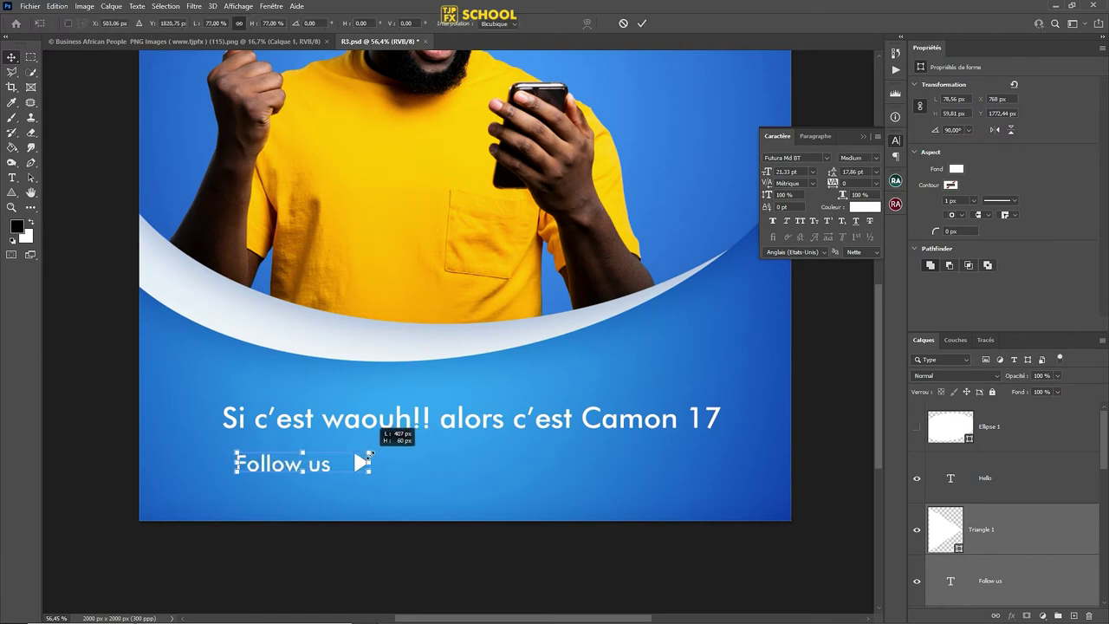
key("Return")
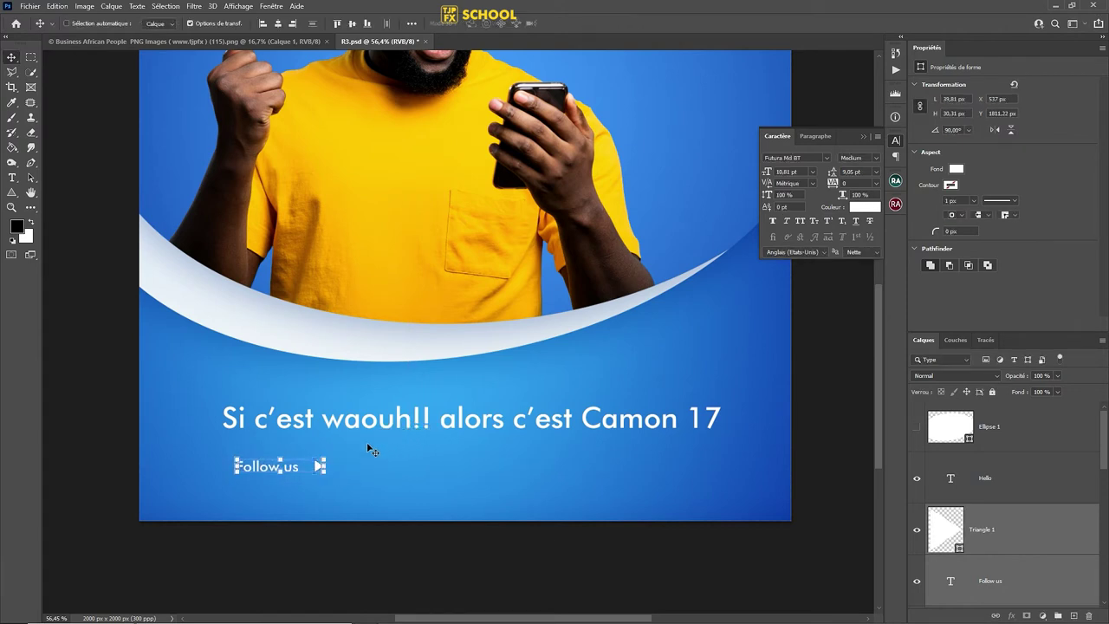
left_click_drag(317, 468, 314, 477)
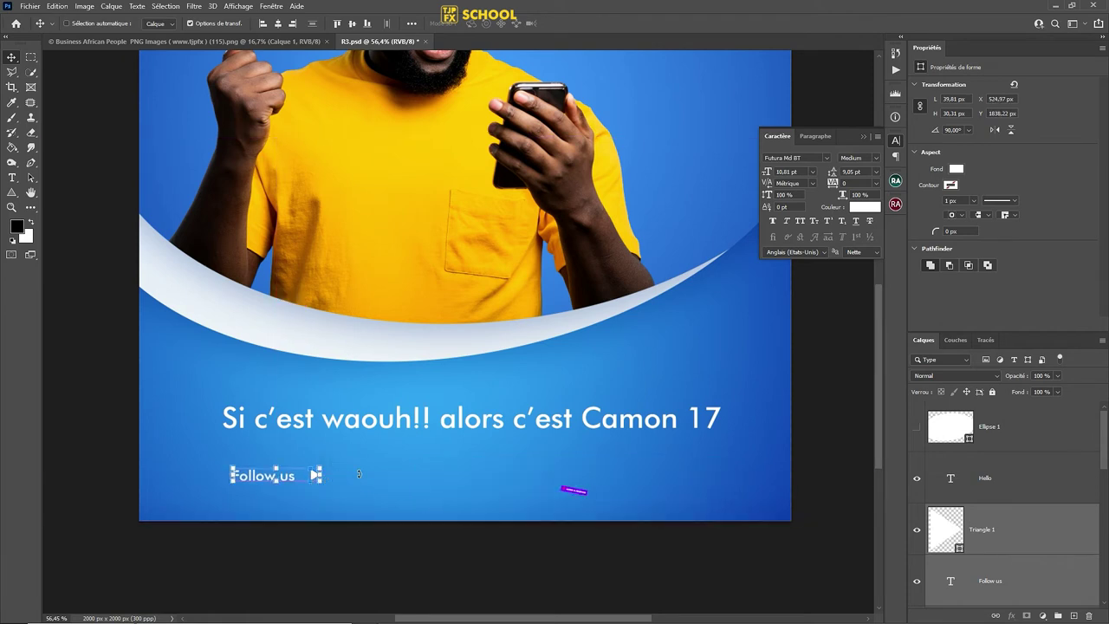
key("ctrl+s")
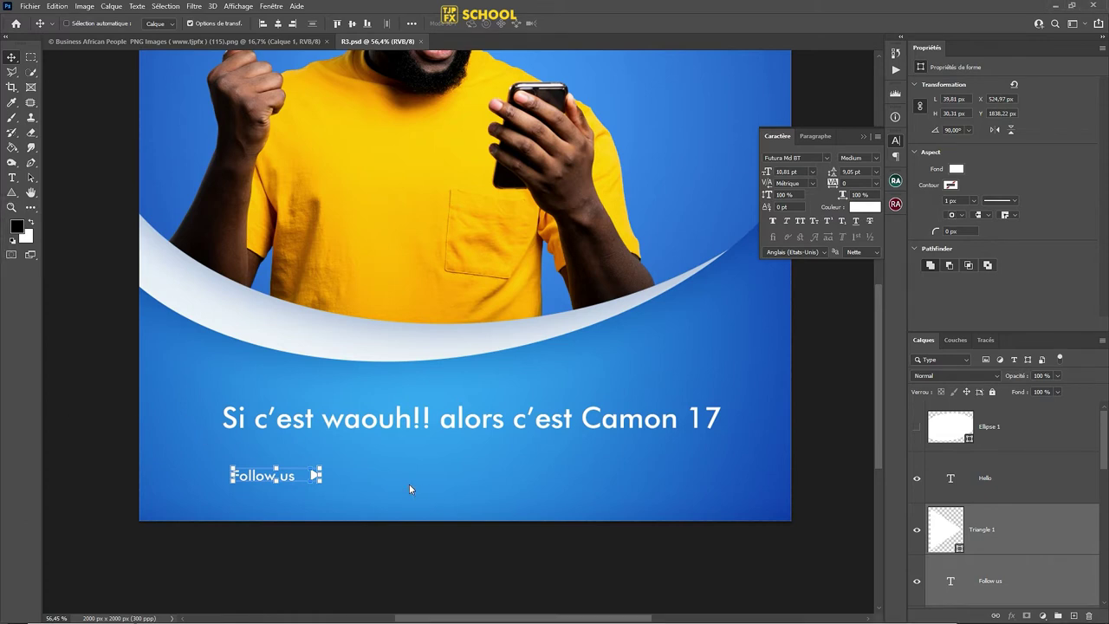
Place the YouTube and Facebook logos side by side below the slogan
mouse_move(430, 488)
left_mouse_down()
mouse_move(409, 483)
mouse_move(420, 457)
left_mouse_up()
key("Return")
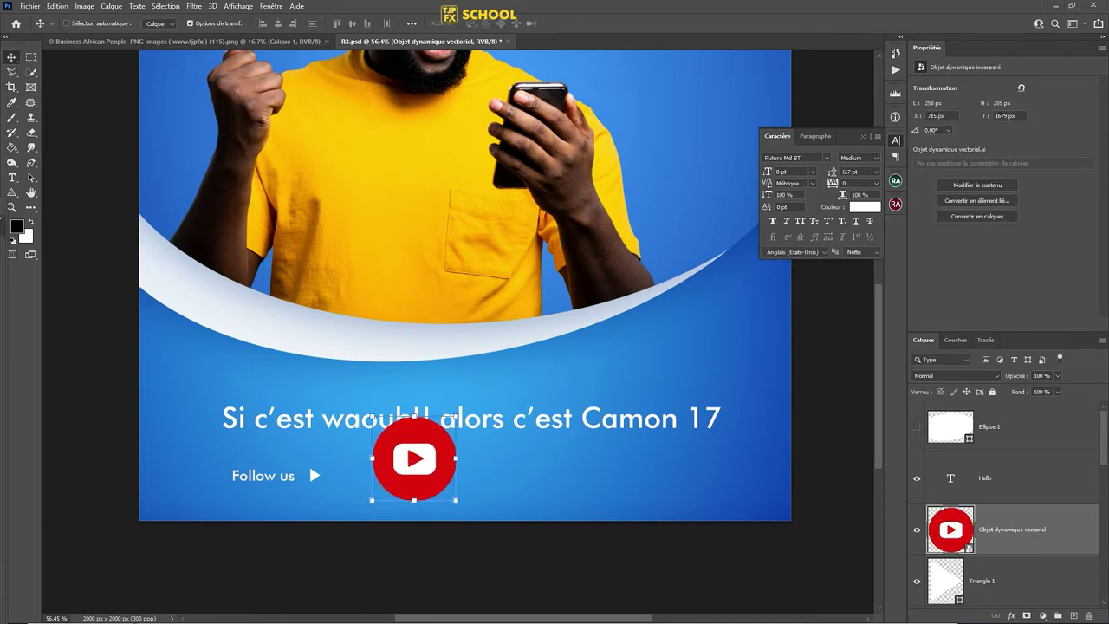
left_click_drag(516, 477, 550, 482)
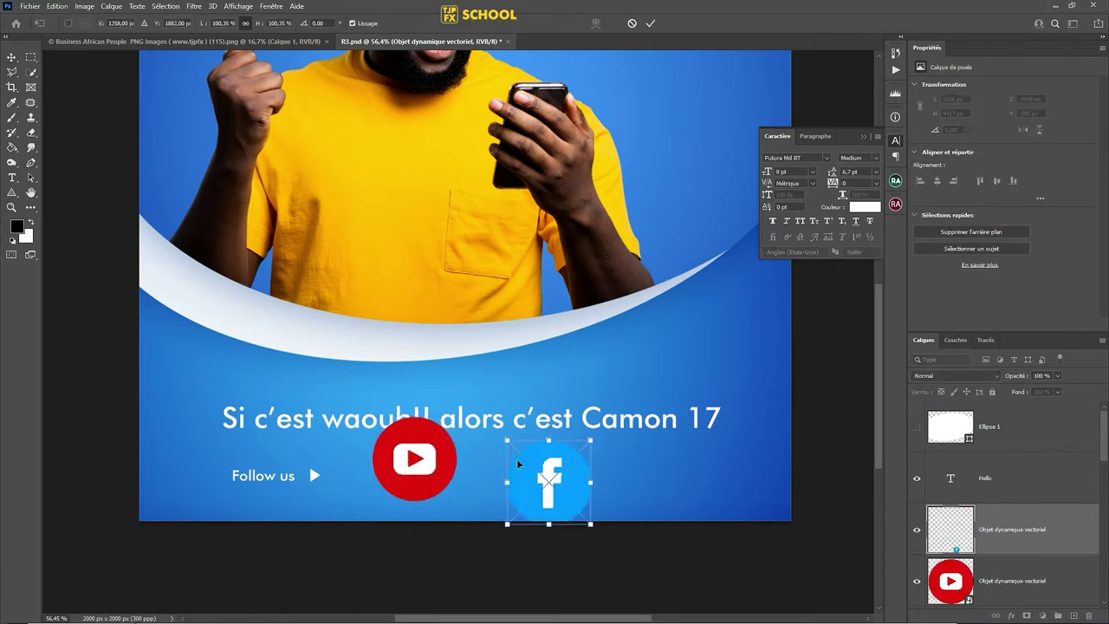
key("Return")
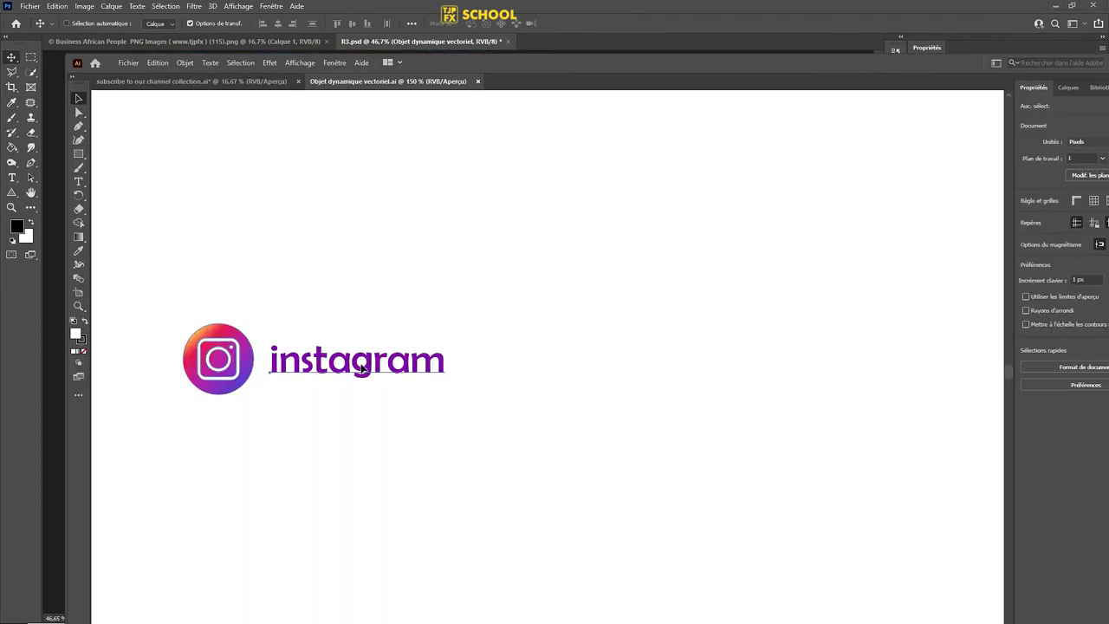
Ungroup the Instagram artwork, delete its wordmark, and save the icon-only logo
left_click(389, 378)
right_click(401, 371)
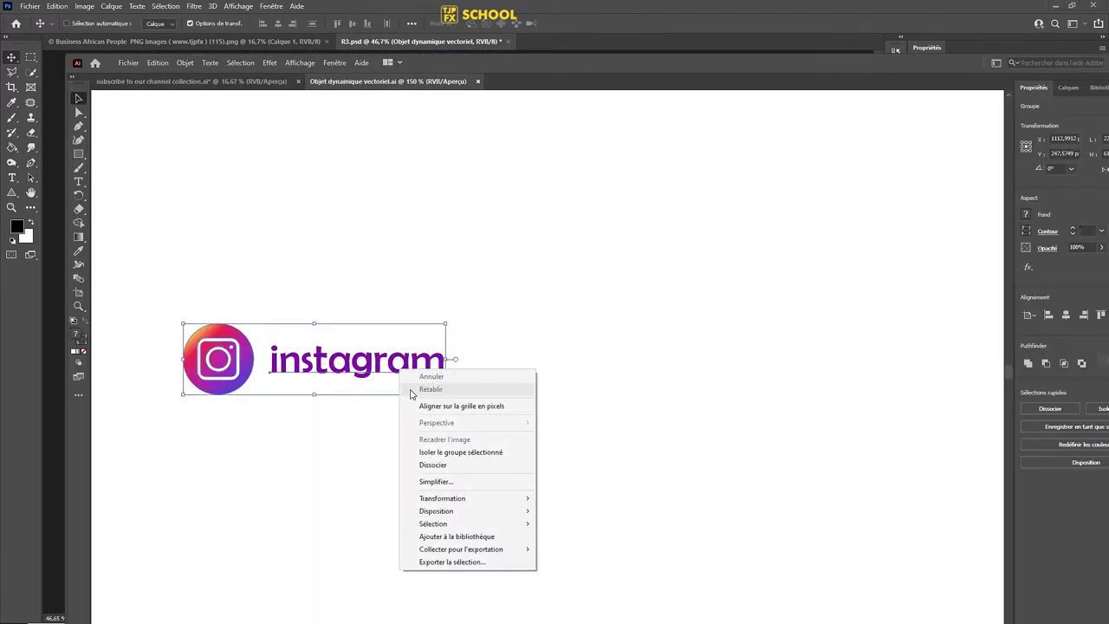
left_click(438, 460)
left_click(457, 192)
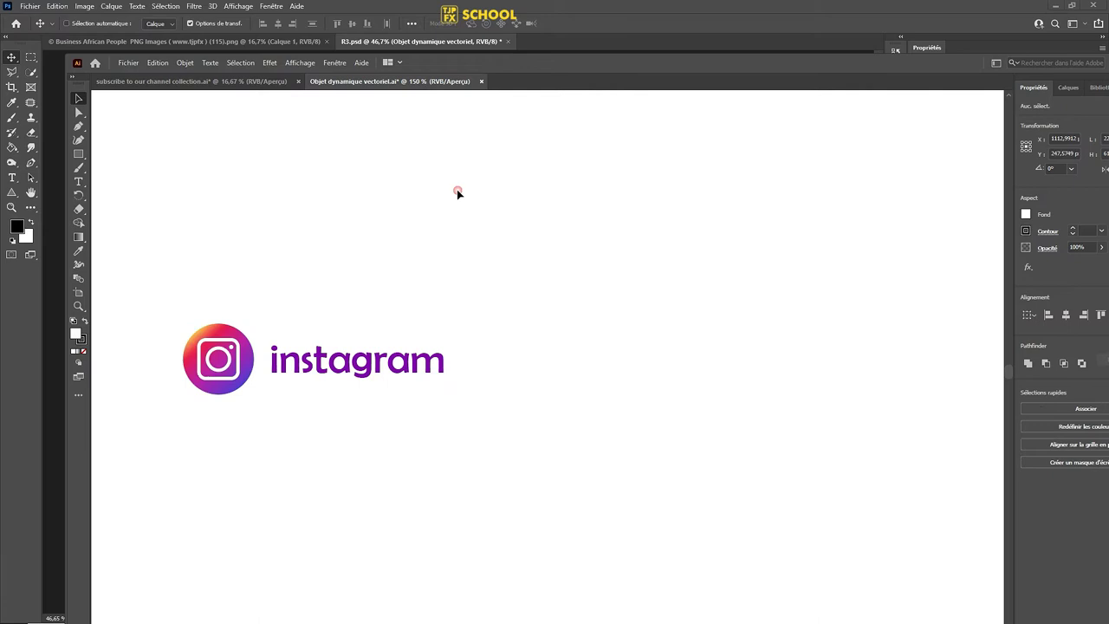
left_click(438, 365)
key("Delete")
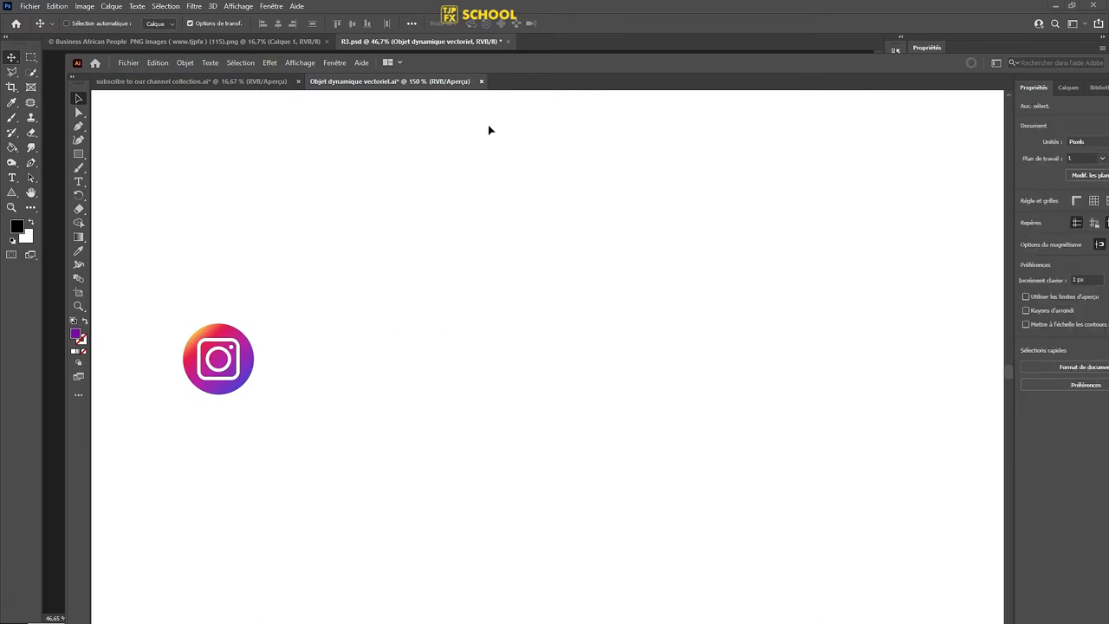
key("ctrl+s")
Align and evenly distribute the three social icons, shrink them to about a third, and move them beside Follow us
scroll(999, 502, "down", 2)
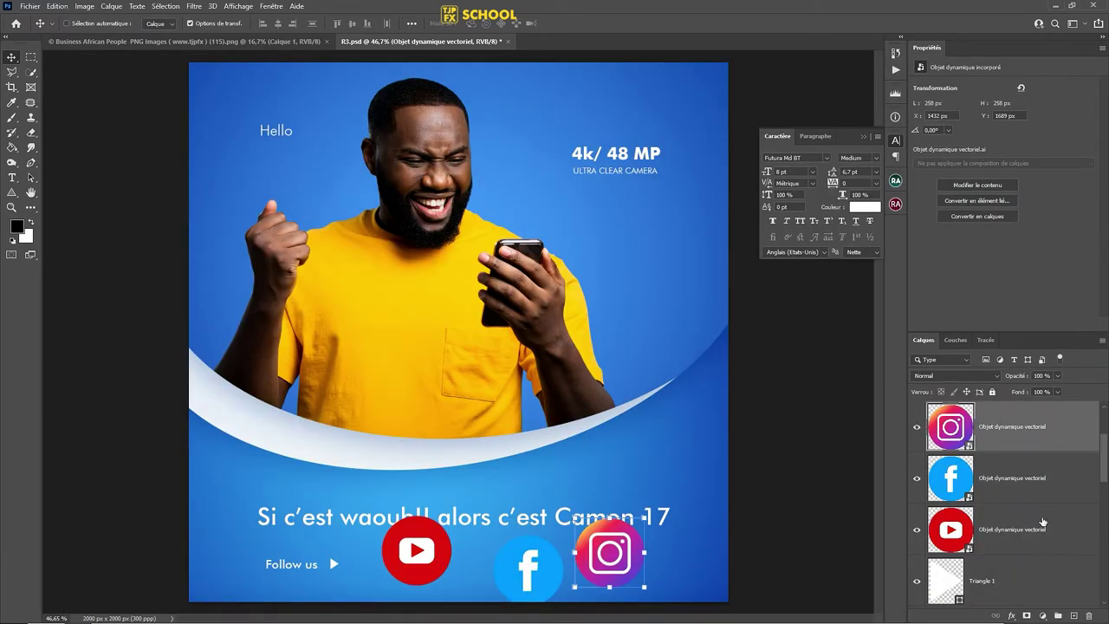
left_click(1044, 528, "shift")
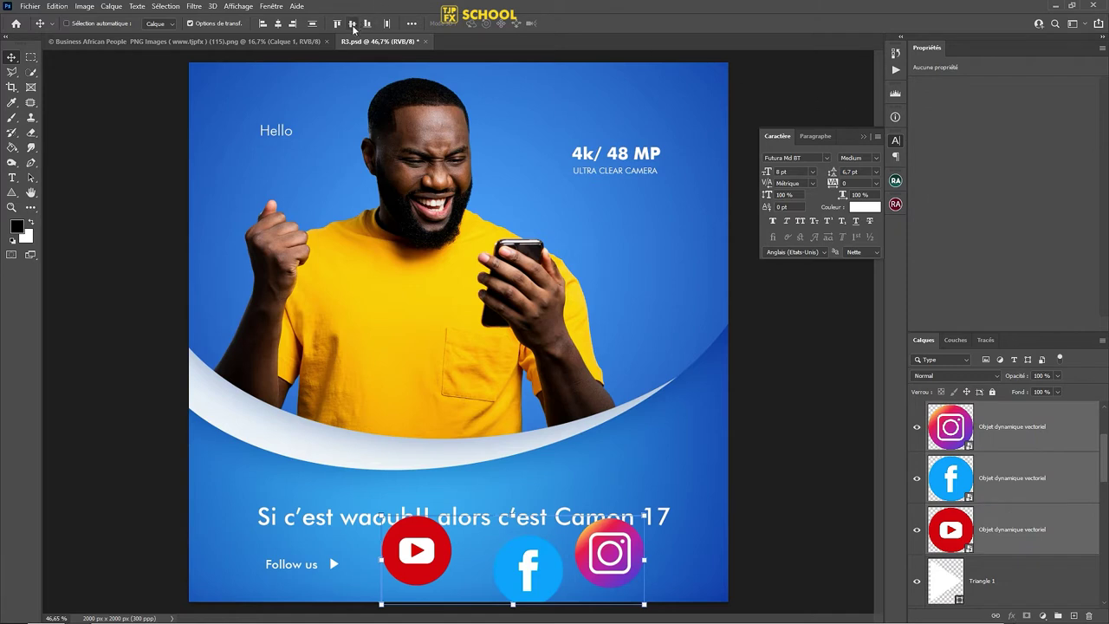
left_click(352, 24)
left_click(386, 25)
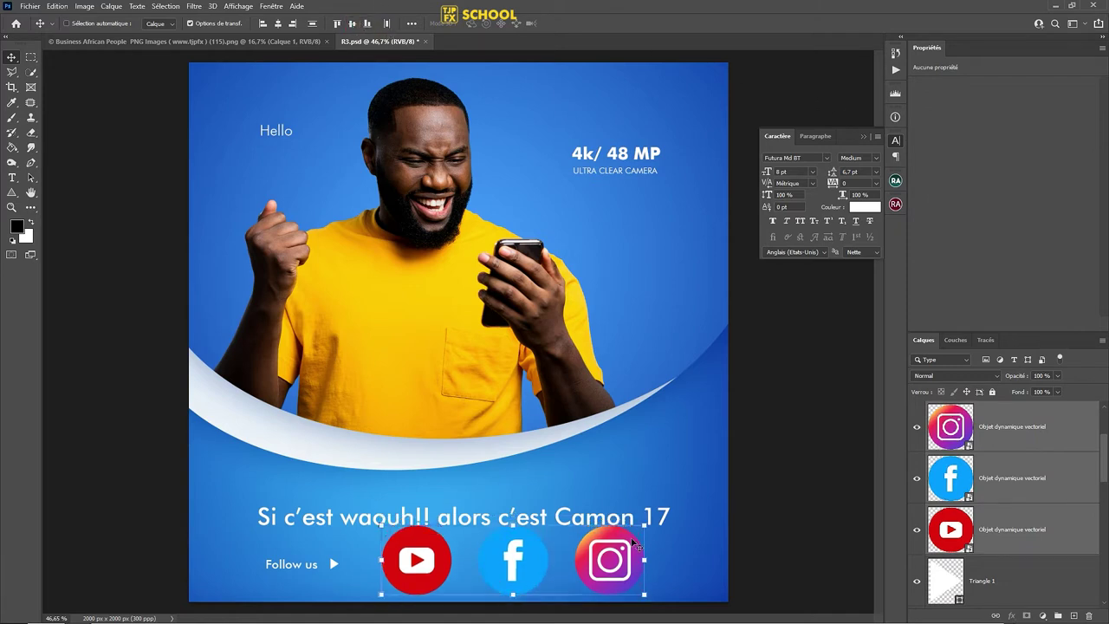
left_click_drag(645, 524, 563, 540)
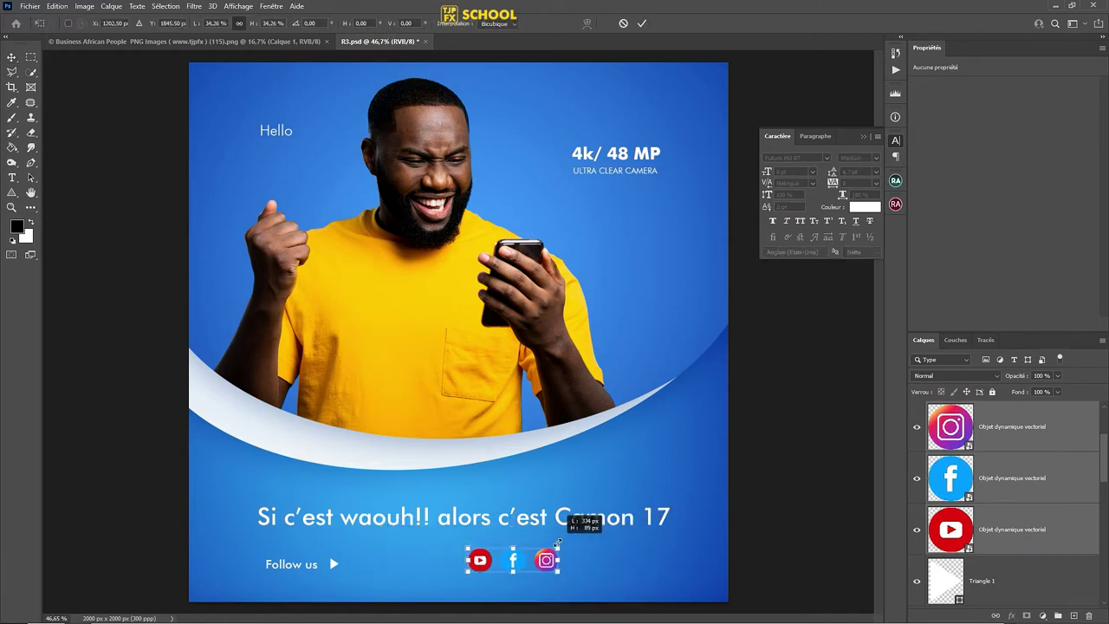
key("Return")
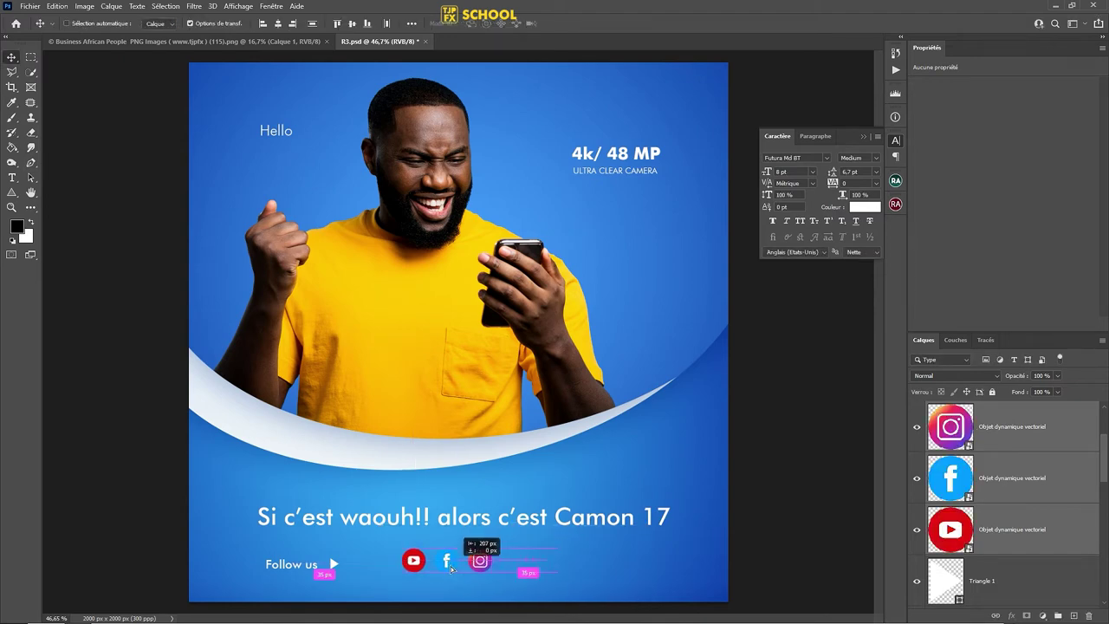
left_click_drag(520, 568, 460, 567)
scroll(460, 568, "up", 3)
scroll(436, 568, "up", 1)
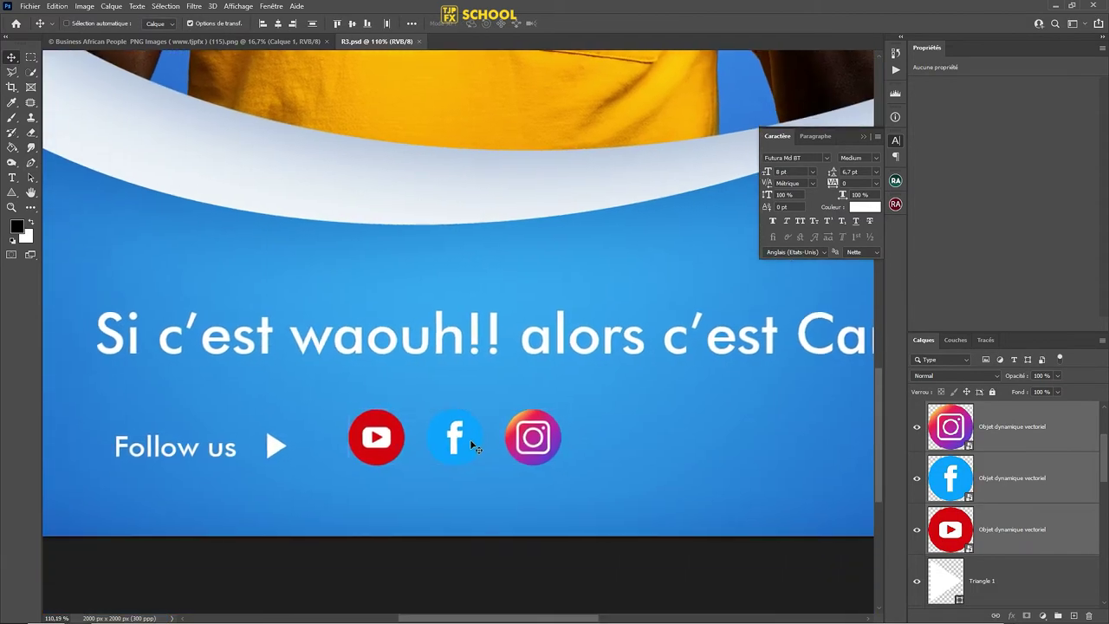
Recolour the Facebook icon to a white circle with a blue f and save it
double_click(445, 441)
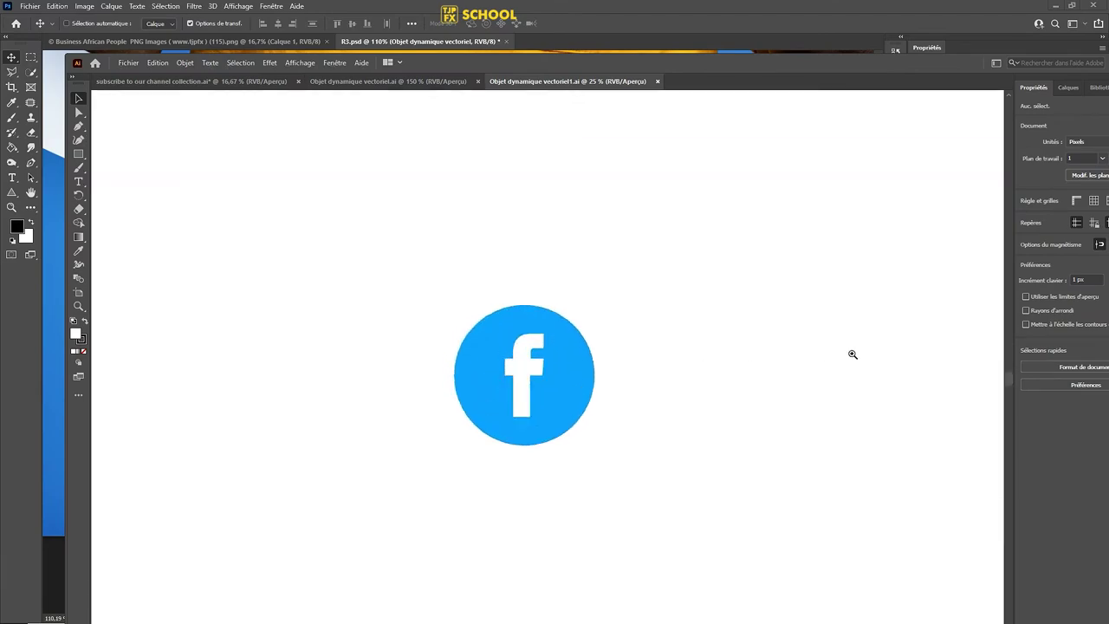
right_click(532, 339)
left_click(540, 371)
key("i")
left_click(595, 362)
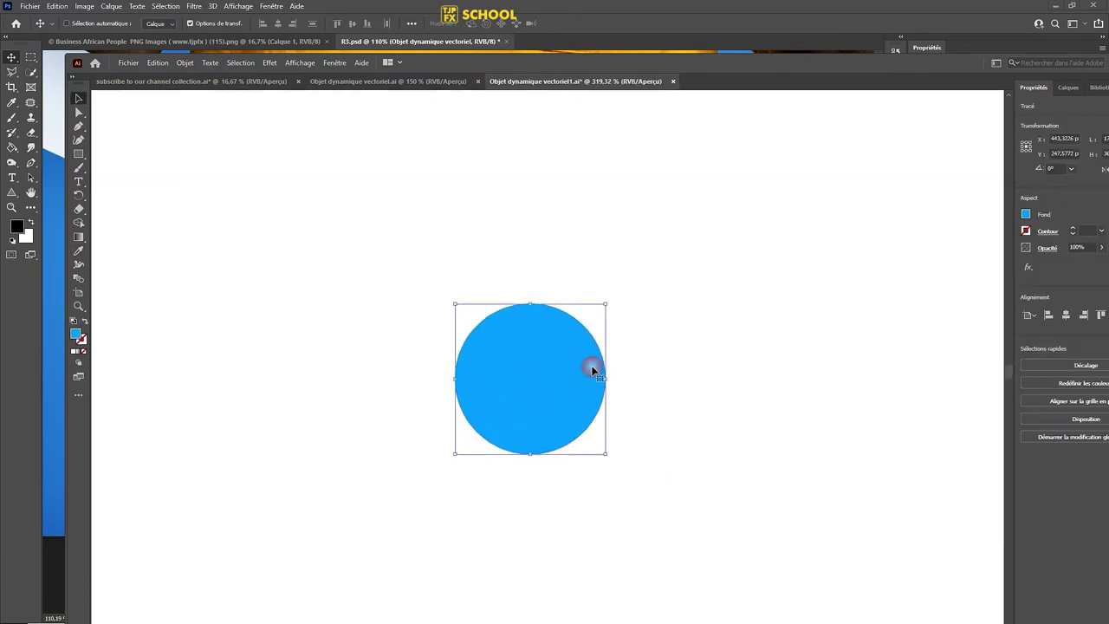
left_click(661, 337)
key("ctrl+s")
Spread the YouTube, Facebook and Instagram icons further apart
scroll(439, 413, "down", 1)
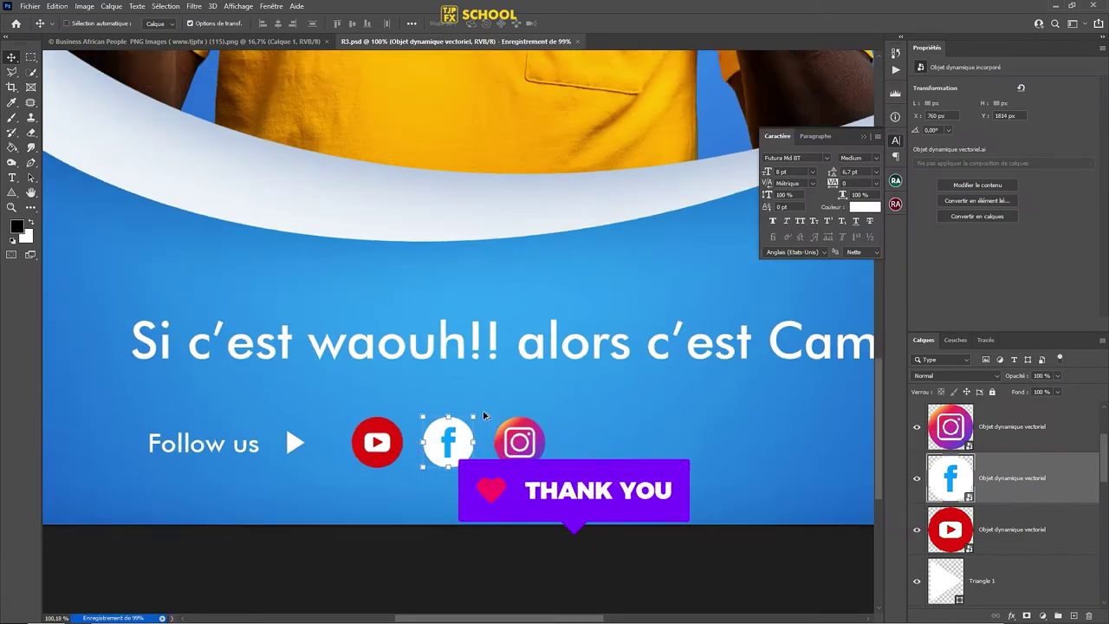
mouse_move(359, 460)
left_mouse_down()
mouse_move(539, 406)
mouse_move(468, 418)
mouse_move(496, 432)
mouse_move(540, 429)
left_mouse_up()
left_click(379, 428, "shift")
scroll(615, 405, "down", 2)
scroll(615, 405, "down", 1)
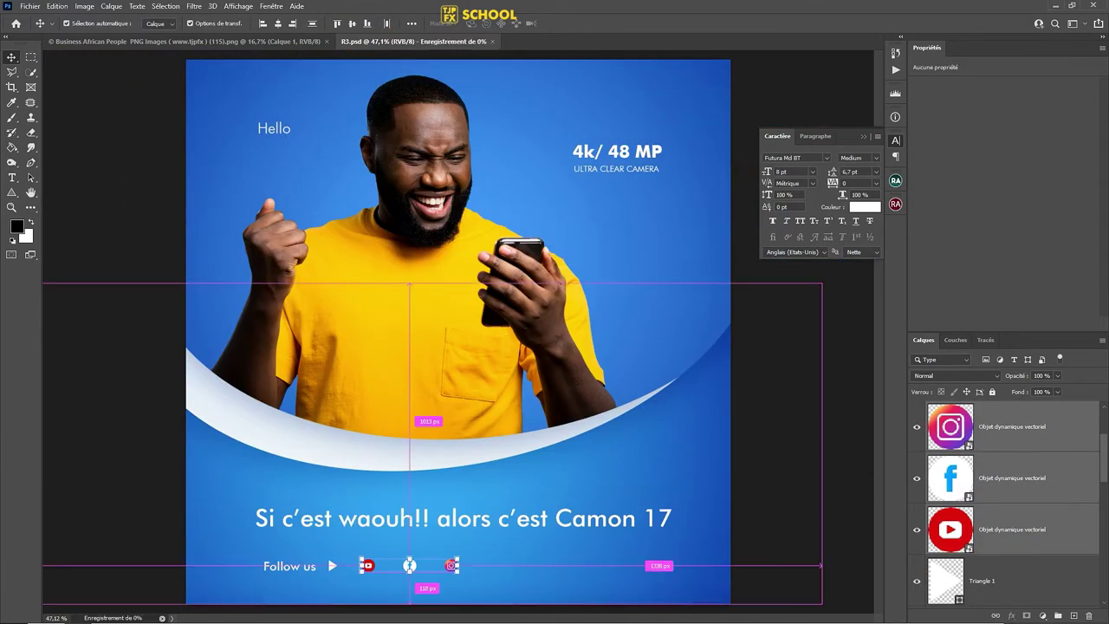
scroll(1026, 507, "down", 1)
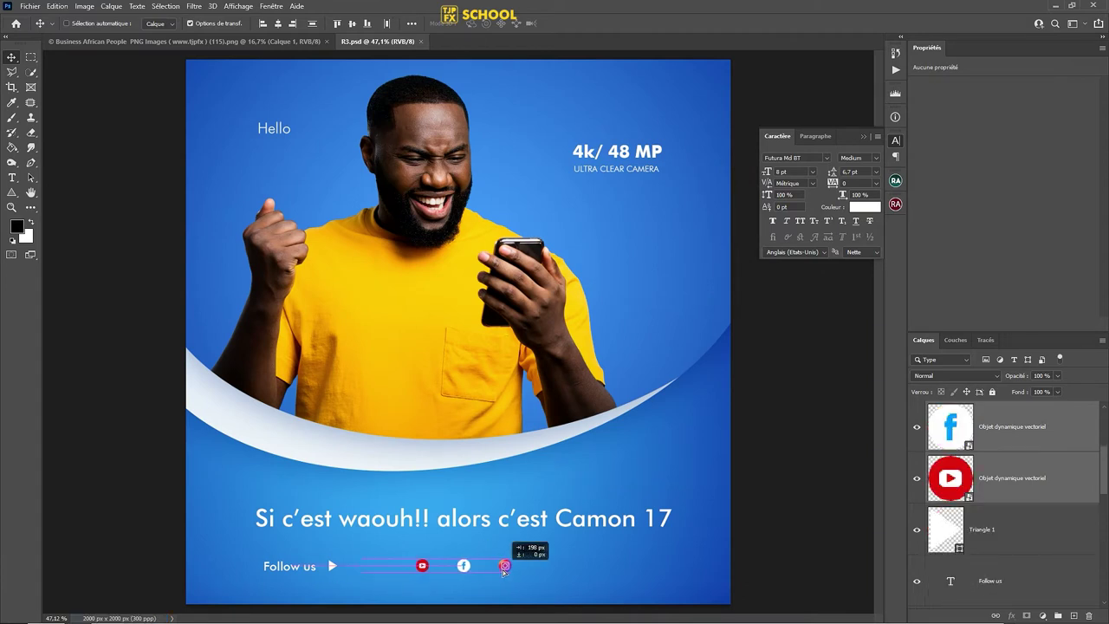
Centre the Follow us text, triangle and icons beneath the slogan and save
left_click_drag(455, 570, 506, 570)
left_click(332, 566, "shift")
left_click(290, 565, "shift")
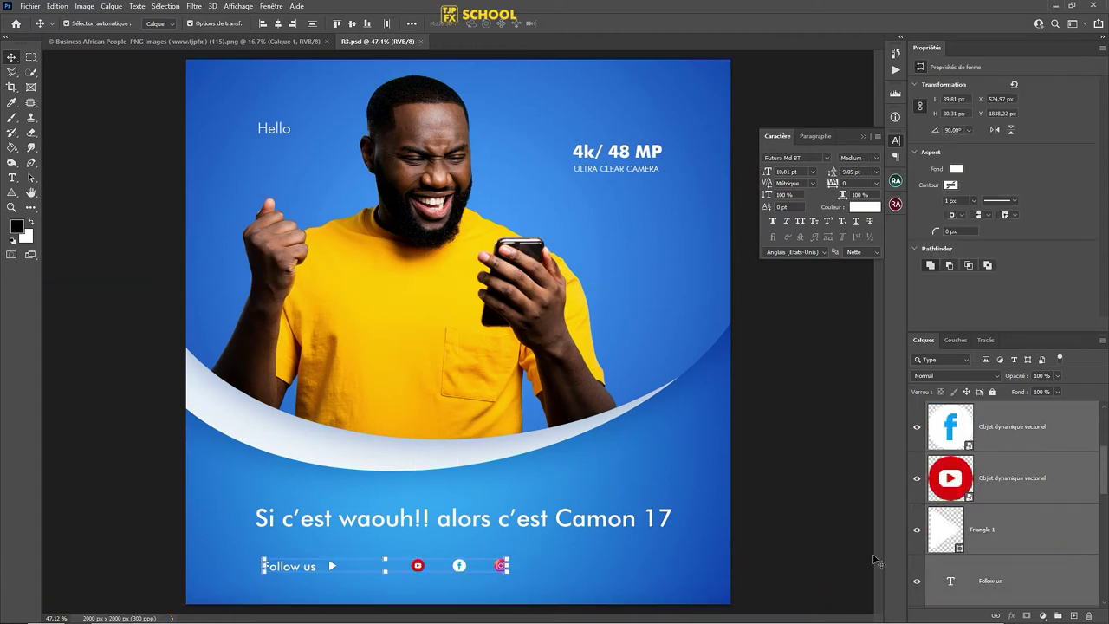
left_click_drag(453, 567, 509, 568)
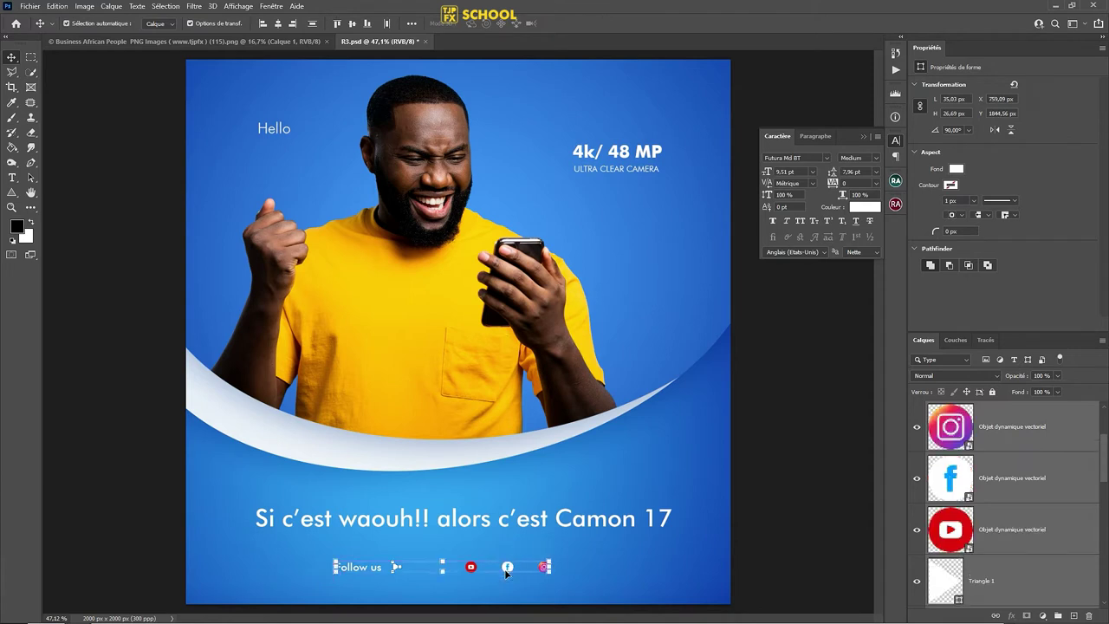
key("ctrl+s")
Make 'Camon 17' in the slogan bold capitals and save
key("t")
left_click_drag(555, 517, 700, 517)
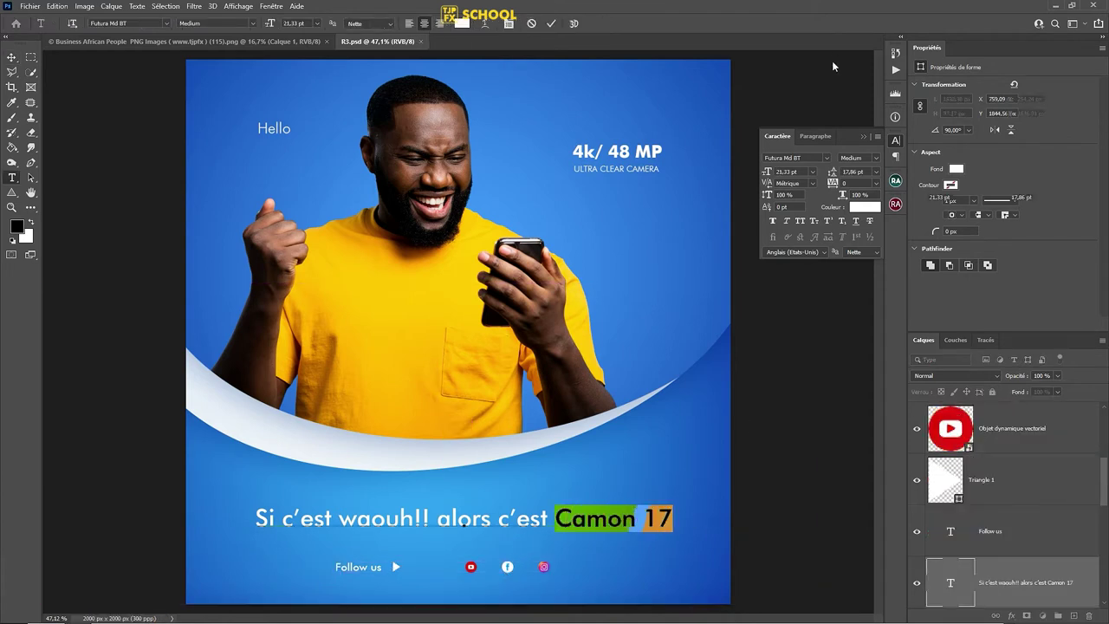
left_click(876, 158)
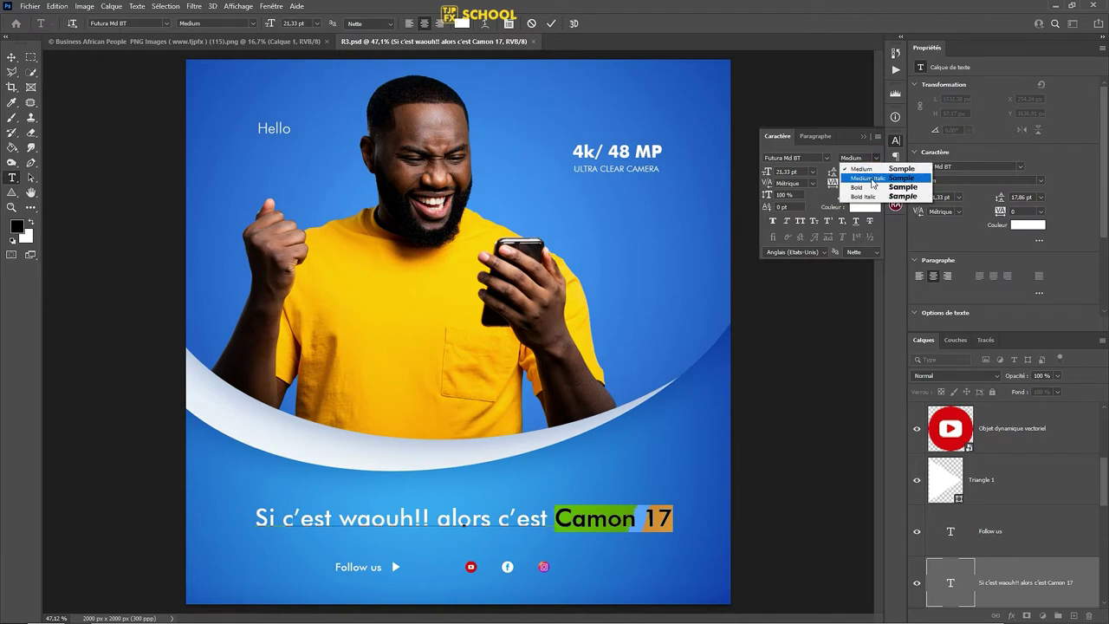
left_click(858, 179)
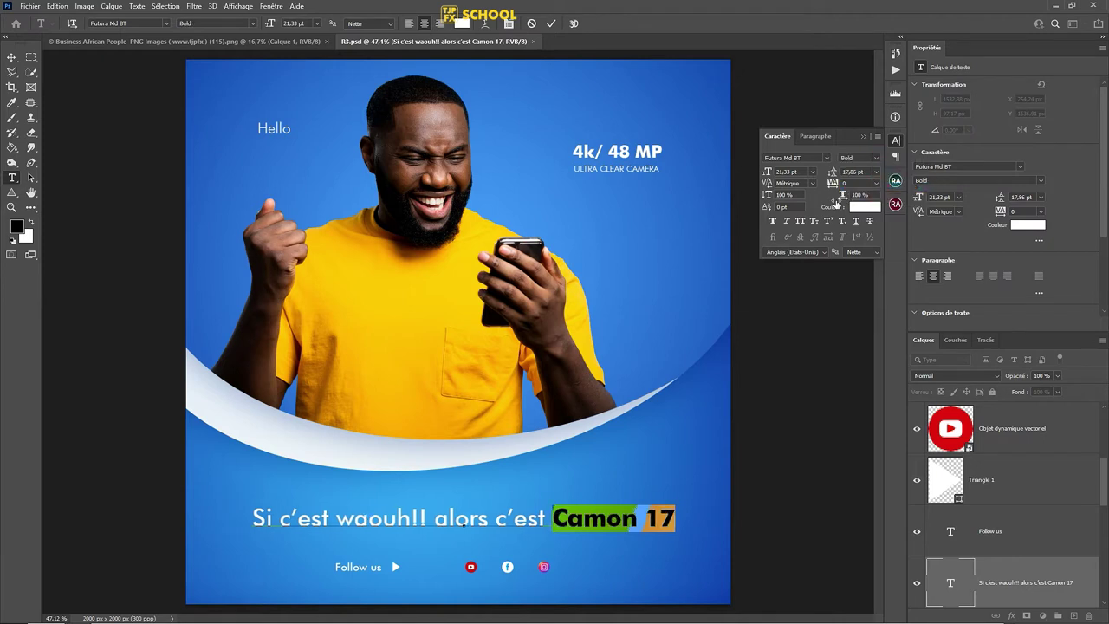
left_click(772, 221)
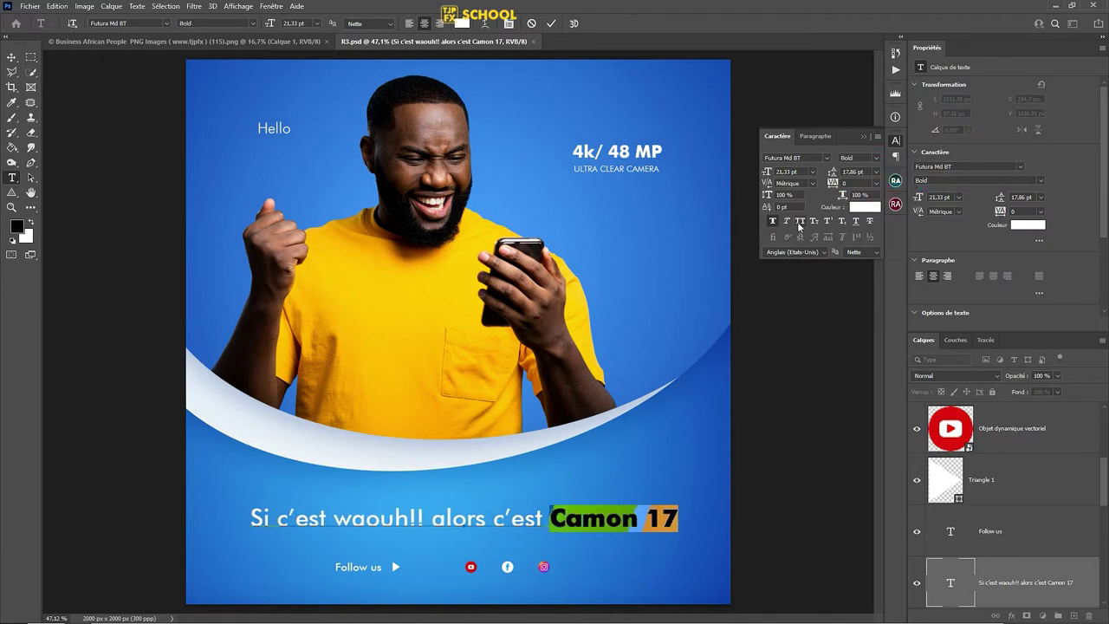
left_click(799, 222)
key("Escape")
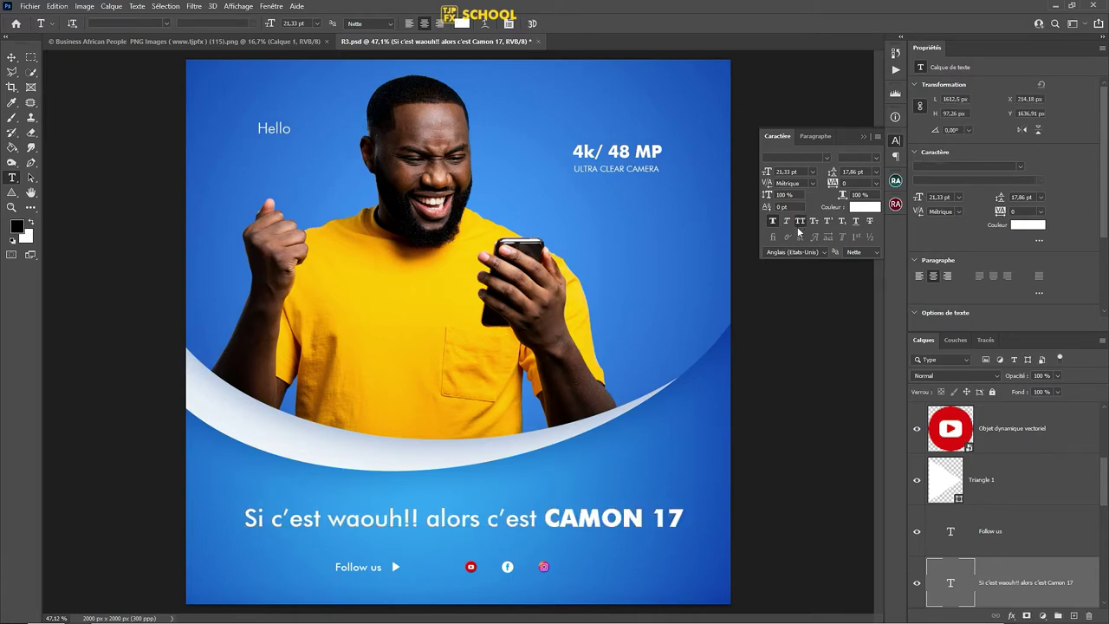
key("ctrl+s")
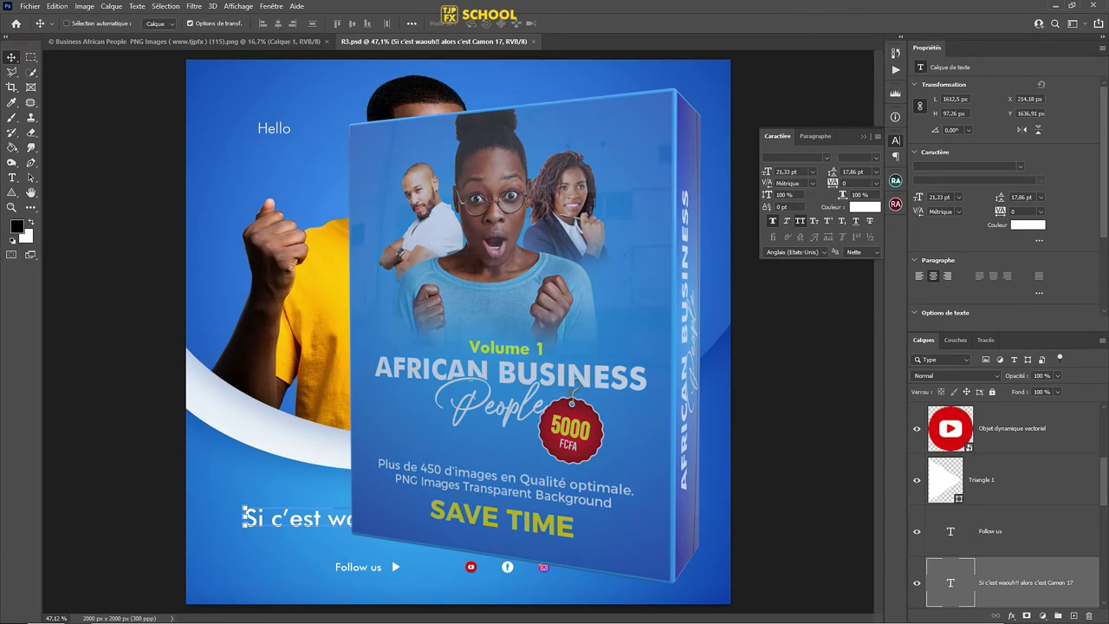
Resize the slogan to about 22.46 pt, centred above Follow us, and save
key("ctrl+t")
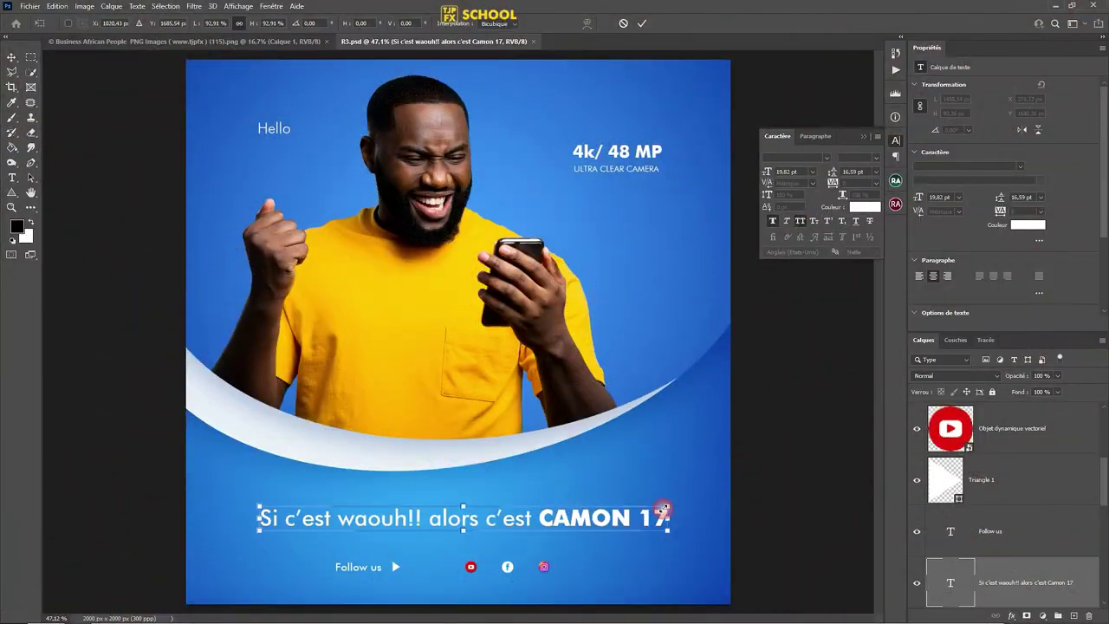
key("Return")
left_click_drag(666, 505, 733, 505)
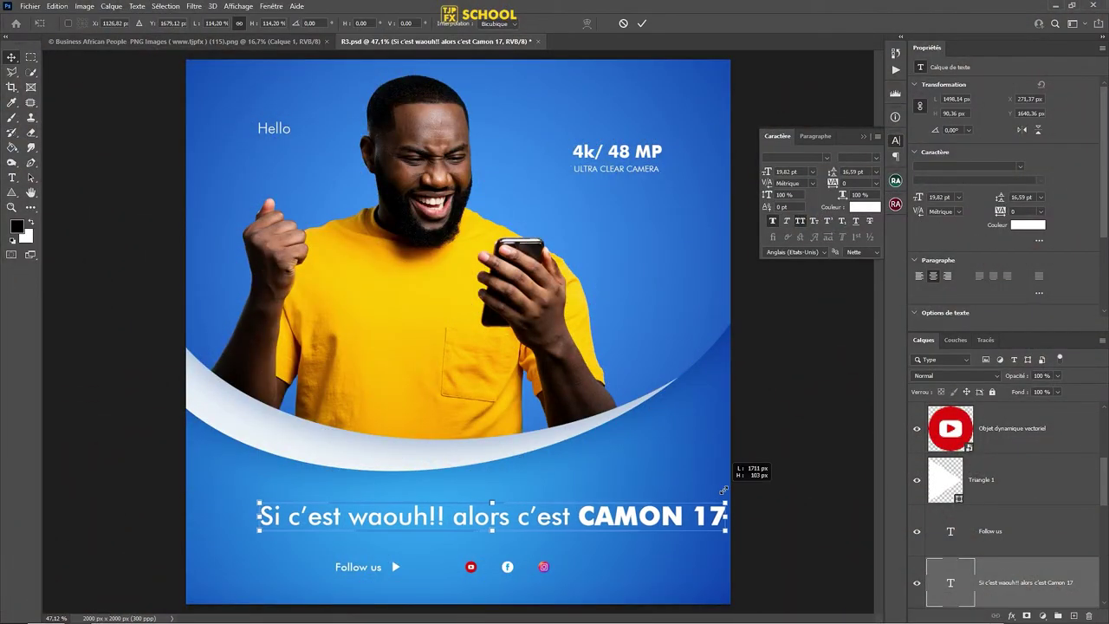
left_click_drag(257, 530, 186, 549)
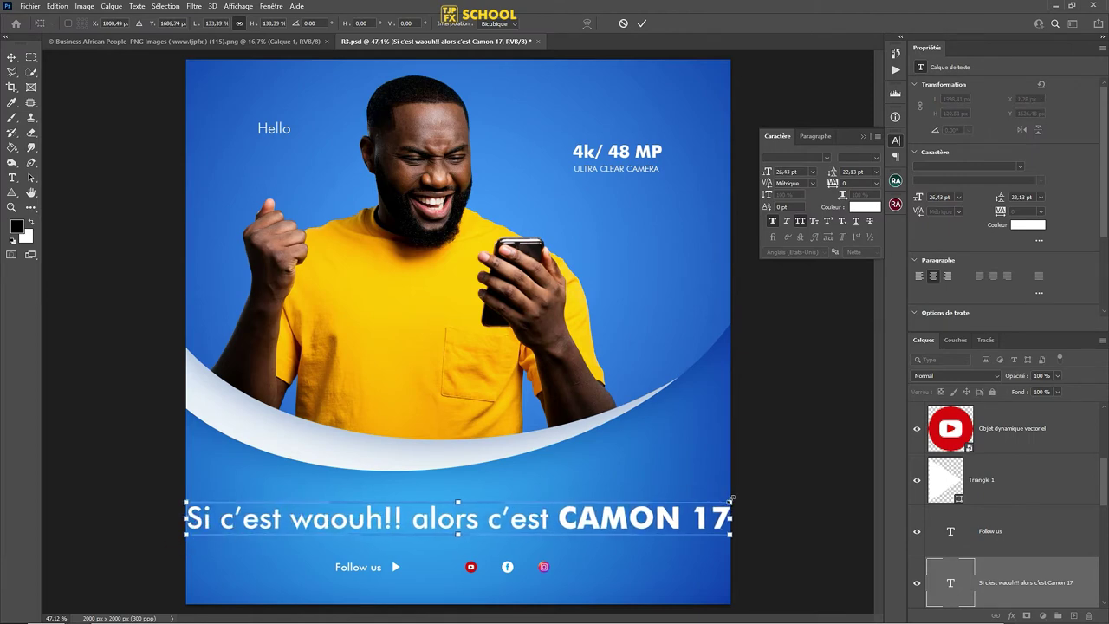
left_click_drag(732, 500, 691, 498)
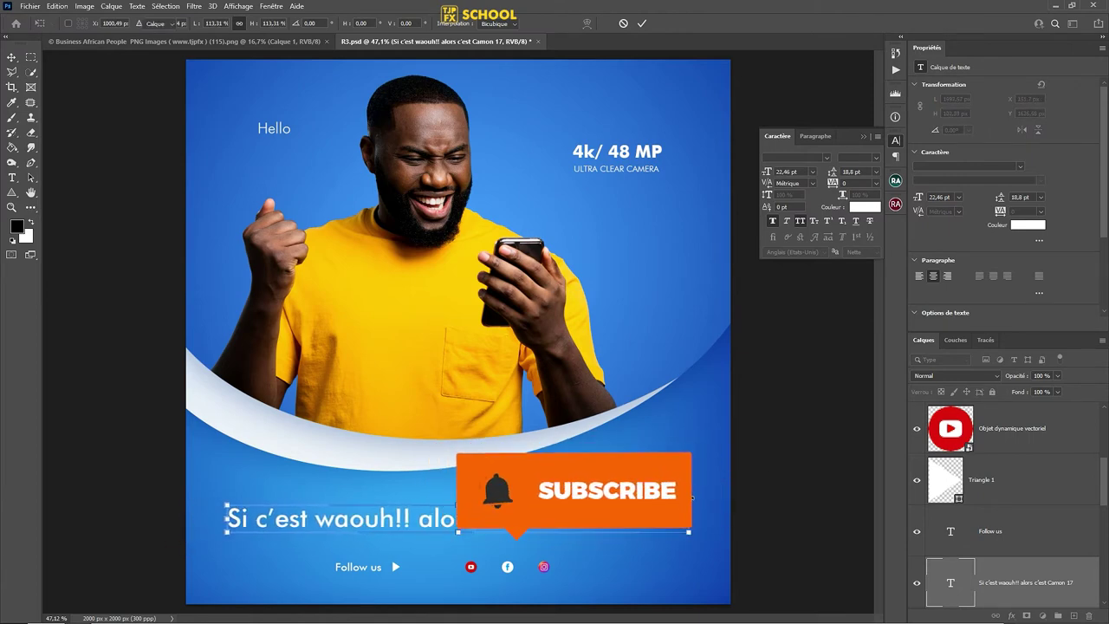
key("Return")
key("ctrl+s")
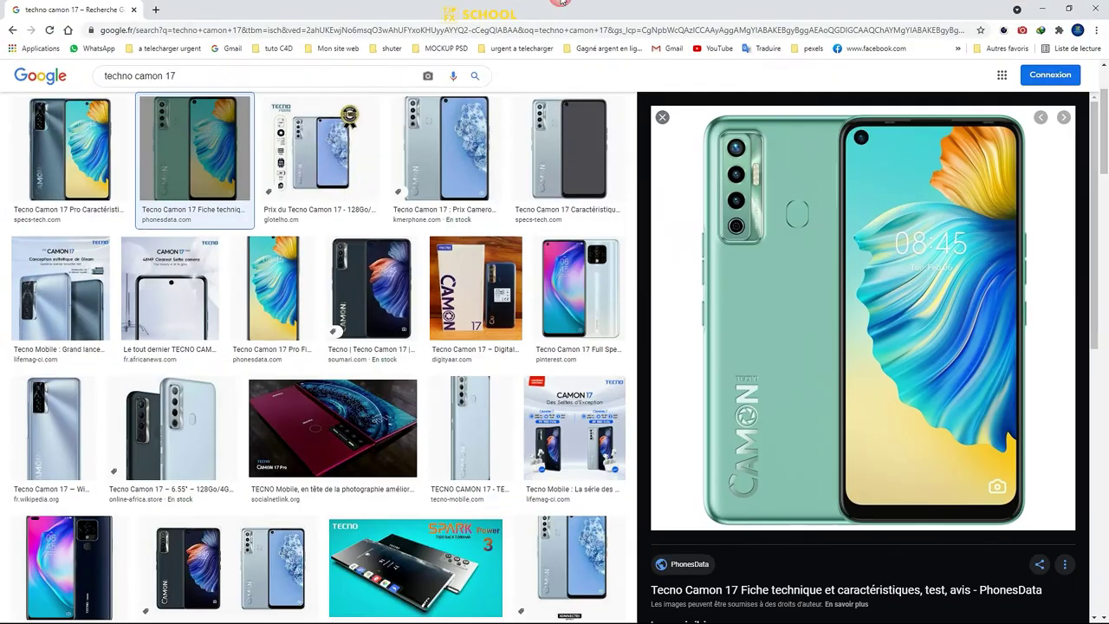
Copy the mint-green Camon 17 phone image from Chrome and return to Photoshop
right_click(847, 235)
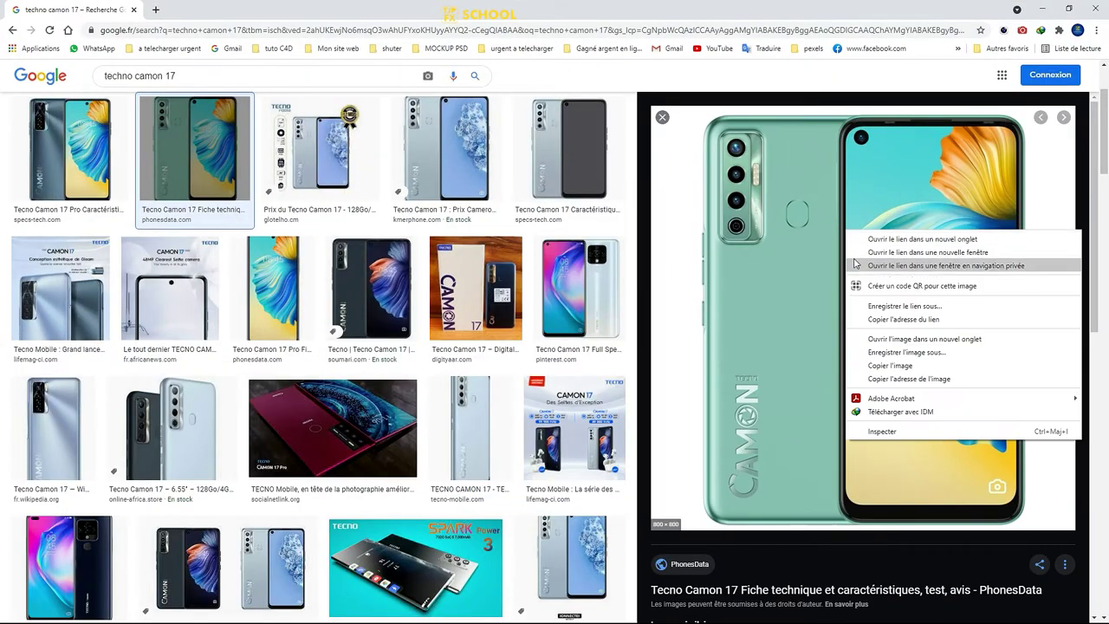
left_click(913, 366)
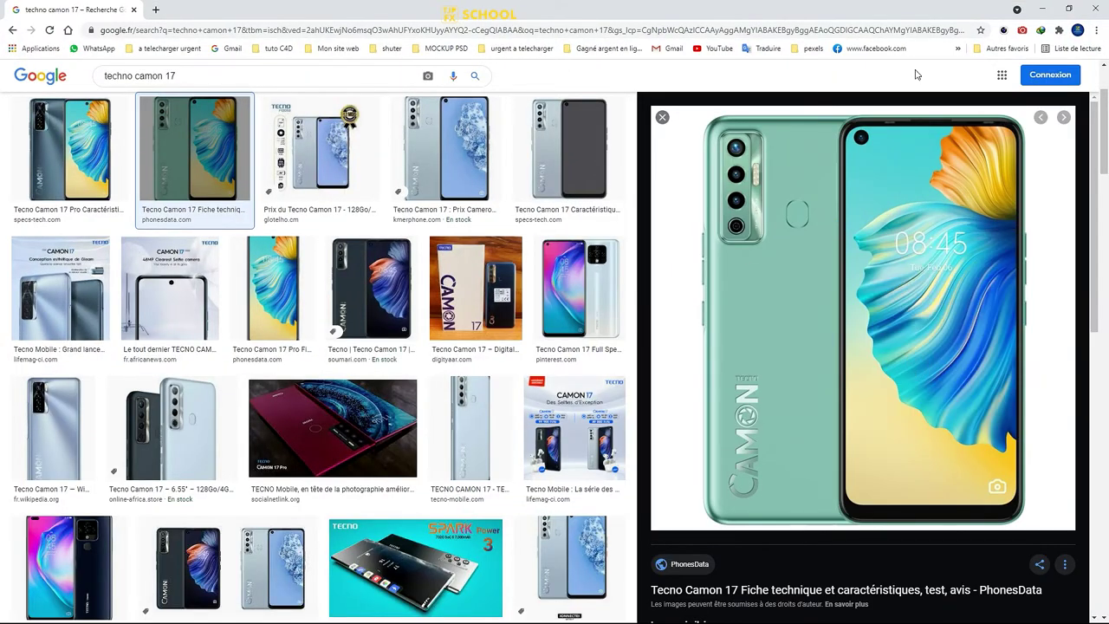
left_click(1040, 7)
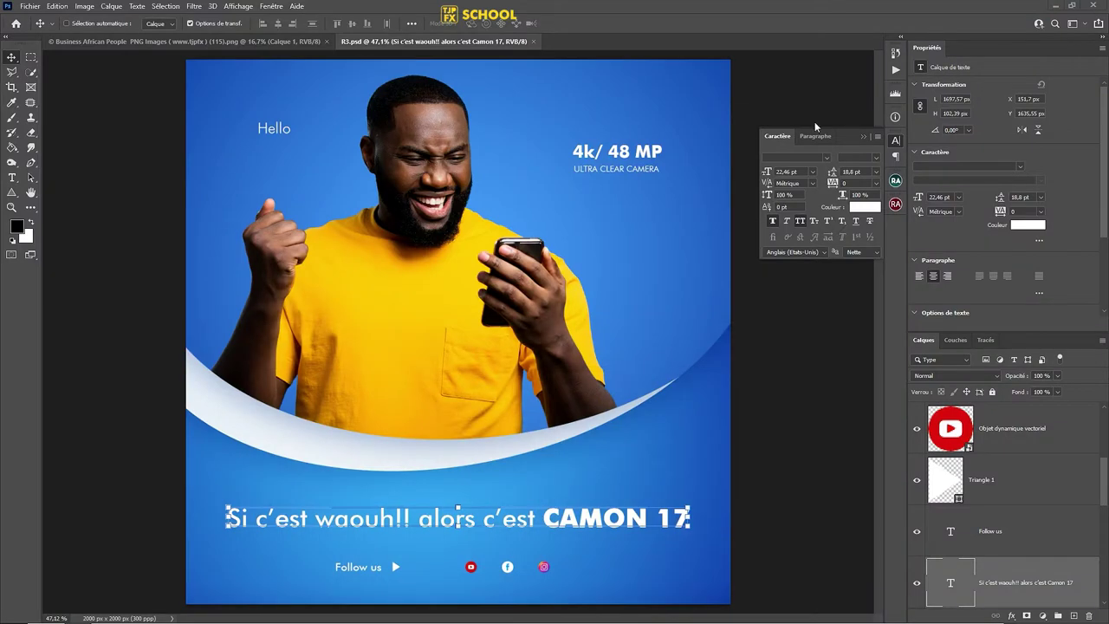
Paste the copied Camon 17 phone photo into the ad as Calque 2
left_click(55, 7)
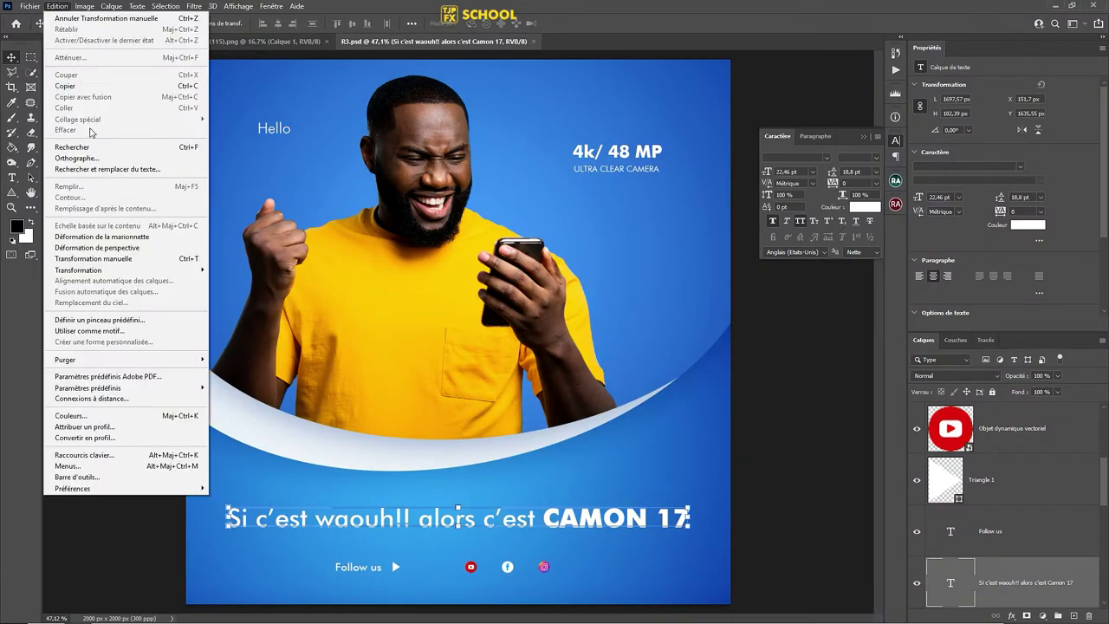
left_click(400, 65)
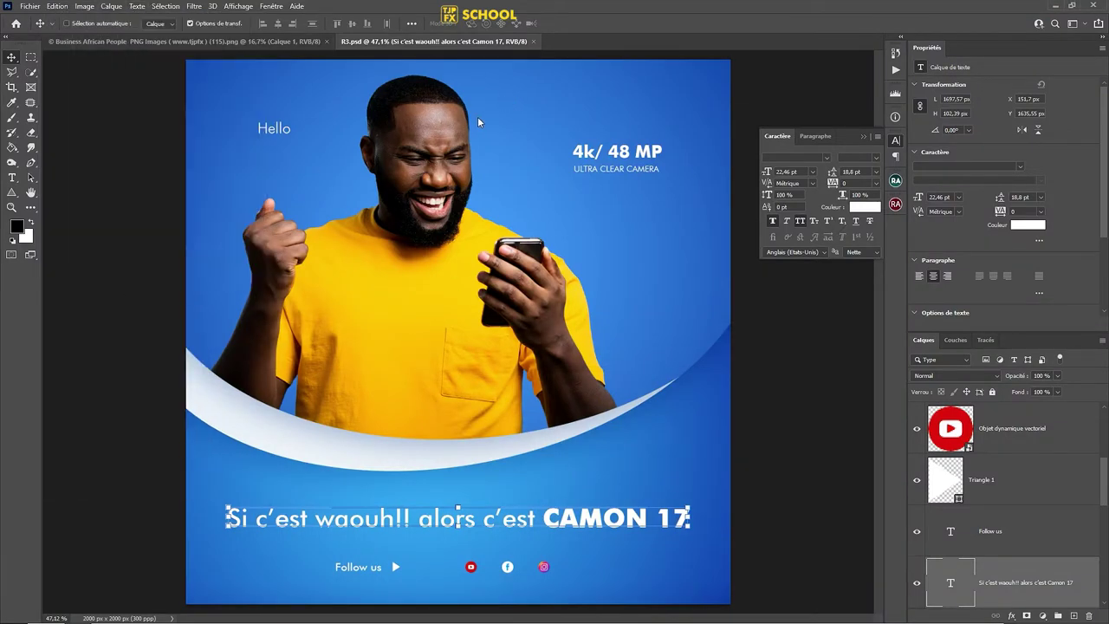
key("ctrl+v")
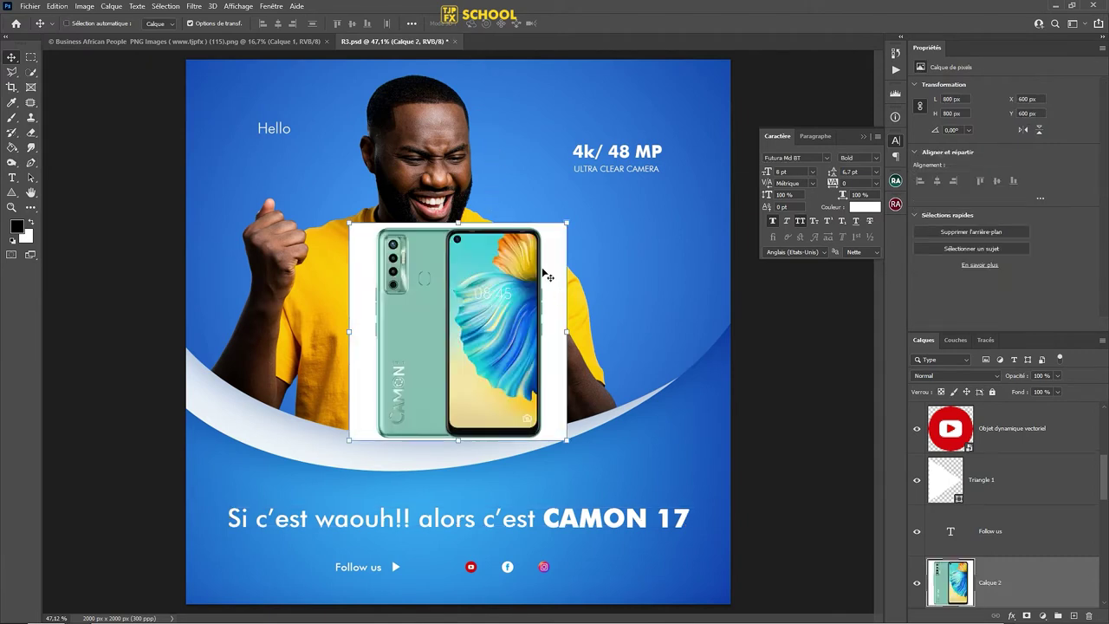
Erase the white background around the phone with the Magic Eraser
left_click(31, 132)
left_click(63, 155)
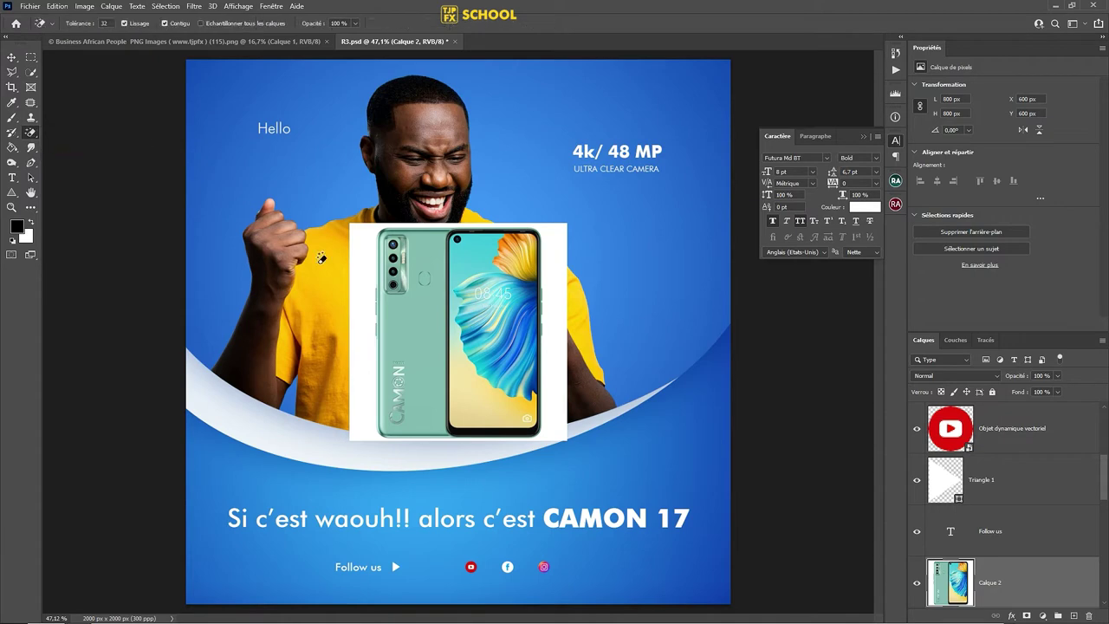
left_click(363, 257)
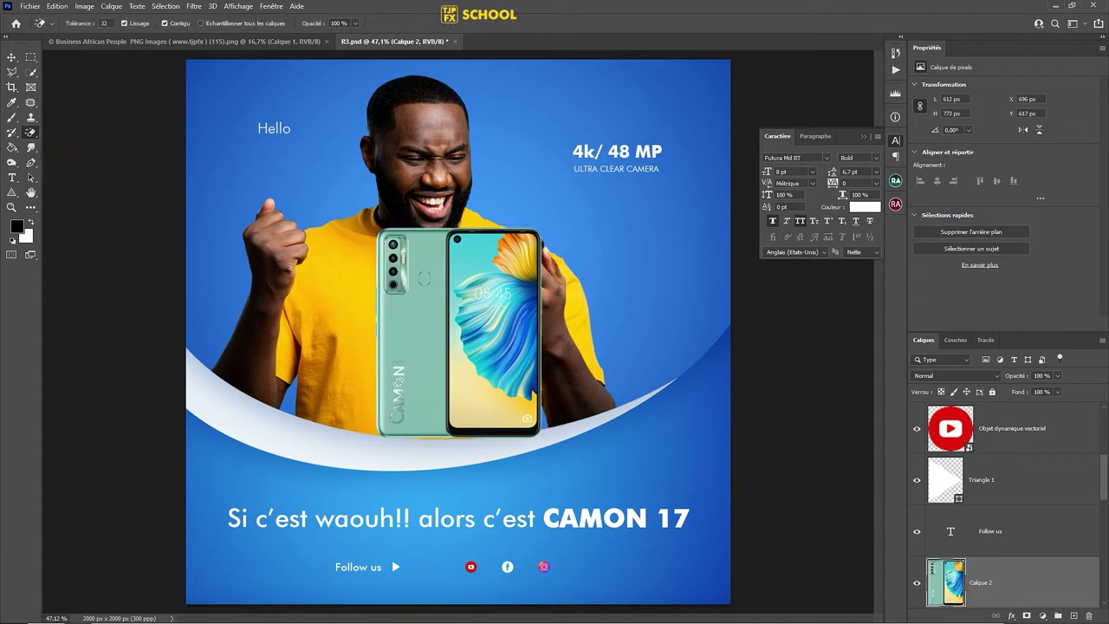
left_click(13, 59)
Convert the phone layer to a smart object, then move it right and shrink it
right_click(1048, 601)
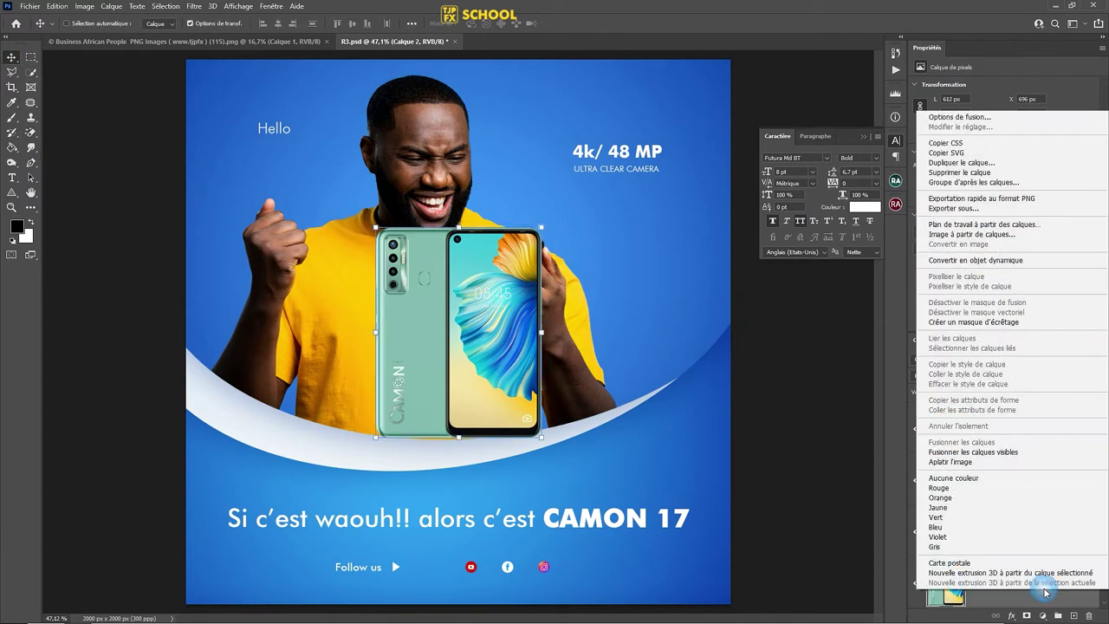
left_click(1011, 260)
left_click_drag(509, 367, 655, 424)
mouse_move(690, 282)
left_mouse_down()
mouse_move(630, 372)
mouse_move(661, 317)
left_mouse_up()
key("Return")
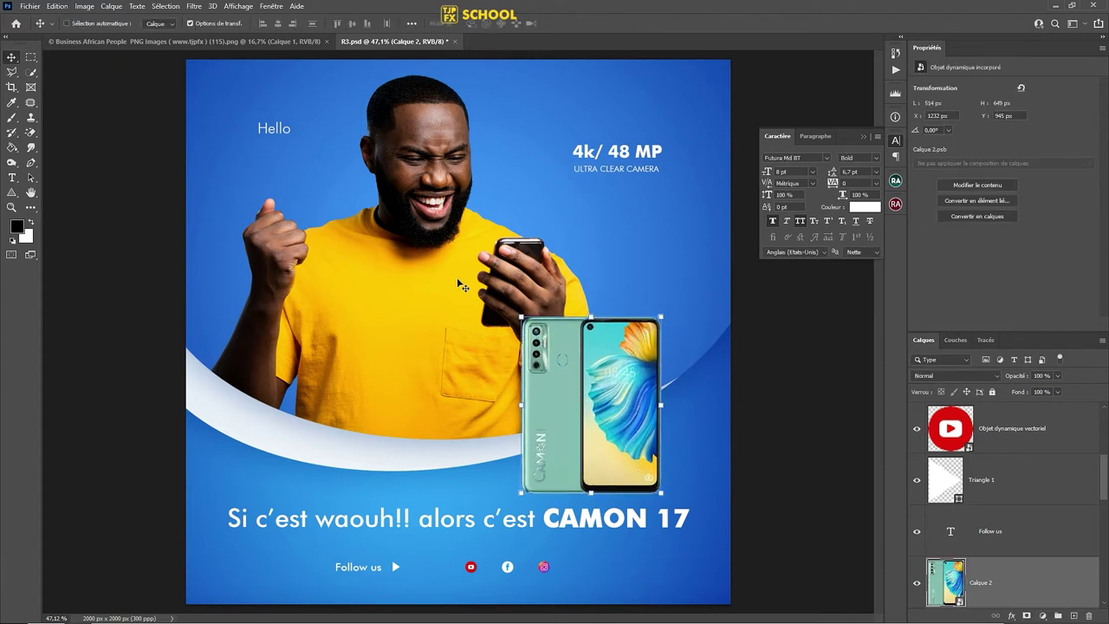
Shrink the man photo (Calque 1) and shift it left and down
right_click(459, 282)
left_click(472, 318)
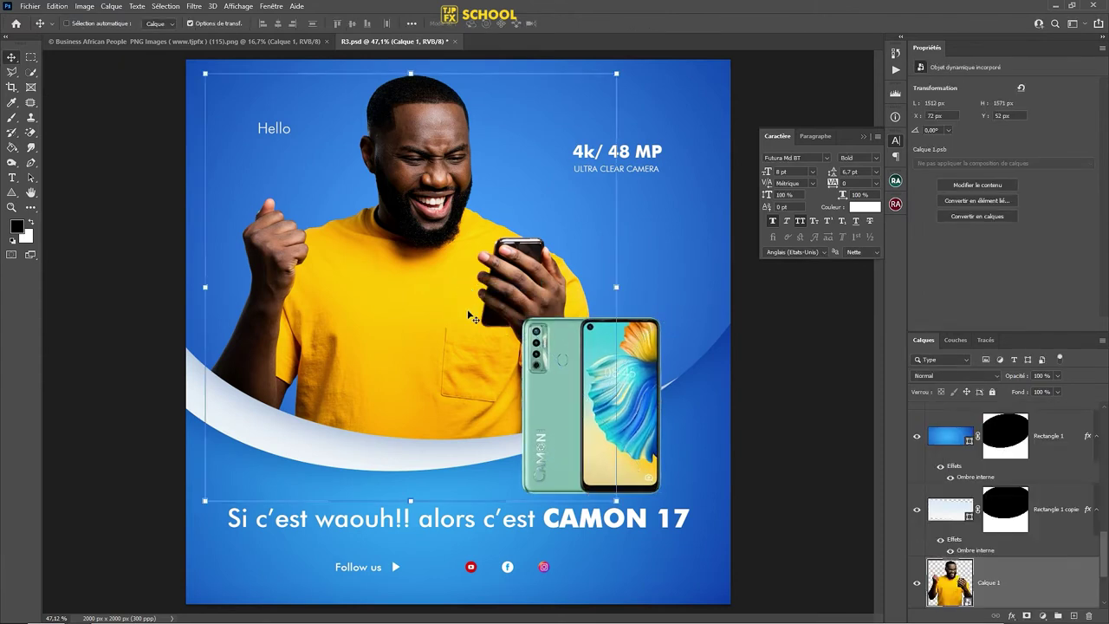
left_click_drag(617, 71, 595, 70)
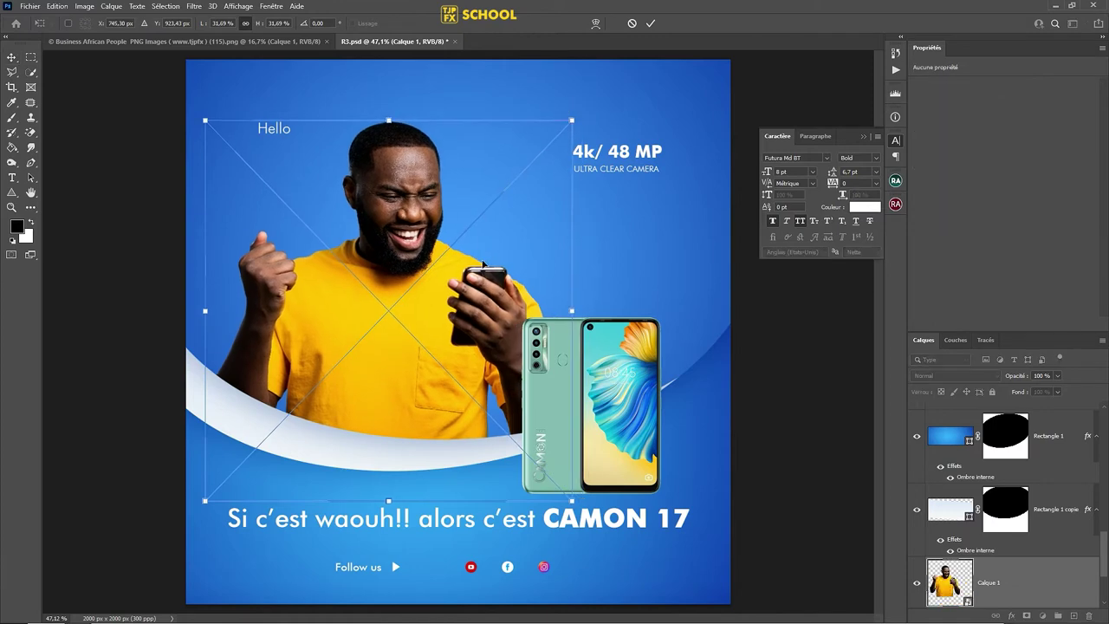
left_click_drag(483, 156, 459, 235)
key("Return")
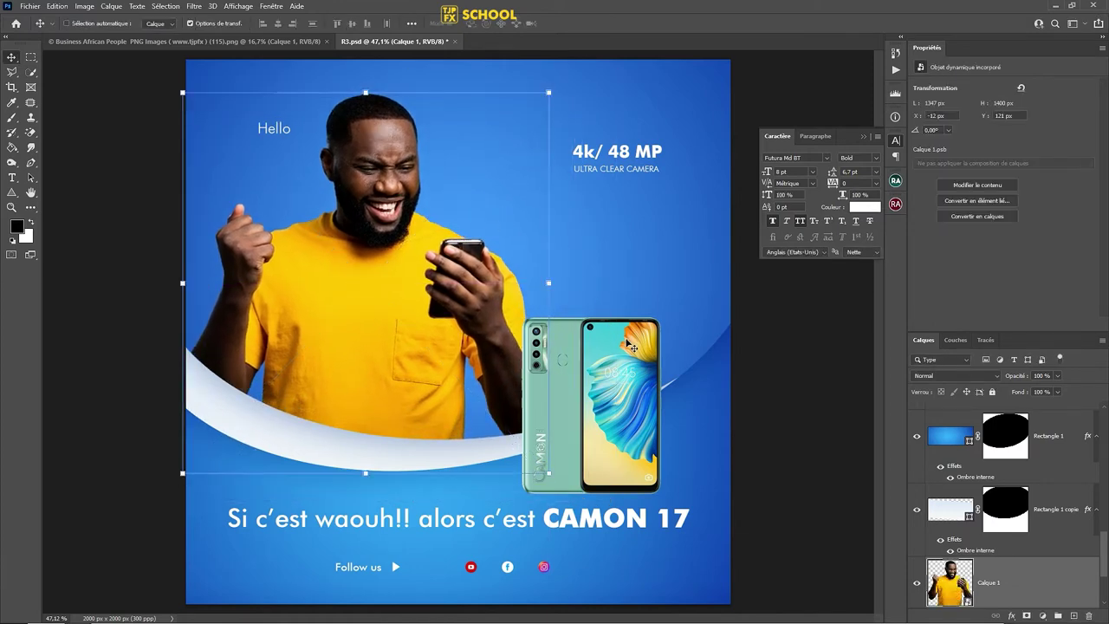
Enlarge the phone (Calque 2) to 673 x 849 px and position it at the right
right_click(617, 333)
left_click(641, 342)
key("ctrl+t")
left_click_drag(662, 317, 706, 253)
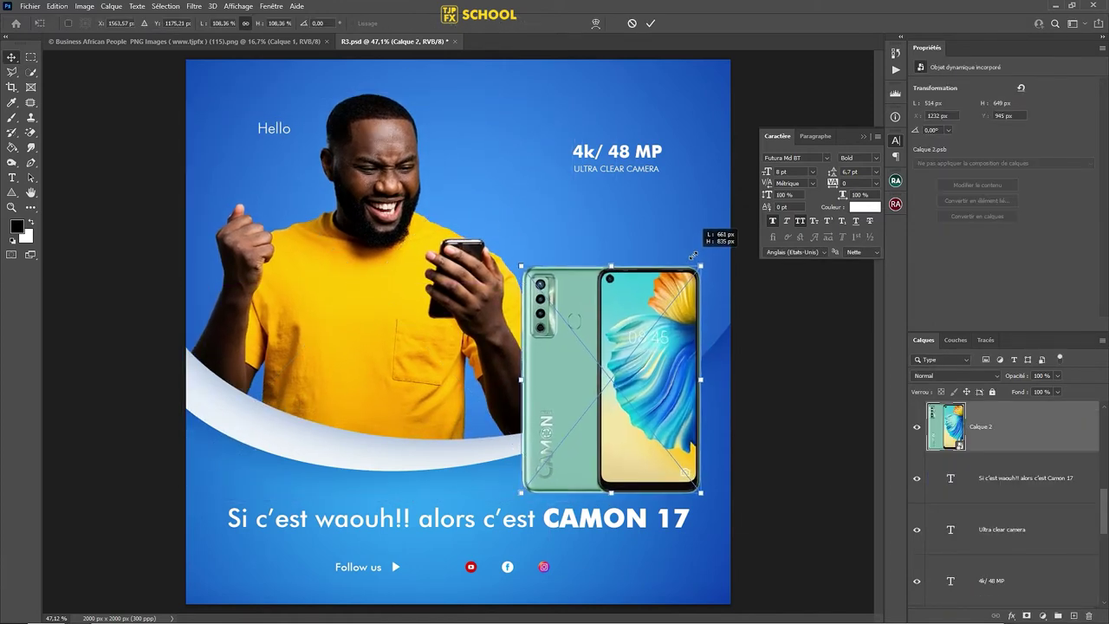
left_click_drag(650, 335, 652, 331)
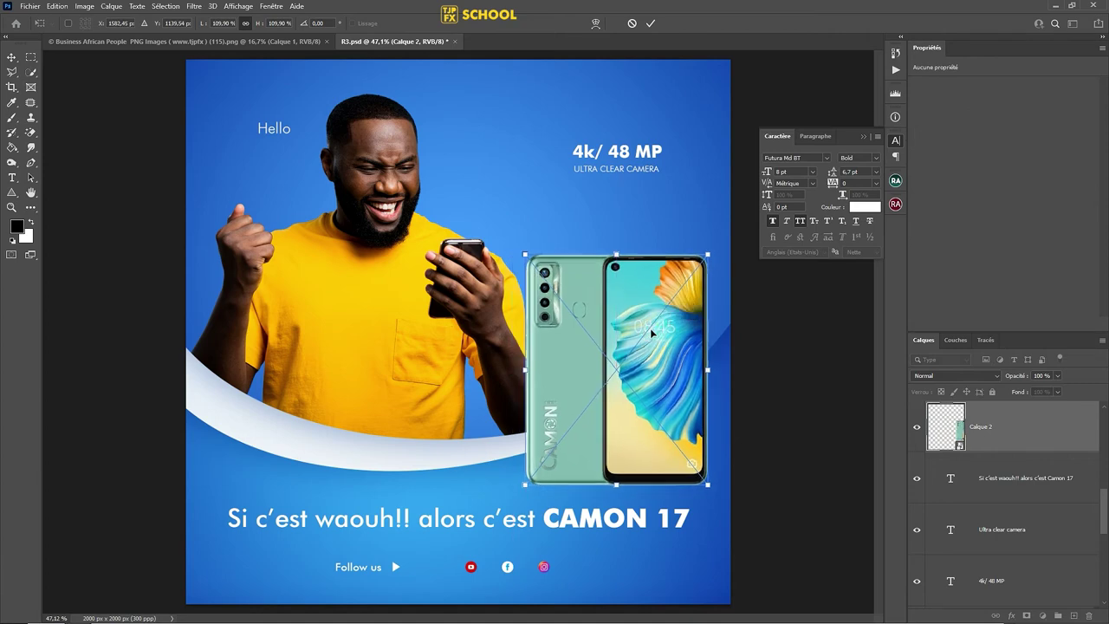
key("Return")
Move the man further left, then reselect the phone layer Calque 2
right_click(414, 291)
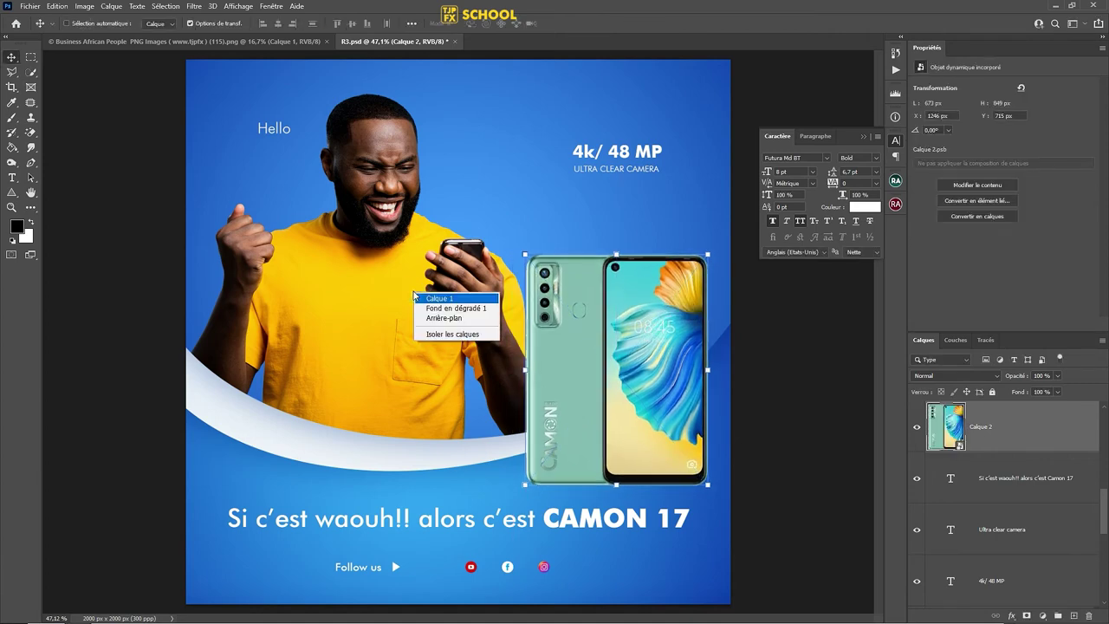
left_click(433, 338)
left_click_drag(421, 293, 394, 270)
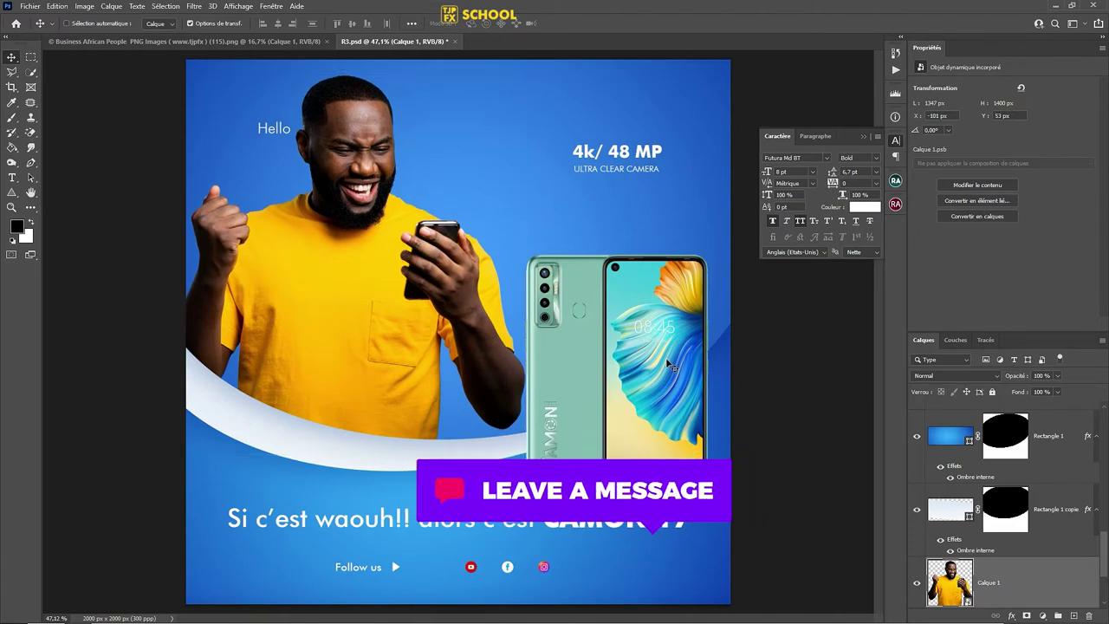
right_click(666, 361)
left_click(672, 357)
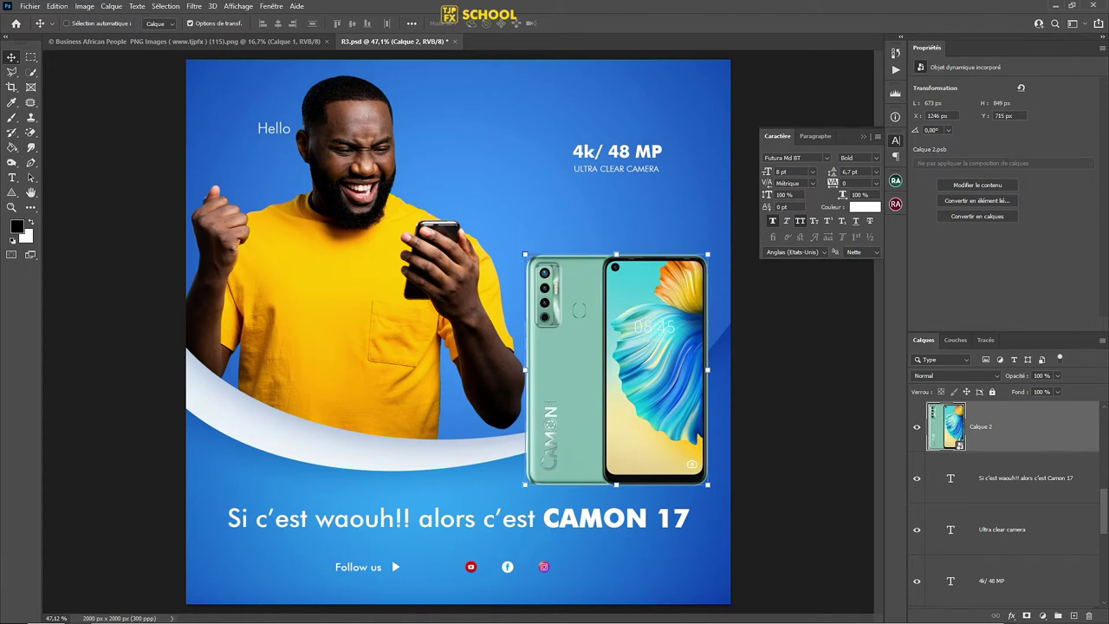
scroll(1005, 503, "up", 3)
Import and embed the TECNO Mobile logo file into the ad
left_click(31, 6)
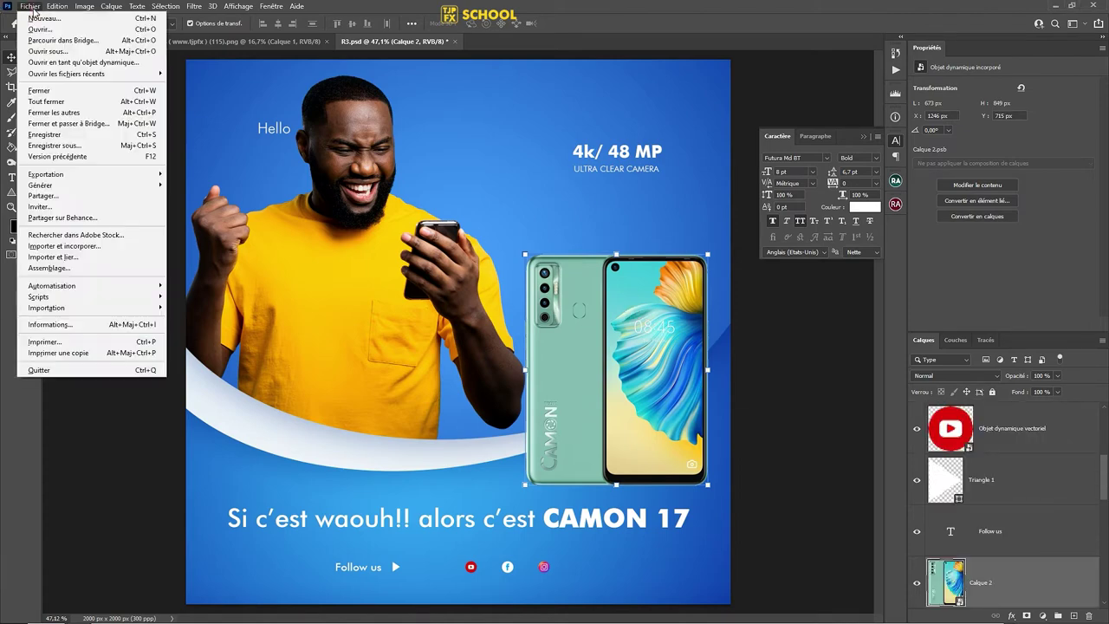
left_click(132, 246)
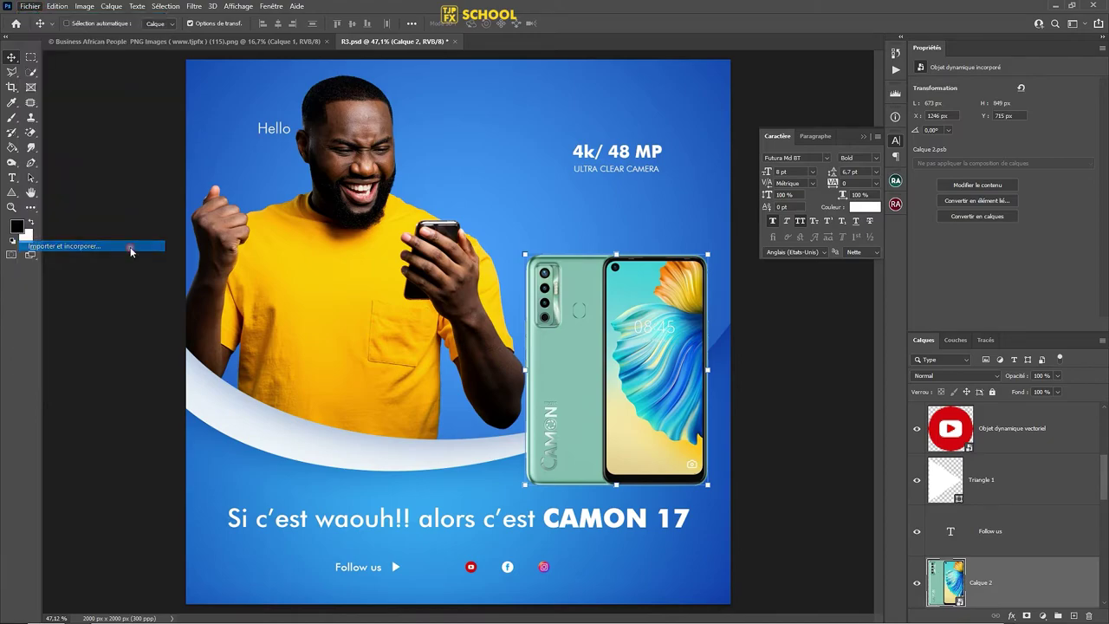
left_click(269, 122)
double_click(284, 110)
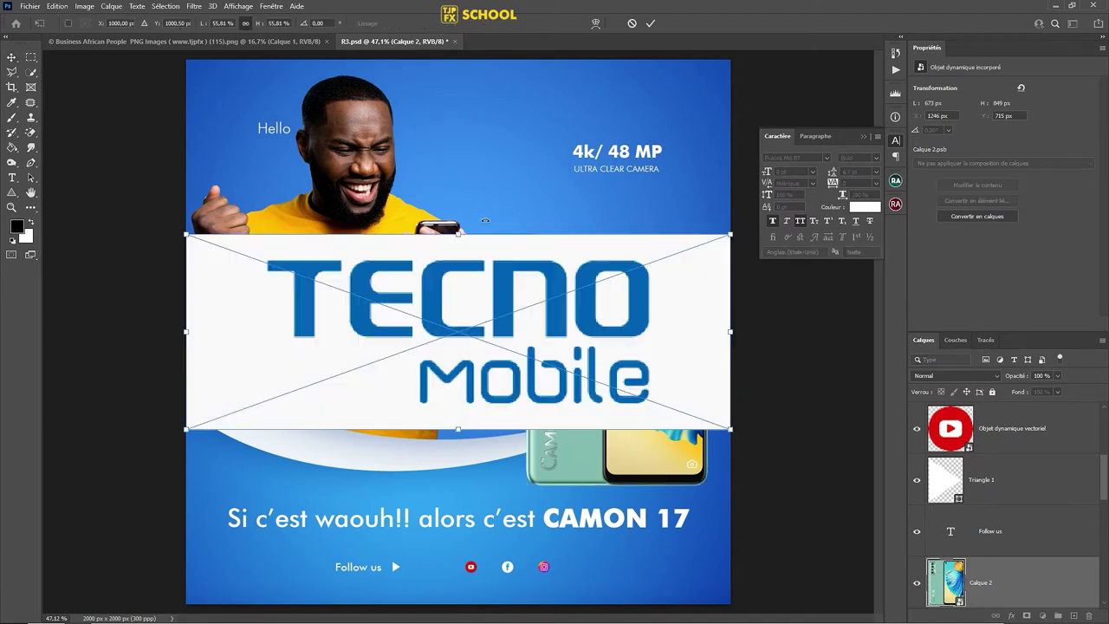
key("Return")
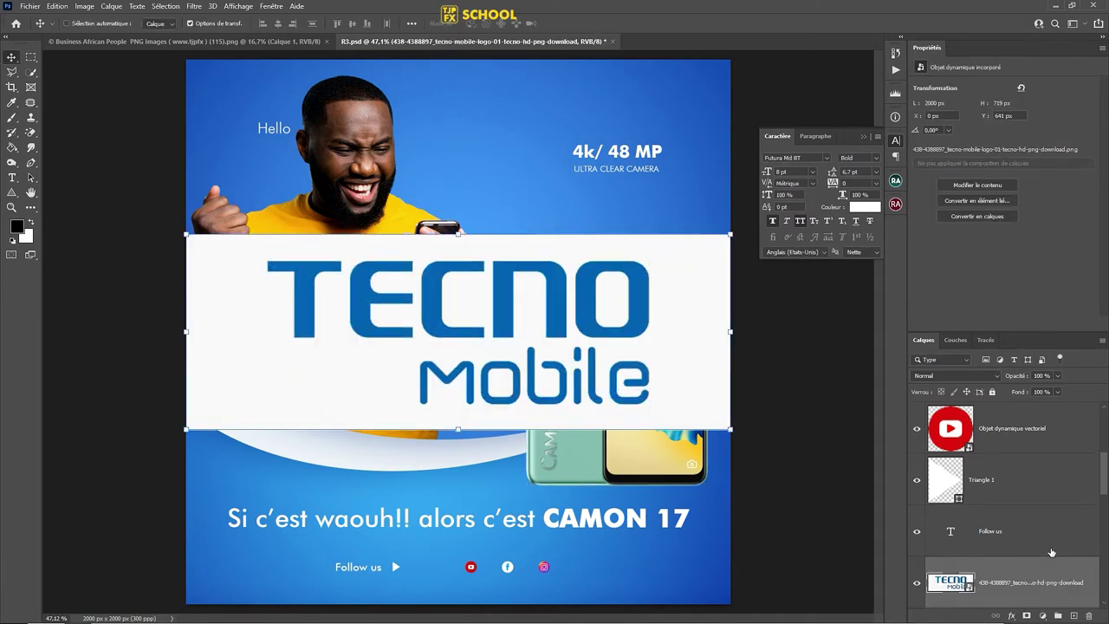
Rename the layer 'logo', save, and begin Magic-Erasing the logo's white background
double_click(1050, 585)
type("logo")
key("Return")
key("ctrl+s")
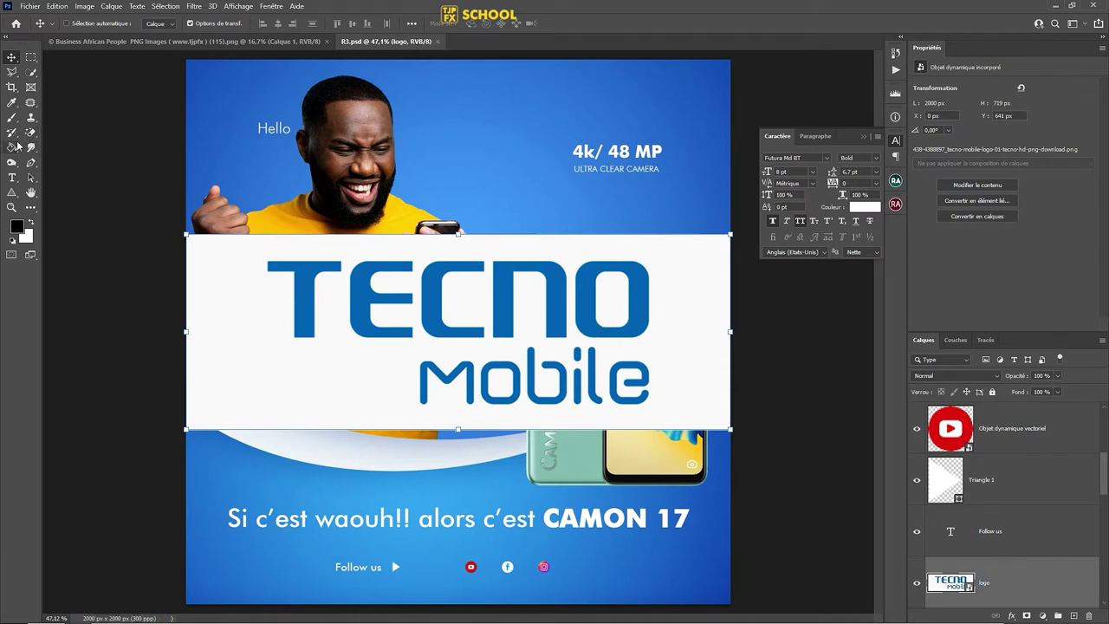
left_click(30, 132)
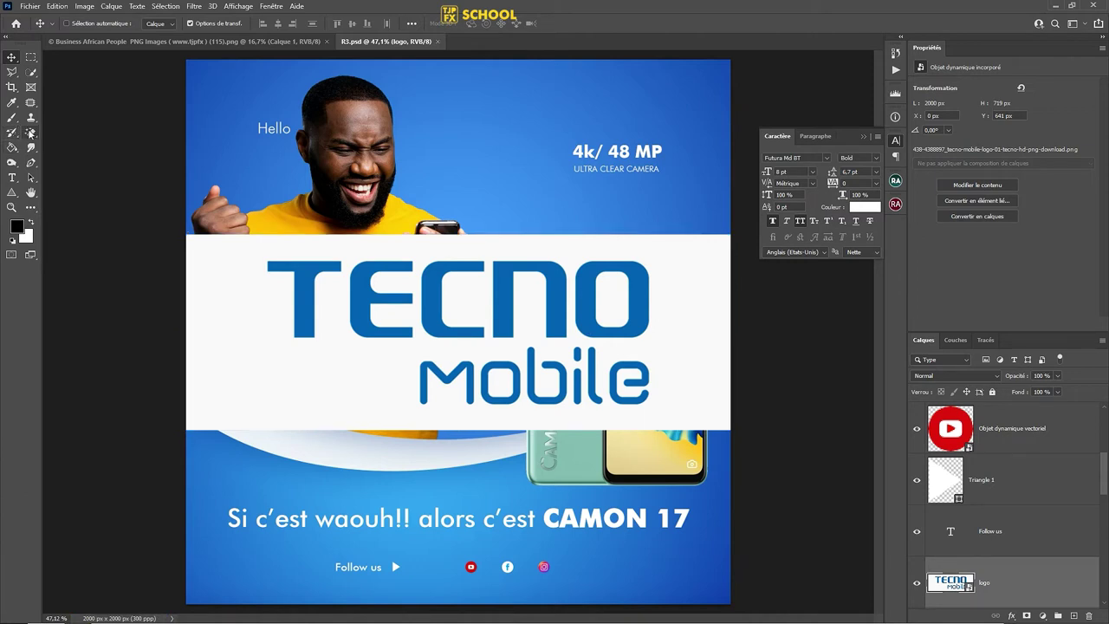
left_click(239, 306)
Rasterize the logo and erase its white backdrop, including inside the o and O
left_click(535, 243)
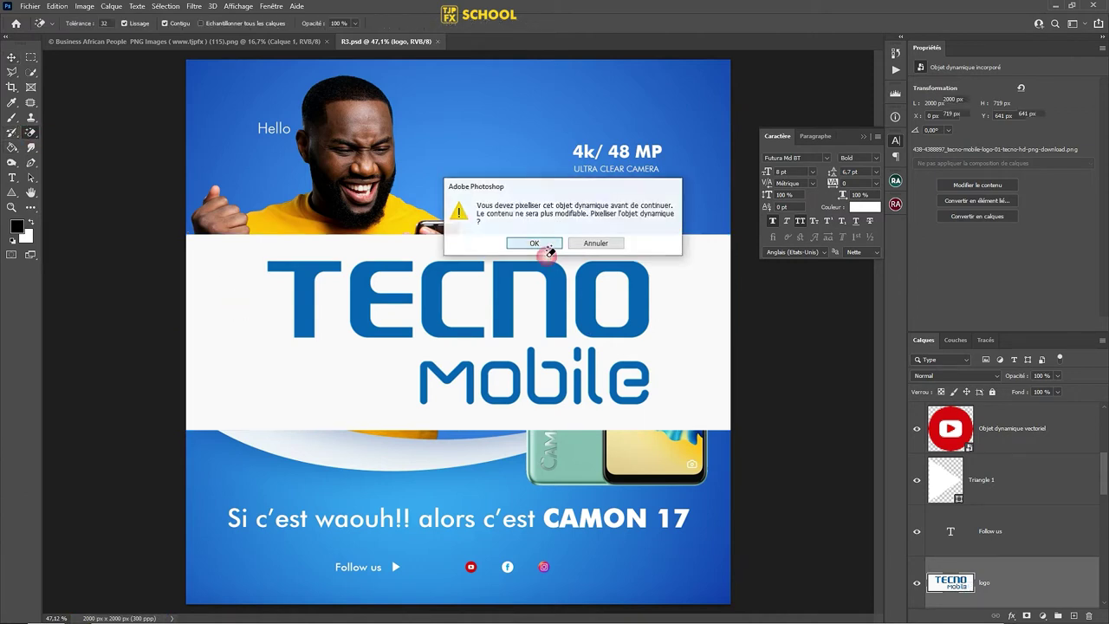
left_click(268, 309)
left_click(503, 378)
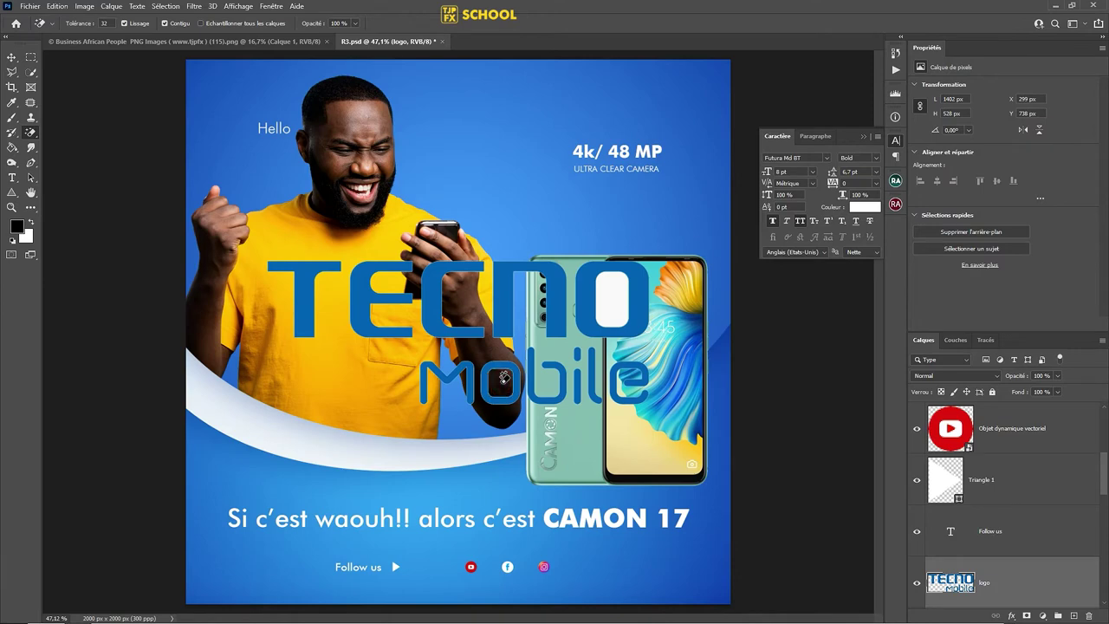
left_click(618, 288)
Select and delete the word Mobile, leaving only TECNO
left_click(31, 56)
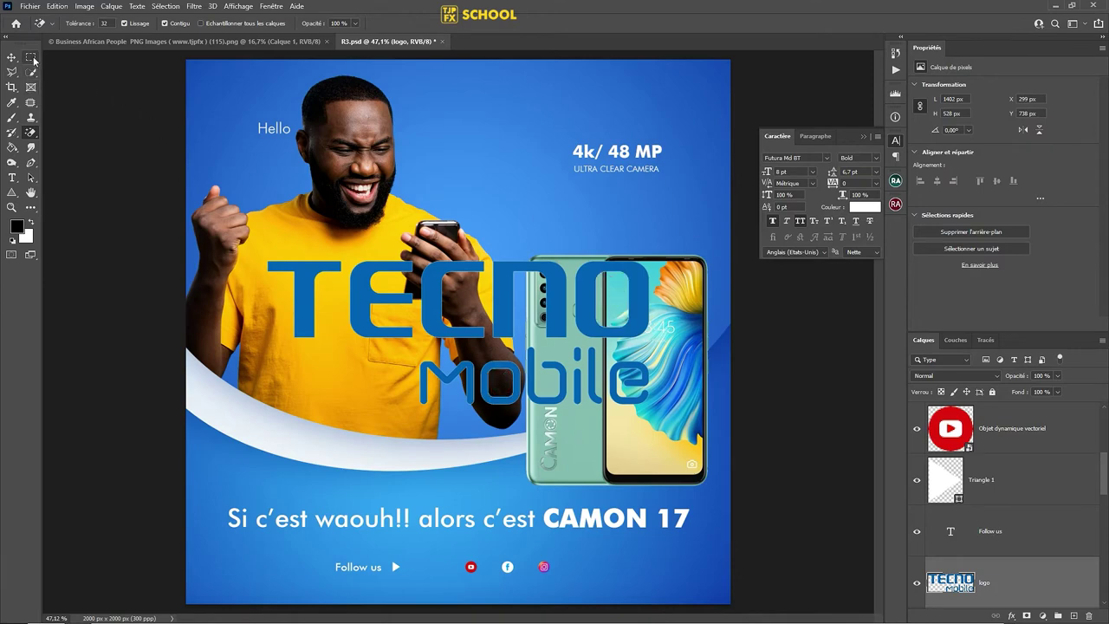
left_click_drag(380, 353, 710, 443)
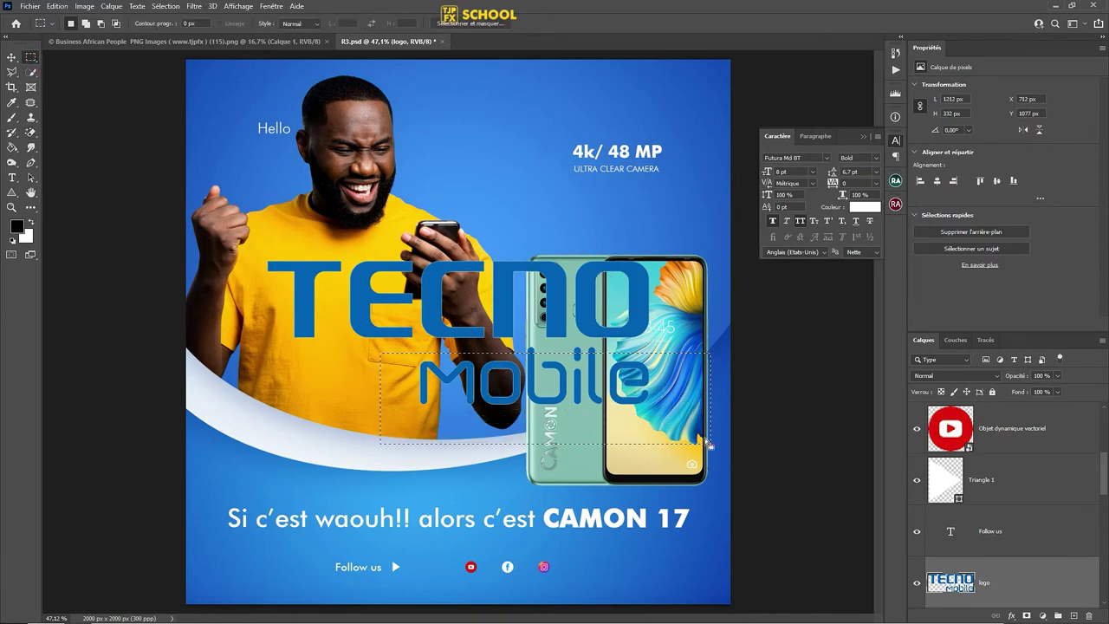
left_click_drag(631, 438, 621, 426)
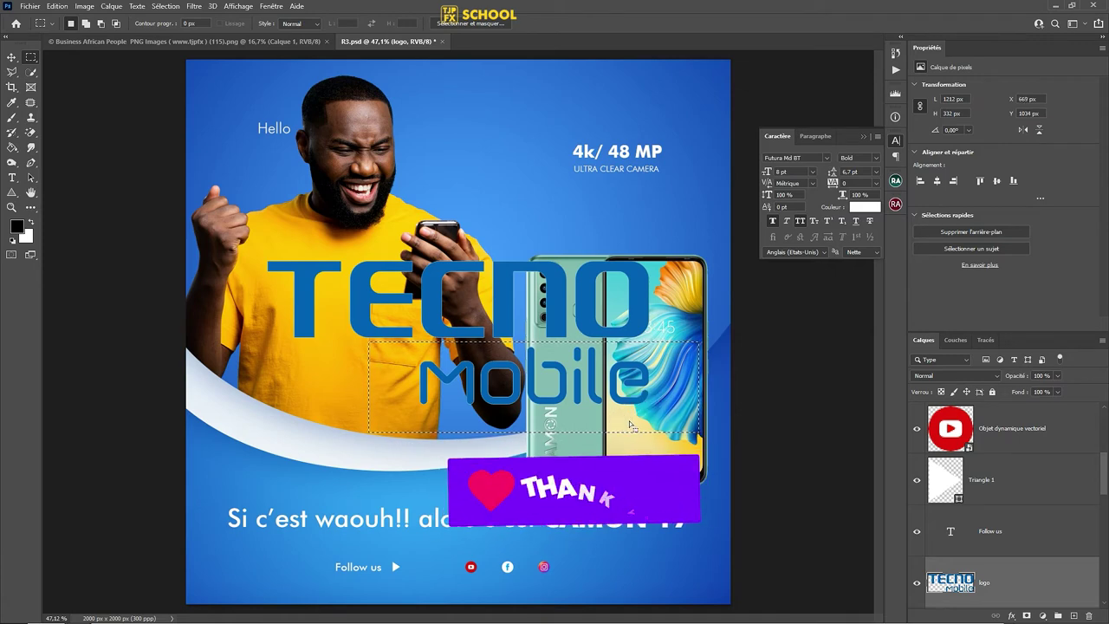
key("Delete")
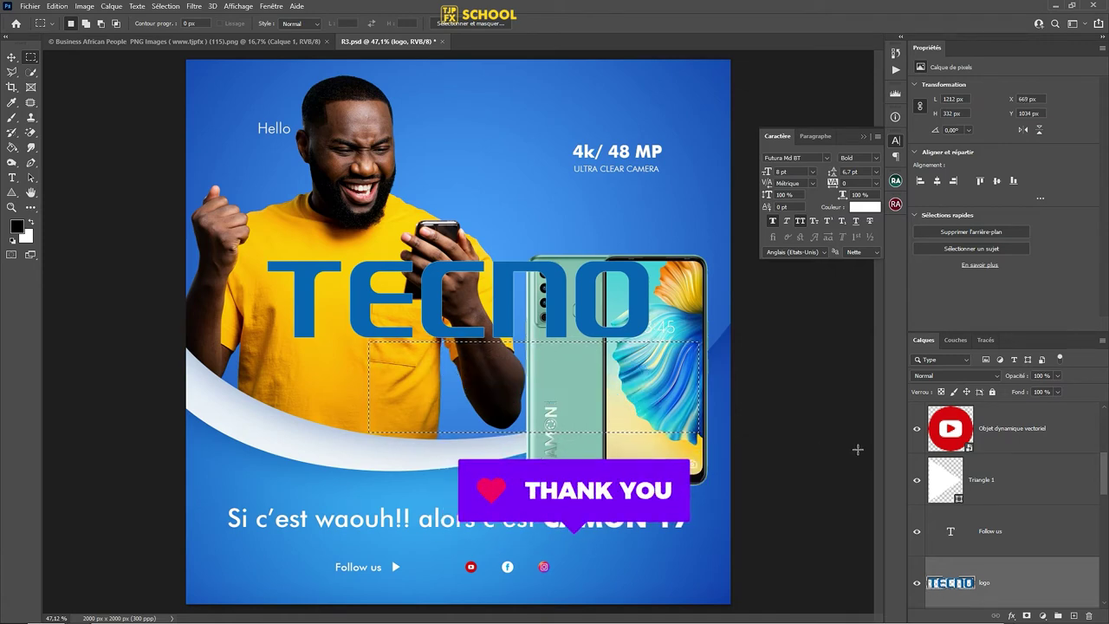
key("ctrl+d")
Try scaling TECNO and moving it above 4k/ 48 MP, then undo the scaling
key("v")
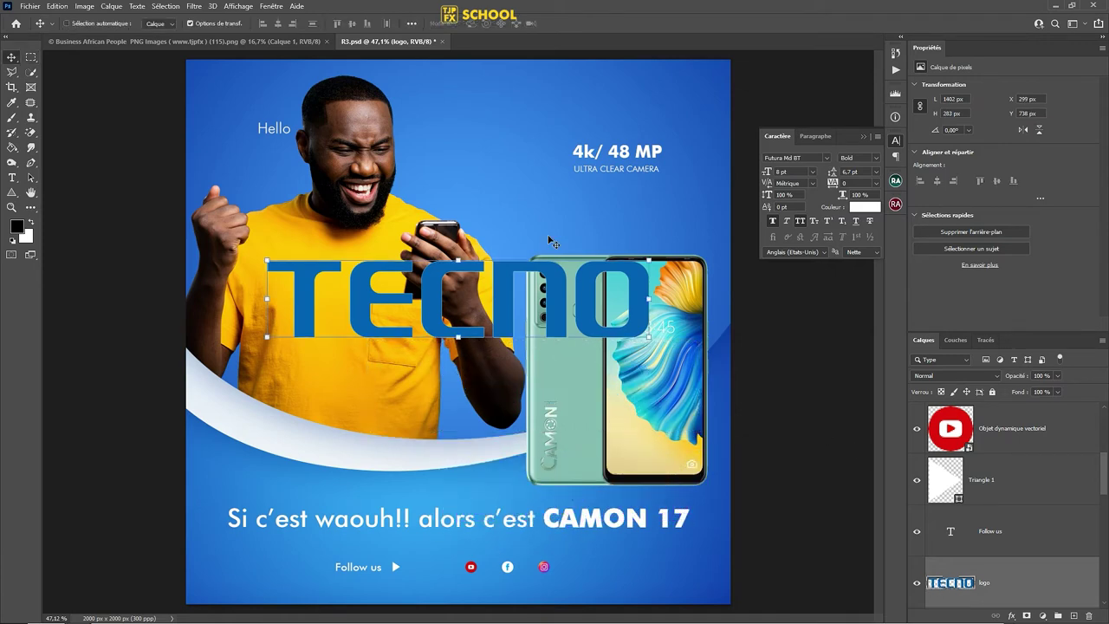
left_click_drag(649, 258, 499, 291)
left_click_drag(462, 325, 654, 127)
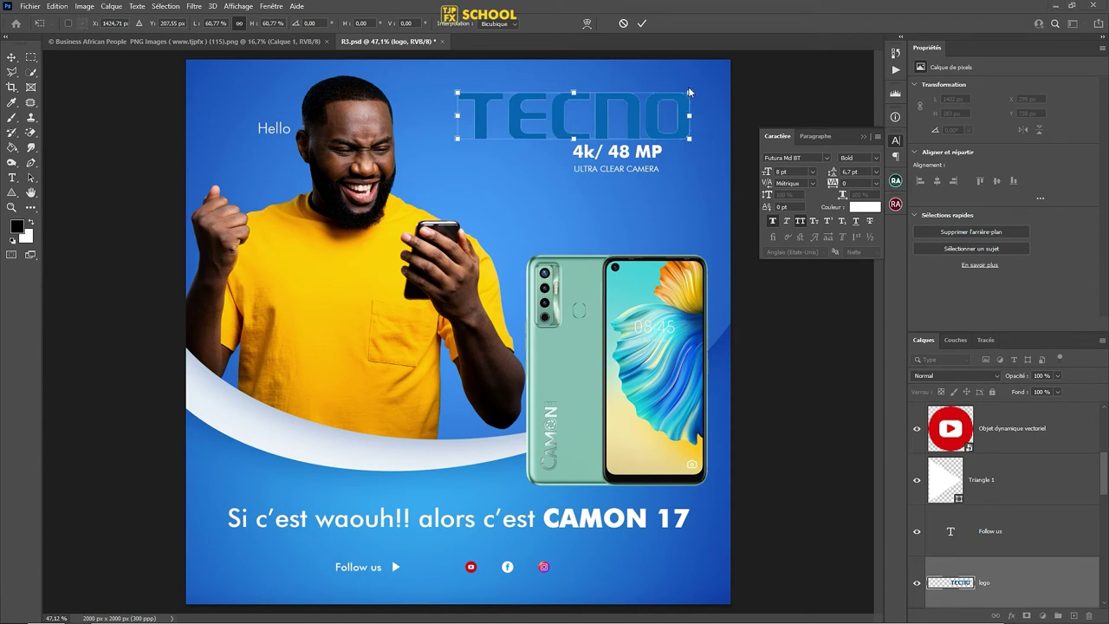
mouse_move(687, 92)
left_mouse_down()
mouse_move(594, 103)
mouse_move(561, 126)
left_mouse_up()
key("Return")
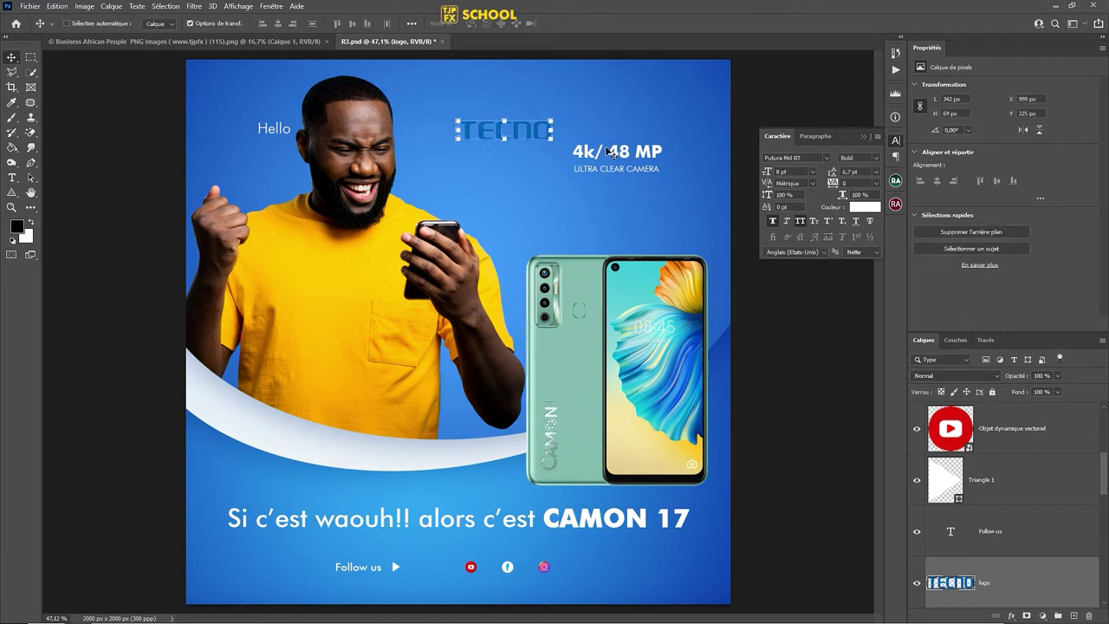
key("ctrl+z")
key("ctrl+z")
key("ctrl+z")
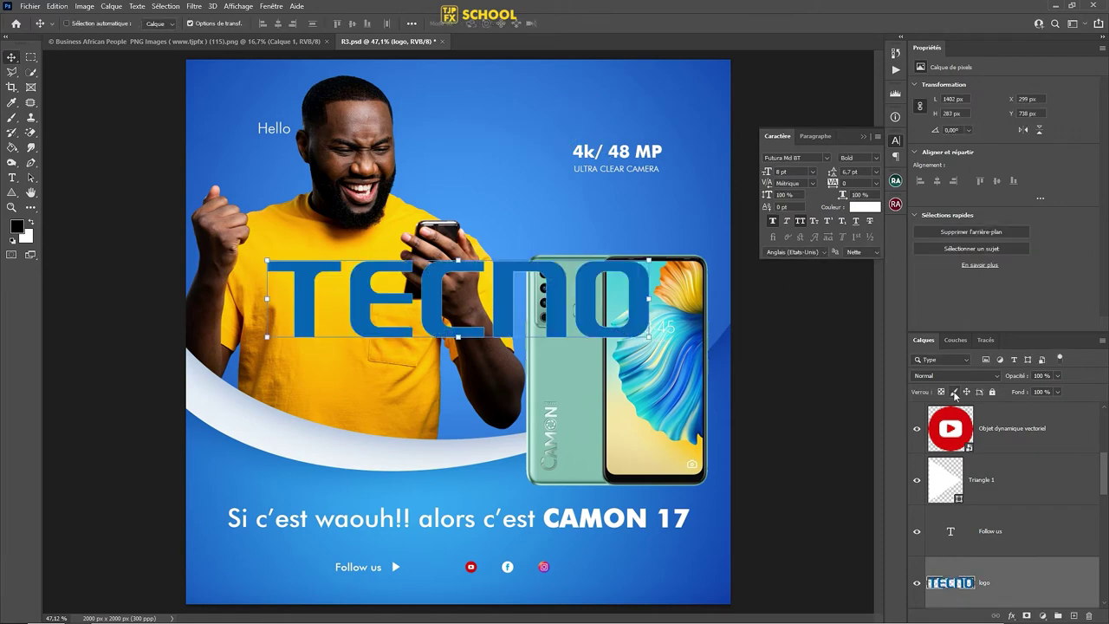
Make TECNO a smart object, shrink it to 264 x 53 px above 4k/ 48 MP, and save
right_click(1092, 573)
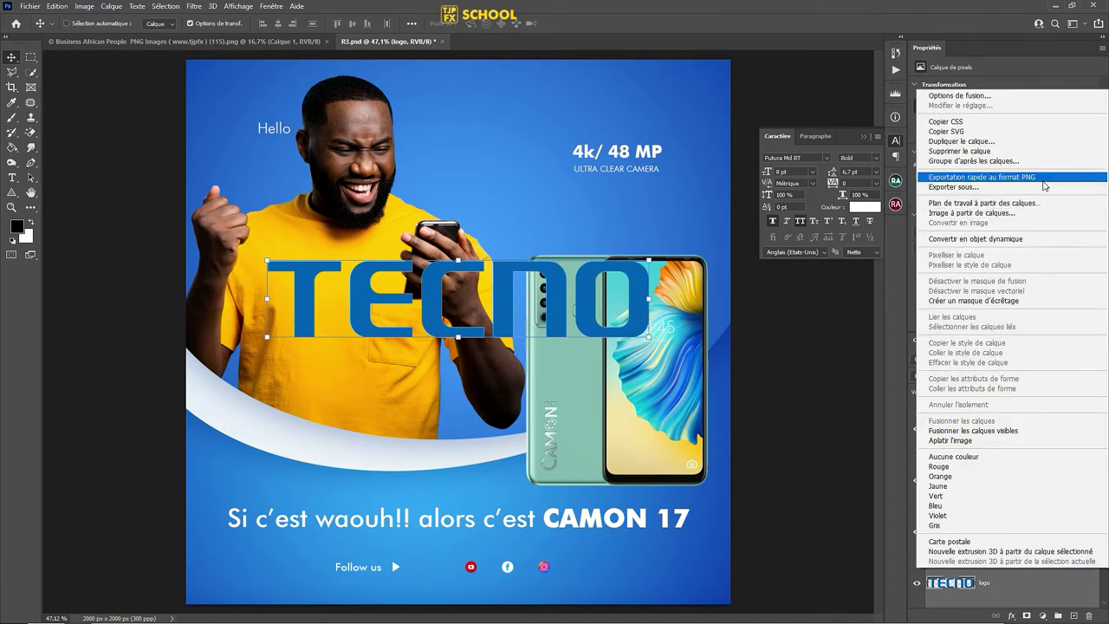
left_click(975, 239)
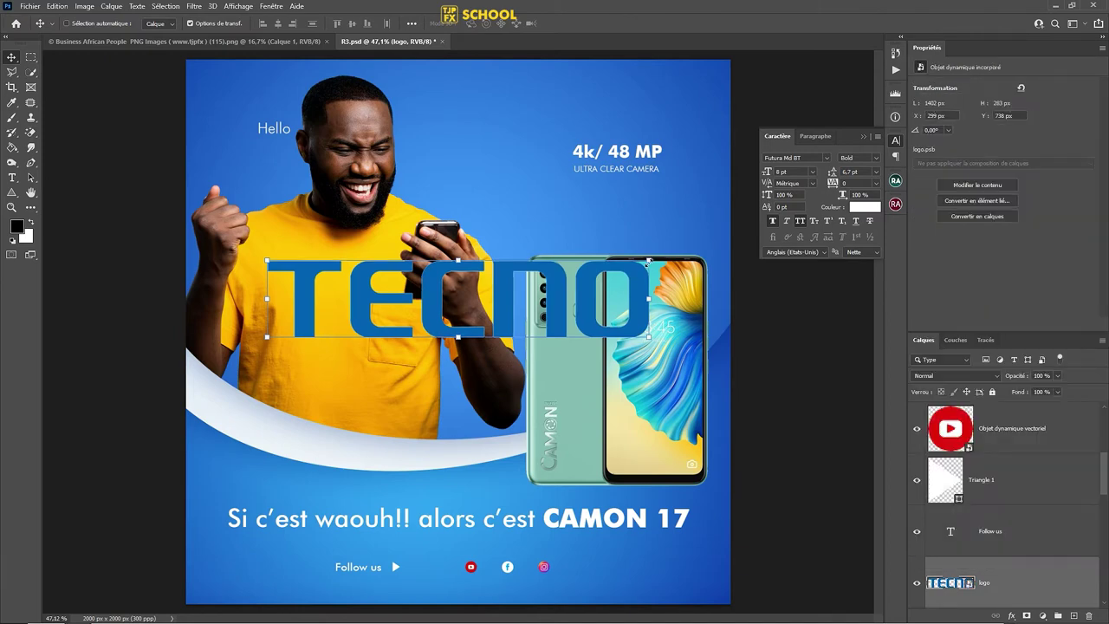
mouse_move(650, 260)
left_mouse_down()
mouse_move(508, 308)
mouse_move(343, 323)
mouse_move(641, 107)
left_mouse_up()
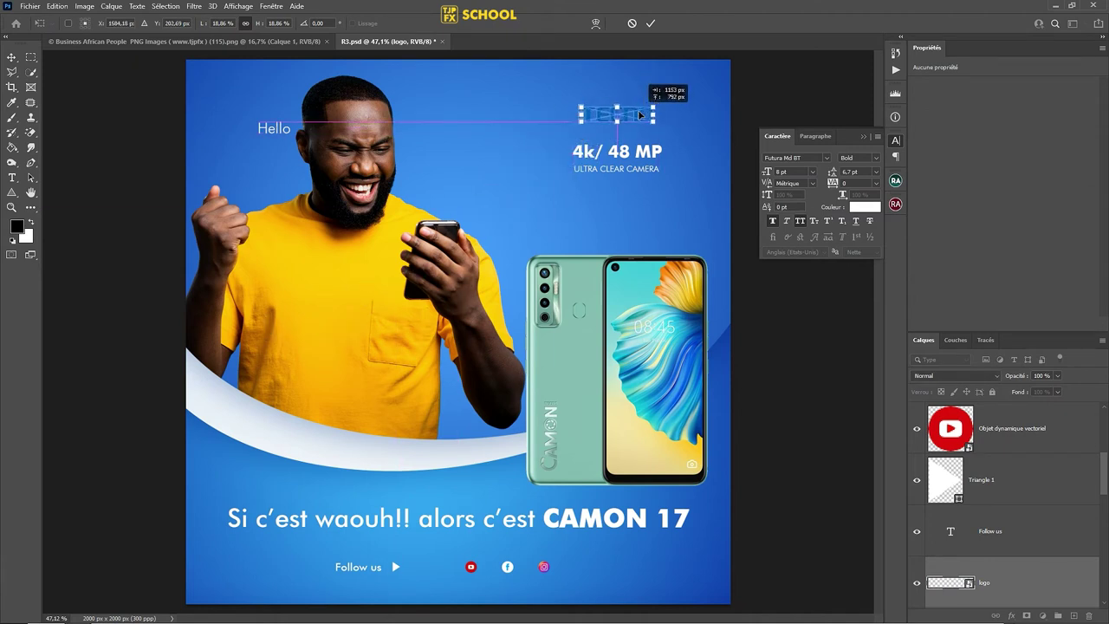
left_click_drag(642, 107, 641, 116)
key("ctrl+s")
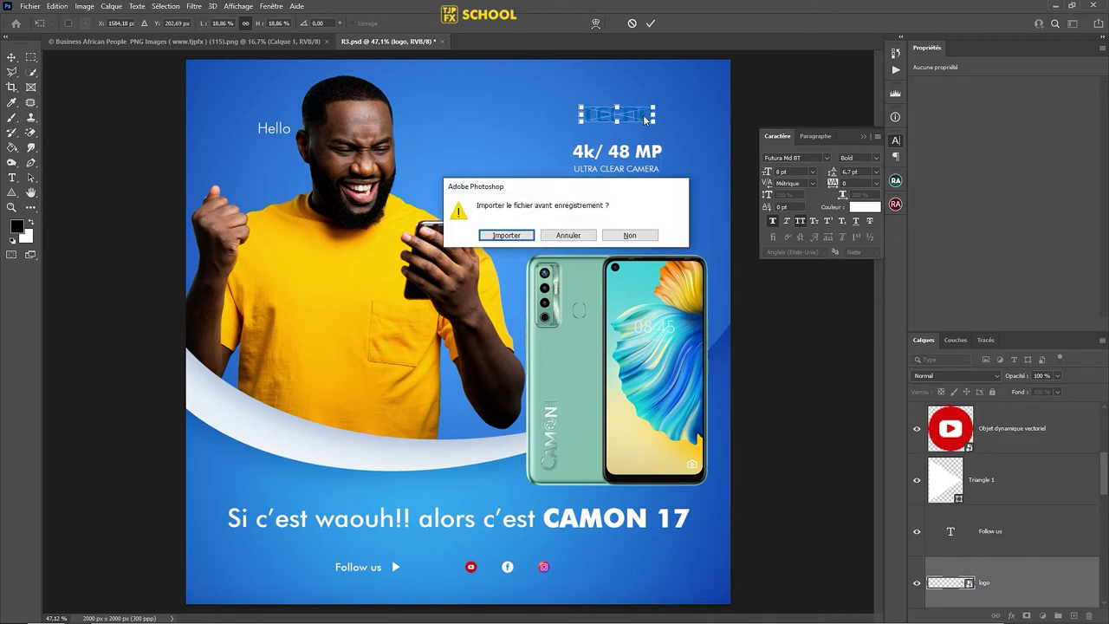
left_click(631, 235)
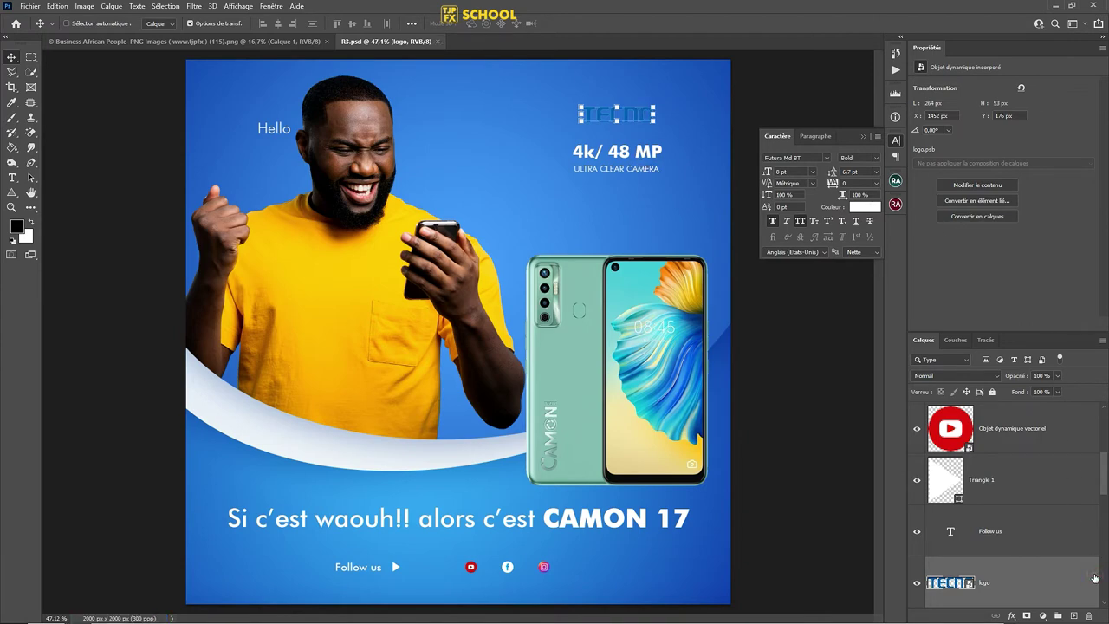
Add a white Color Overlay to the TECNO logo layer
double_click(1095, 578)
left_click(694, 488)
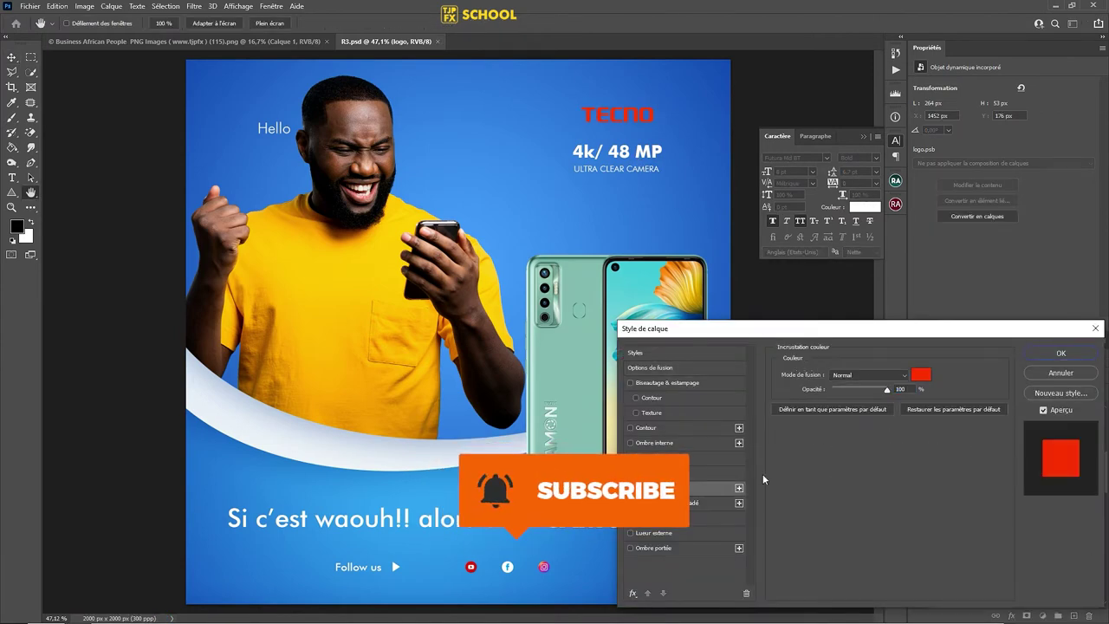
left_click(920, 374)
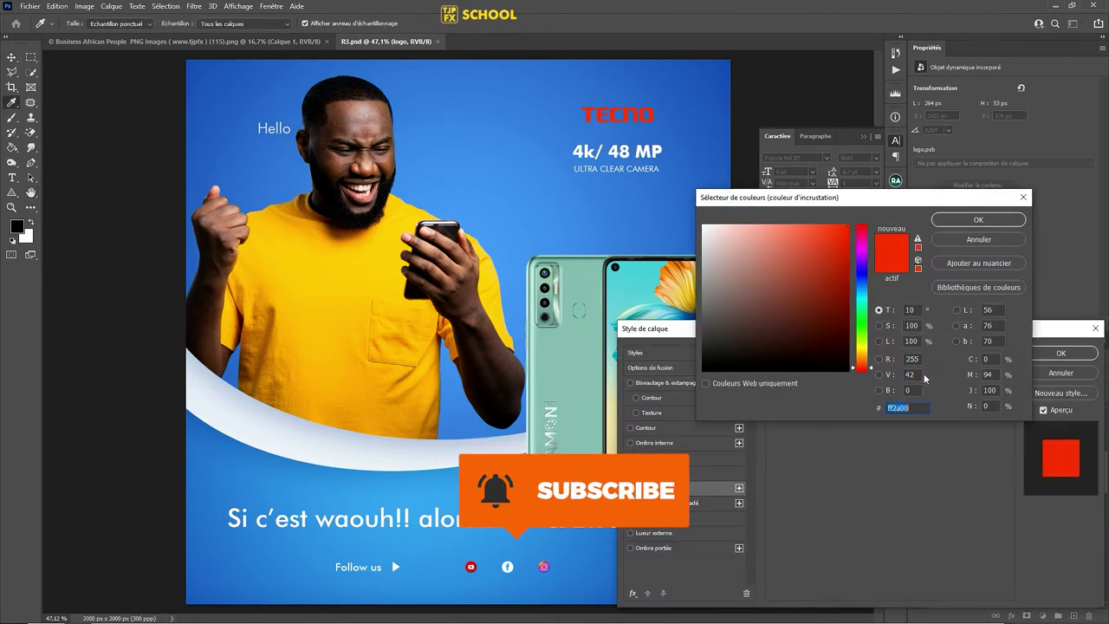
left_click(584, 144)
key("Return")
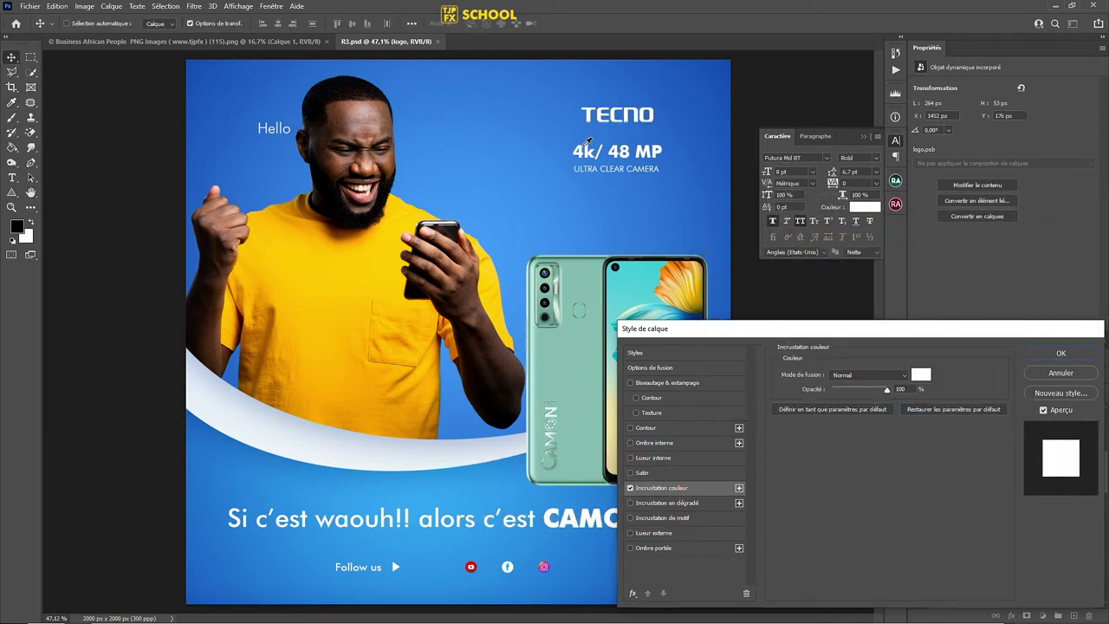
key("Return")
Select the 4k/ 48 MP heading and start enlarging it
scroll(666, 151, "up", 5)
scroll(633, 174, "up", 2)
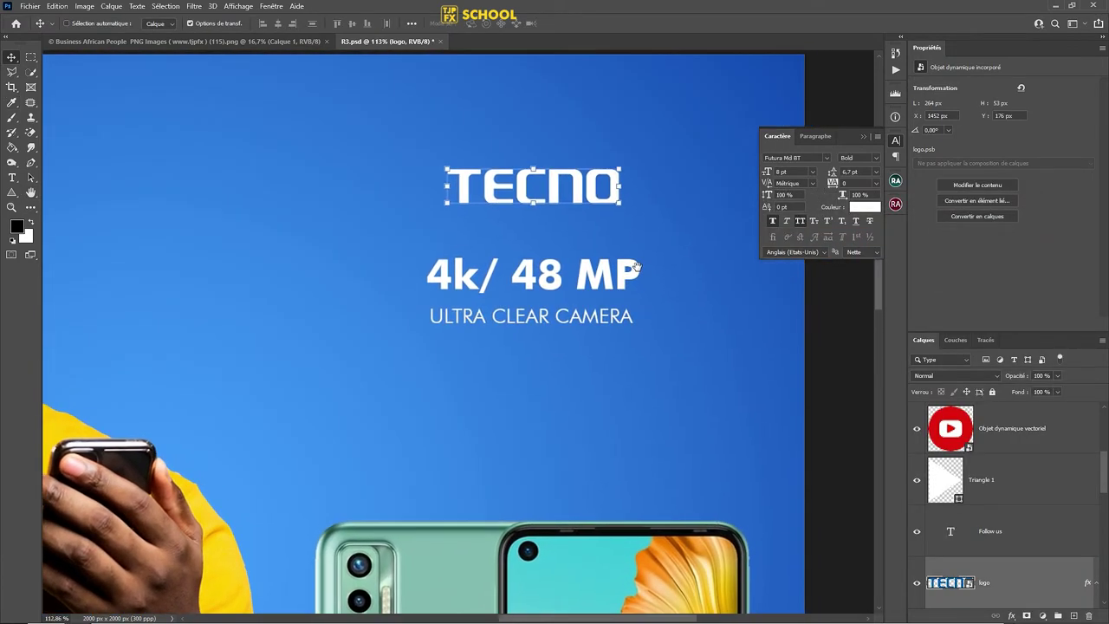
left_click(640, 276)
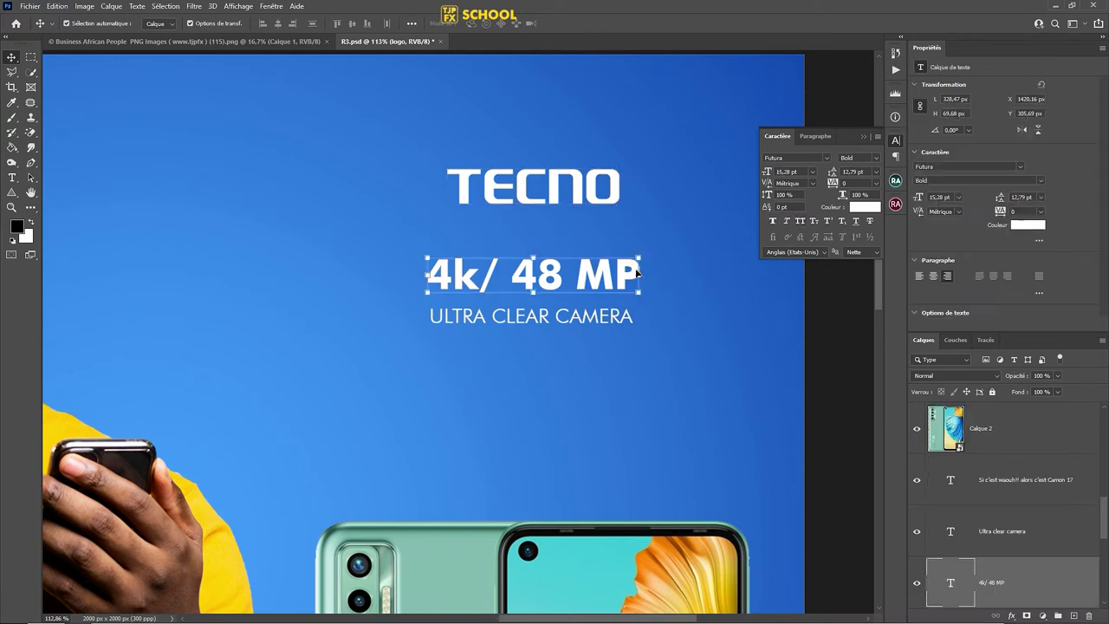
left_click_drag(641, 255, 681, 228)
key("Return")
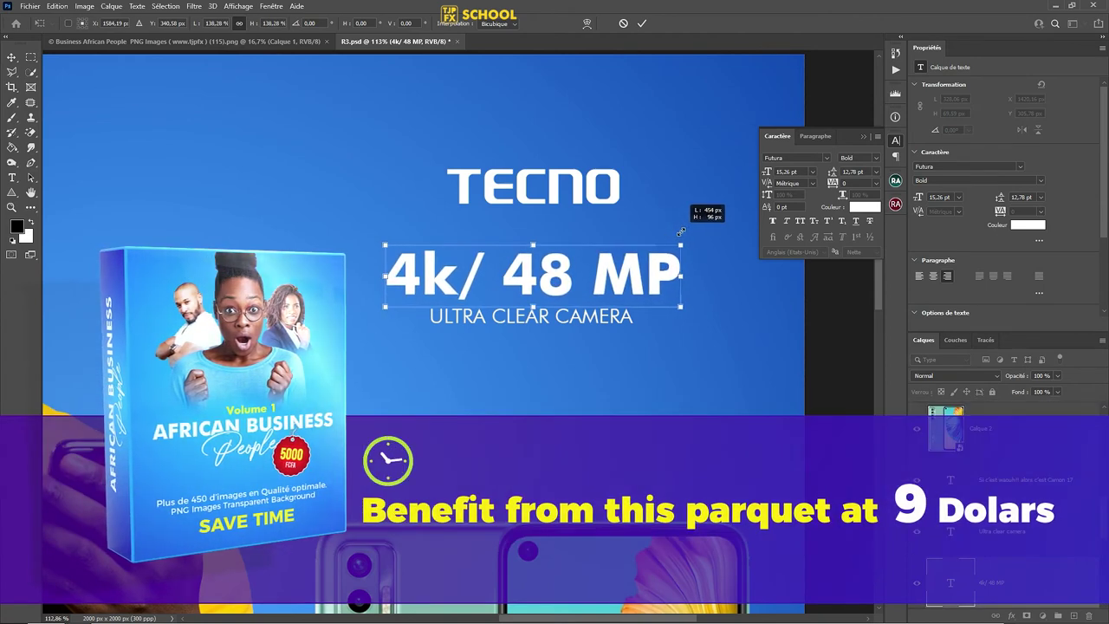
Commit 4k/ 48 MP at 21.13 pt, save, and enlarge ULTRA CLEAR CAMERA to 8.61 pt
key("Return")
key("ctrl+s")
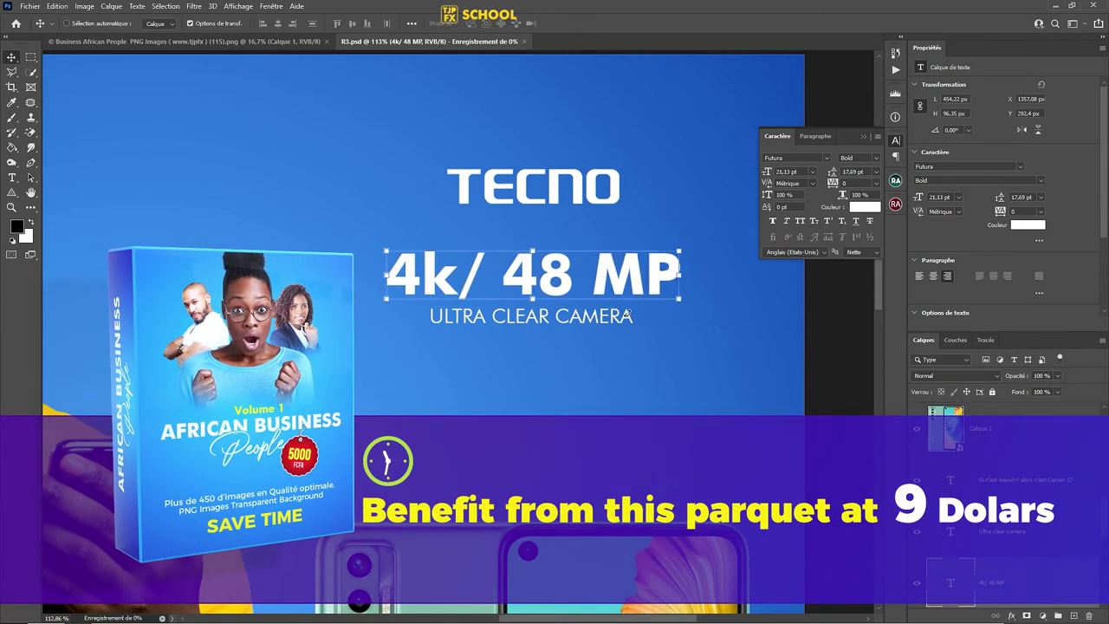
left_click(631, 320)
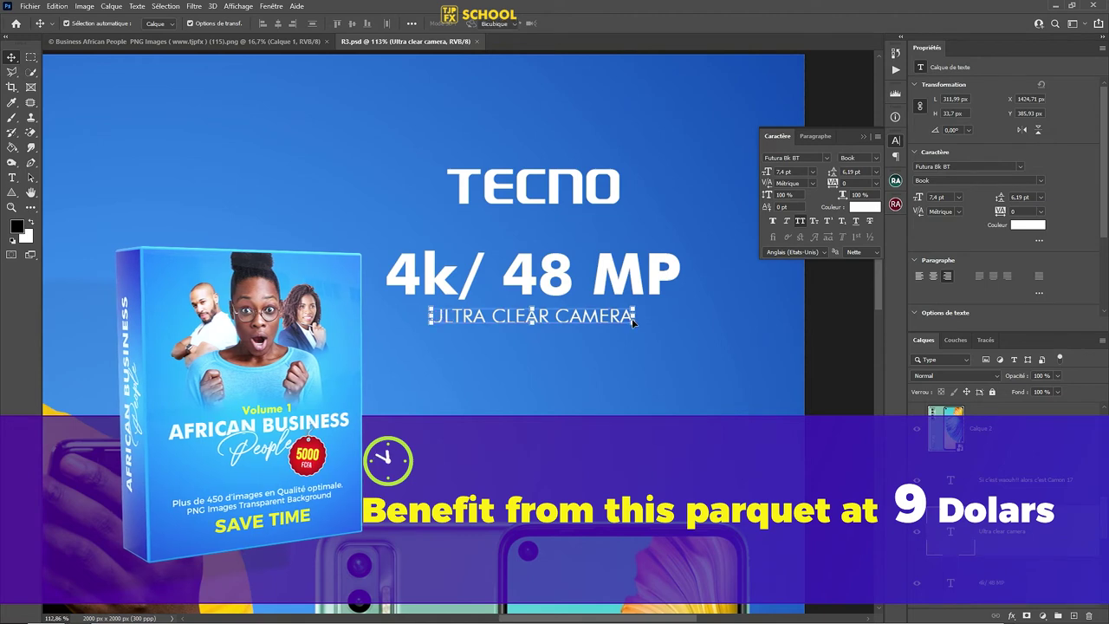
key("ctrl+t")
left_click_drag(635, 303, 652, 295)
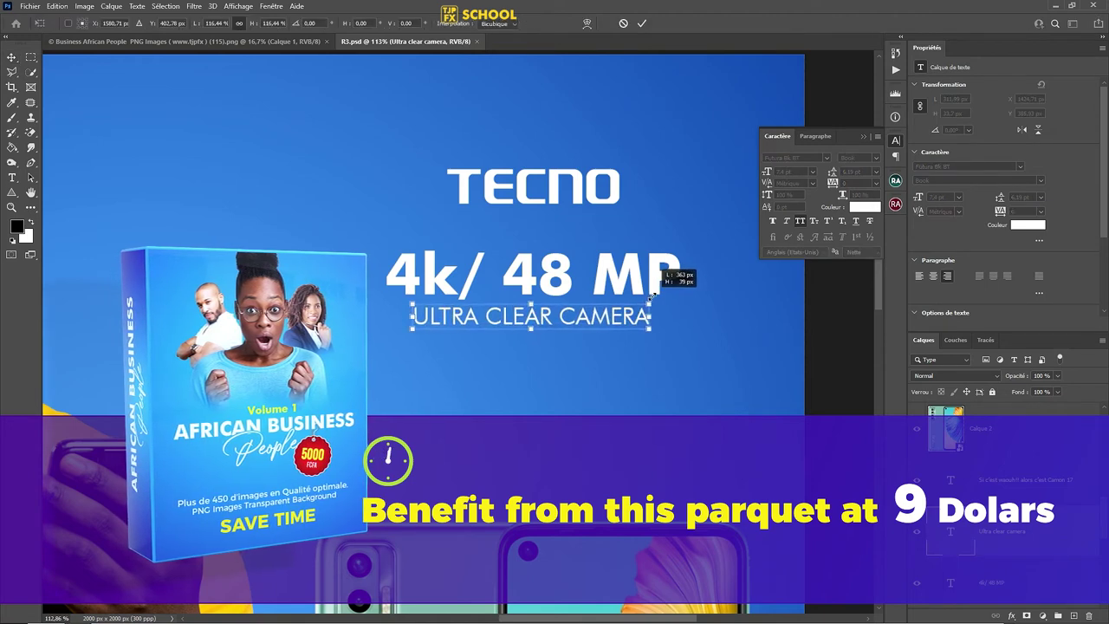
key("Return")
Select the 4k/ 48 MP text layer in the Layers panel
scroll(652, 296, "down", 1)
scroll(652, 299, "down", 1)
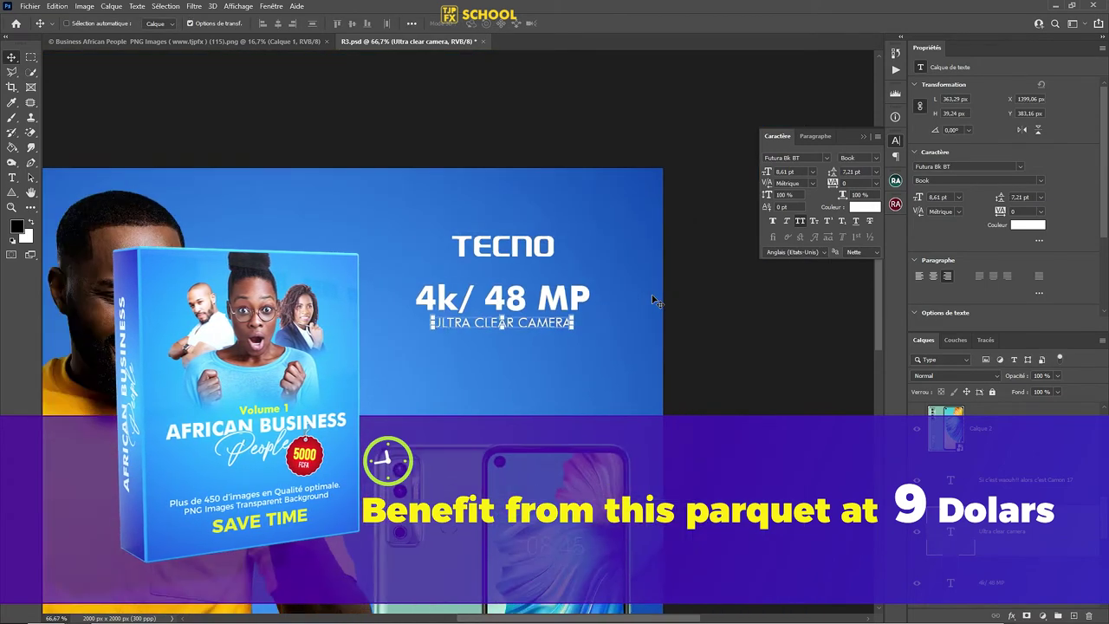
scroll(659, 303, "down", 1)
scroll(540, 302, "up", 1)
scroll(540, 301, "up", 2)
left_click(1090, 577)
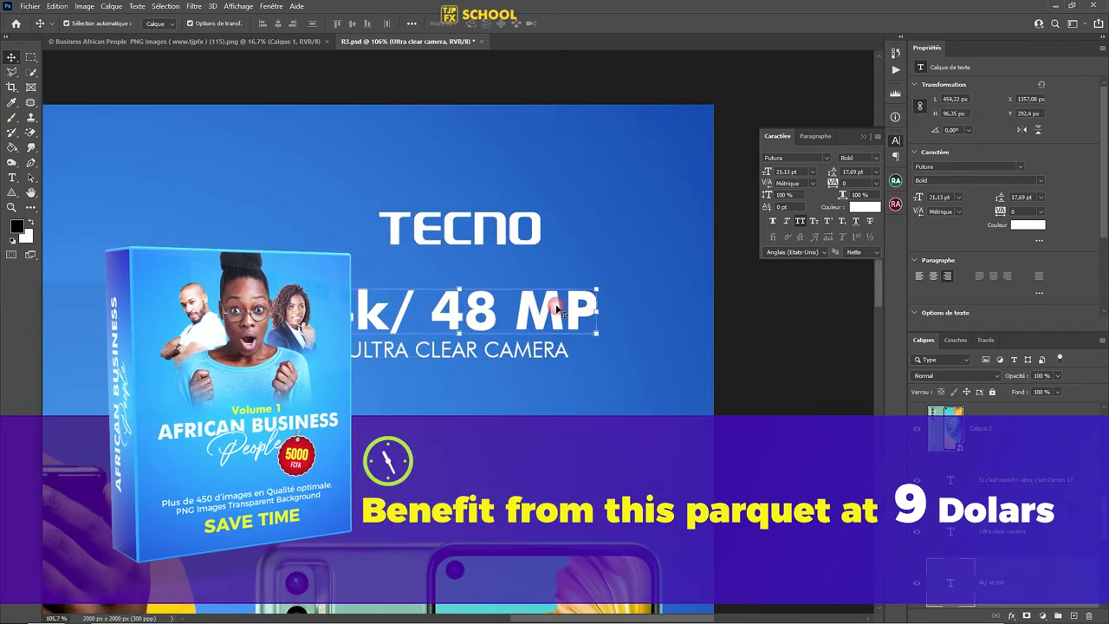
Add a Gradient Overlay to 4k/ 48 MP with a -90 angle
double_click(1090, 572)
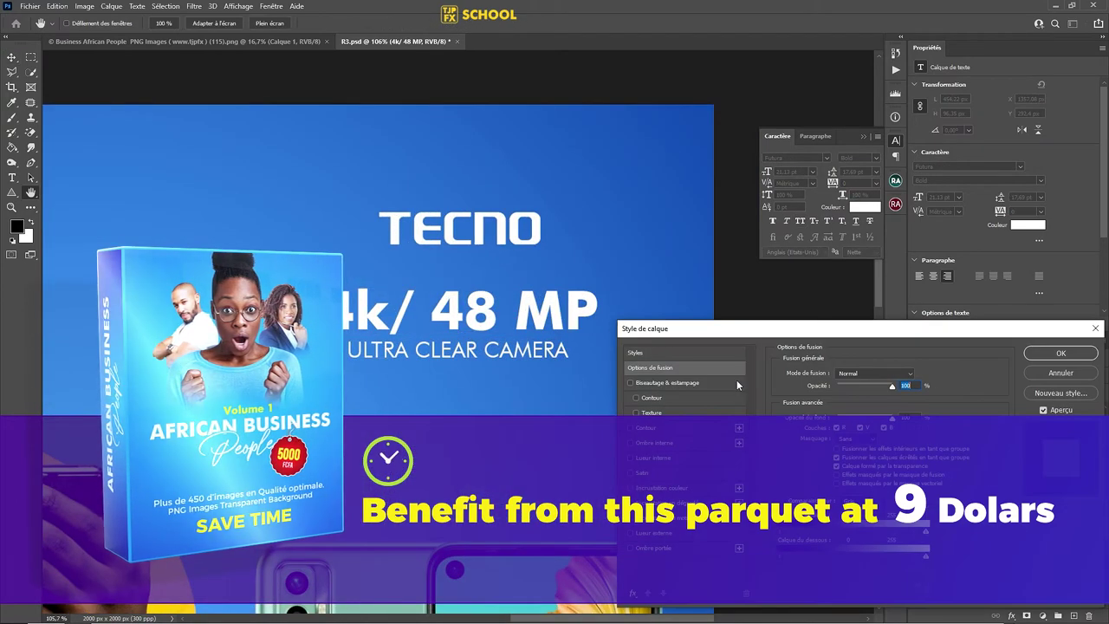
left_click(667, 503)
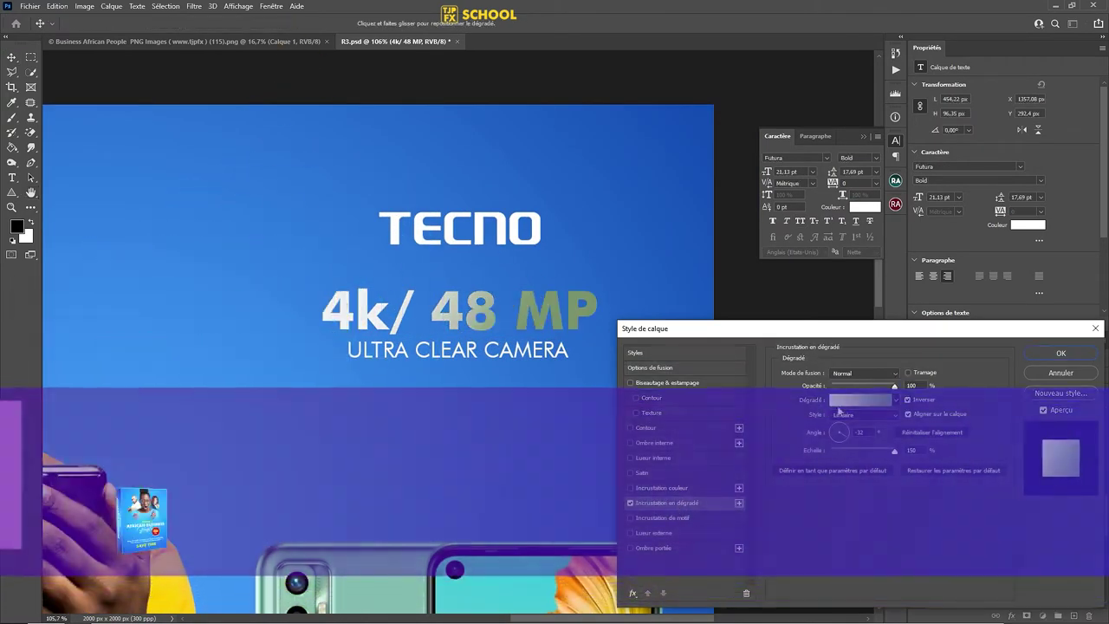
left_click_drag(843, 443, 838, 444)
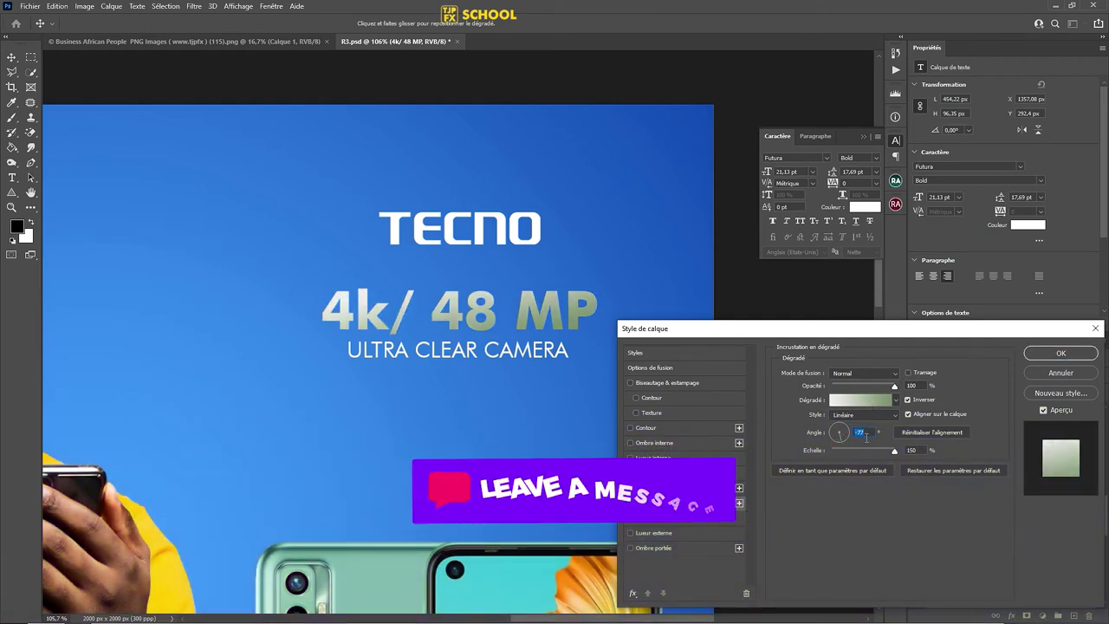
type("-90")
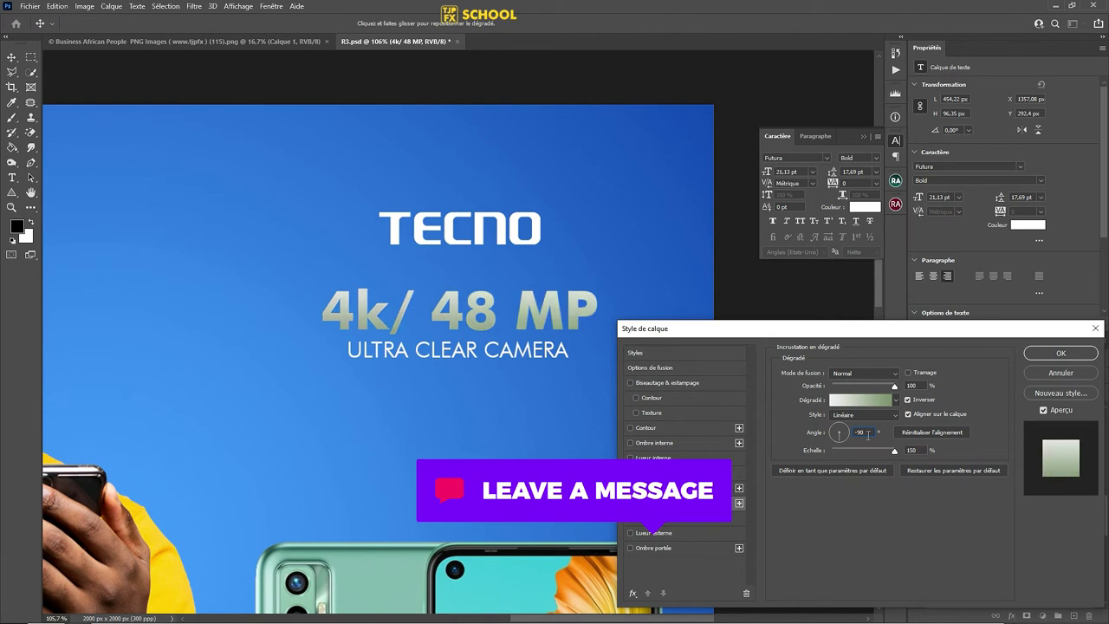
Set the gradient's left stop to golden yellow #eccf10
left_click(880, 406)
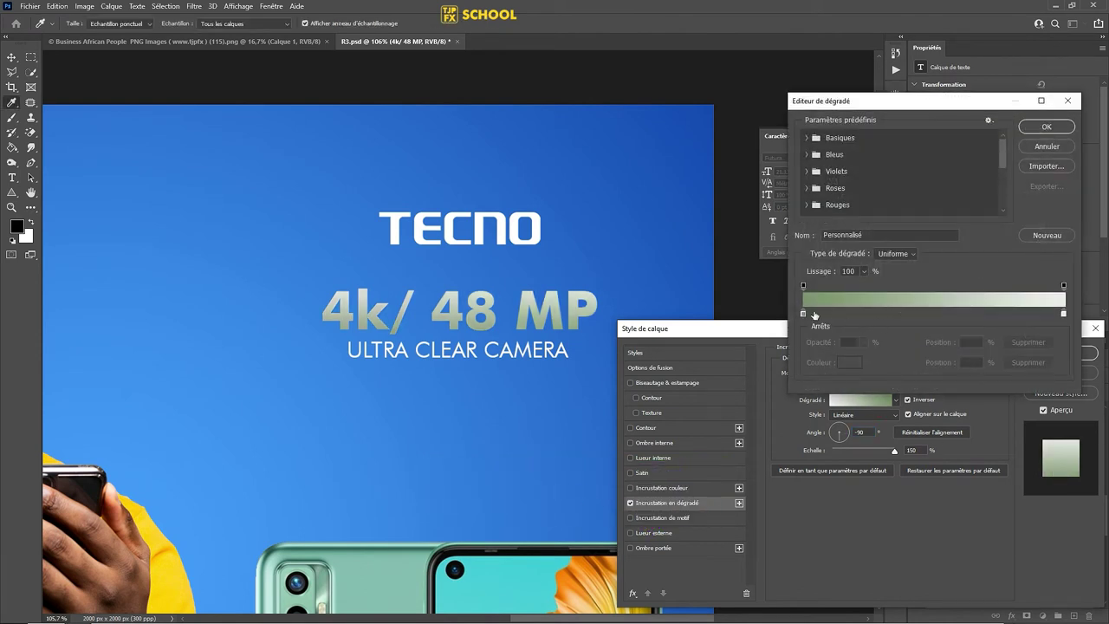
left_click(804, 314)
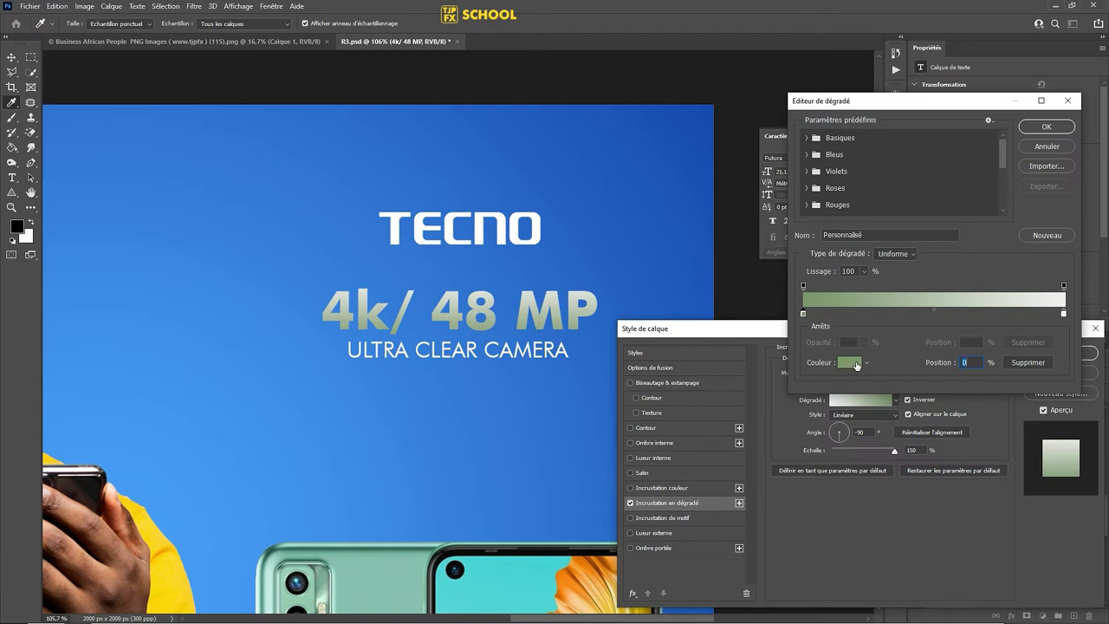
left_click(856, 365)
left_click(865, 357)
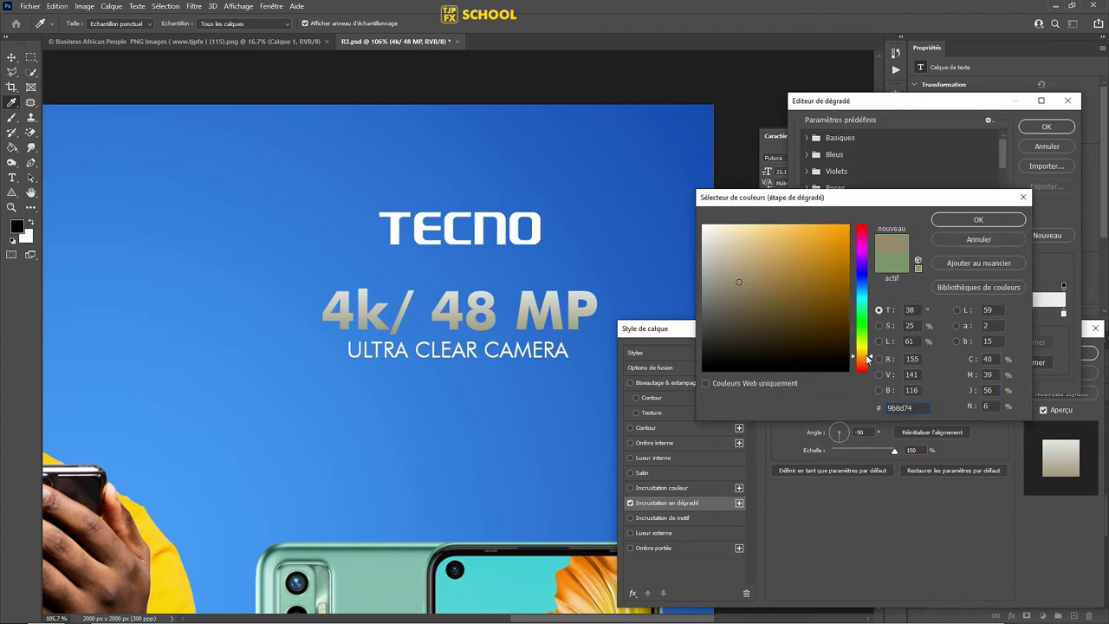
left_click_drag(870, 359, 865, 356)
left_click(839, 247)
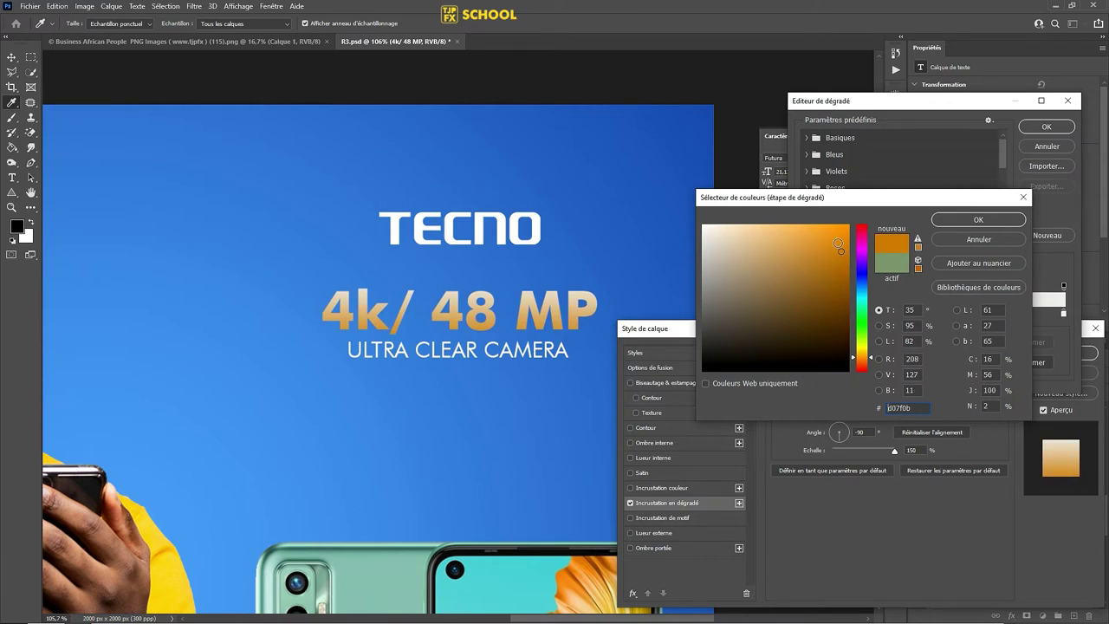
left_click_drag(865, 371, 864, 350)
left_click_drag(840, 251, 839, 231)
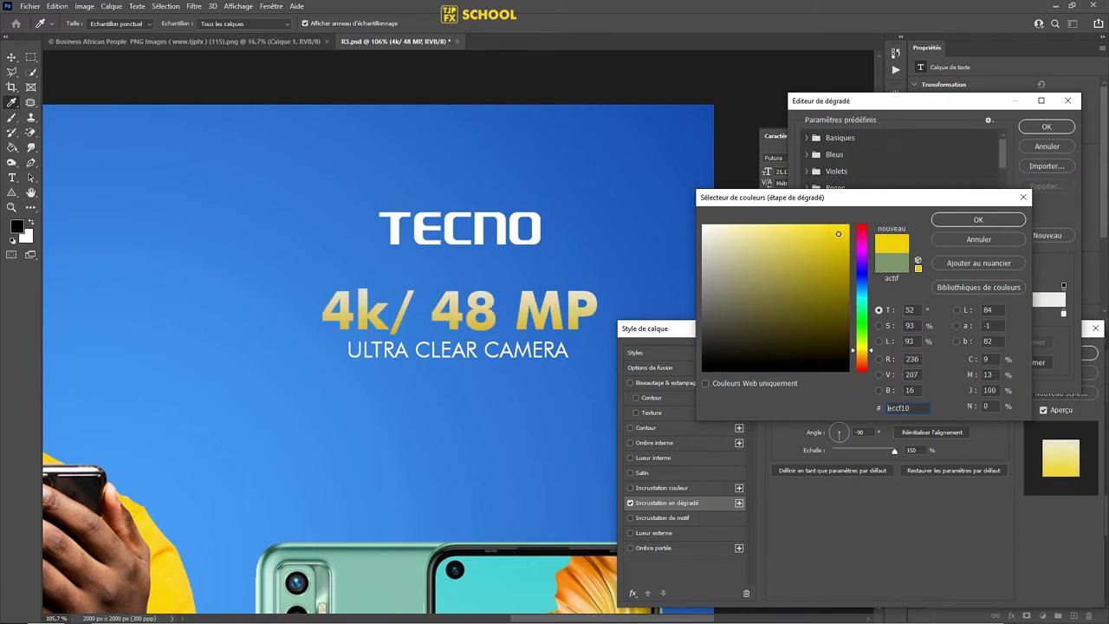
left_click(946, 222)
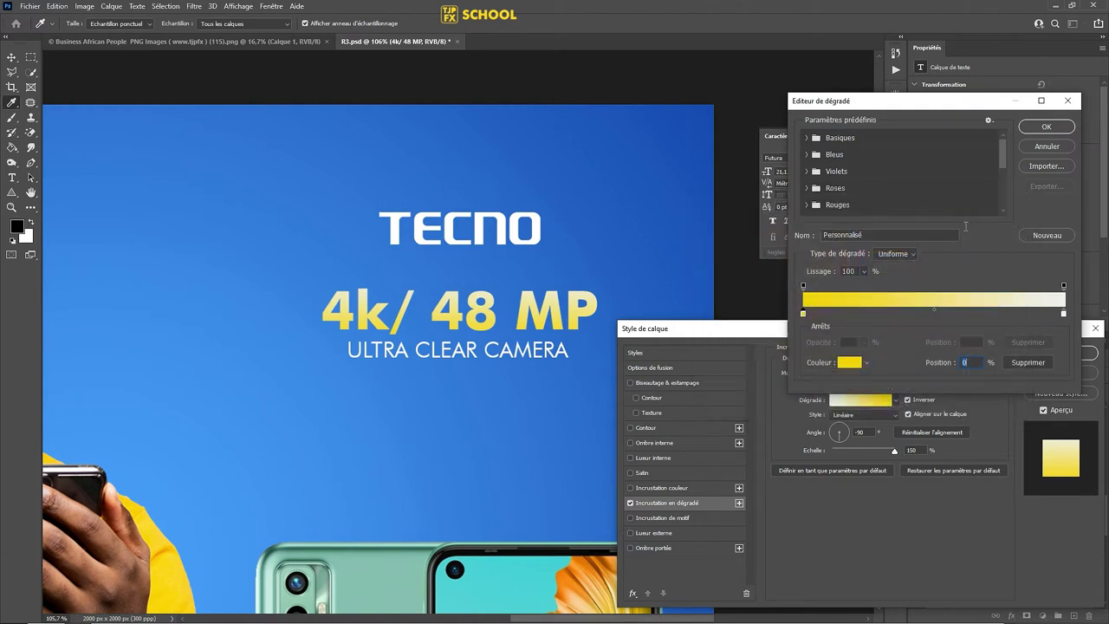
Set the right stop to pale cream #ffe9c7 and accept the gradient
left_click(1064, 315)
left_click(849, 363)
left_click_drag(865, 353, 867, 357)
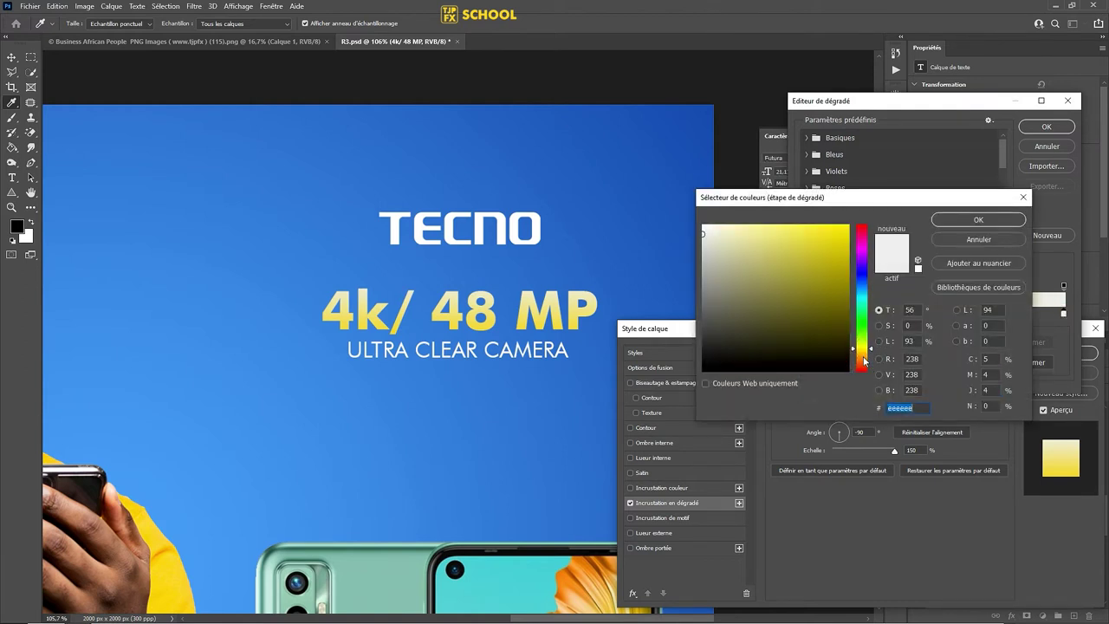
left_click_drag(750, 228, 737, 228)
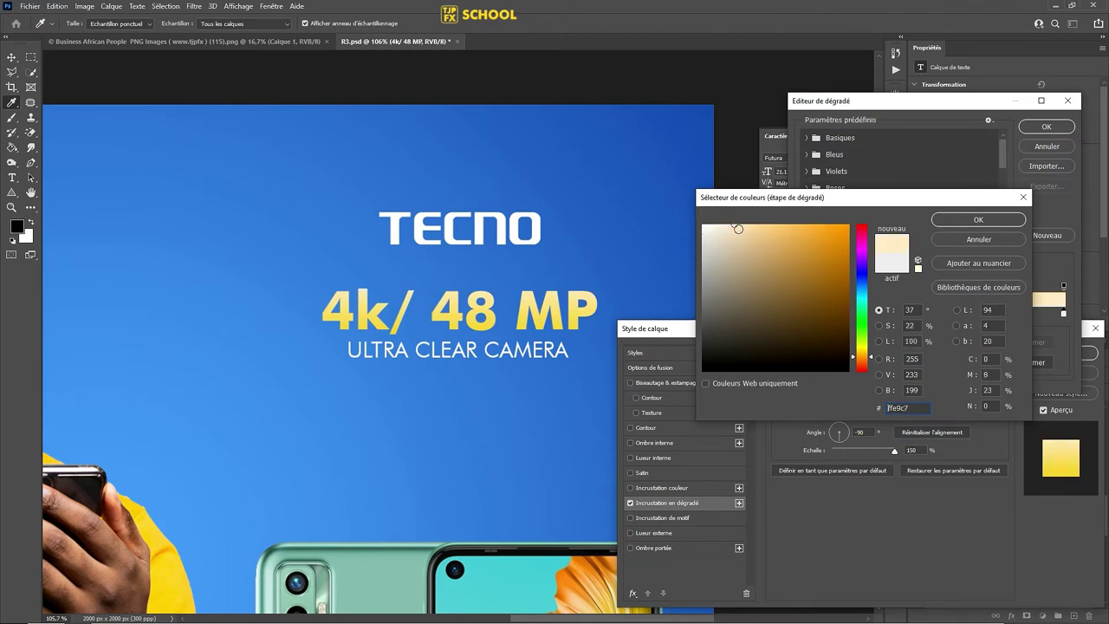
left_click(1011, 221)
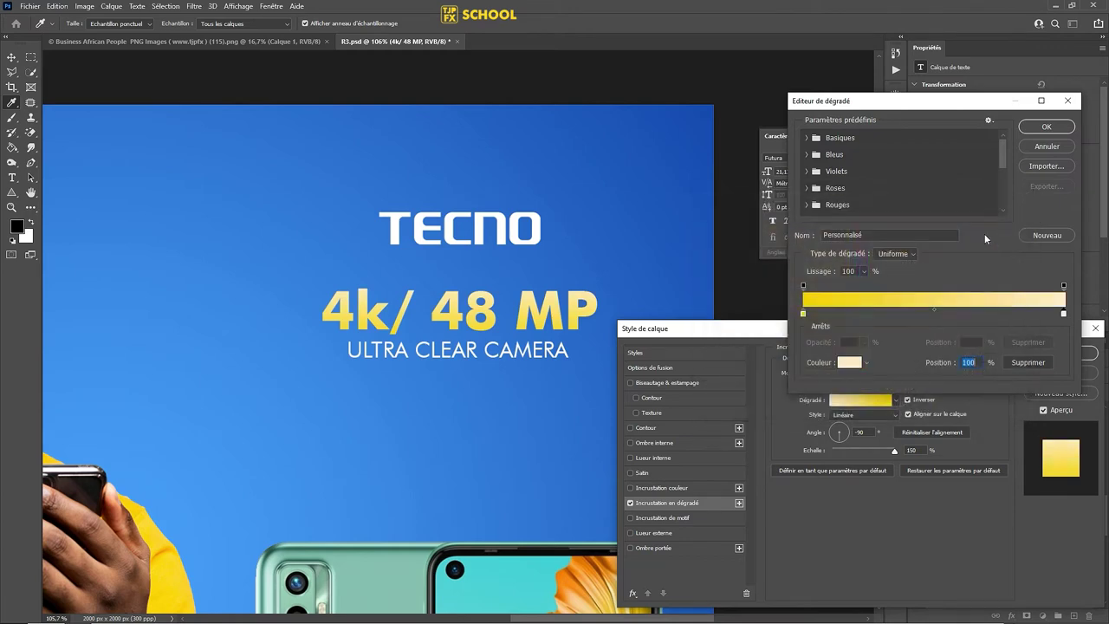
key("Return")
key("Return")
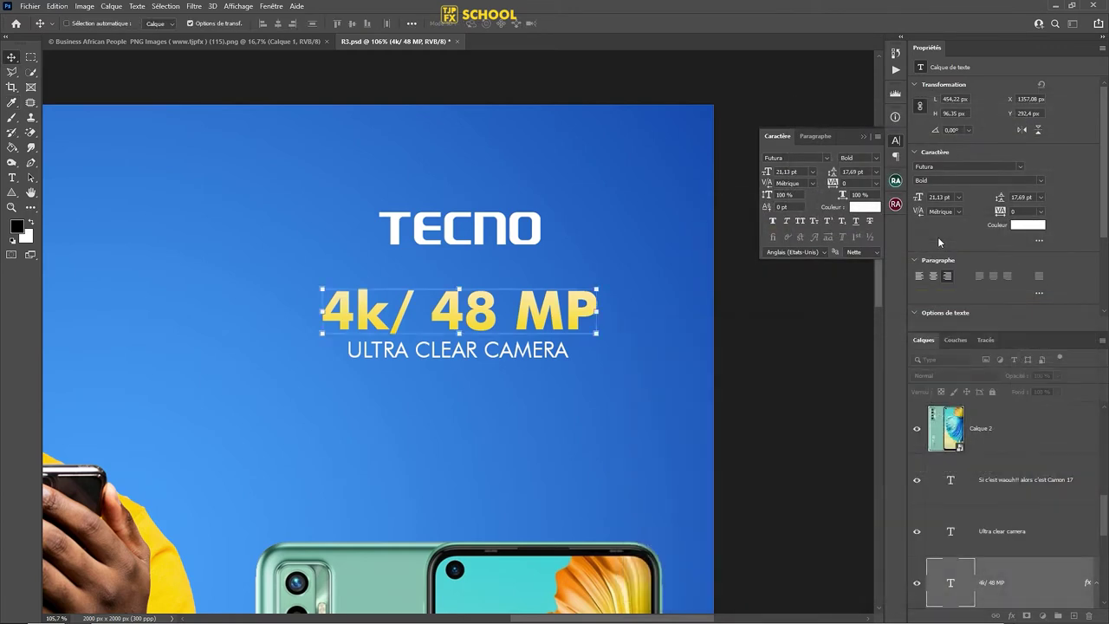
Copy the gradient overlay onto the ULTRA CLEAR CAMERA layer and save the poster
scroll(1002, 442, "down", 2)
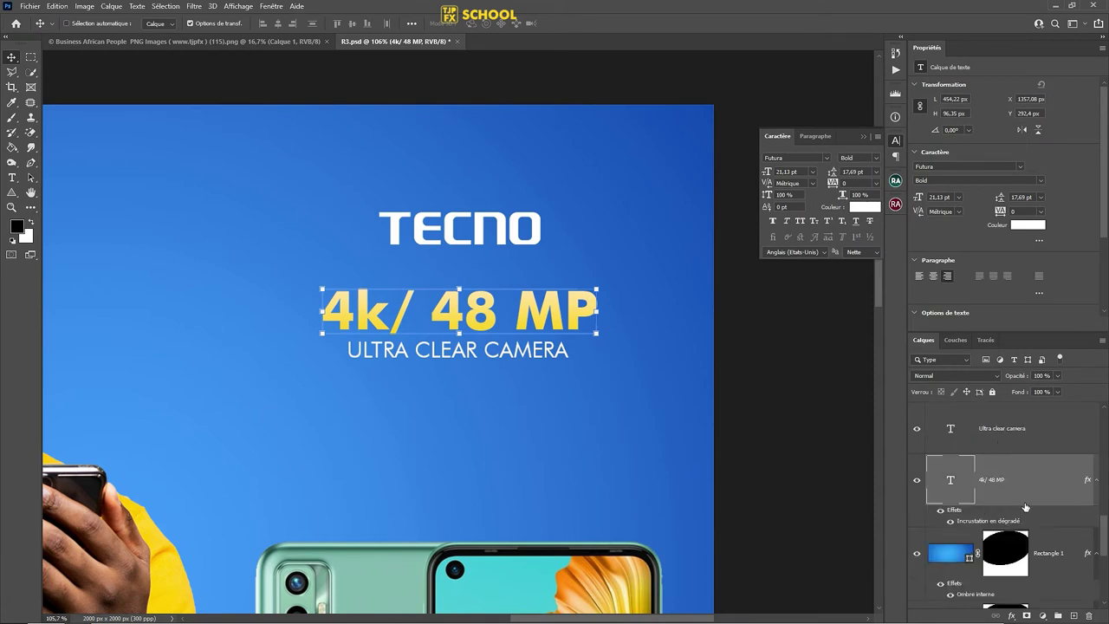
left_click_drag(1008, 524, 1005, 428)
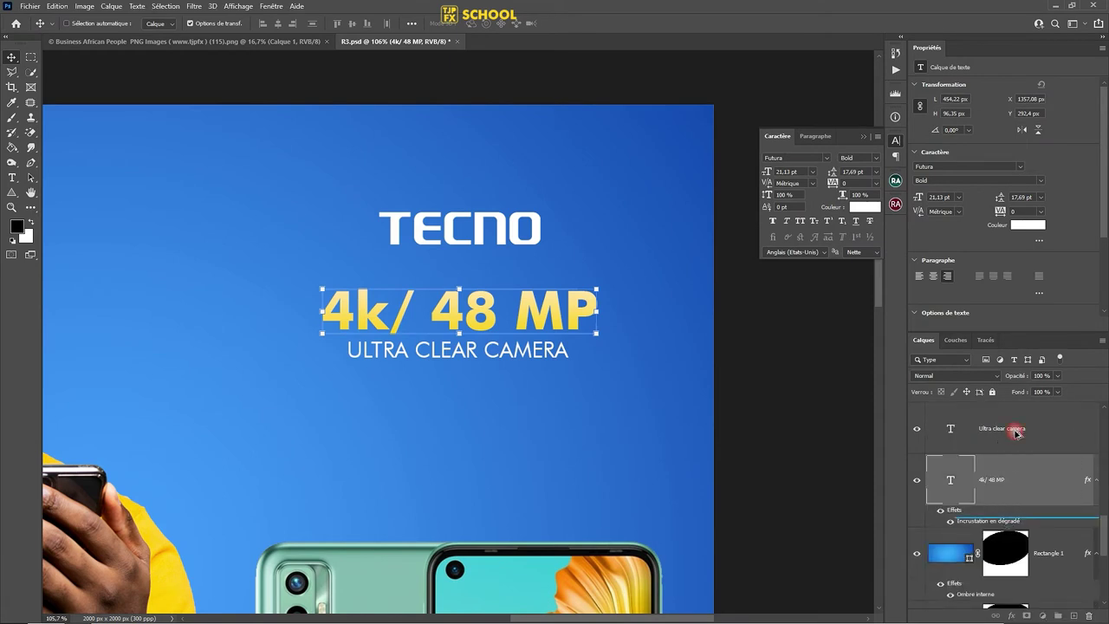
scroll(526, 367, "down", 1)
scroll(526, 367, "down", 1)
scroll(527, 365, "down", 1)
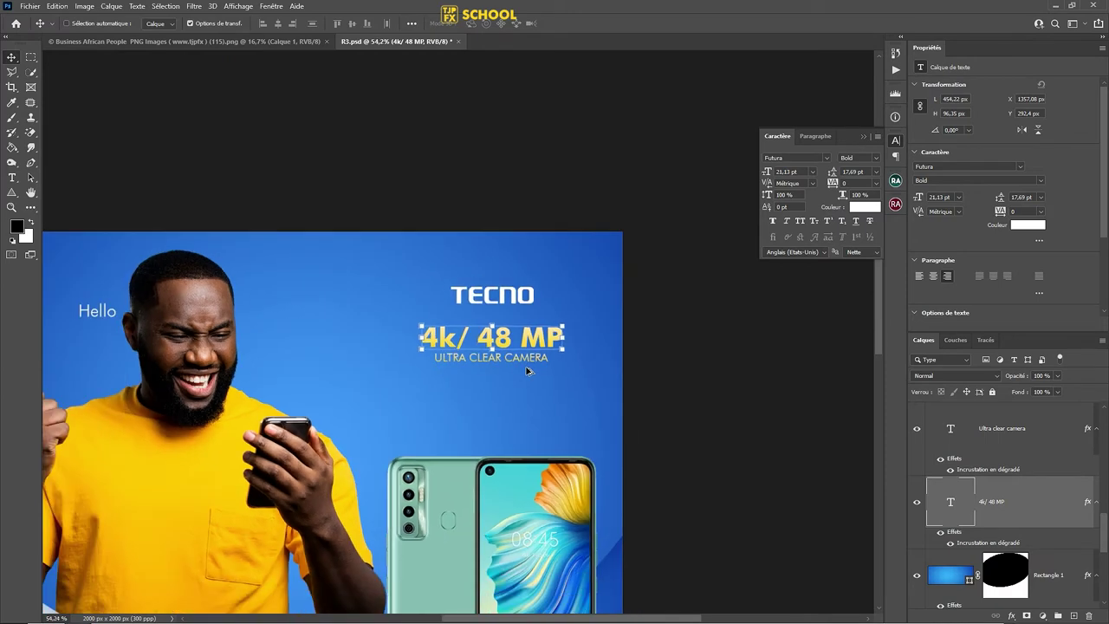
scroll(526, 371, "down", 1)
key("ctrl+s")
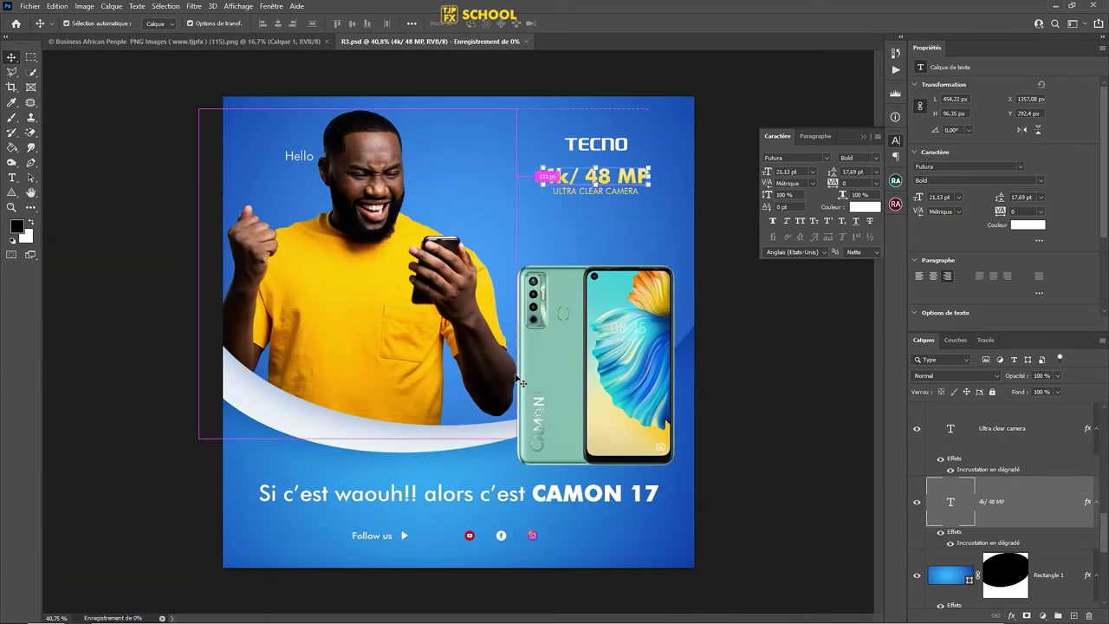
key("ctrl")
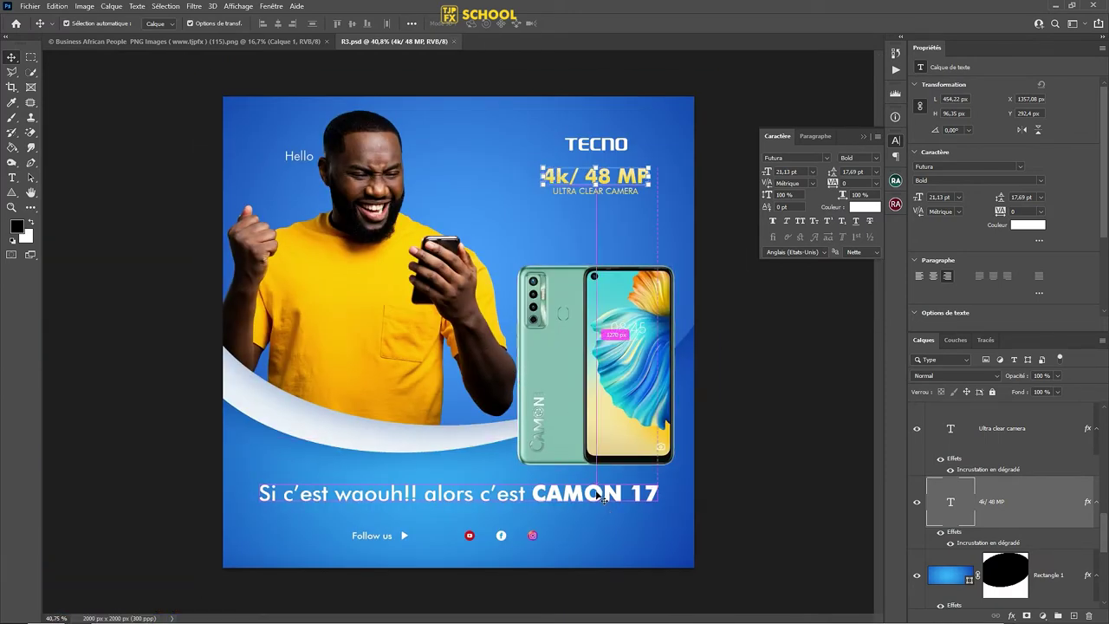
left_click(605, 494, "ctrl")
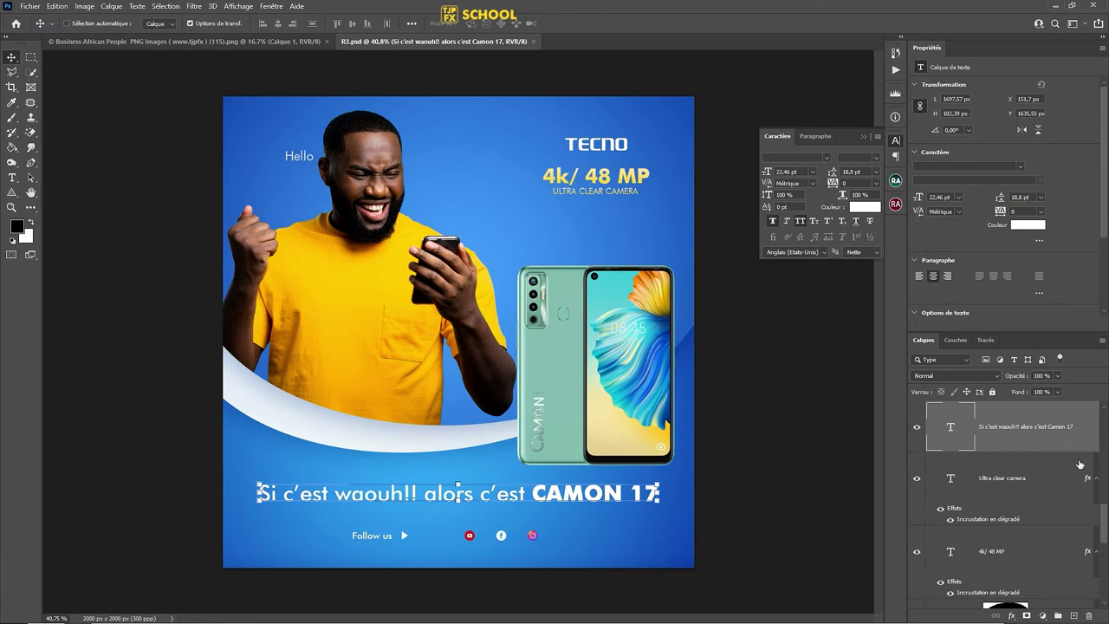
Give the slogan a drop shadow with 5 px size and reduced distance
double_click(1094, 424)
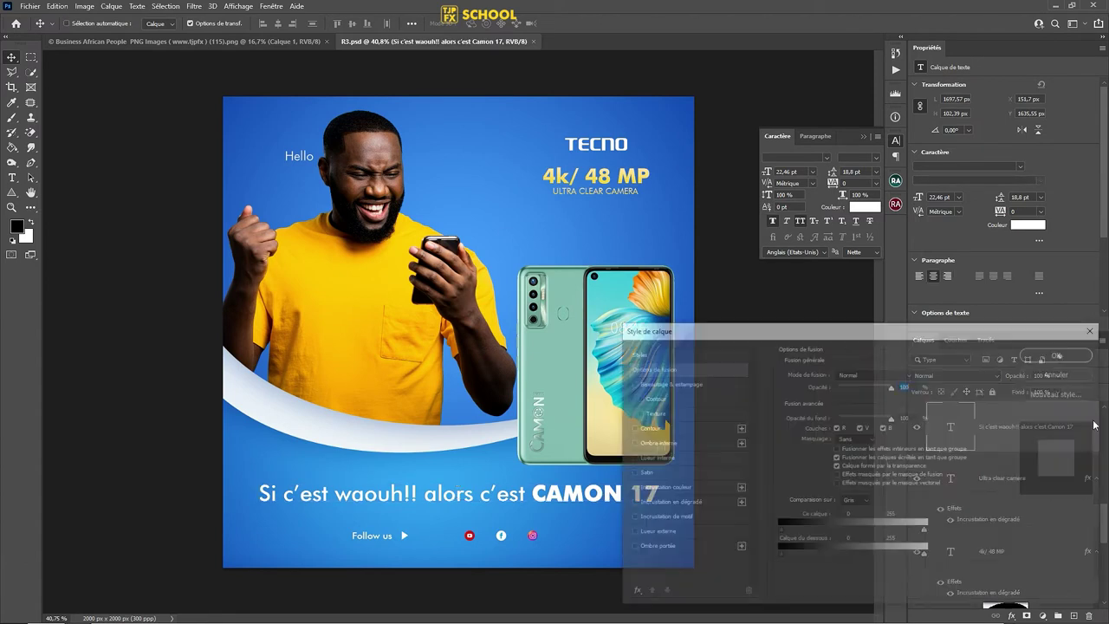
left_click(659, 547)
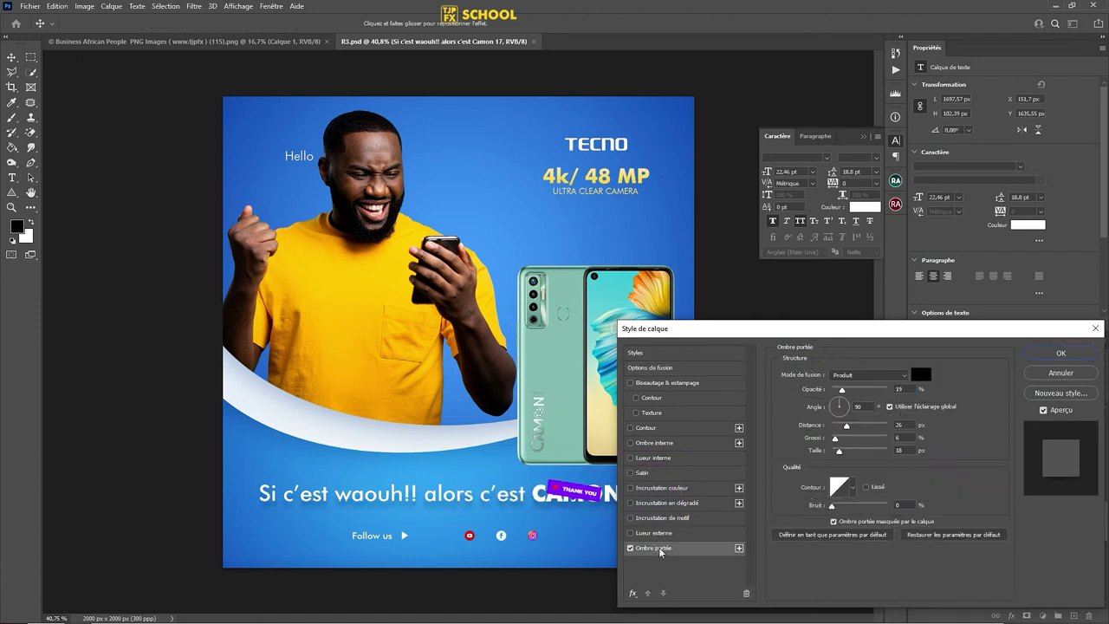
left_click_drag(840, 453, 837, 426)
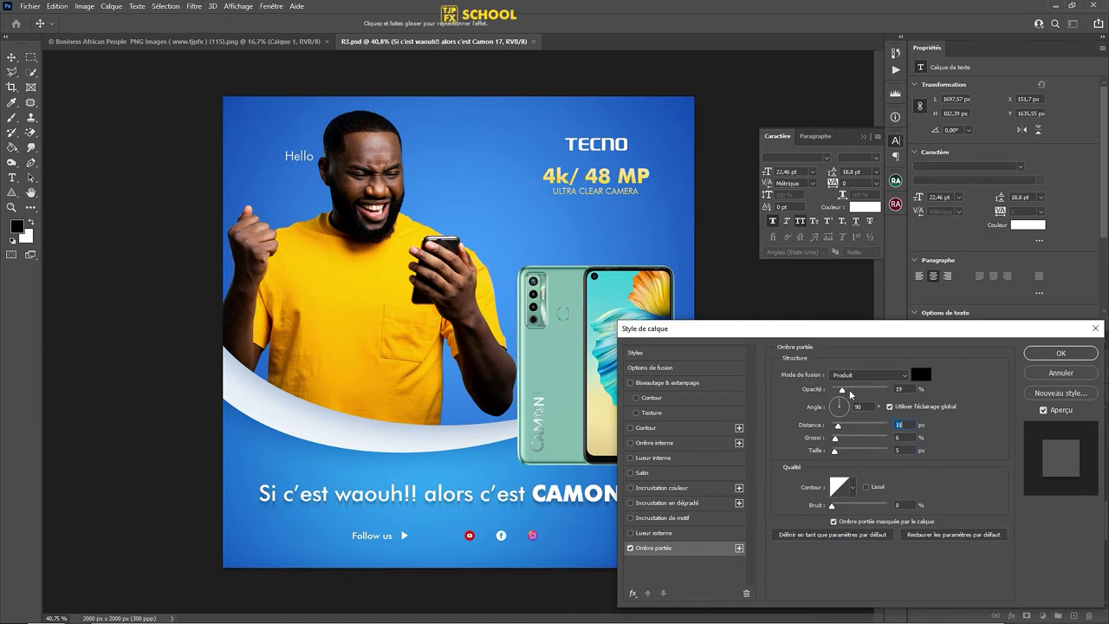
scroll(399, 505, "up", 3)
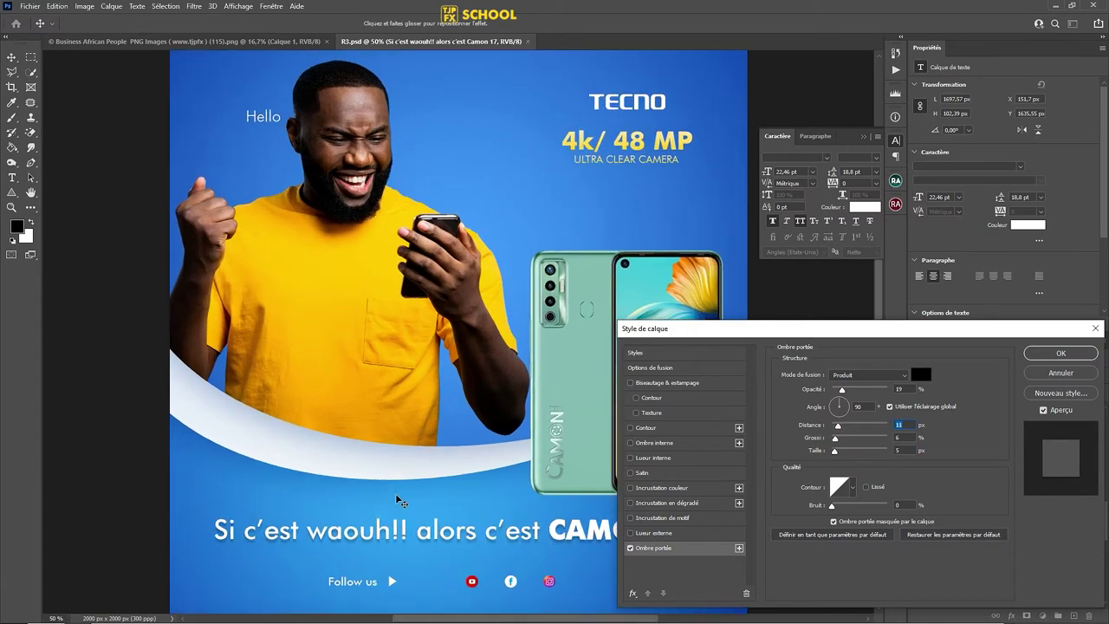
scroll(436, 525, "down", 5)
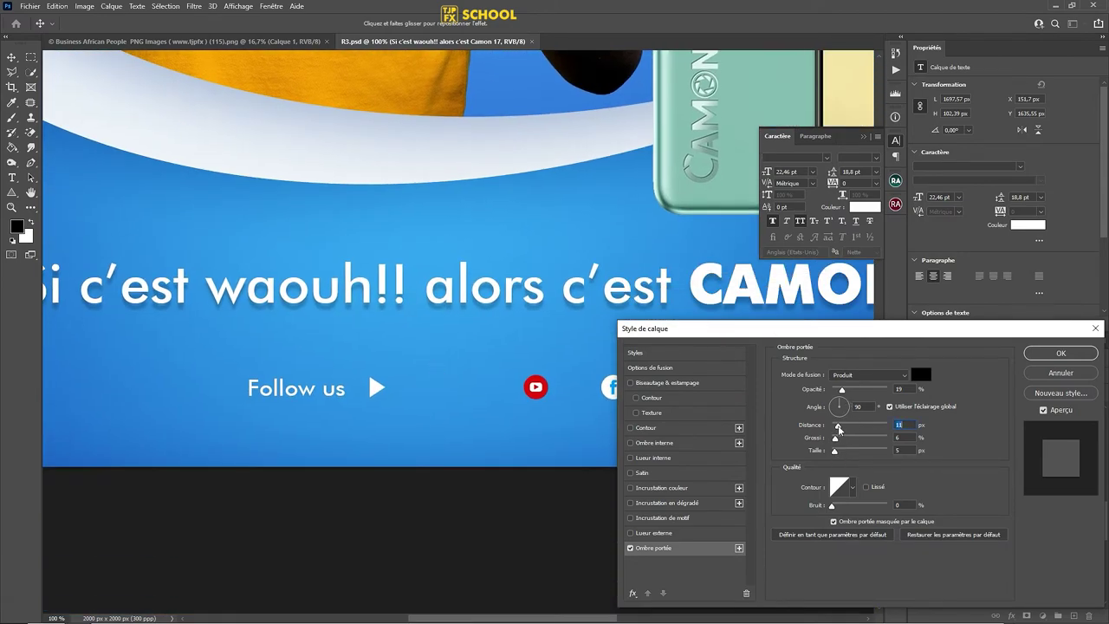
left_click_drag(839, 427, 847, 394)
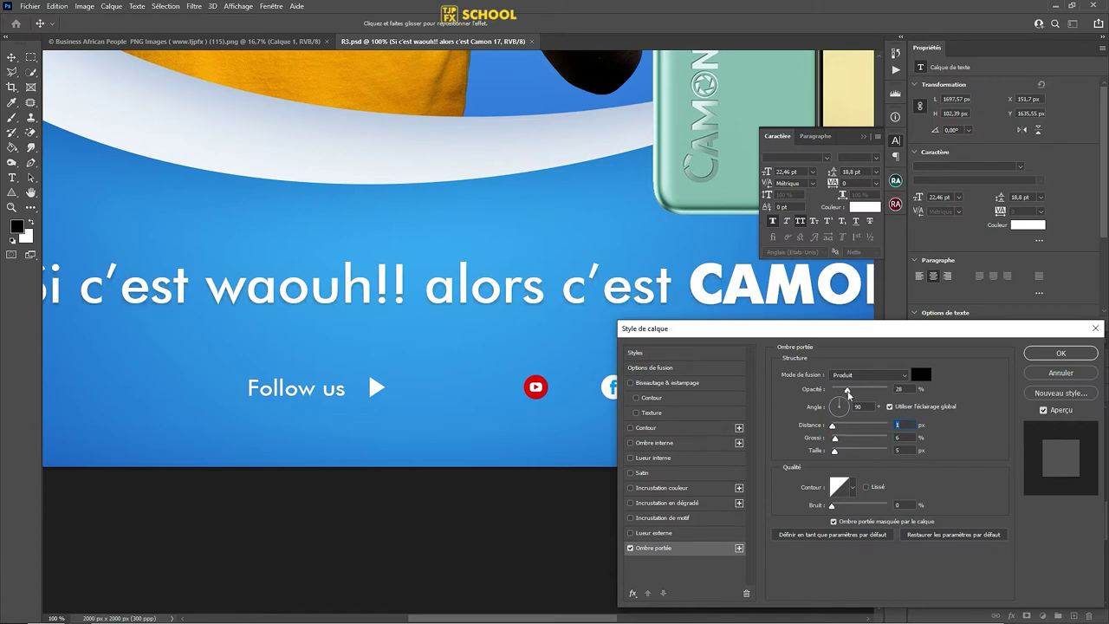
key("Return")
Zoom out to show the whole poster and save it
key("ctrl+minus")
key("ctrl+minus")
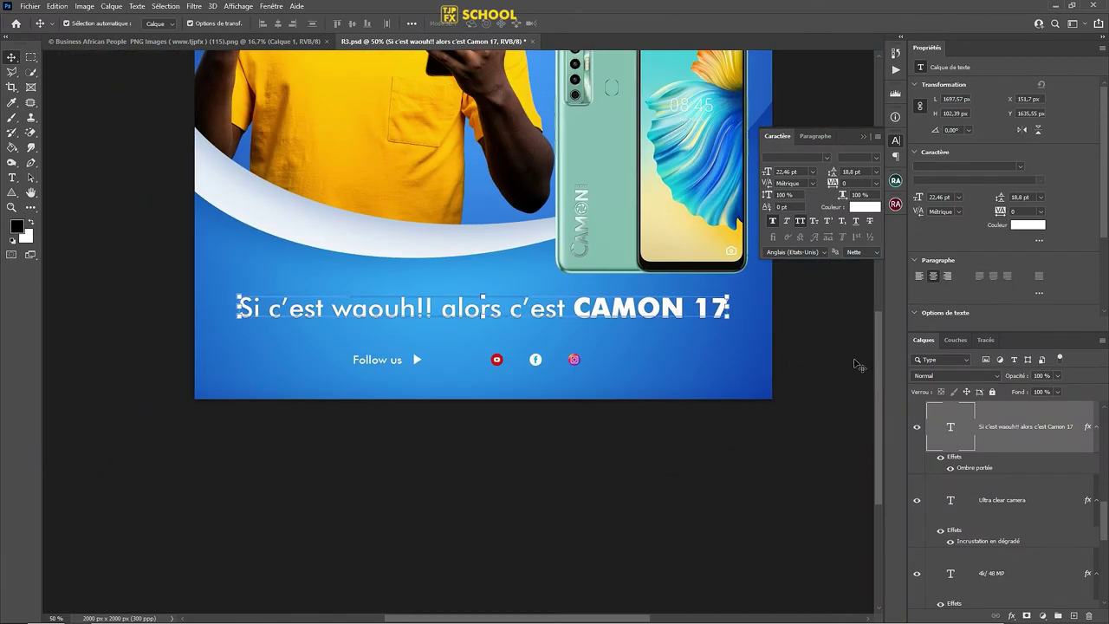
key("ctrl+minus")
key("ctrl+s")
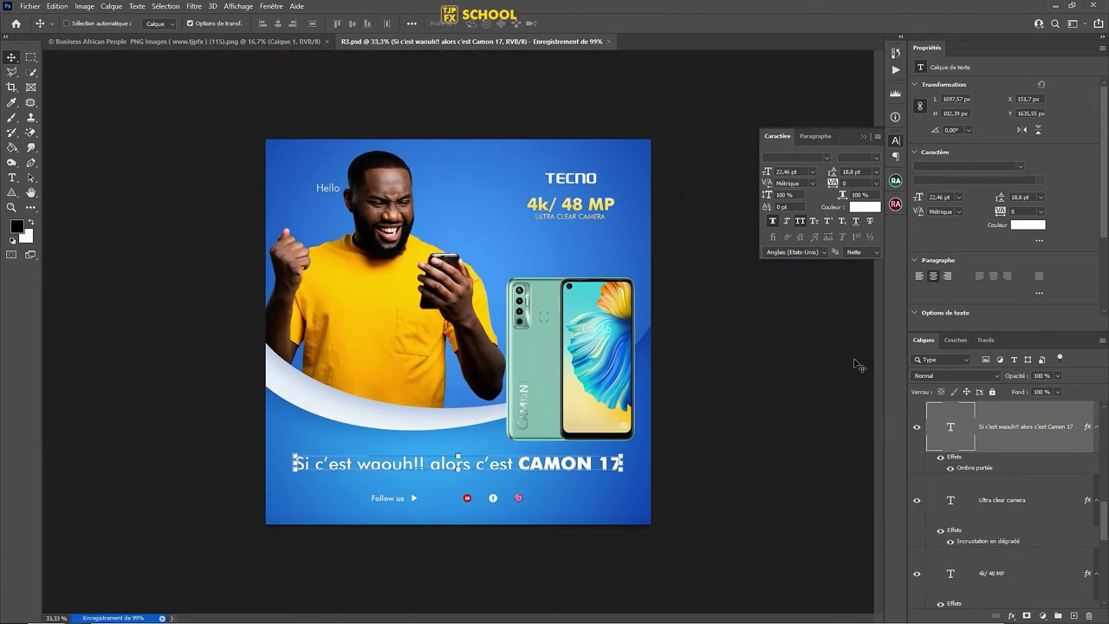
Move the man photo down-right and scale it up to about 1871 x 1944 px
scroll(401, 293, "up", 2)
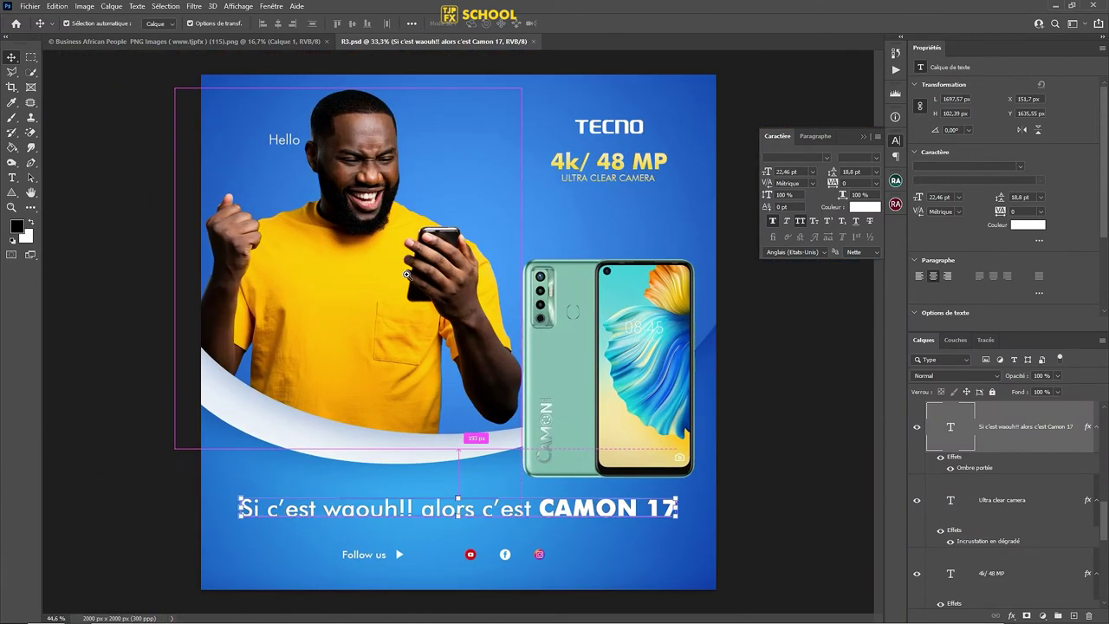
key("space")
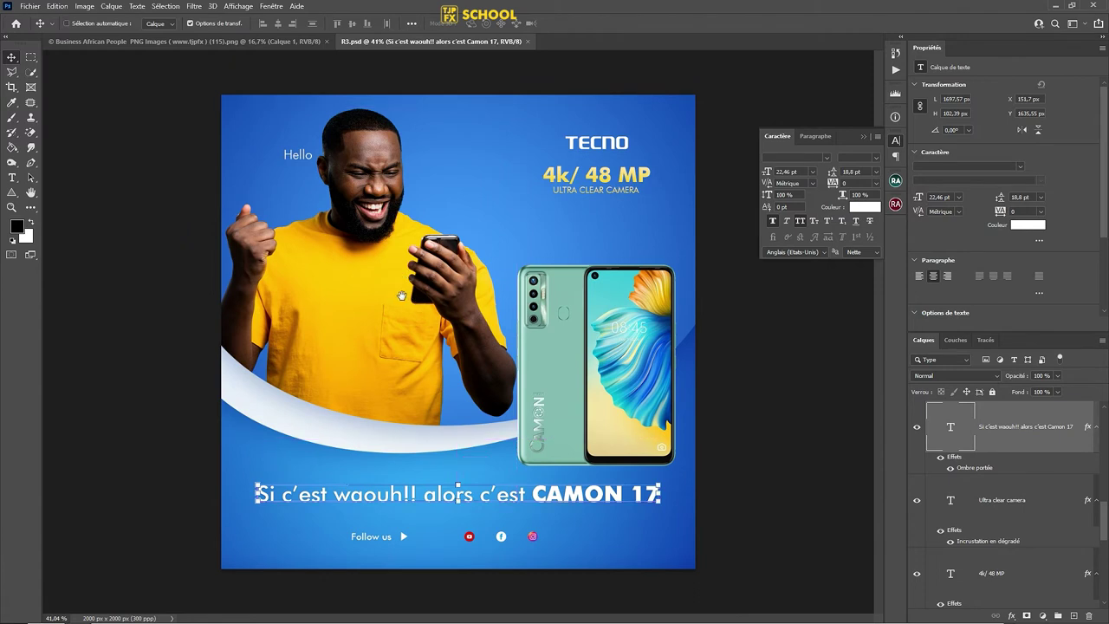
left_click(388, 300, "ctrl")
left_click_drag(361, 284, 377, 304)
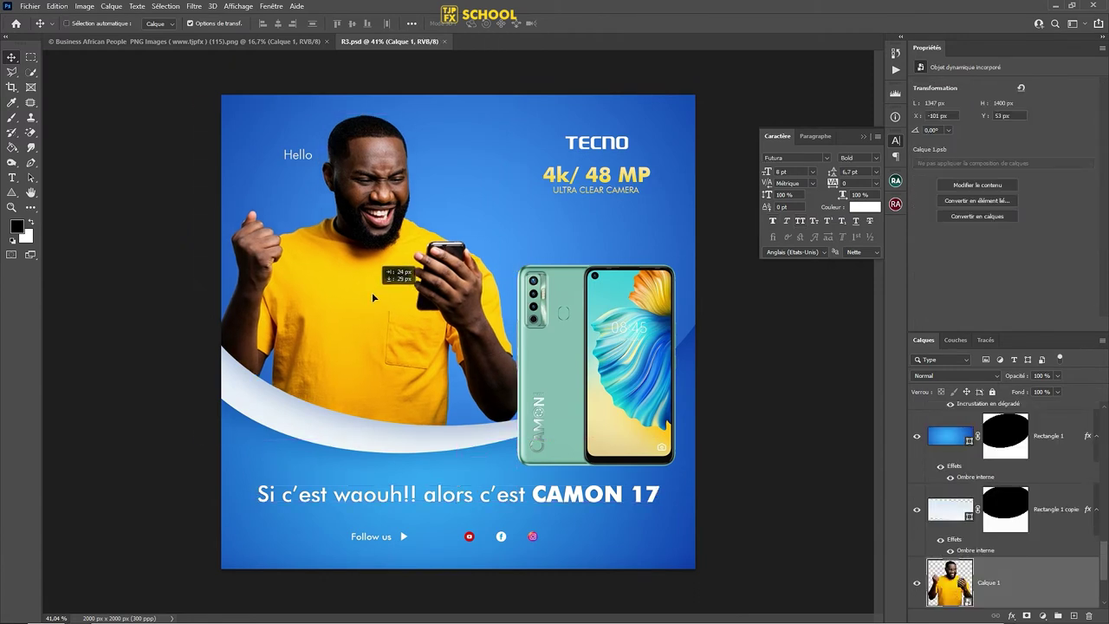
key("ctrl+t")
left_click_drag(544, 130, 599, 75)
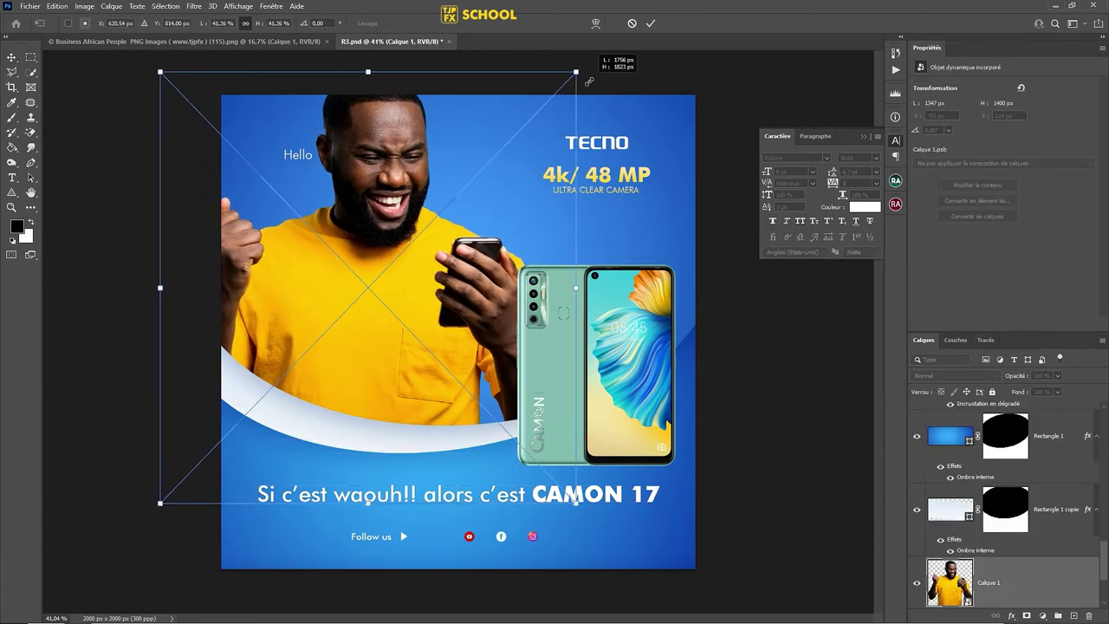
mouse_move(461, 197)
left_mouse_down()
mouse_move(471, 253)
mouse_move(484, 248)
left_mouse_up()
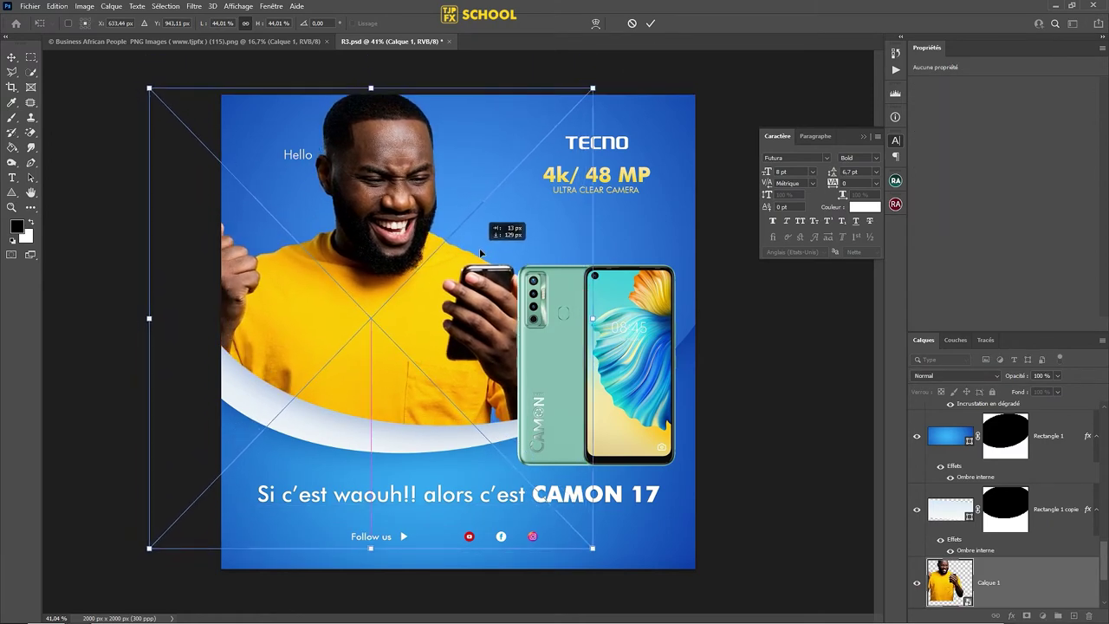
Nudge the Hello text slightly left and save the poster
left_click(298, 154, "ctrl")
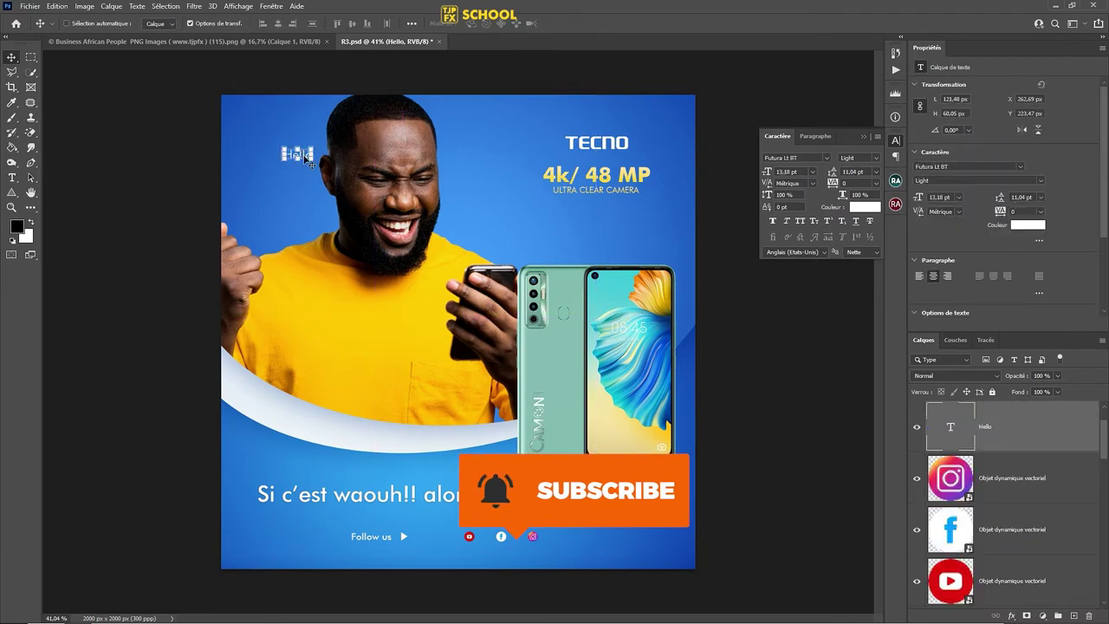
scroll(309, 161, "up", 1)
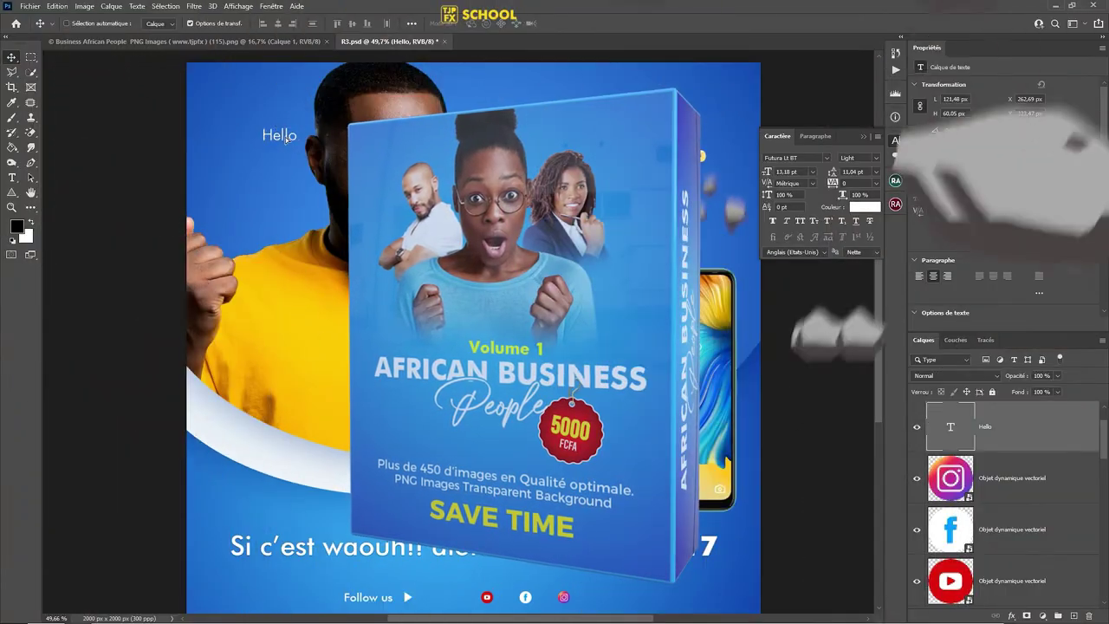
left_click_drag(286, 139, 263, 139)
key("ctrl+s")
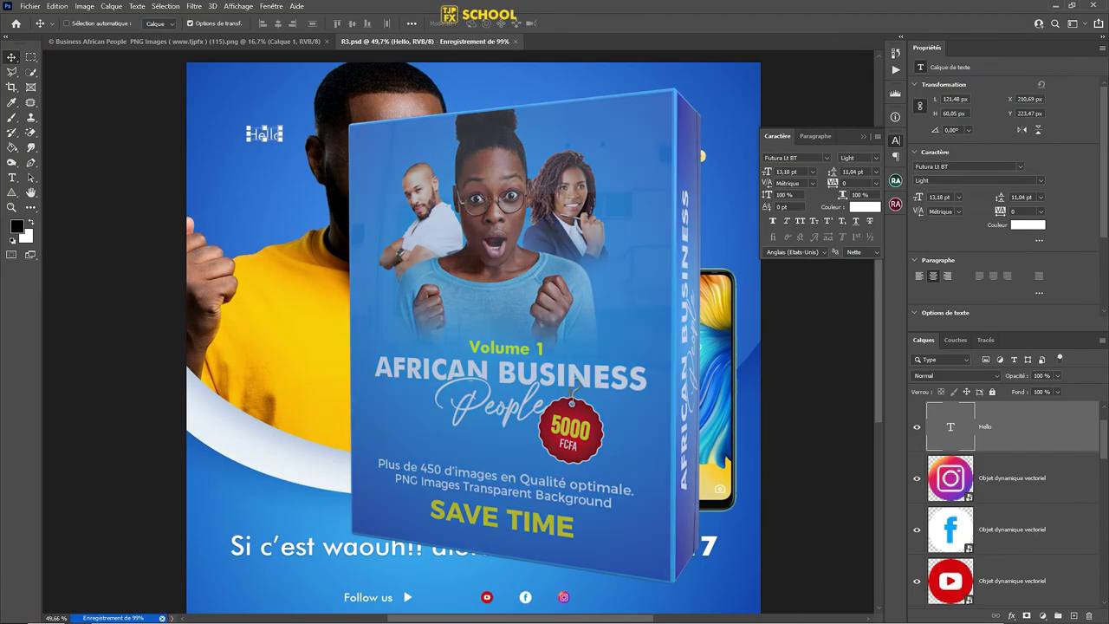
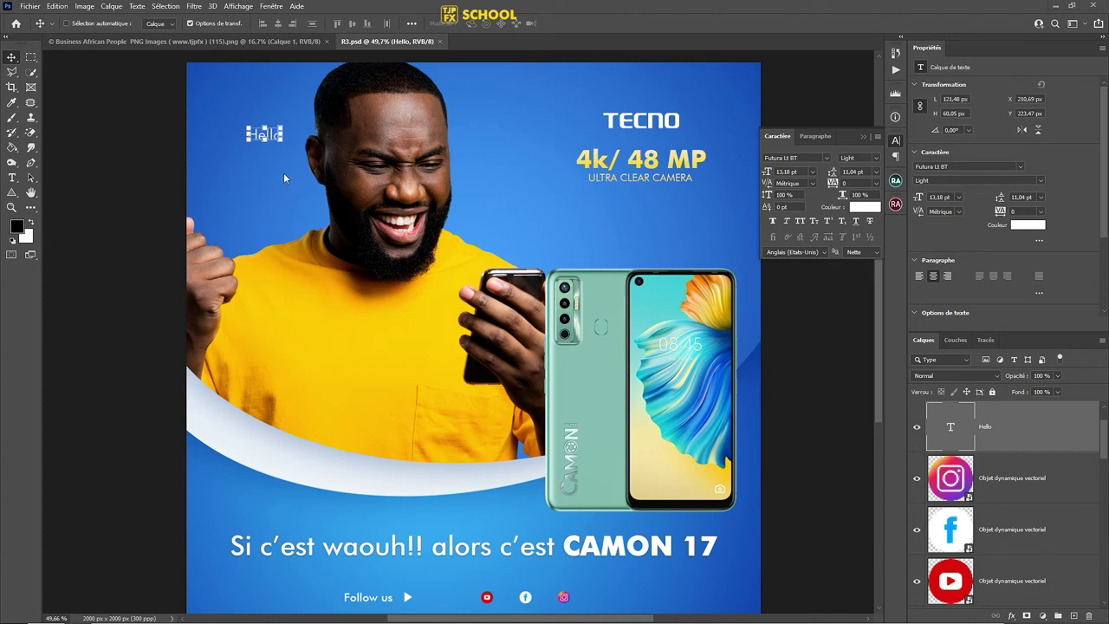
Turn off Show Transform Controls and switch to the Pen tool in Path mode
left_click(194, 24)
left_click(31, 164)
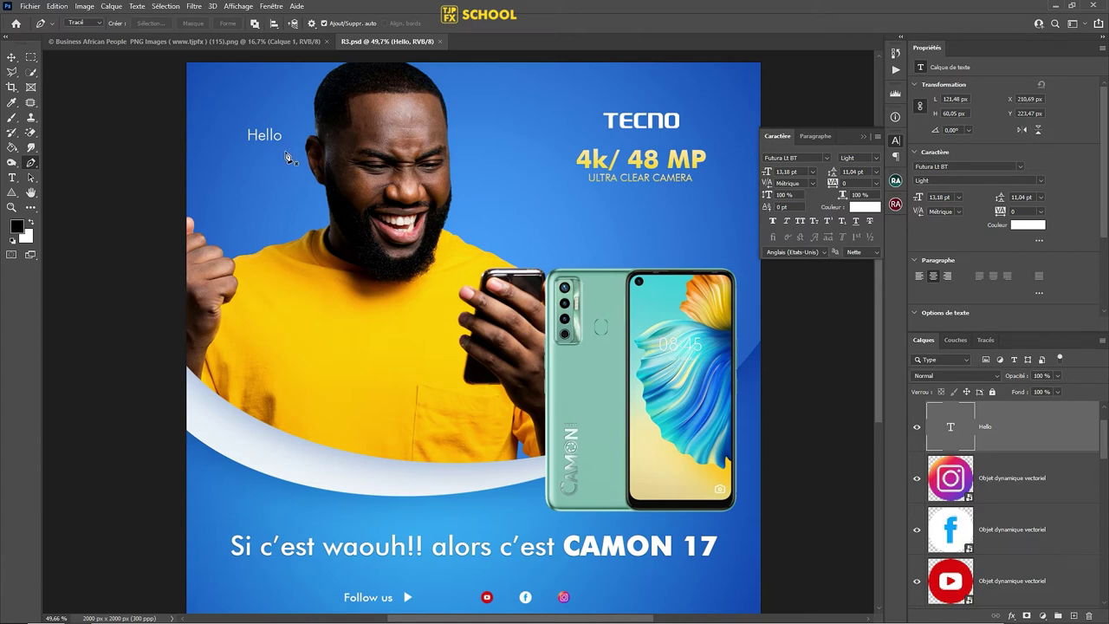
Trace a speech-bubble path with a tail around the Hello text
left_click(283, 151)
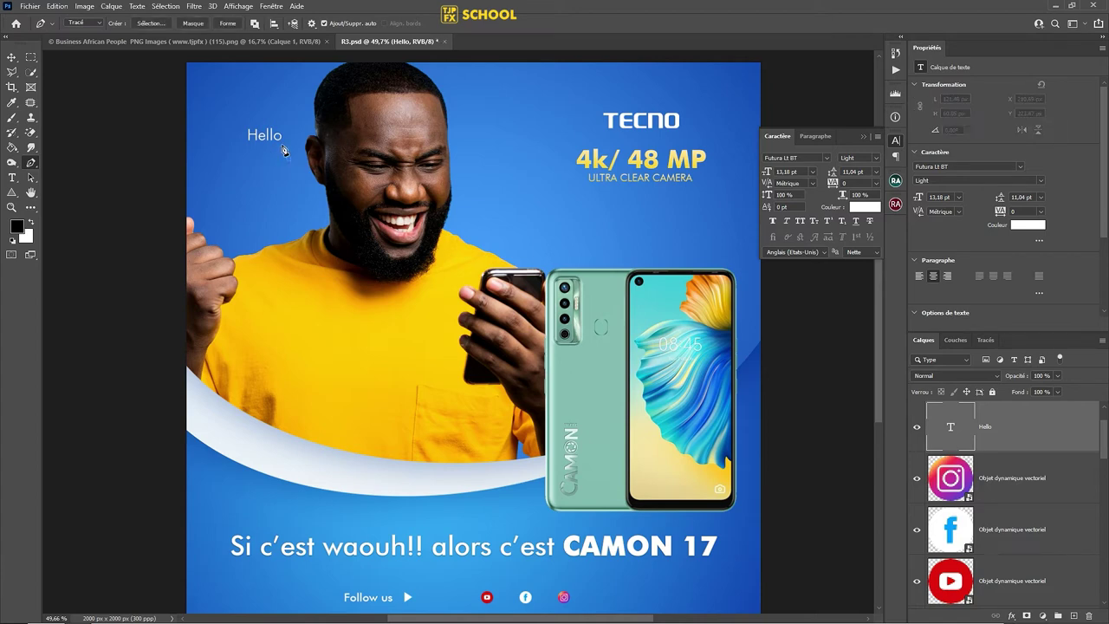
left_click(284, 135)
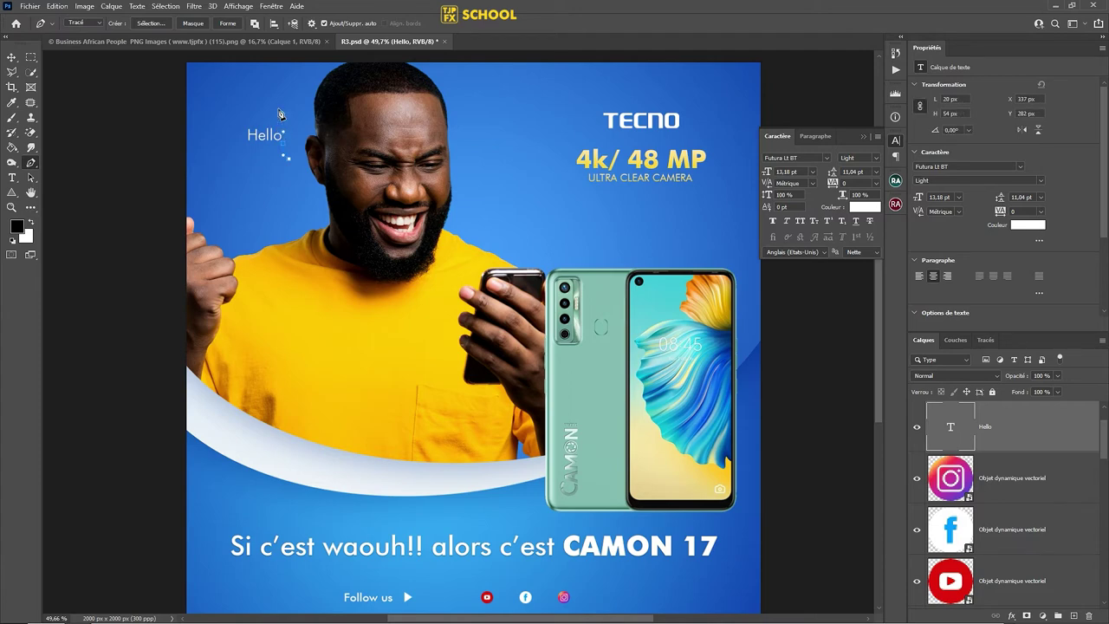
left_click(219, 117)
left_click(248, 114)
left_click(254, 159)
left_click(277, 152)
left_click(289, 159)
Turn the path into a 2 px feathered selection and fill it black on a new layer
right_click(431, 138)
left_click(468, 186)
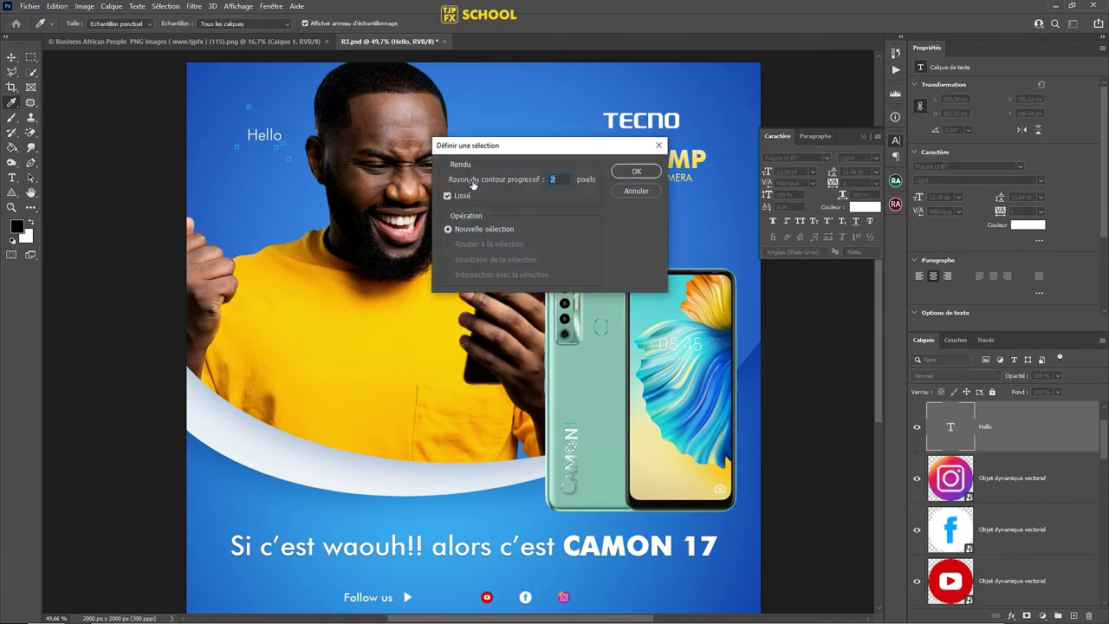
key("Return")
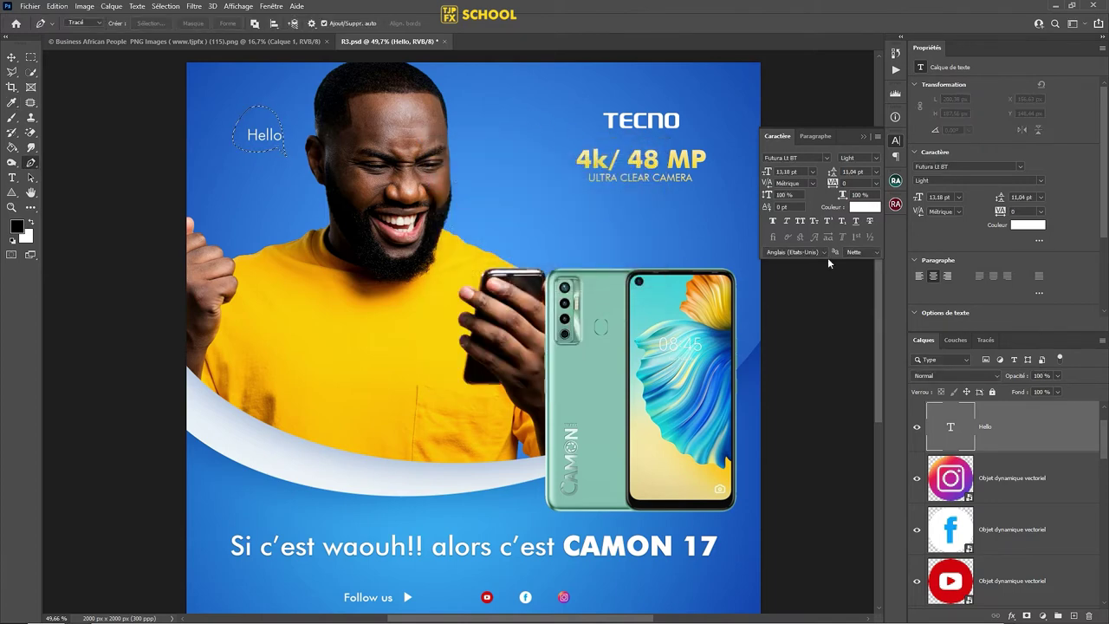
left_click(1074, 615, "ctrl")
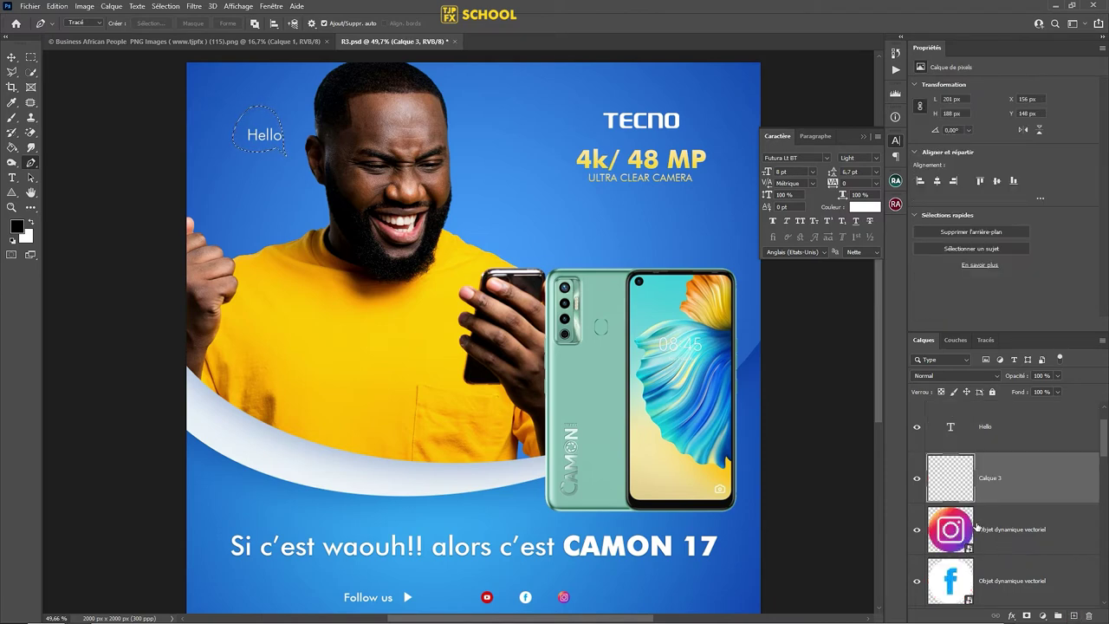
key("alt+BackSpace")
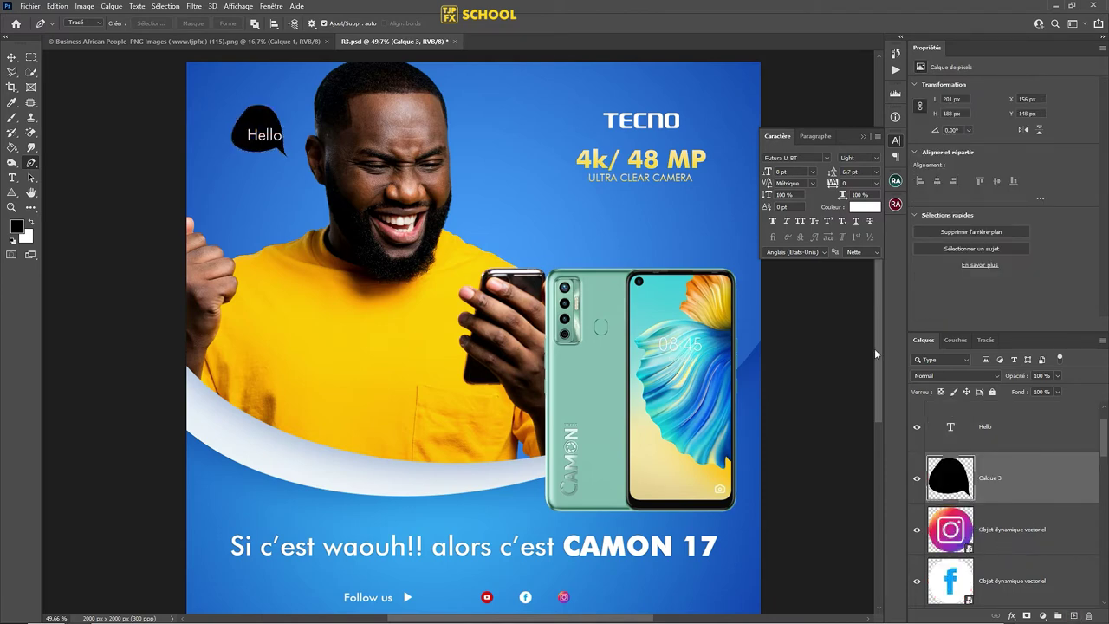
Deselect, nudge the black bubble right and down under Hello, and save
key("ctrl+d")
key("v")
left_click_drag(260, 119, 274, 126)
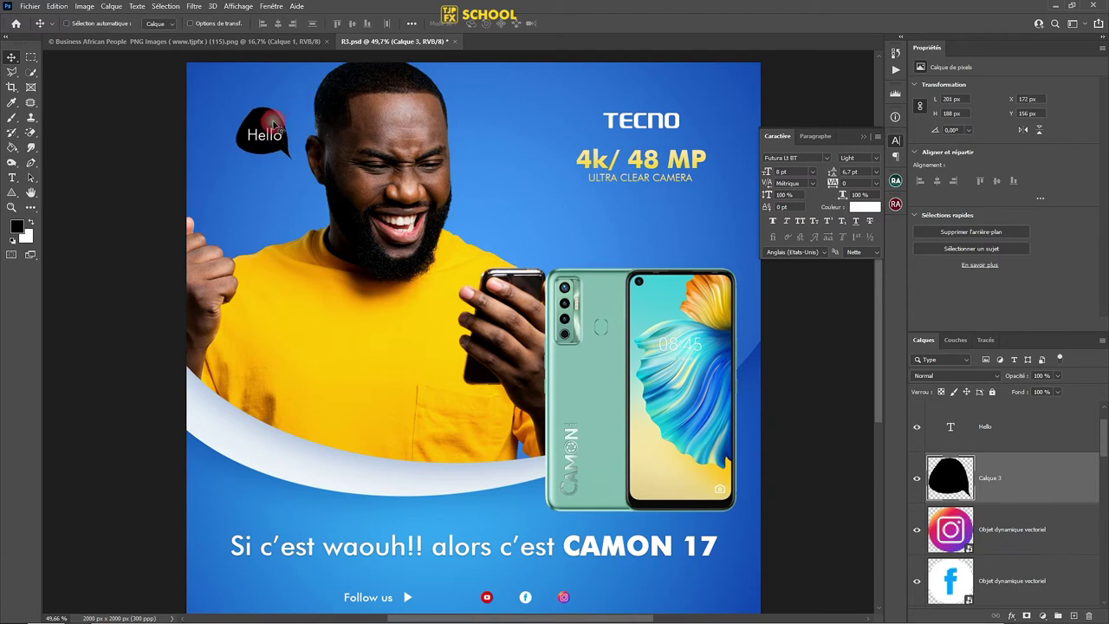
key("ctrl+s")
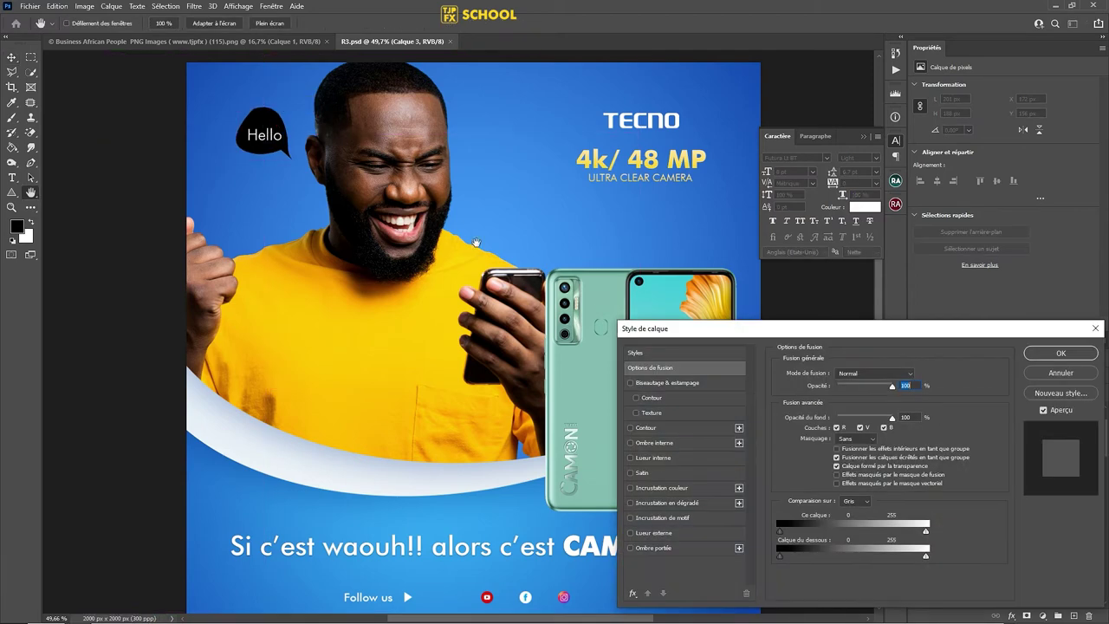
Add a gradient Stroke to the bubble, its left stop sampled yellow from the 4k text
left_click(642, 429)
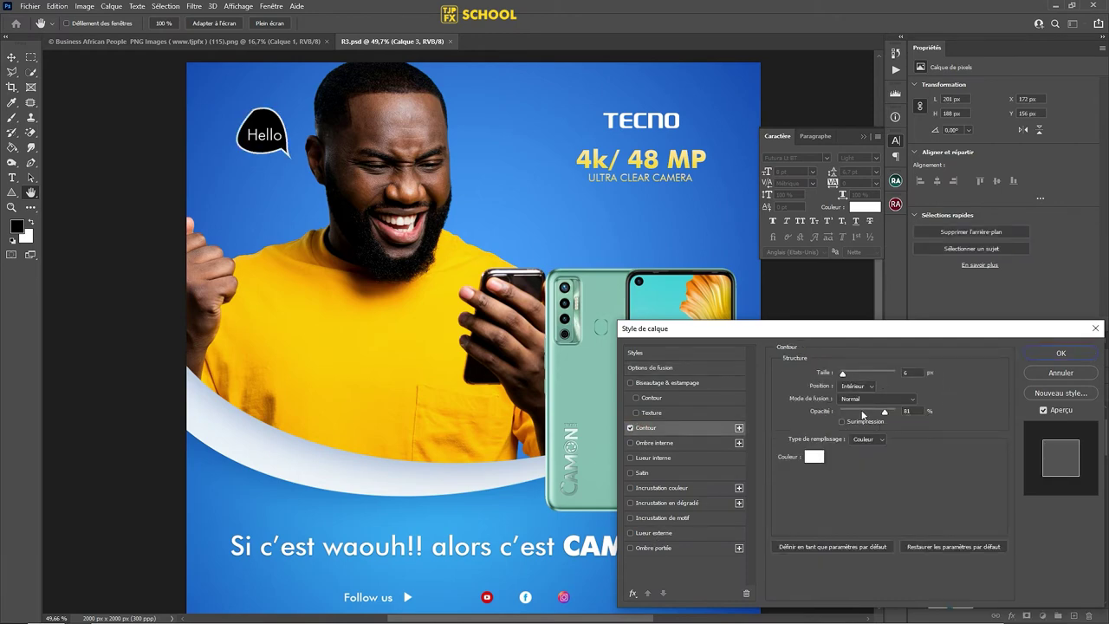
left_click(854, 440)
left_click(865, 451)
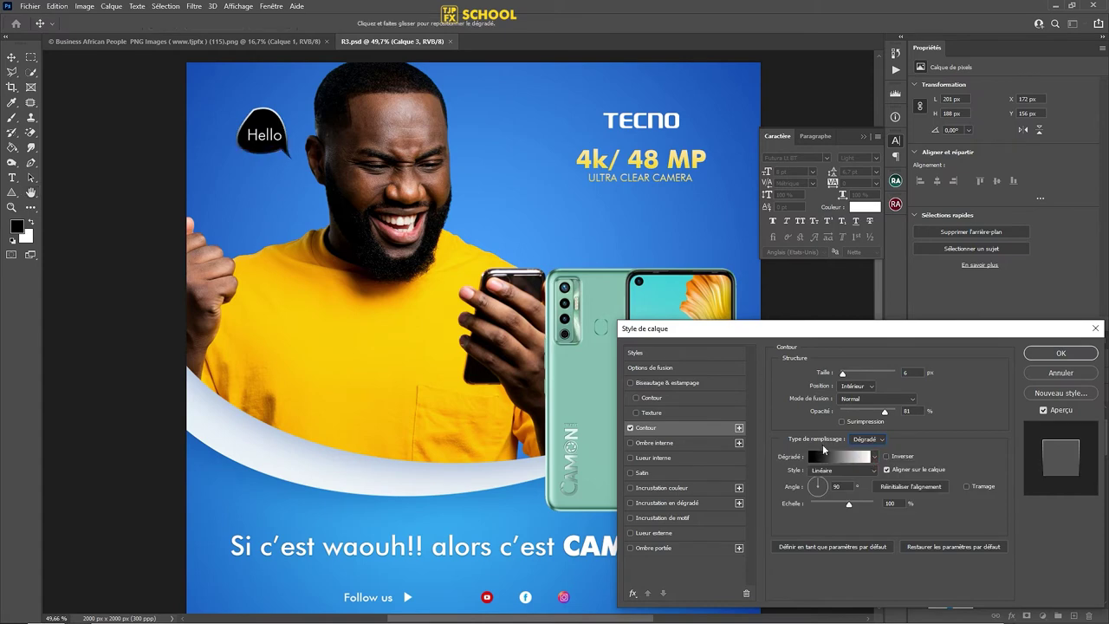
left_click(819, 457)
left_click(807, 315)
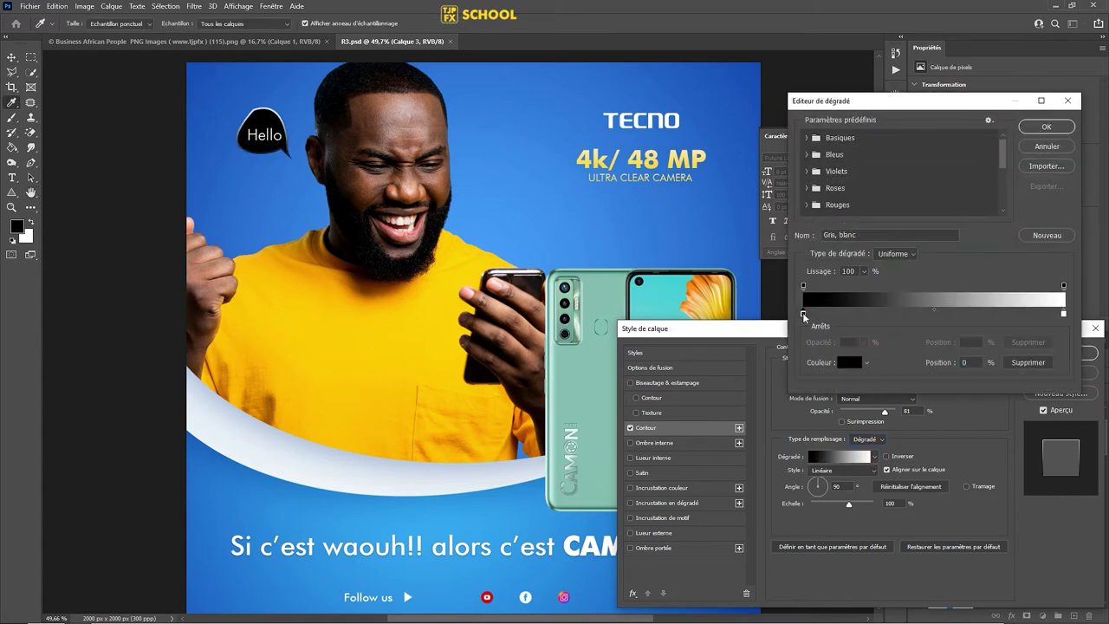
double_click(806, 315)
left_click(601, 158)
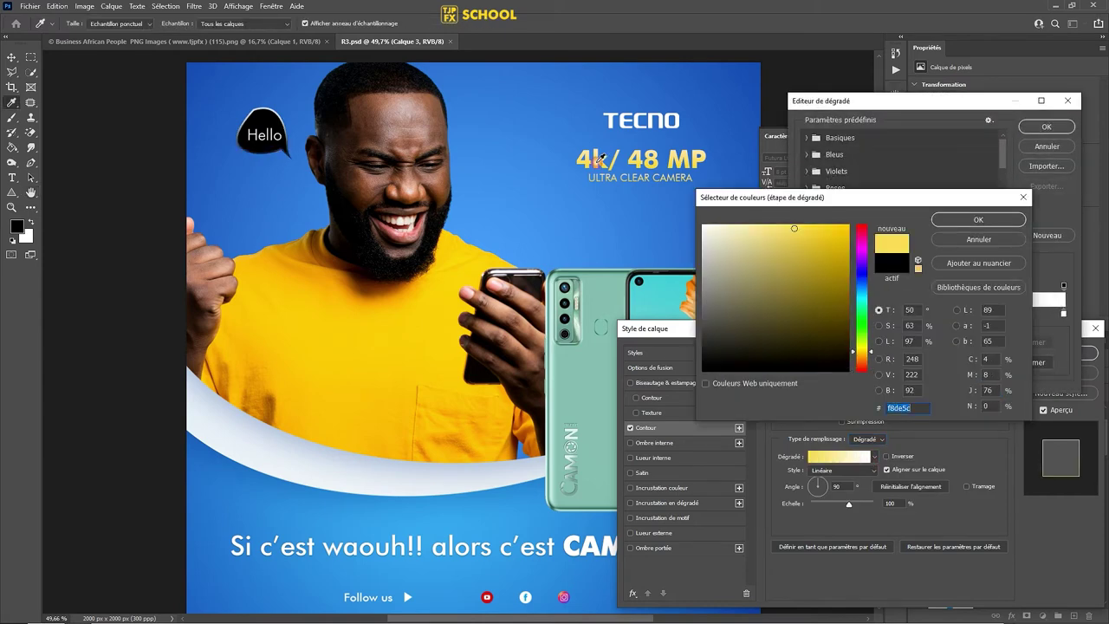
left_click(943, 218)
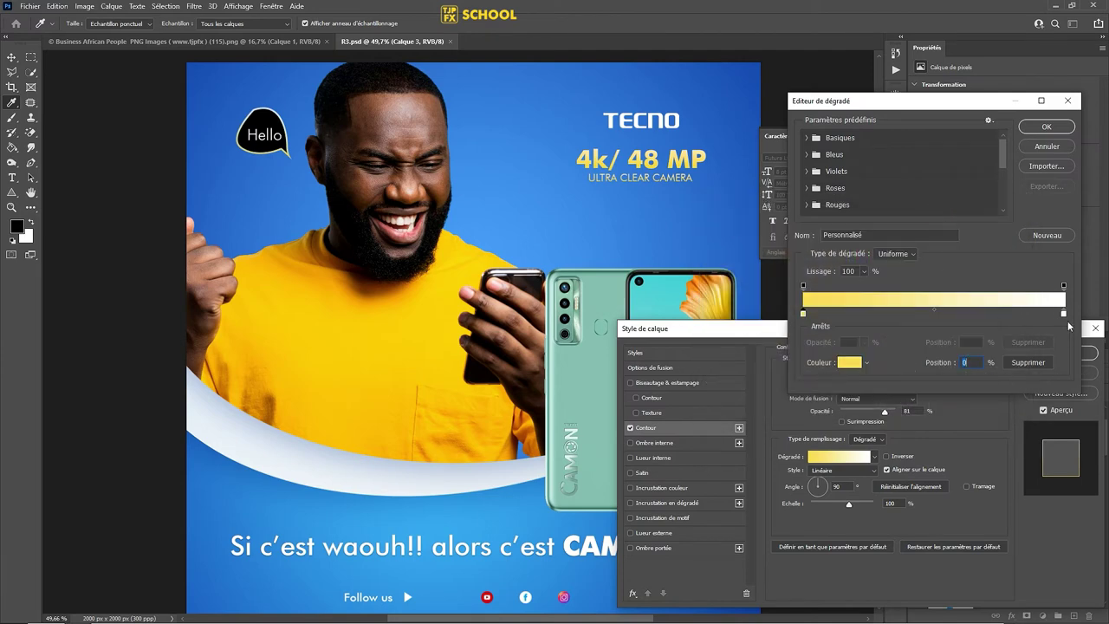
Set the gradient's right stop to dark blue #033899 and apply the stroke
left_click(1064, 314)
left_click(845, 364)
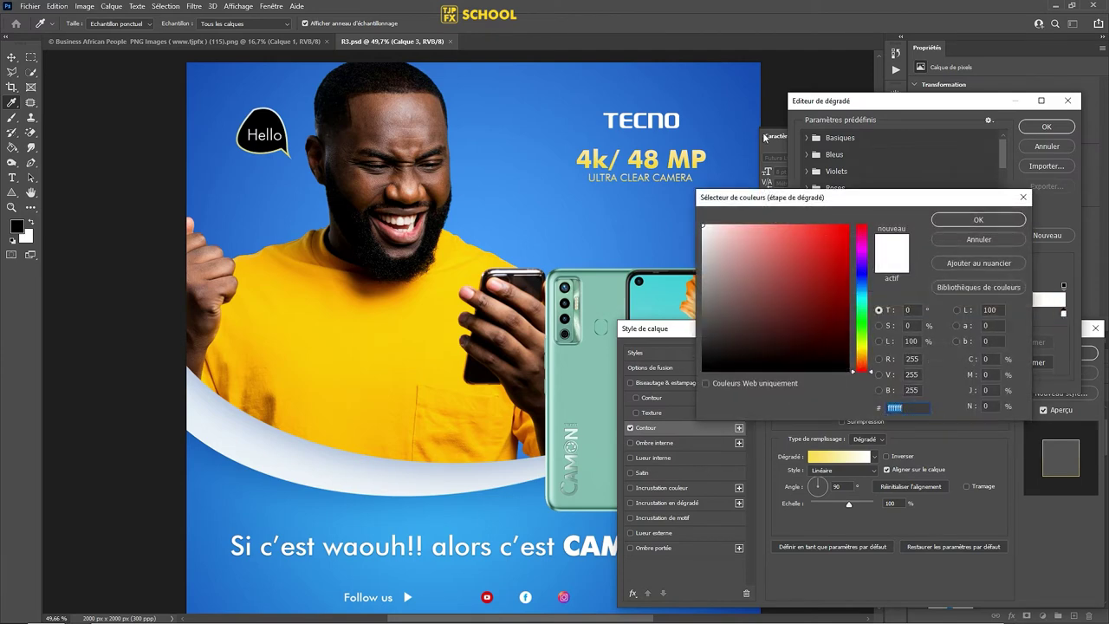
left_click(843, 283)
left_click(978, 220)
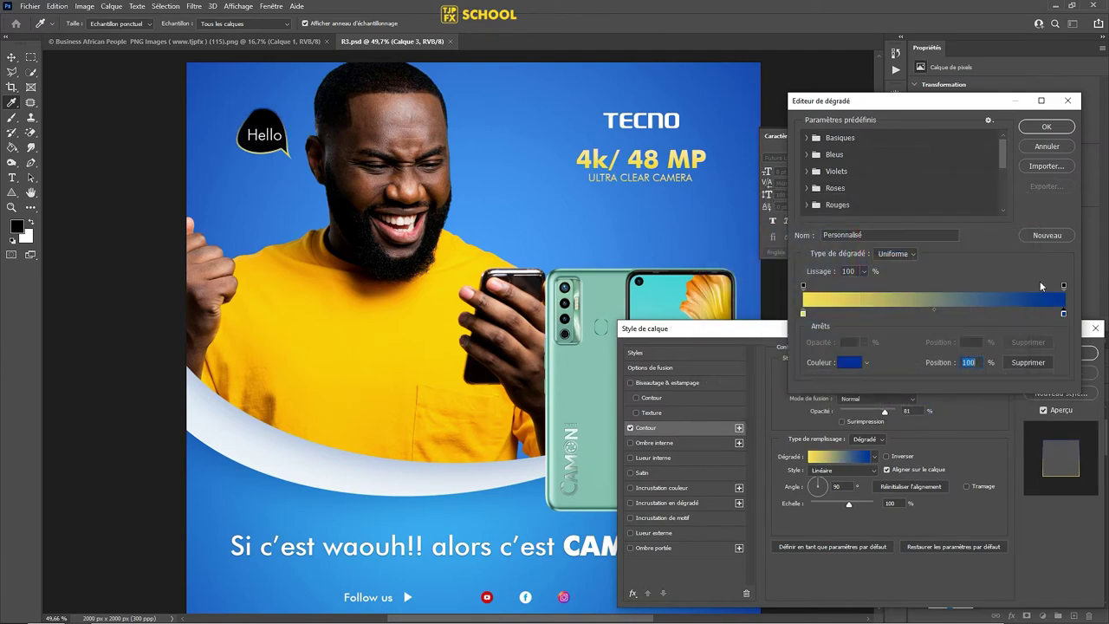
left_click(1047, 127)
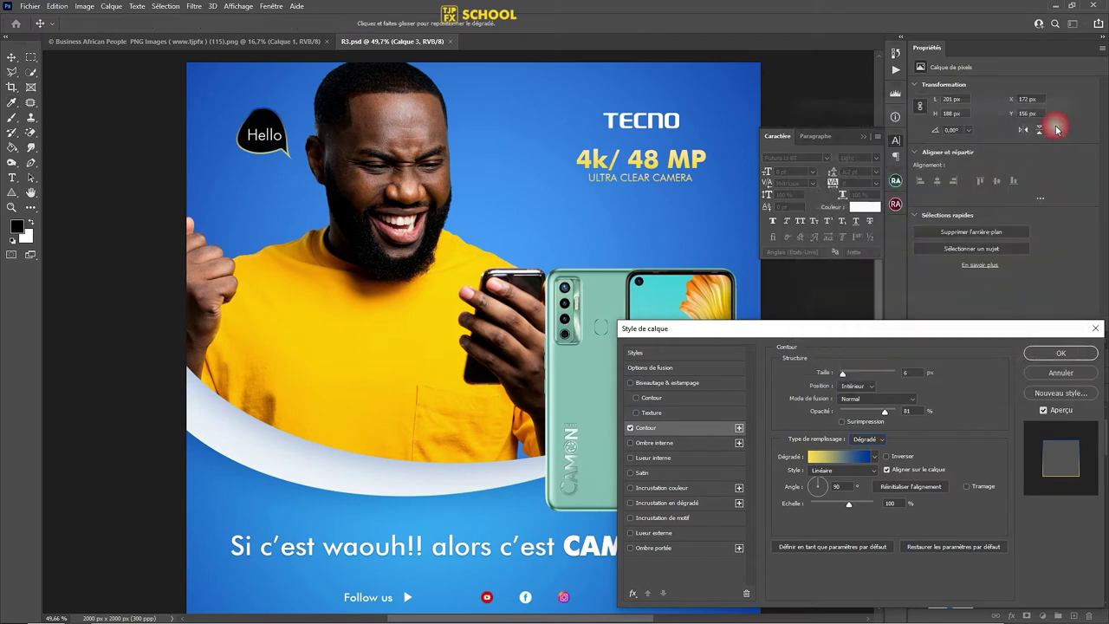
left_click(1061, 353)
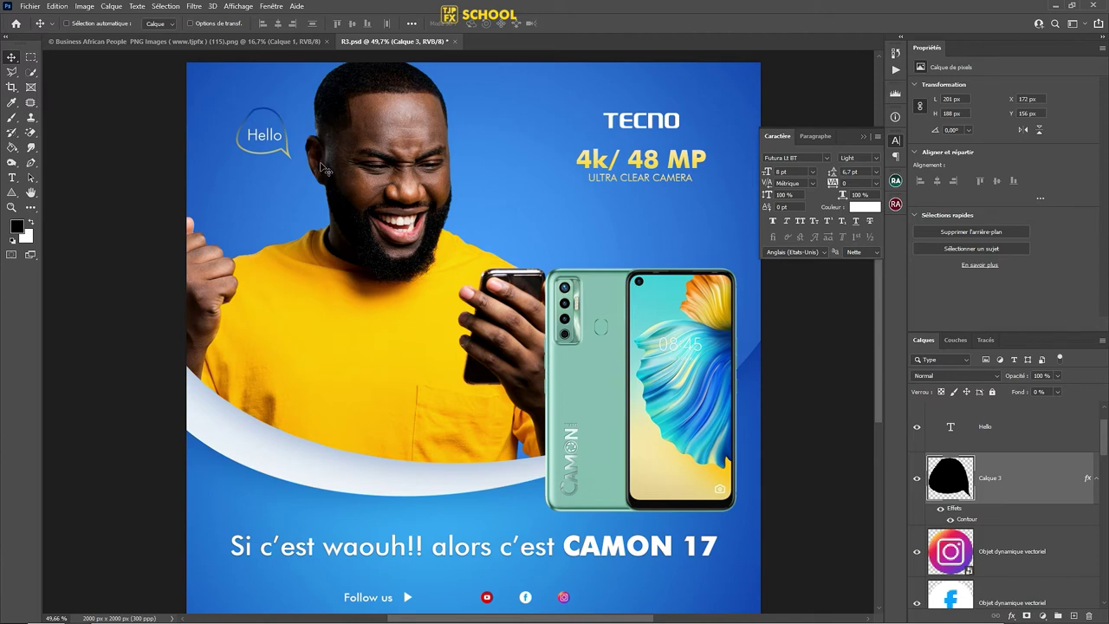
key("ctrl+minus")
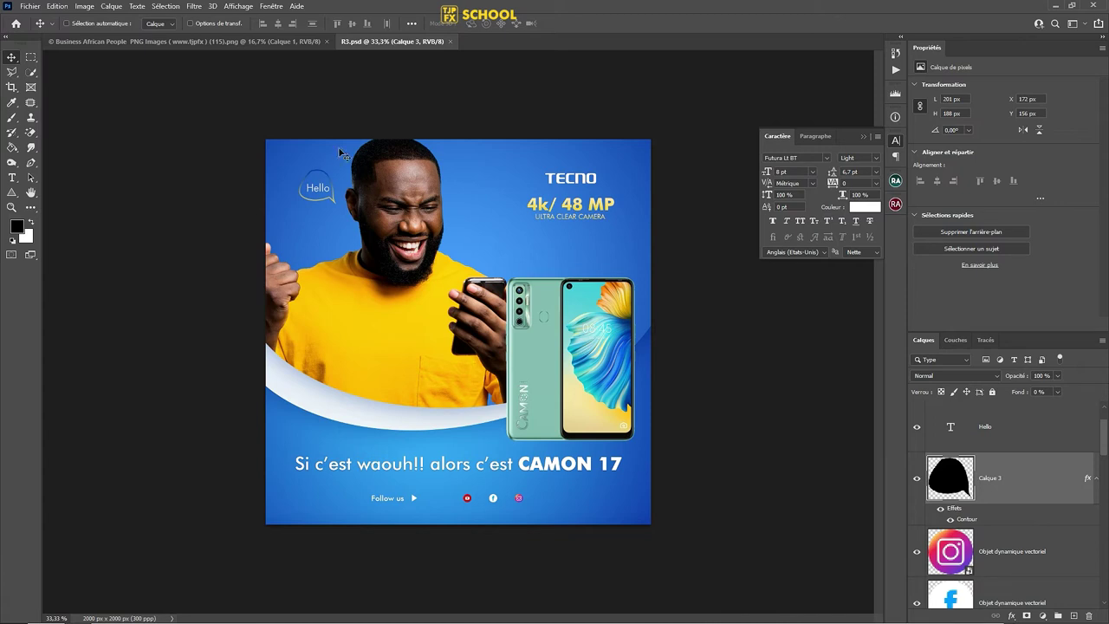
Select the man's photo layer Calque 1 and shift it slightly right and down
key("ctrl")
right_click(401, 185)
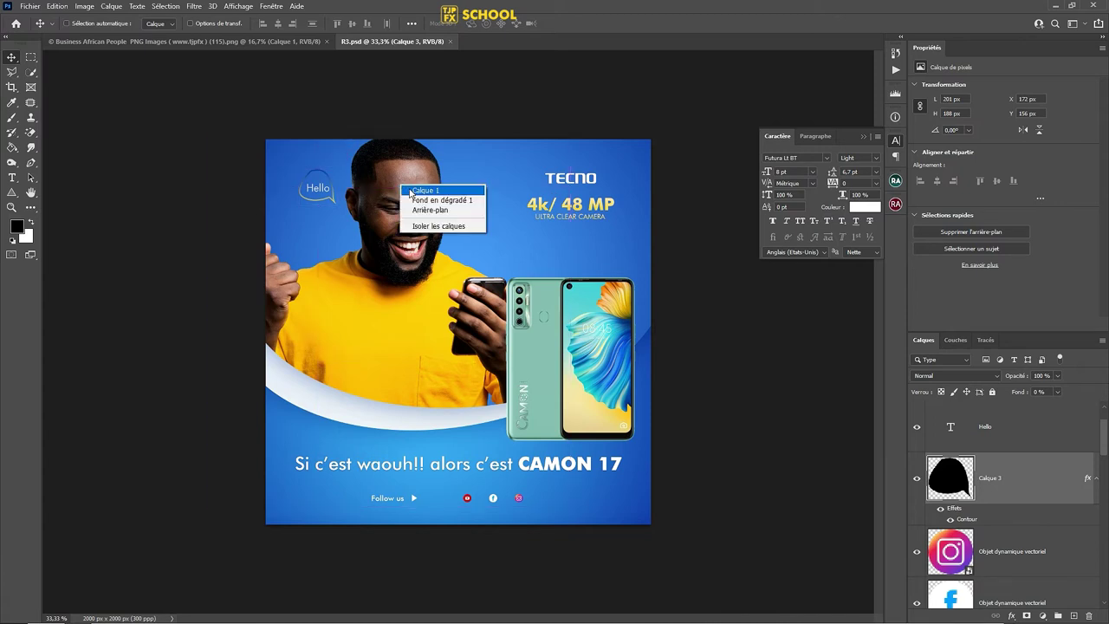
left_click(416, 196)
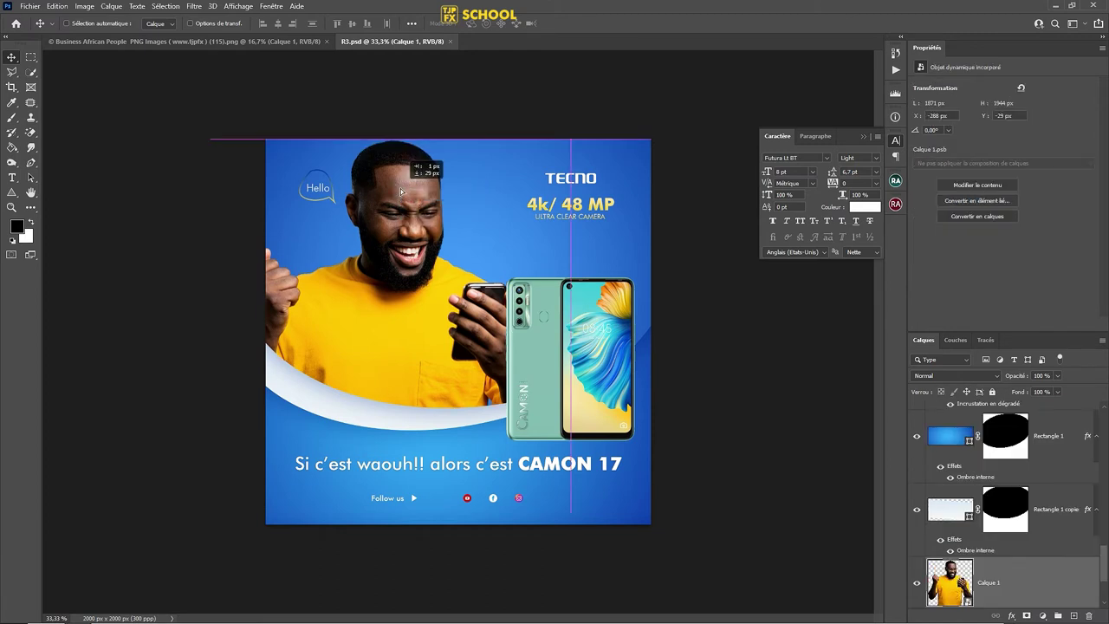
left_click_drag(400, 188, 406, 189)
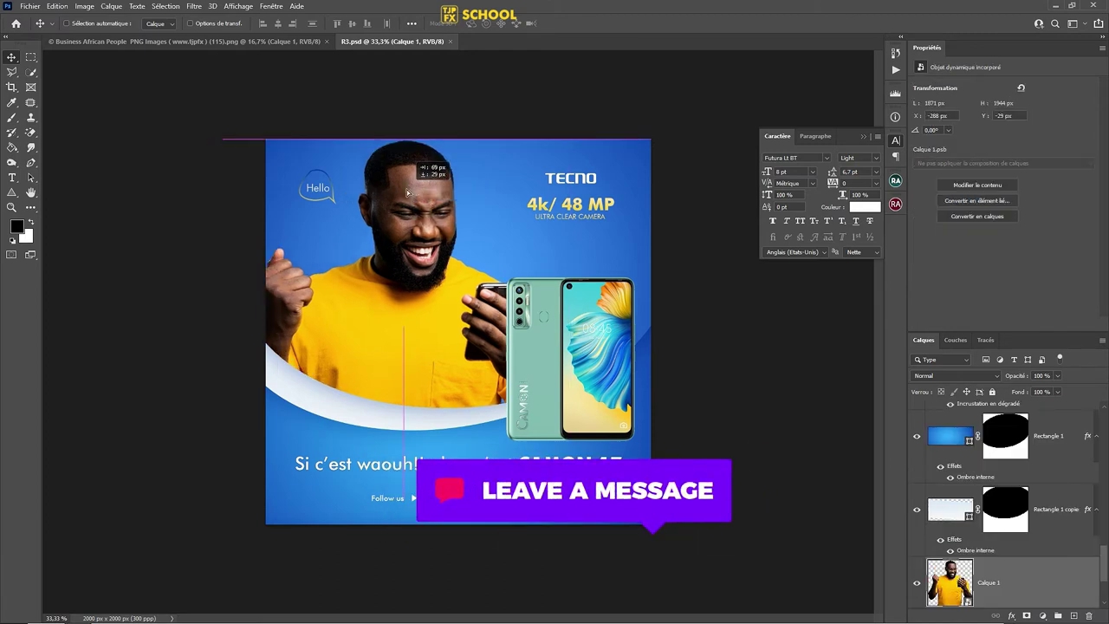
left_click_drag(408, 190, 416, 195)
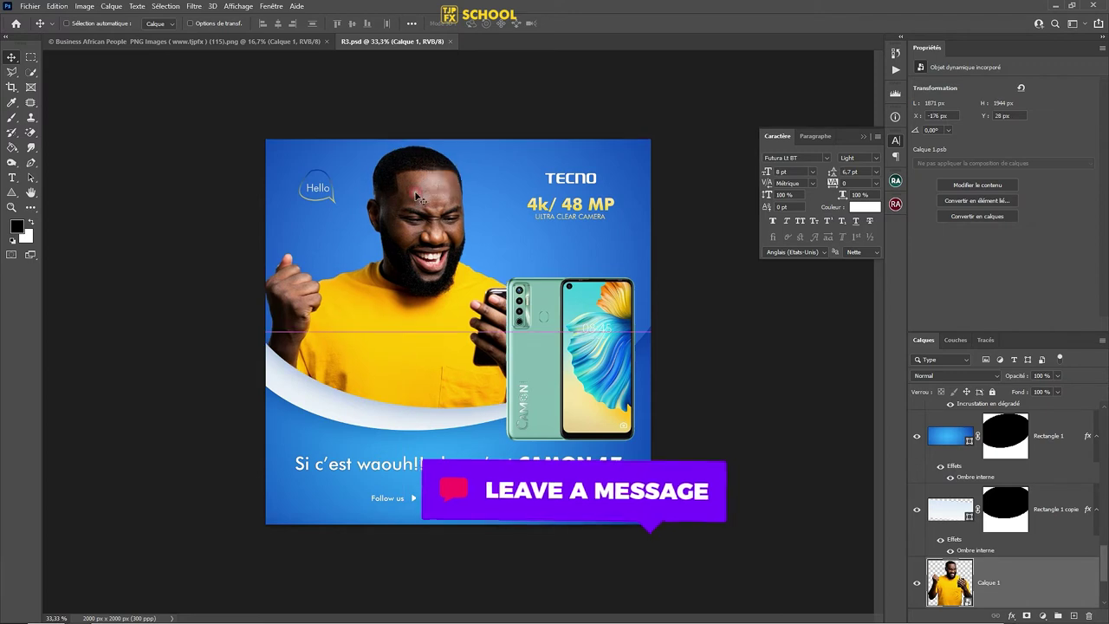
Scale the man's photo to about 60%, move it down-left, commit, and save R3.psd
key("ctrl+t")
left_click_drag(593, 143, 659, 76)
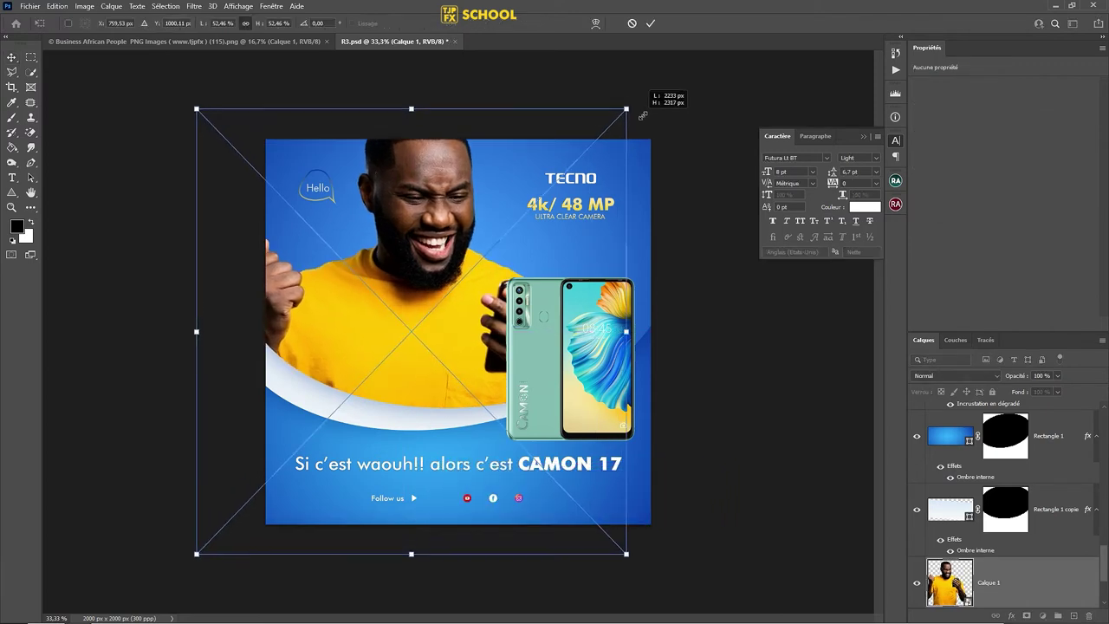
left_click_drag(552, 233, 538, 271)
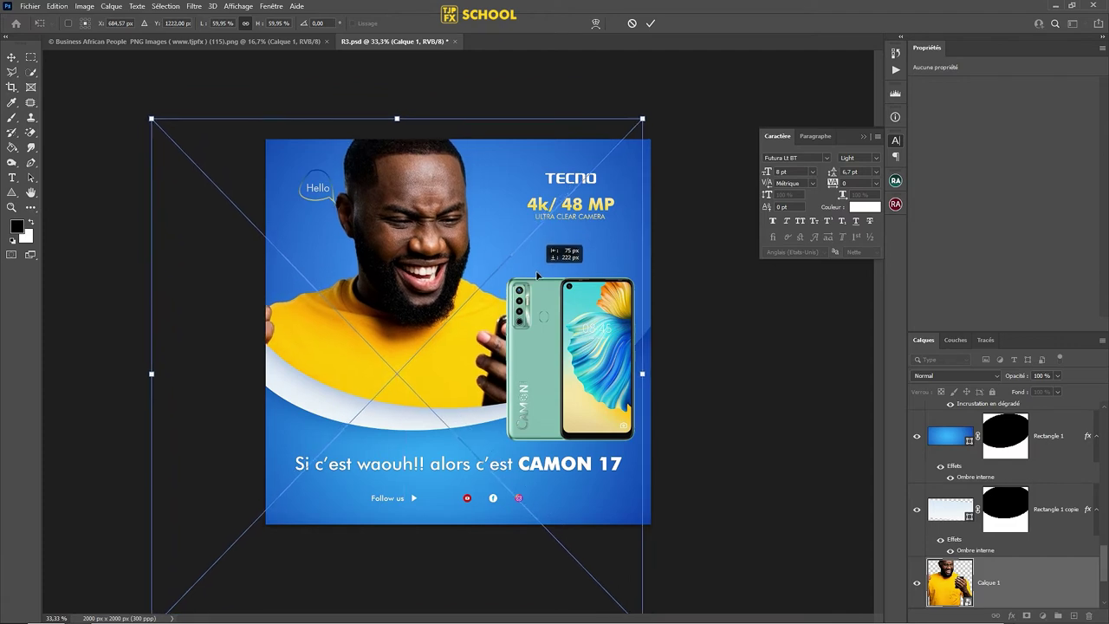
left_click_drag(539, 269, 550, 271)
key("Return")
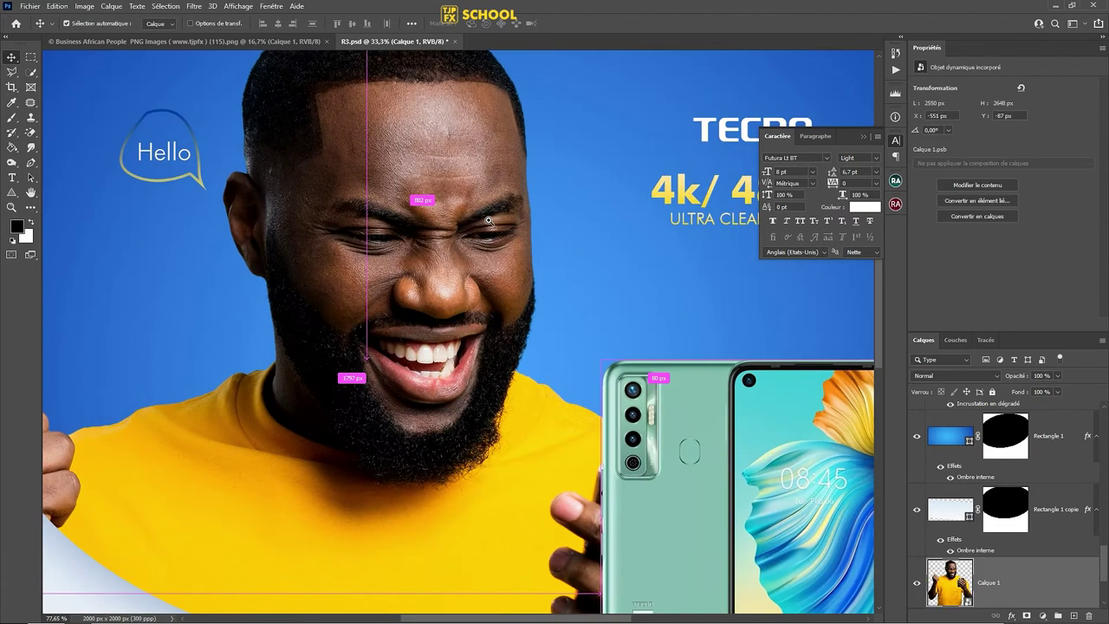
mouse_move(433, 213)
left_mouse_down()
mouse_move(451, 215)
mouse_move(453, 273)
left_mouse_up()
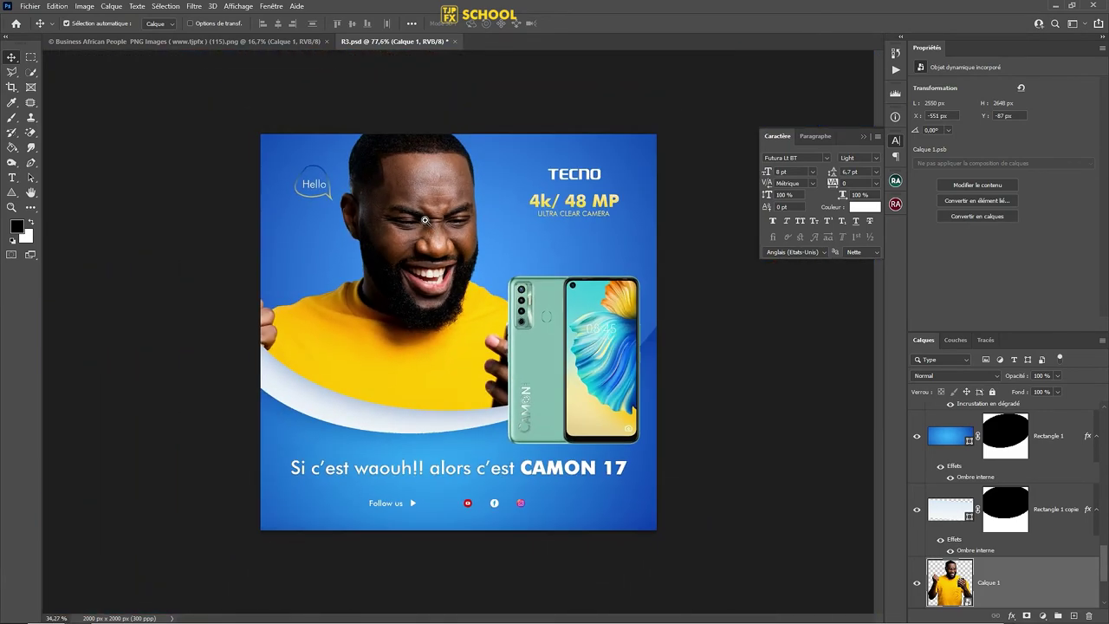
key("ctrl+s")
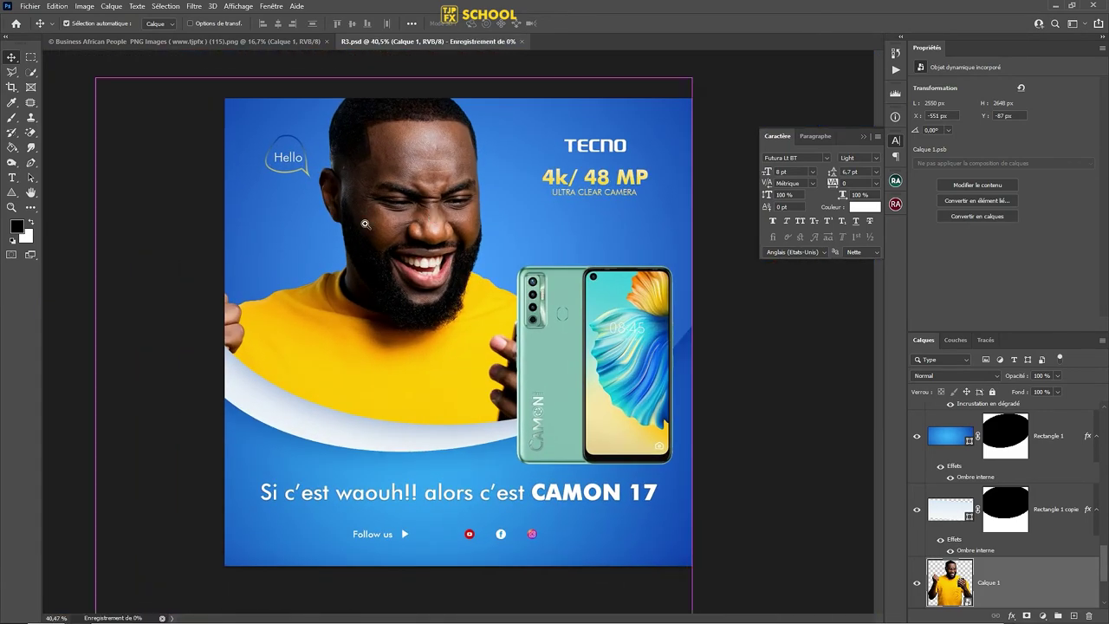
mouse_move(367, 218)
left_mouse_down()
mouse_move(430, 222)
mouse_move(385, 221)
left_mouse_up()
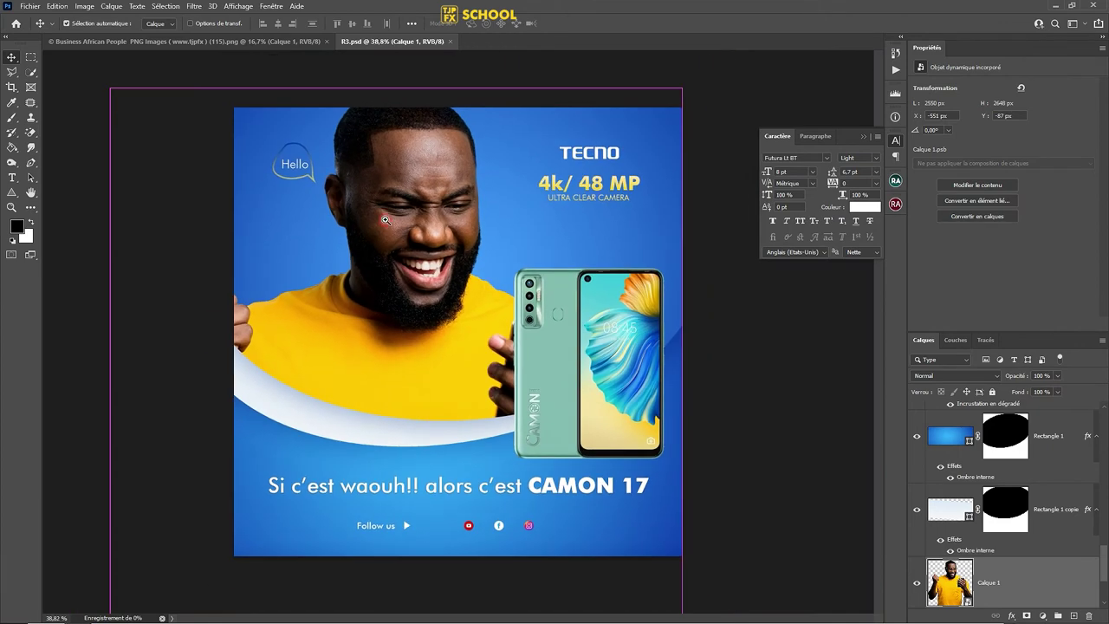
Select the blue Rectangle 1 layer and check its inner shadow style
scroll(1062, 550, "down", 2)
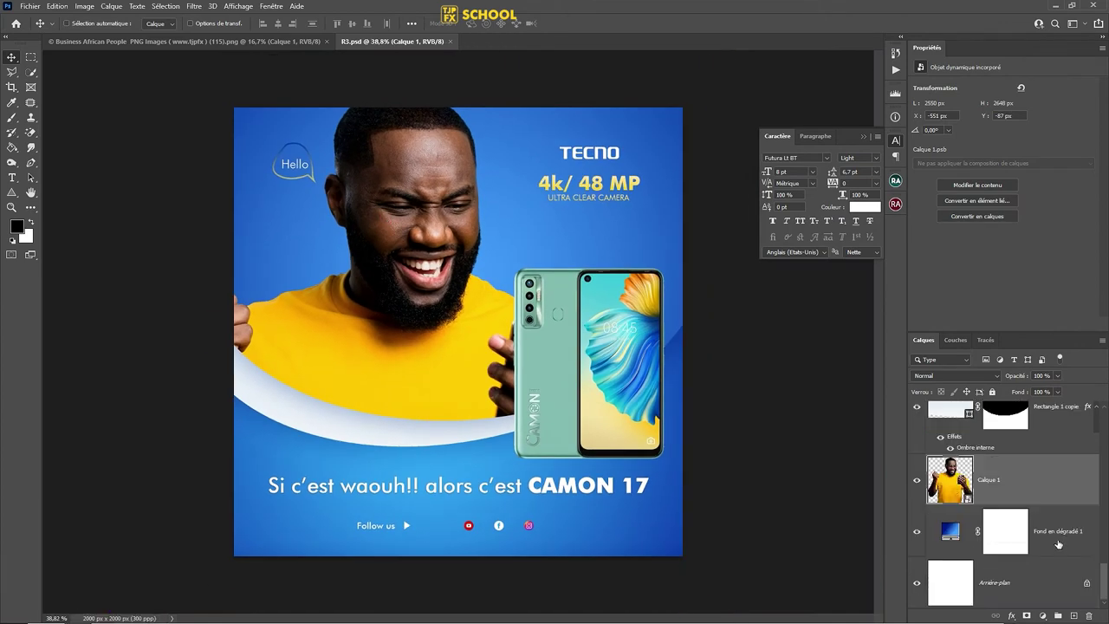
left_click(681, 546, "ctrl")
scroll(1036, 442, "up", 2)
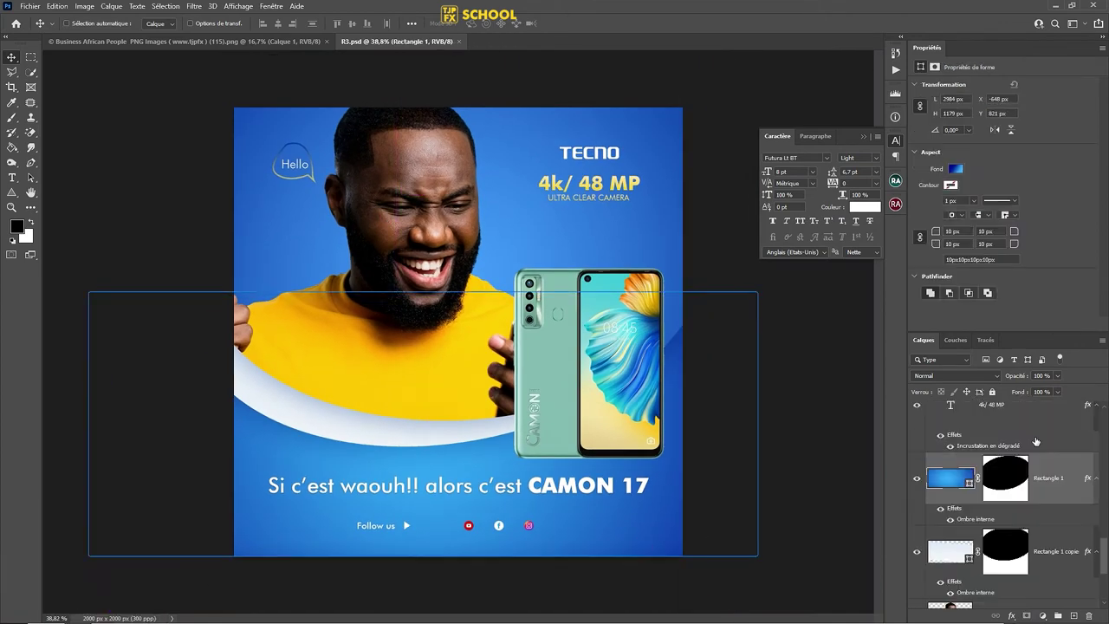
scroll(1036, 441, "up", 2)
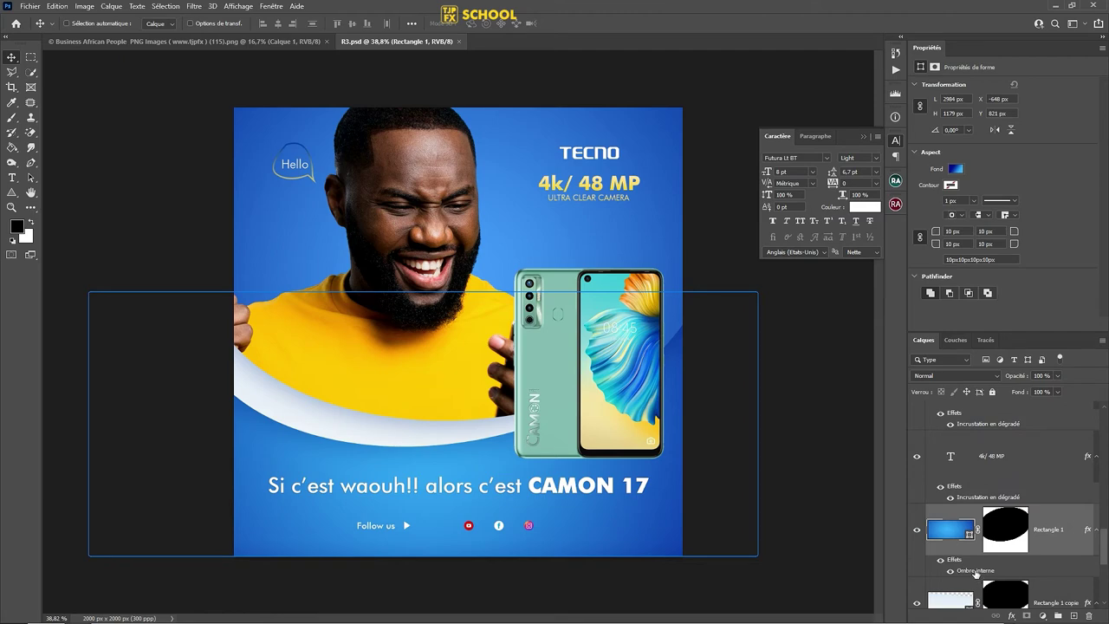
double_click(976, 571)
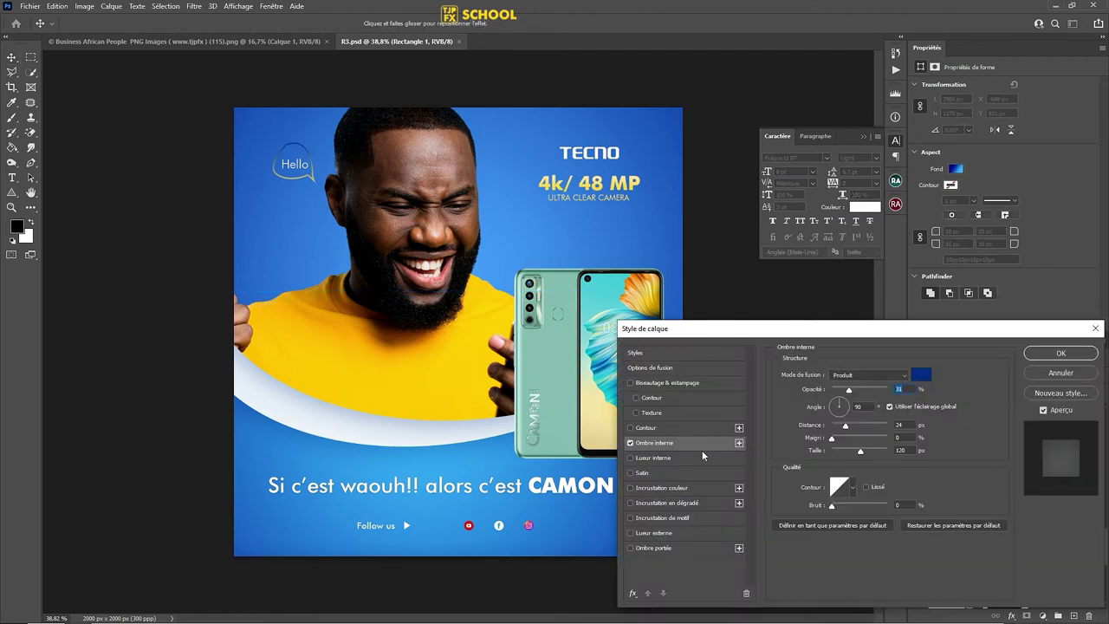
key("Return")
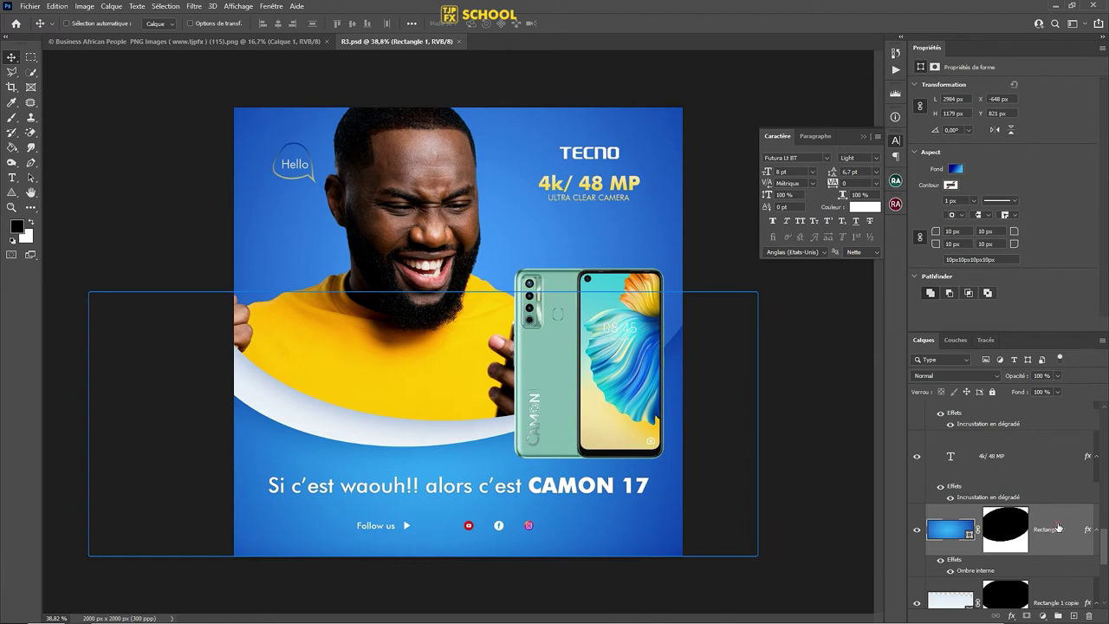
Change Rectangle 1's light gradient stop from 44baf6 to deeper blue 0e91d4
left_click(957, 168)
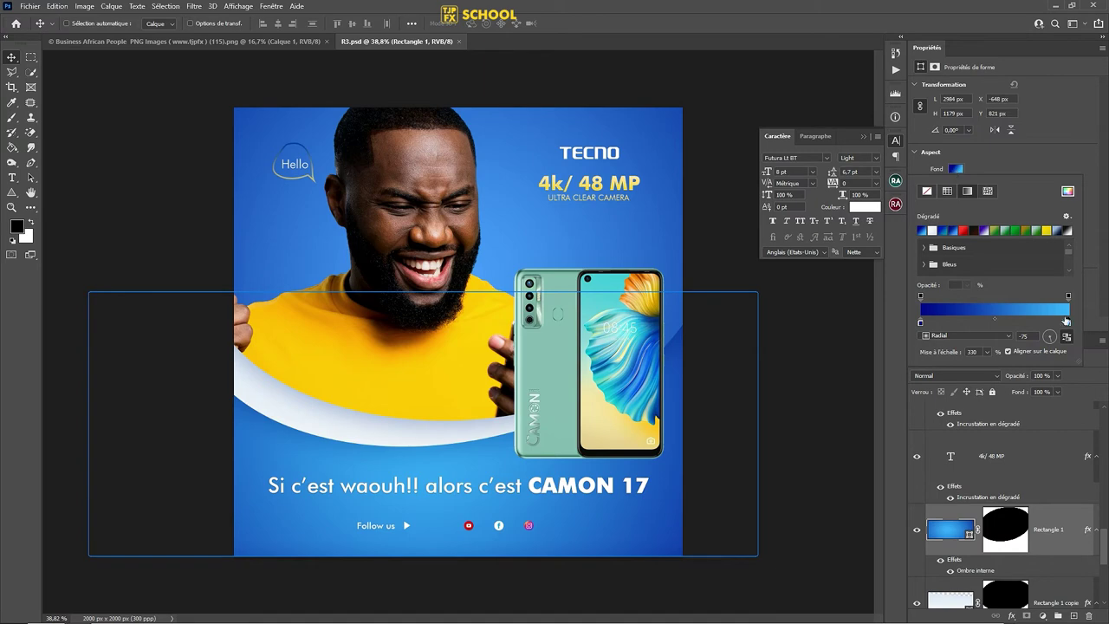
double_click(1069, 323)
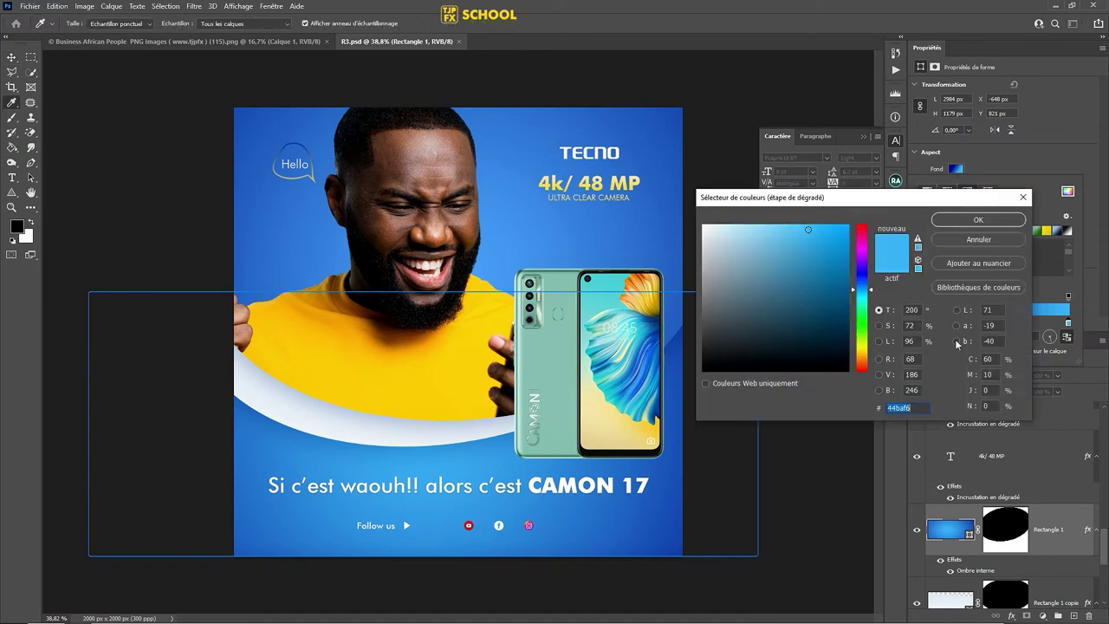
left_click(839, 249)
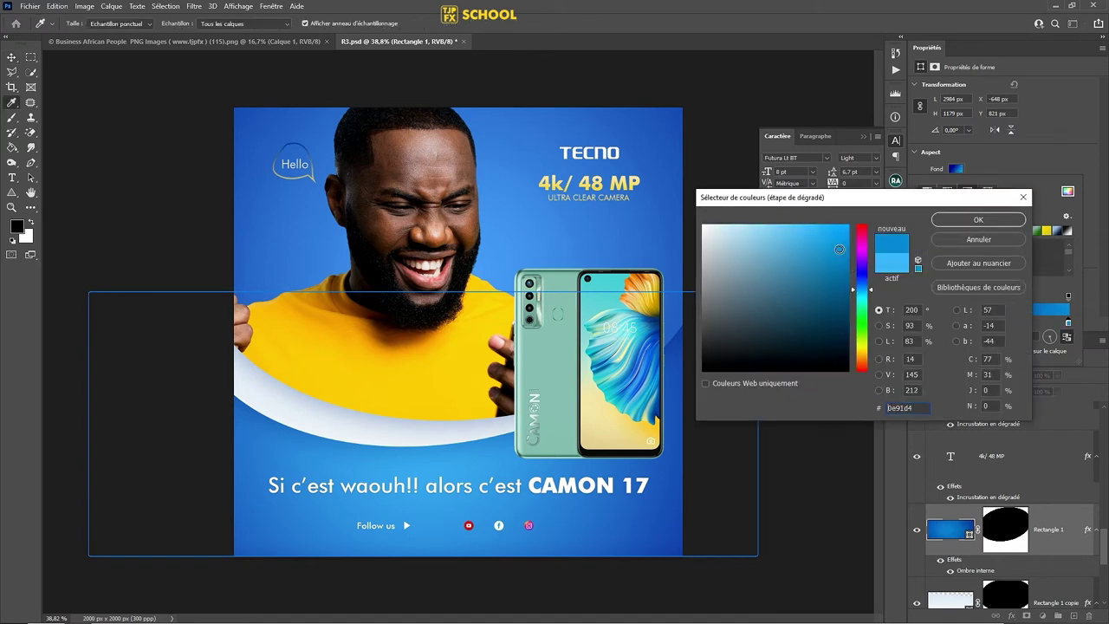
left_click(975, 221)
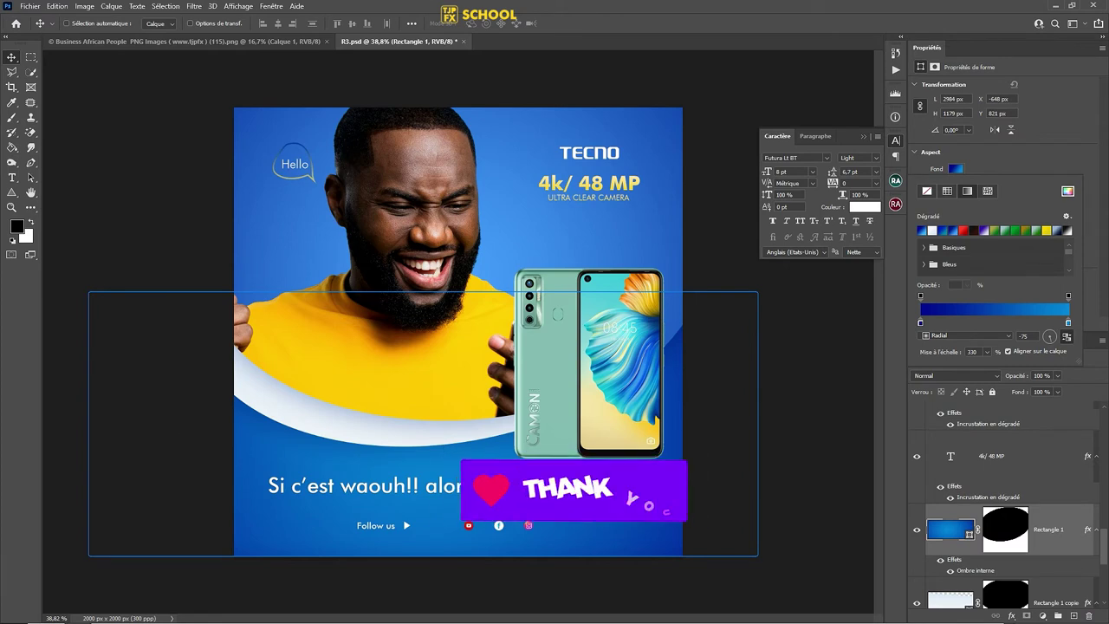
key("Return")
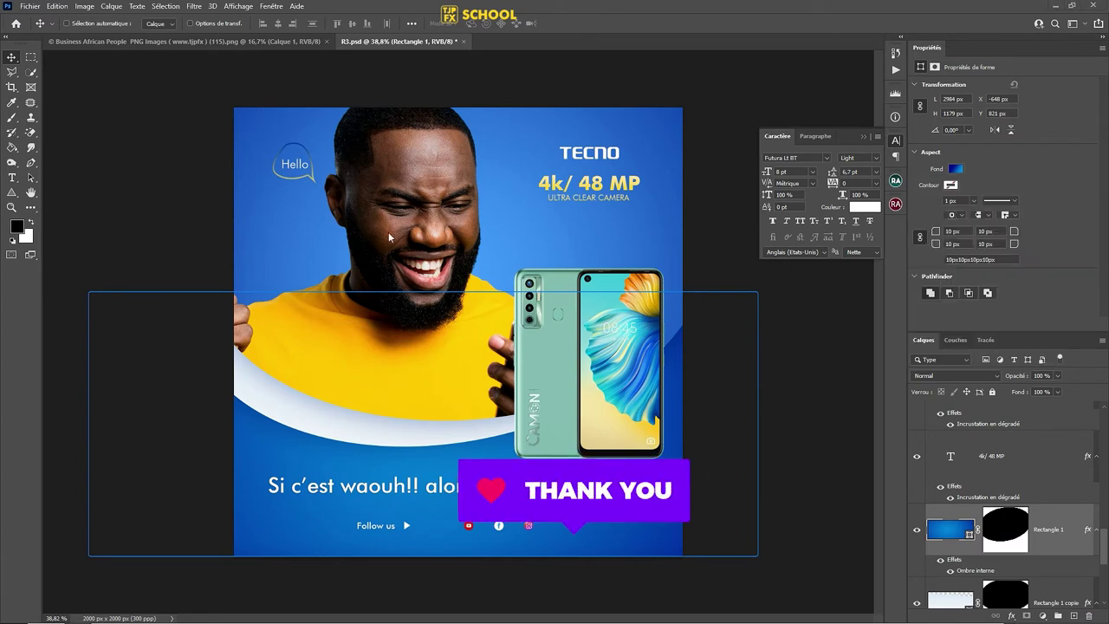
right_click(414, 158)
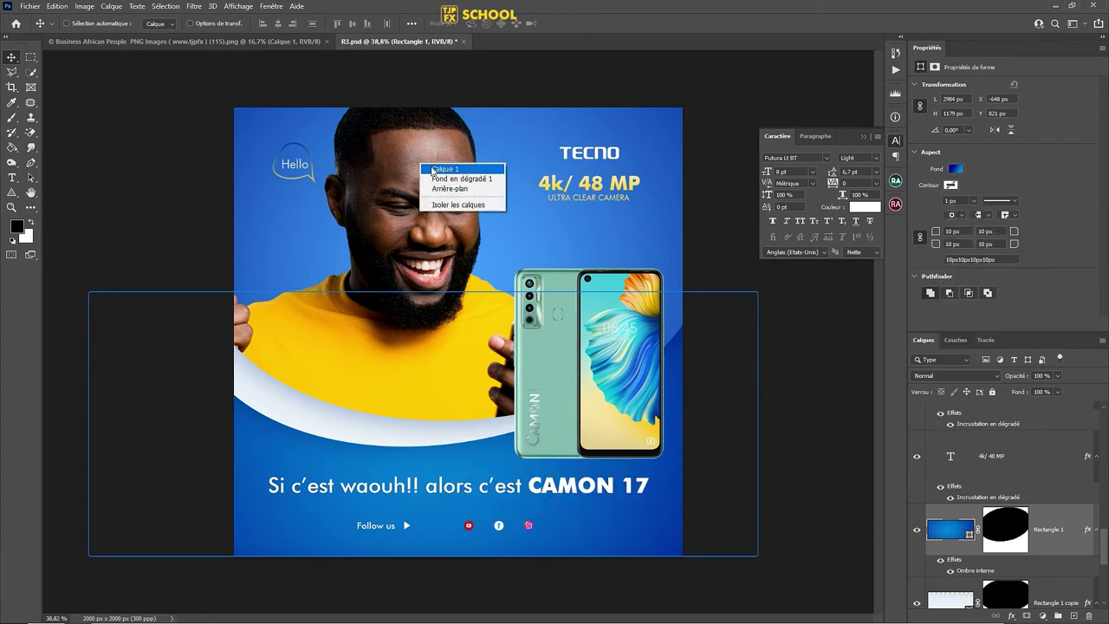
Add a new layer above Calque 1 and fill it with 50% grey
left_click(442, 168)
left_click(1074, 616)
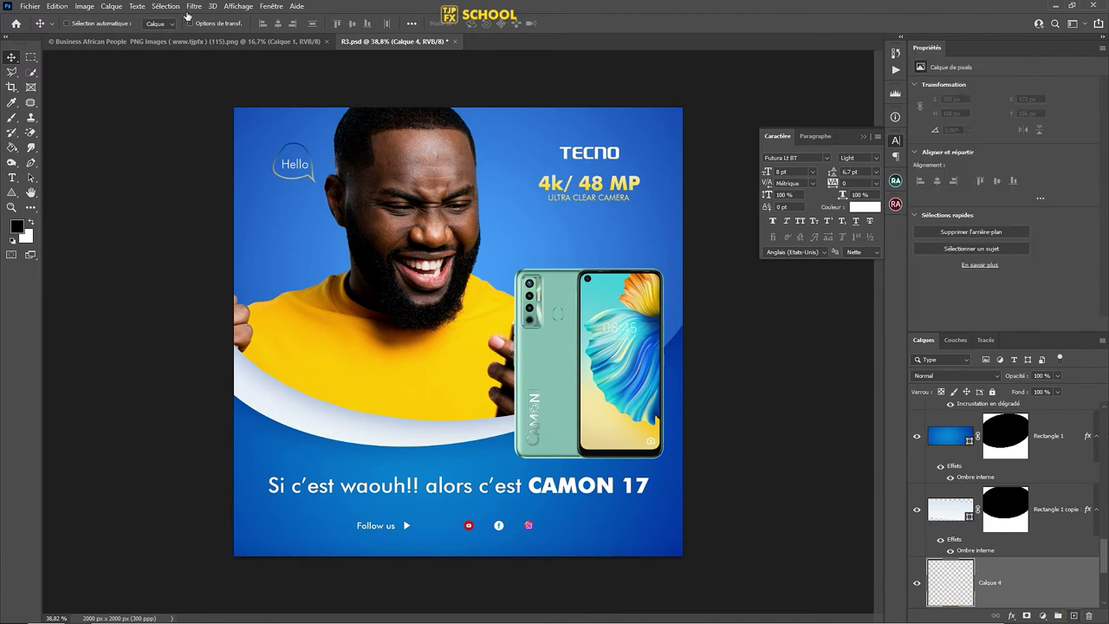
left_click(57, 6)
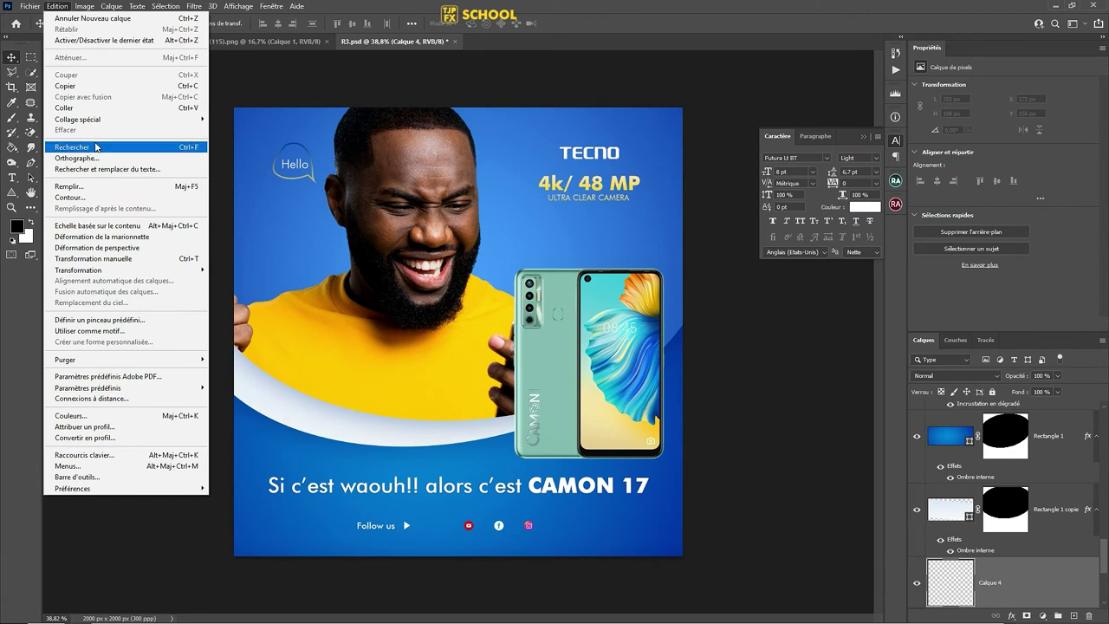
left_click(96, 185)
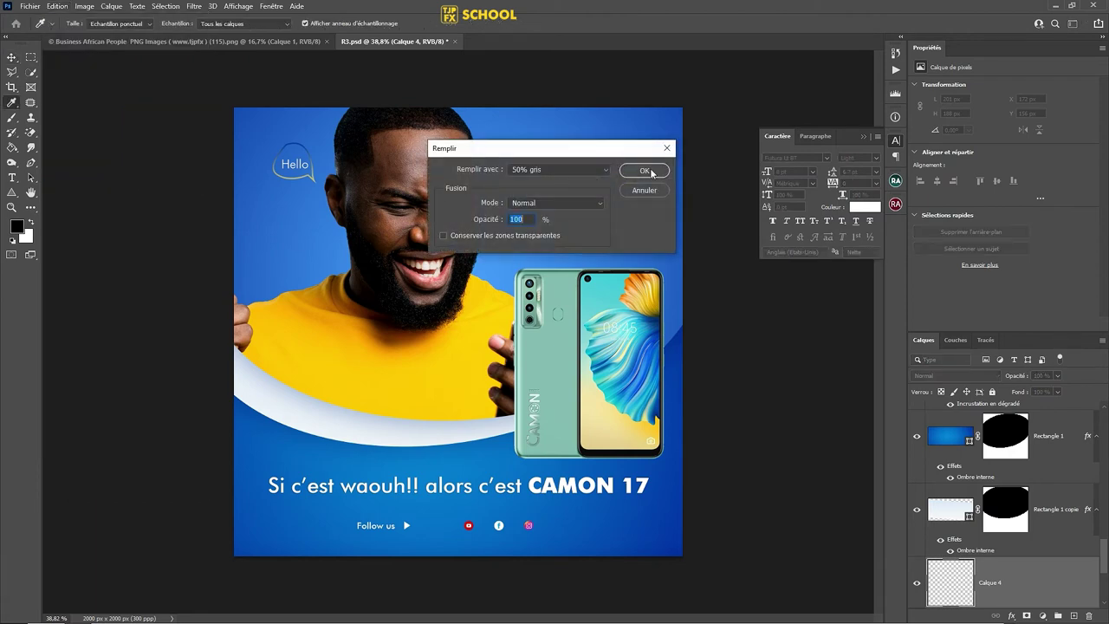
left_click(651, 172)
Set the grey layer to Lumière tamisée and clip it to the model's photo
left_click(960, 376)
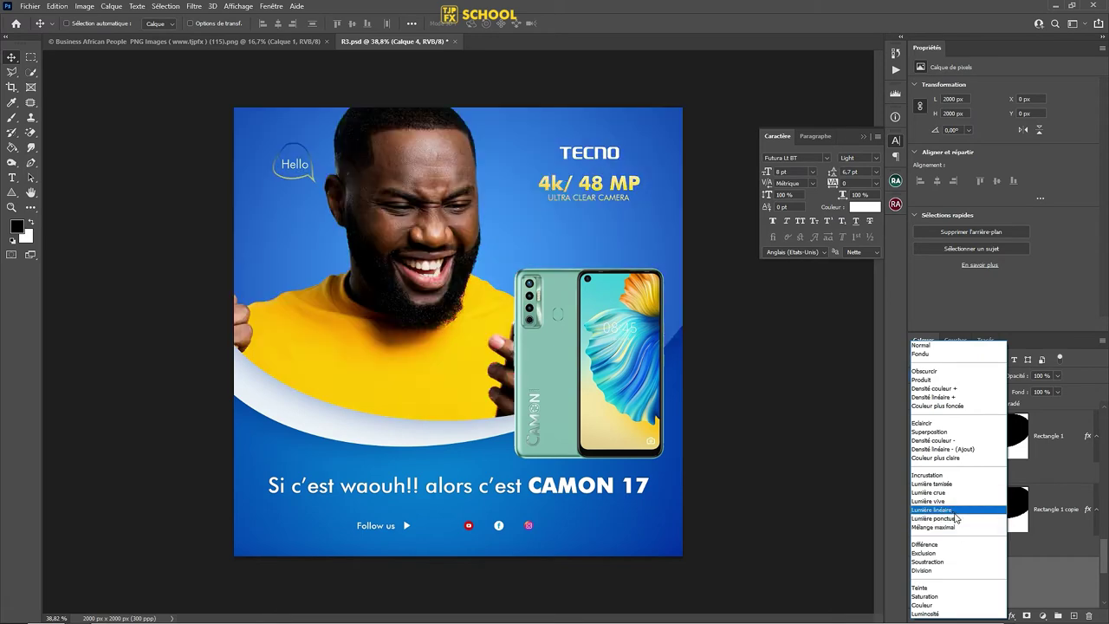
left_click(955, 486)
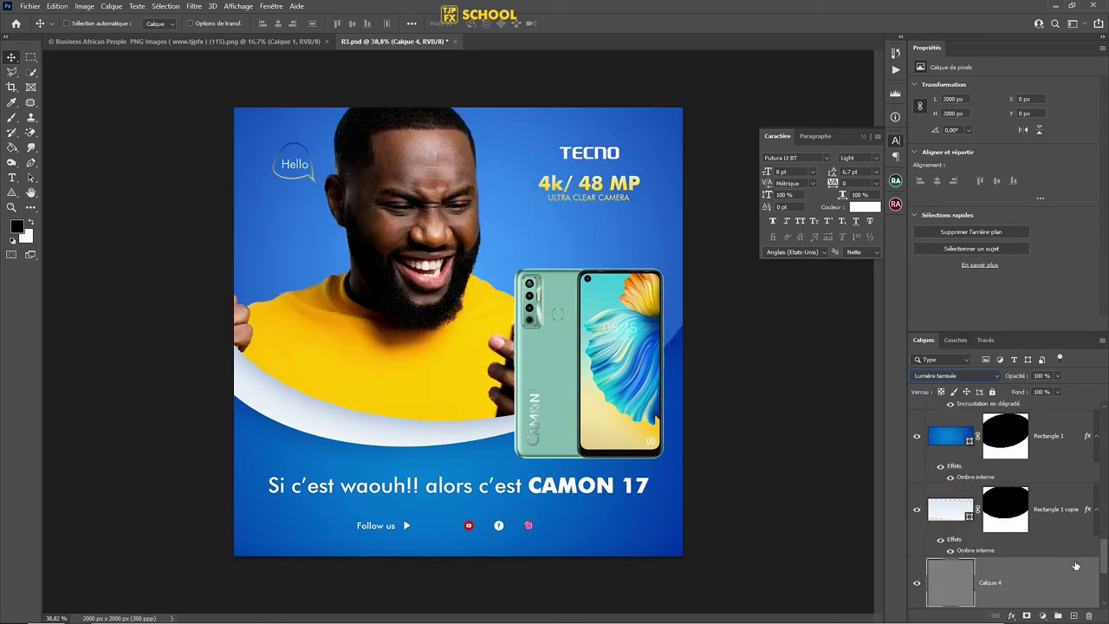
scroll(1075, 566, "down", 1)
right_click(1072, 531)
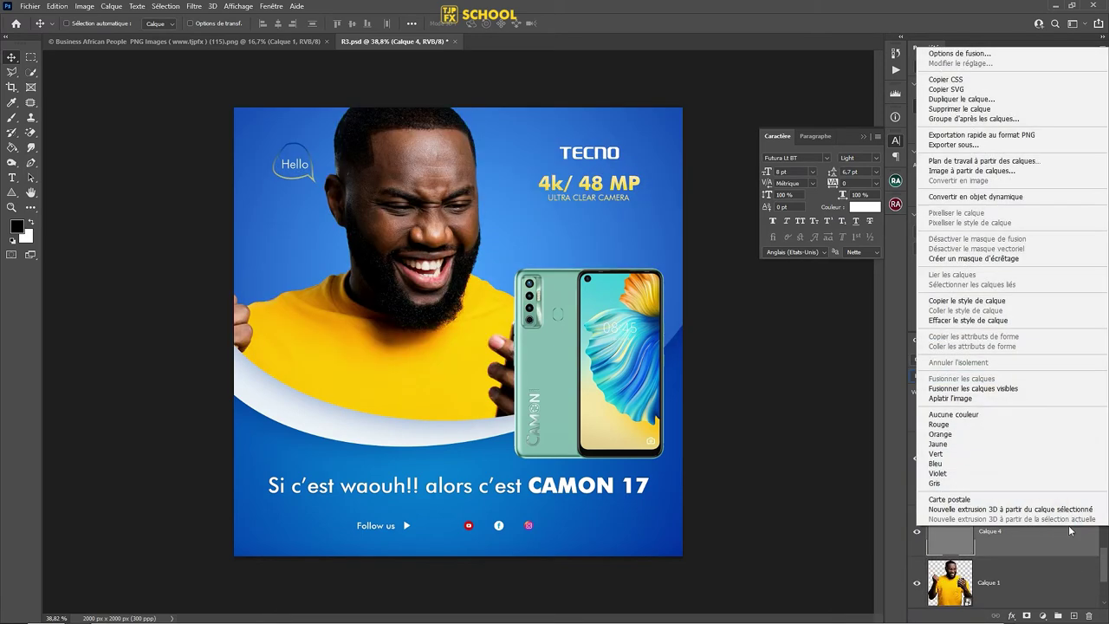
left_click(1020, 260)
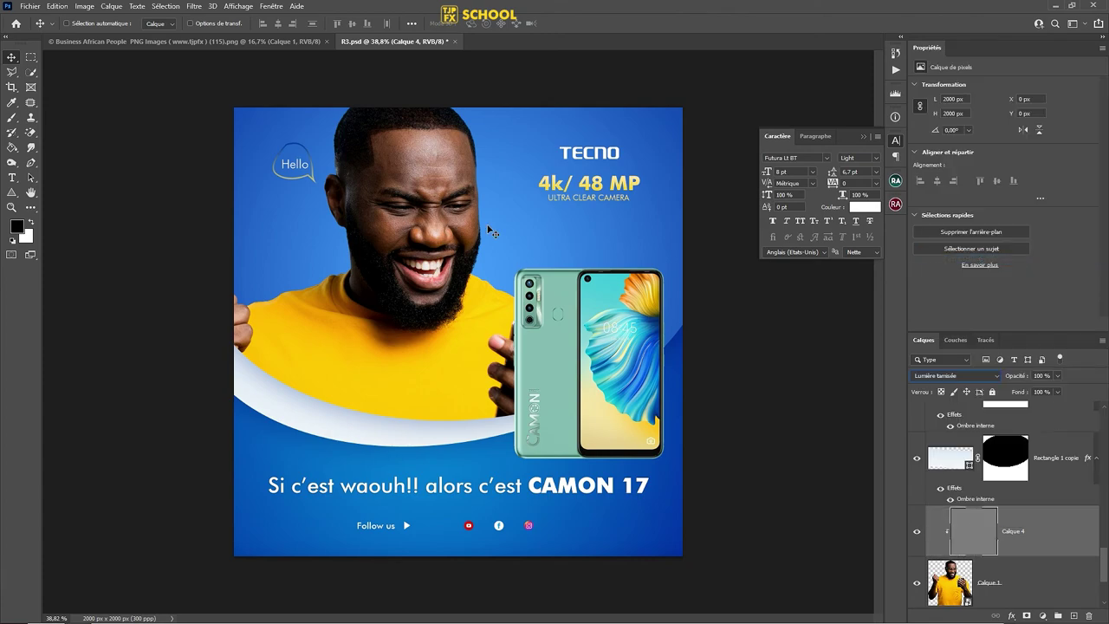
key("ctrl+plus")
key("ctrl+plus")
key("ctrl+plus")
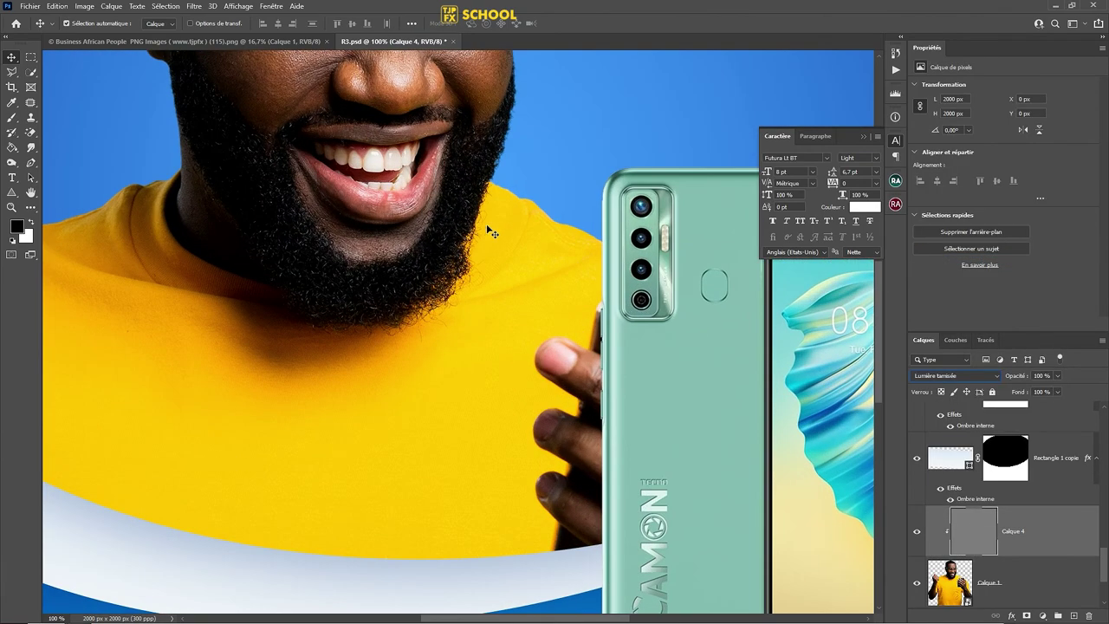
Save, then dodge the model's forehead at 10% exposure on Calque 4
mouse_move(490, 233)
left_mouse_down()
mouse_move(552, 296)
mouse_move(538, 296)
left_mouse_up()
key("ctrl+s")
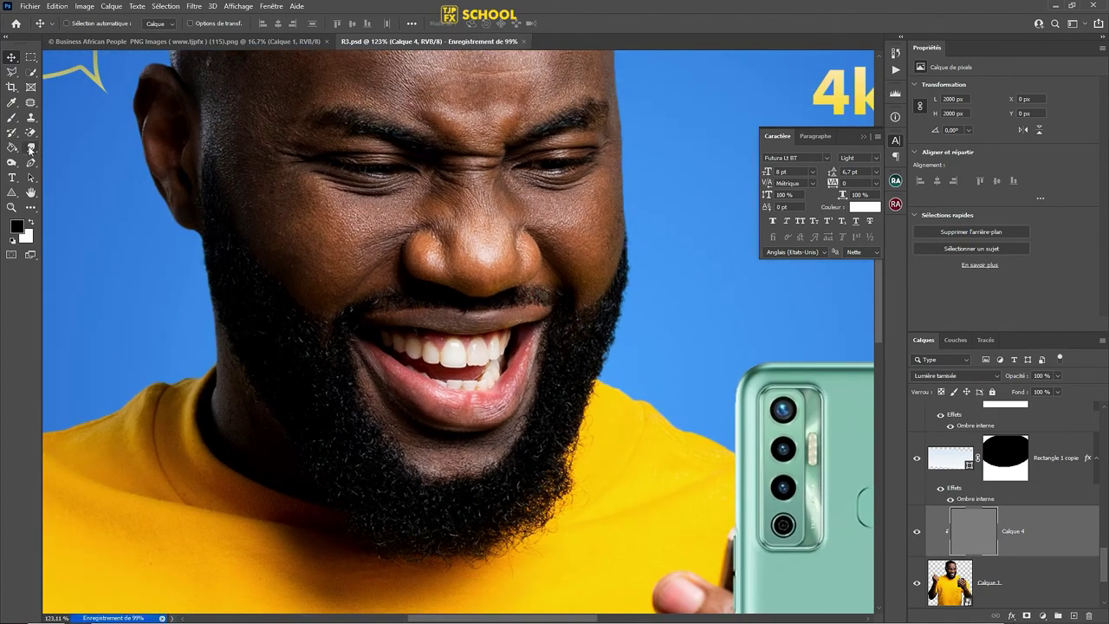
left_click(12, 162)
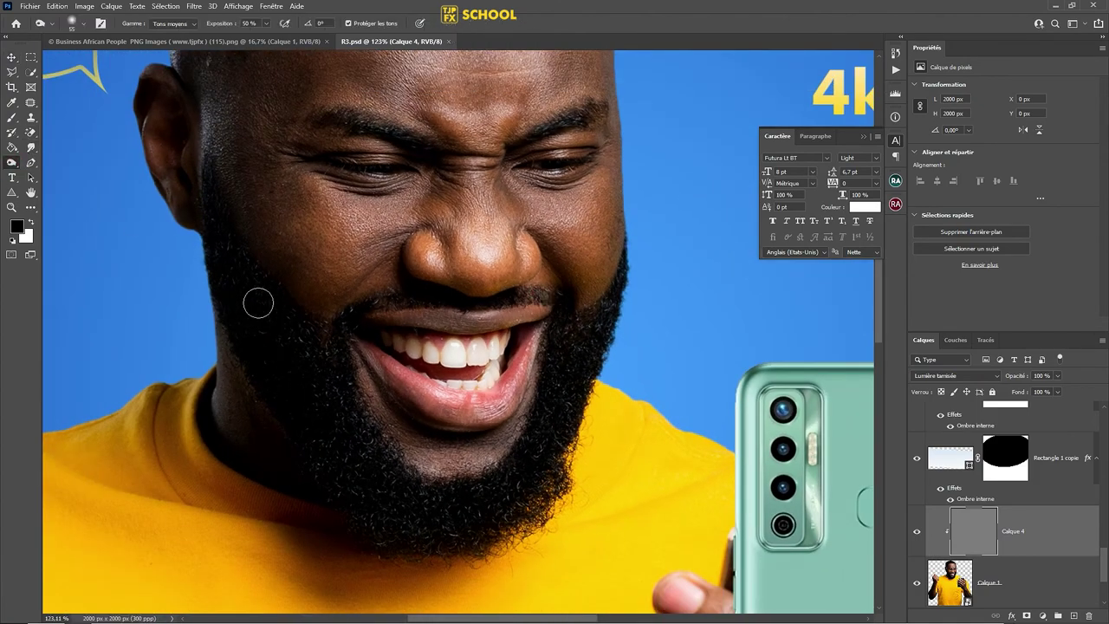
left_click_drag(363, 233, 331, 322)
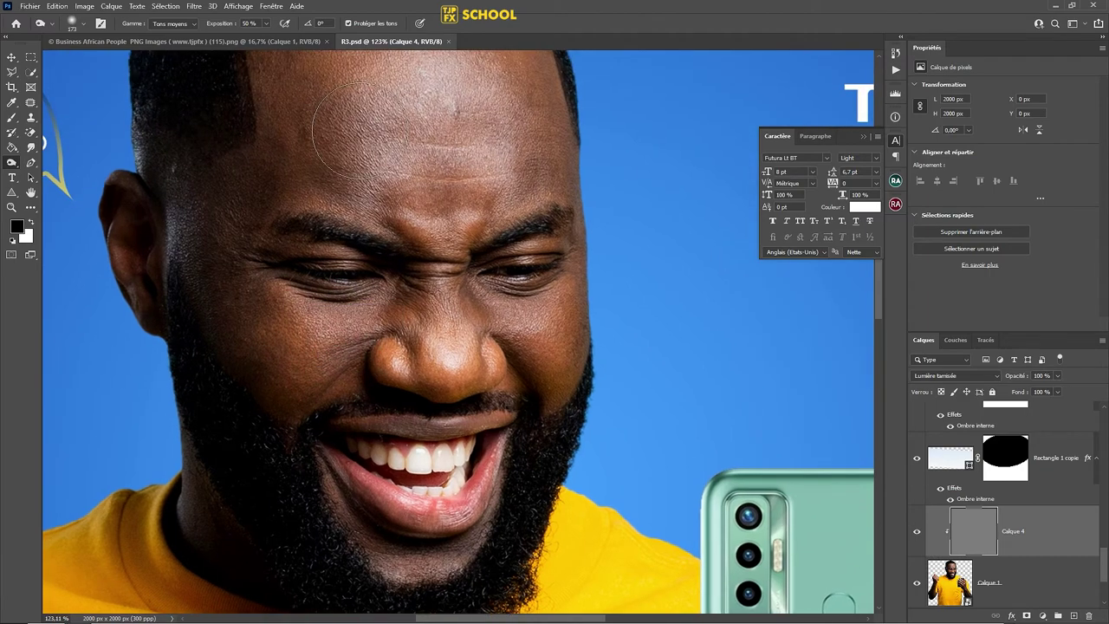
left_click(249, 23)
type("10")
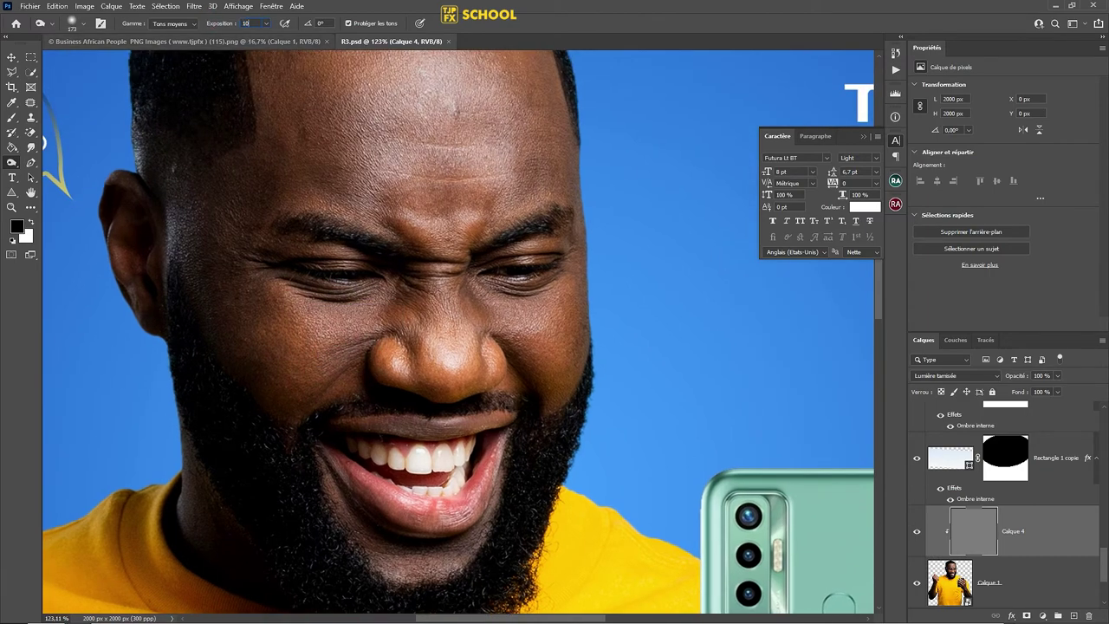
key("Return")
left_click_drag(461, 204, 391, 332)
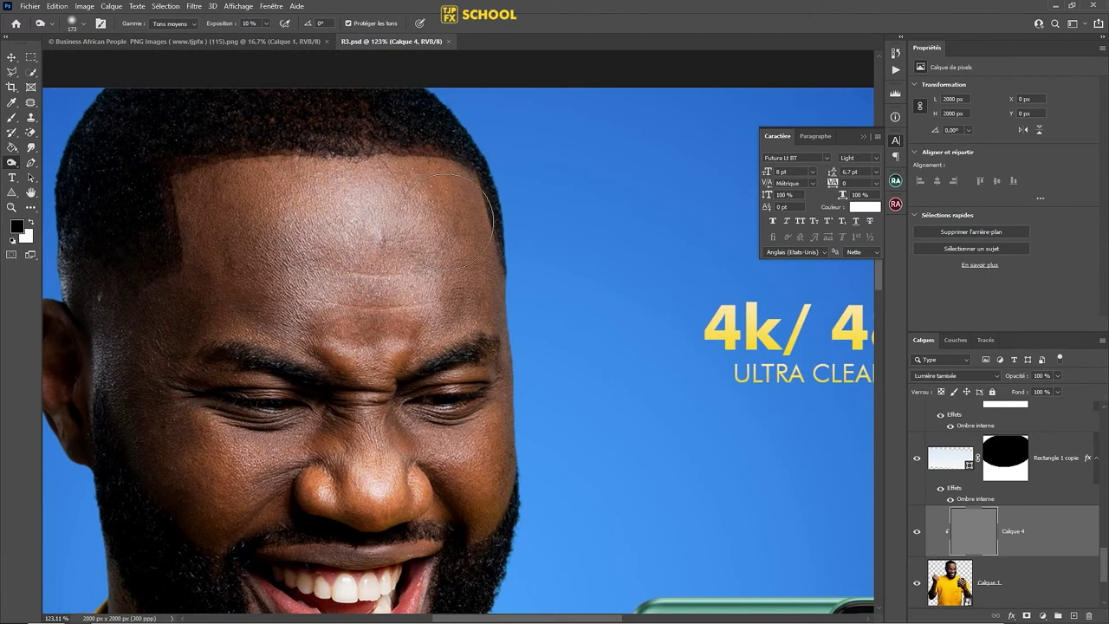
left_click_drag(228, 519, 225, 414)
Dodge the model's teeth with a smaller brush, then review the head
mouse_move(381, 481)
left_mouse_down()
mouse_move(389, 324)
mouse_move(374, 334)
left_mouse_up()
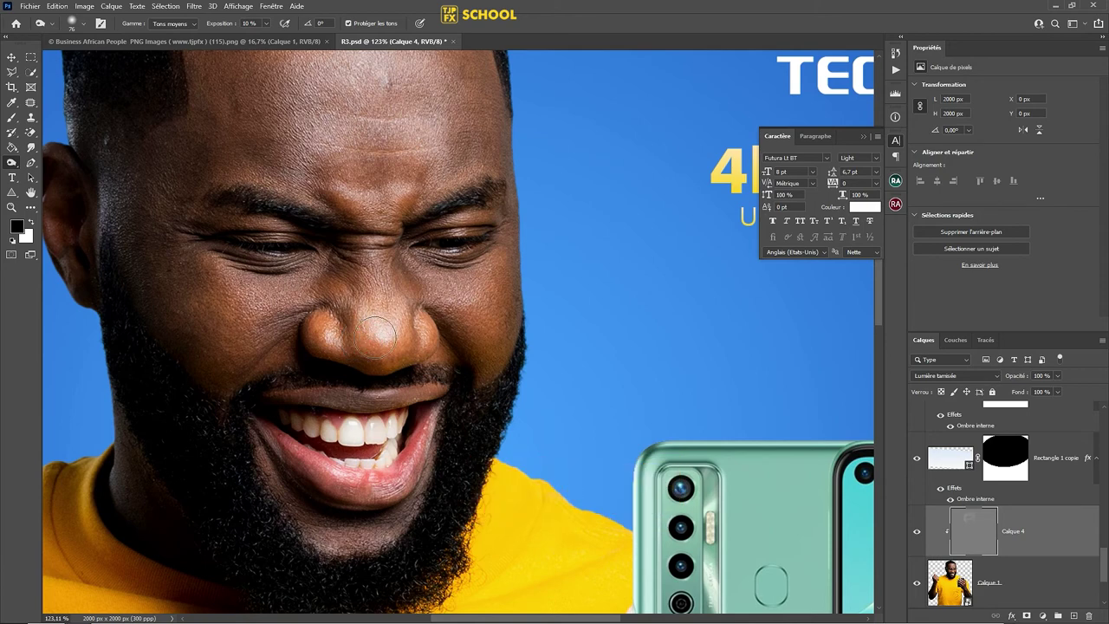
left_click_drag(294, 468, 306, 543)
left_click_drag(402, 418, 281, 418)
key("bracketright")
key("bracketright")
key("bracketright")
left_click_drag(183, 302, 261, 432)
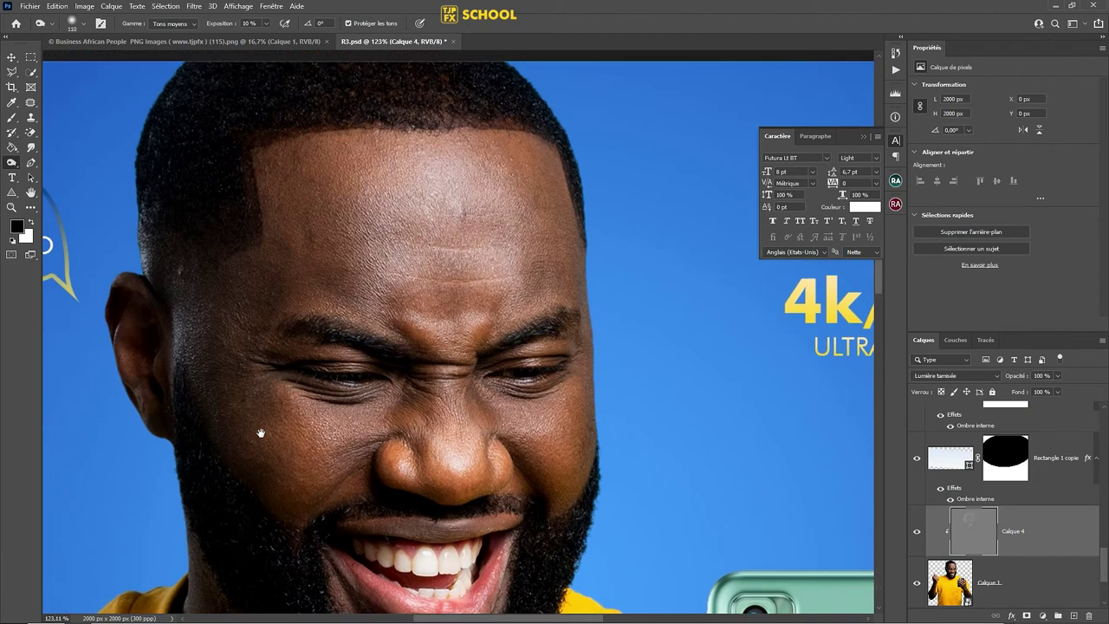
left_click_drag(275, 181, 283, 272)
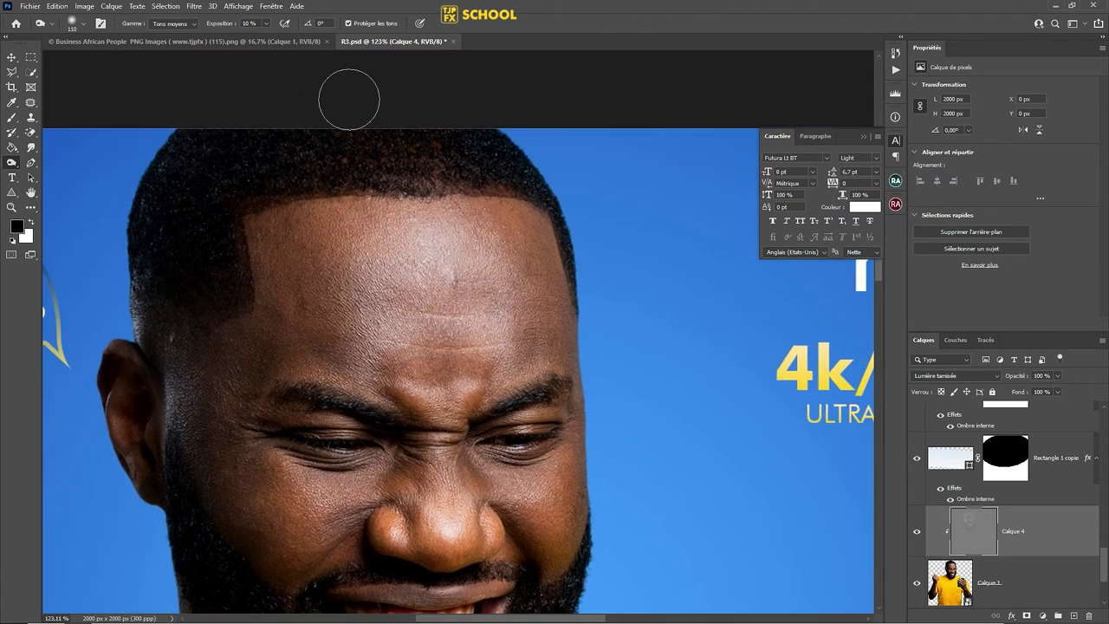
left_click_drag(515, 367, 521, 285)
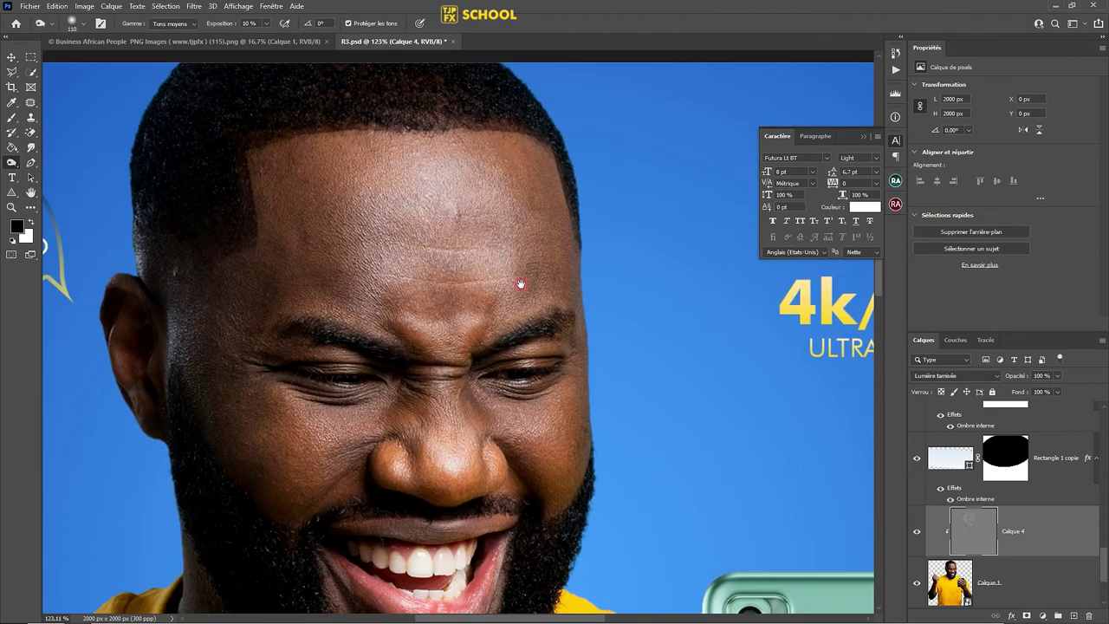
Compare before and after by toggling Calque 4, fit the poster, and save
left_click(918, 535)
left_click(918, 535)
key("ctrl+0")
key("ctrl+s")
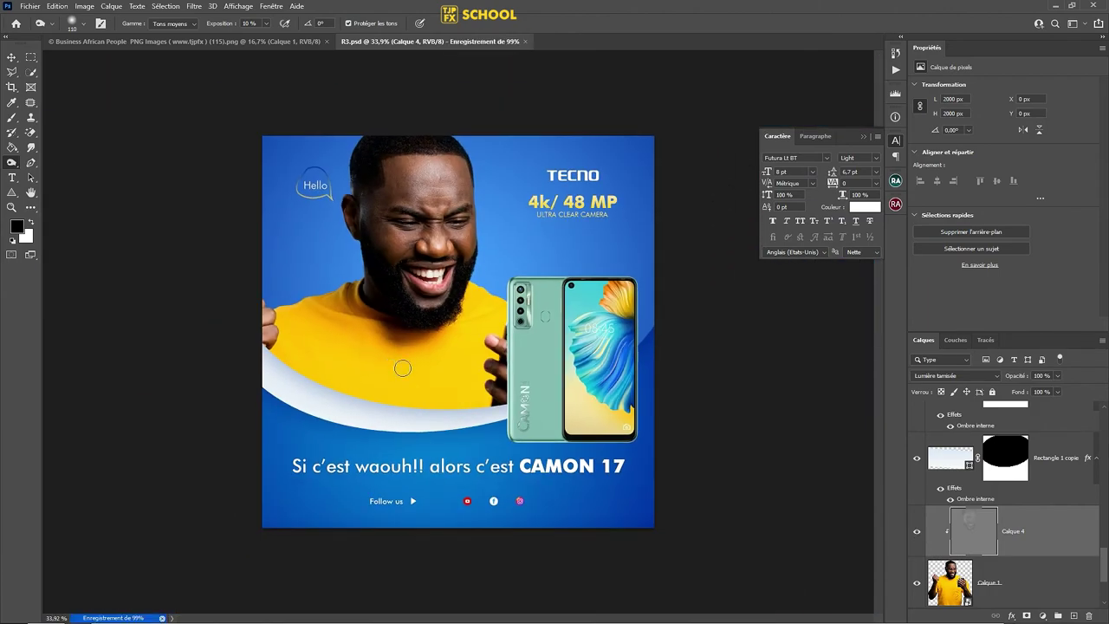
left_click(194, 6)
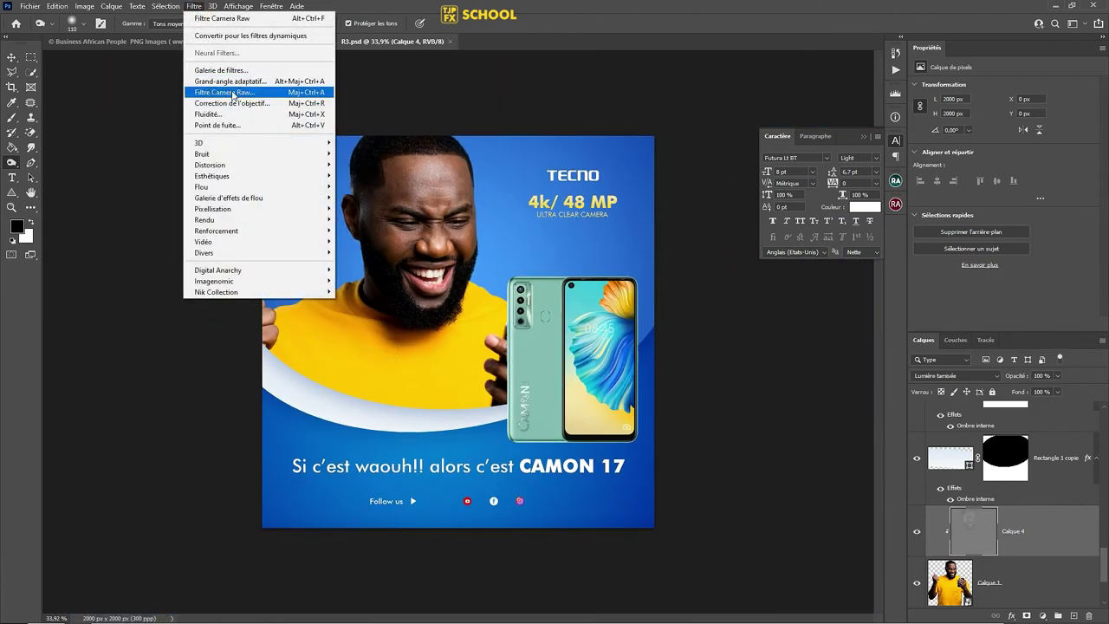
Apply Camera Raw to grey Calque 4 with Textures +38 and Clarté +37
left_click(233, 94)
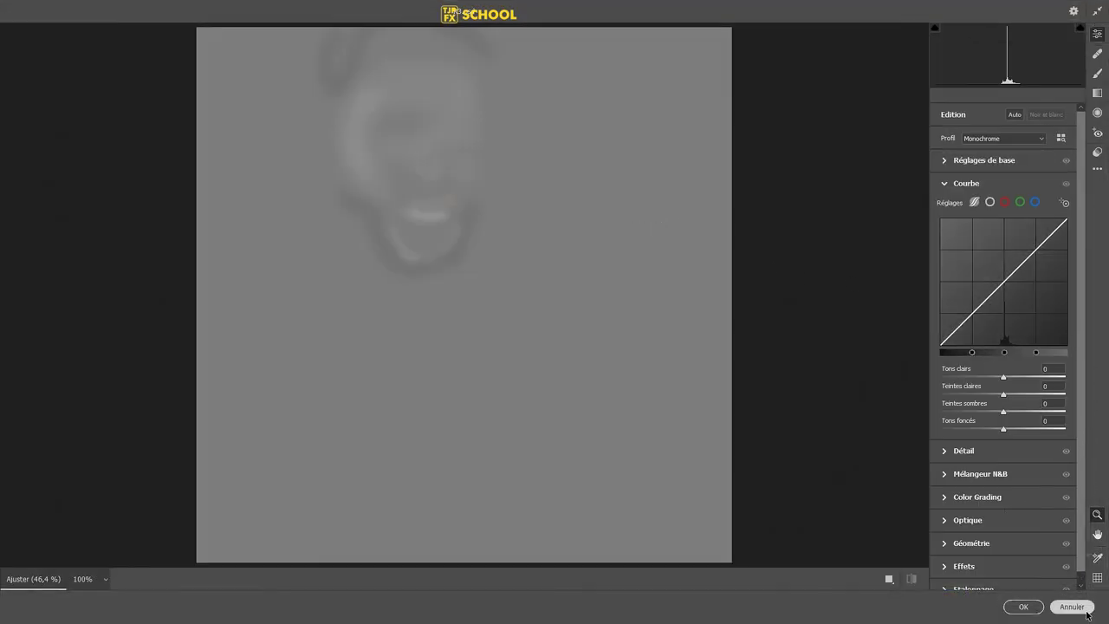
left_click(944, 452)
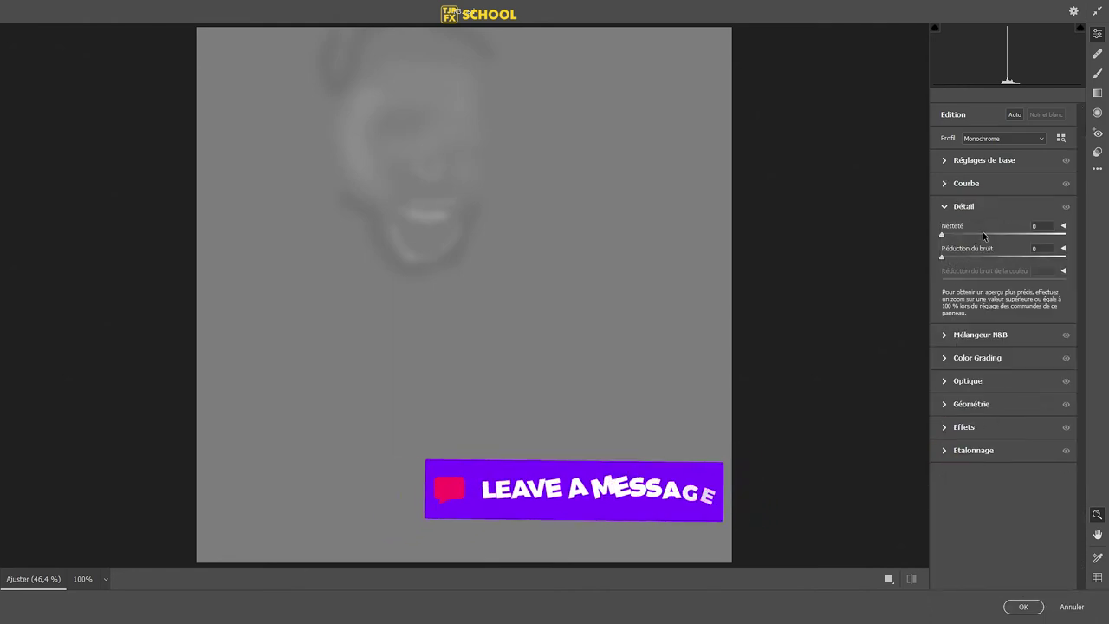
left_click(944, 160)
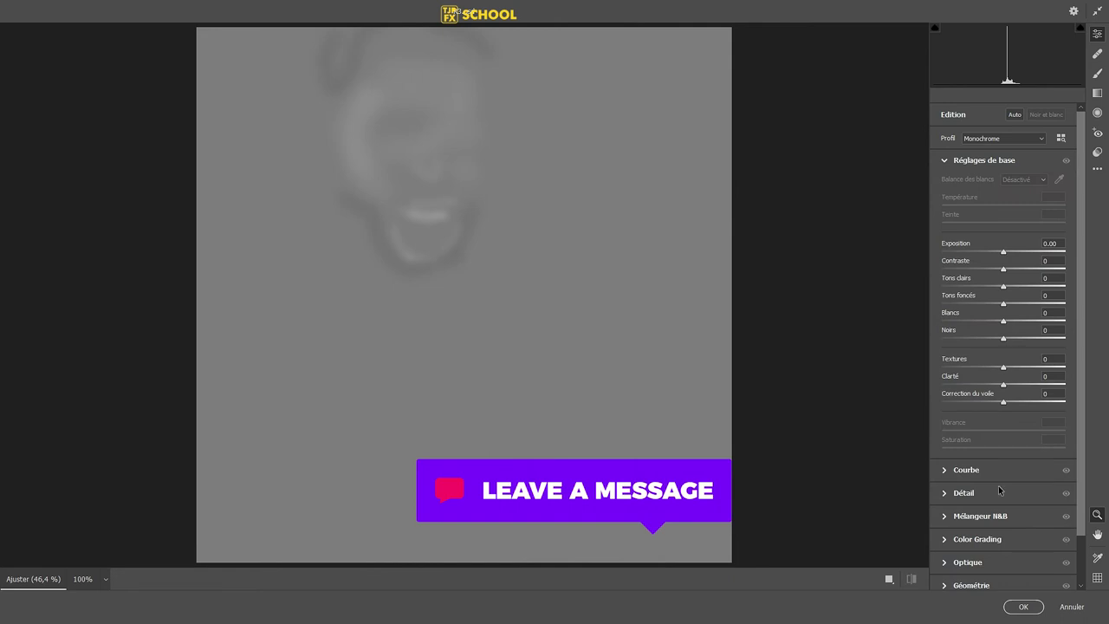
mouse_move(1007, 364)
left_mouse_down()
mouse_move(1027, 370)
mouse_move(1026, 385)
left_mouse_up()
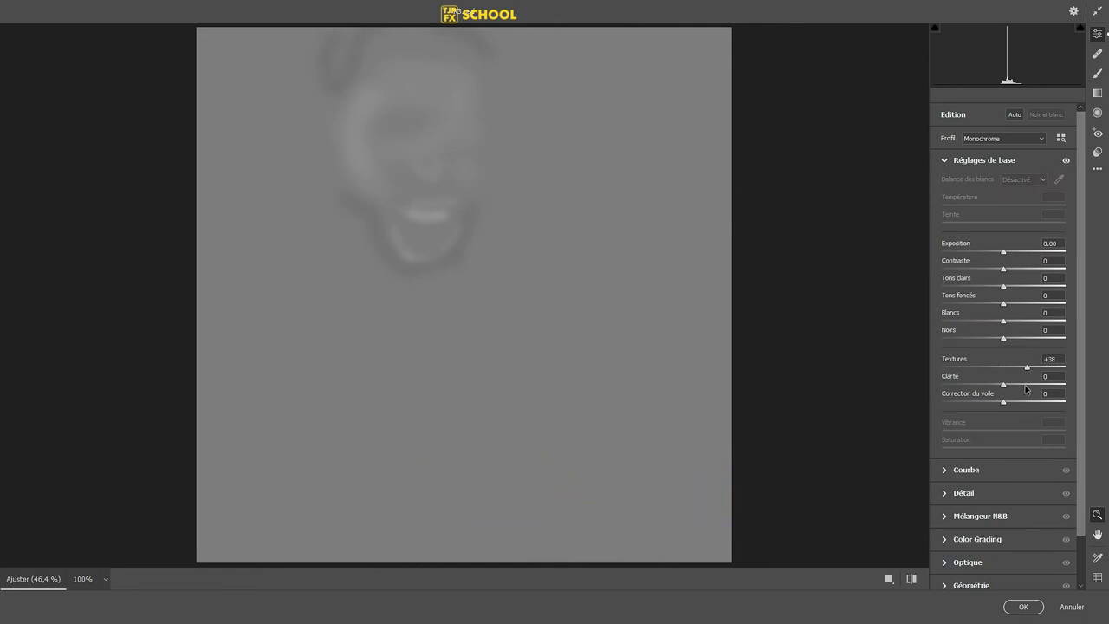
left_click(1023, 607)
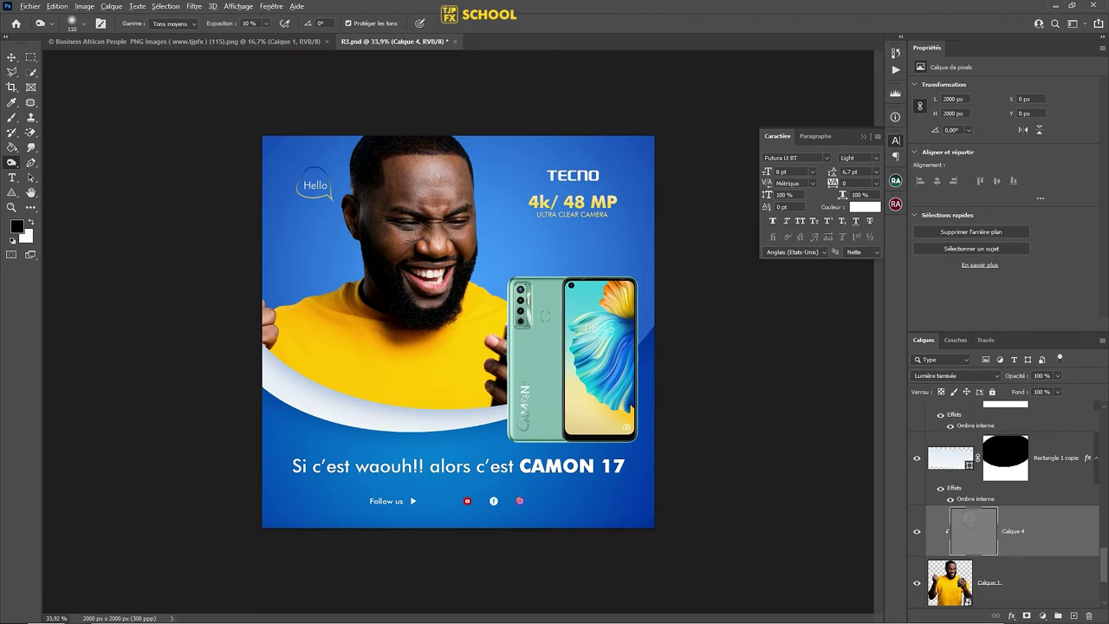
Merge the grey dodge layer with the model's photo into Calque 4 and save
key("ctrl+plus")
left_click(1051, 565, "shift")
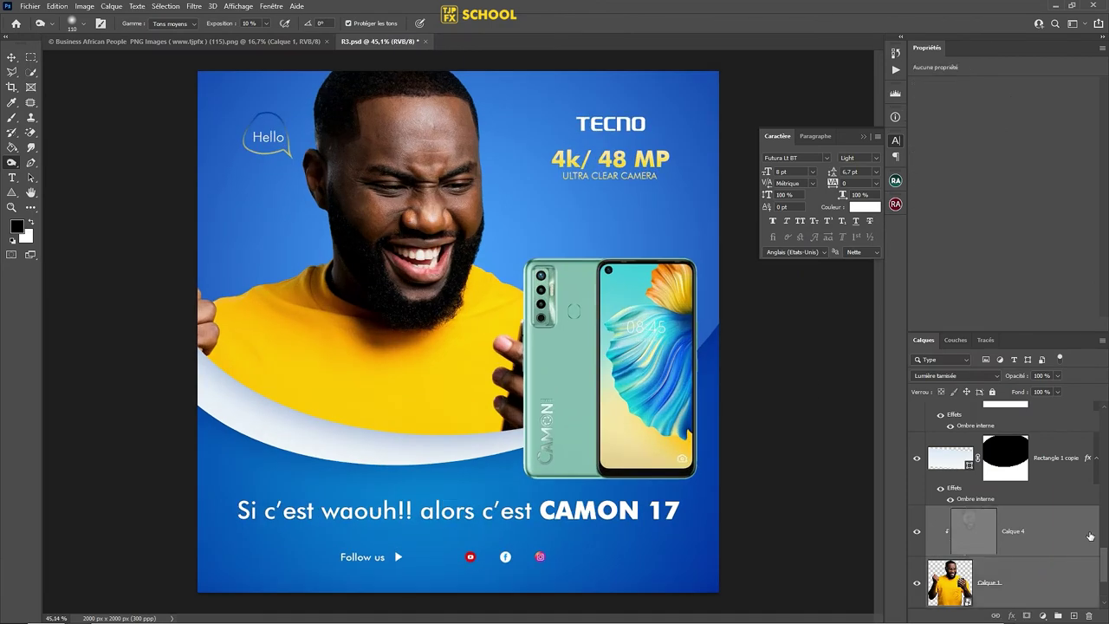
right_click(1090, 536)
left_click(962, 384)
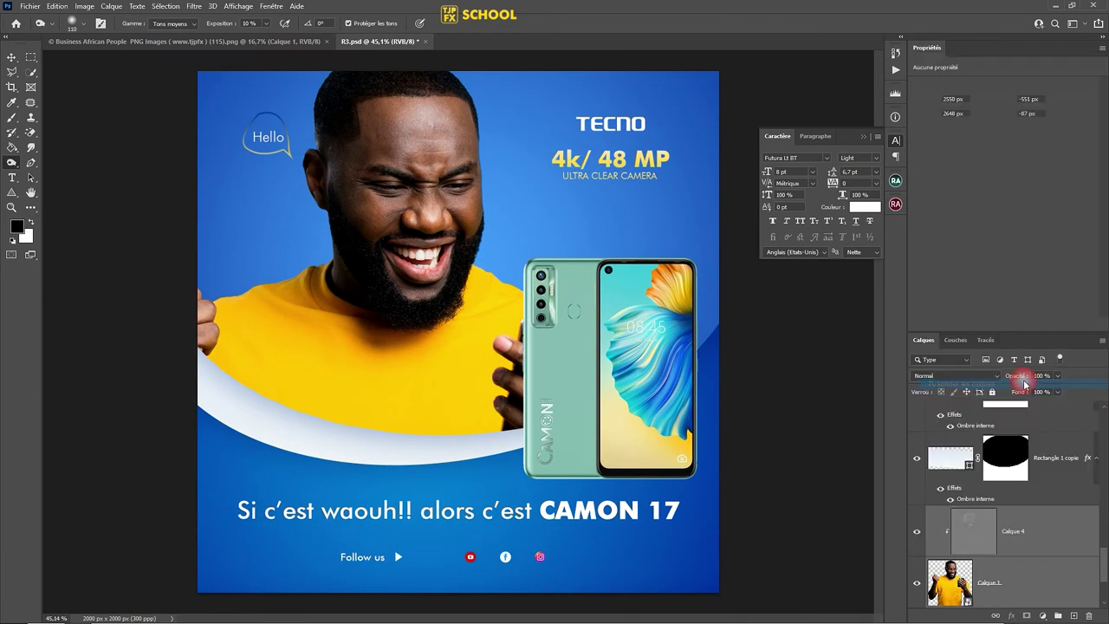
key("ctrl+plus")
key("ctrl+plus")
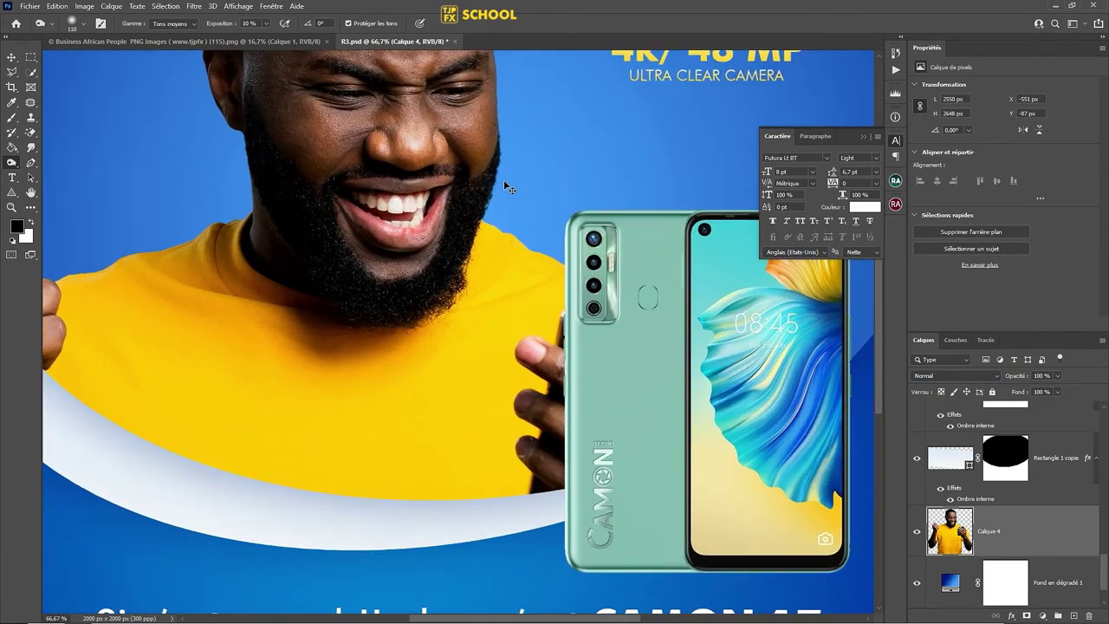
key("ctrl+plus")
left_click_drag(400, 202, 458, 414)
scroll(501, 319, "down", 3)
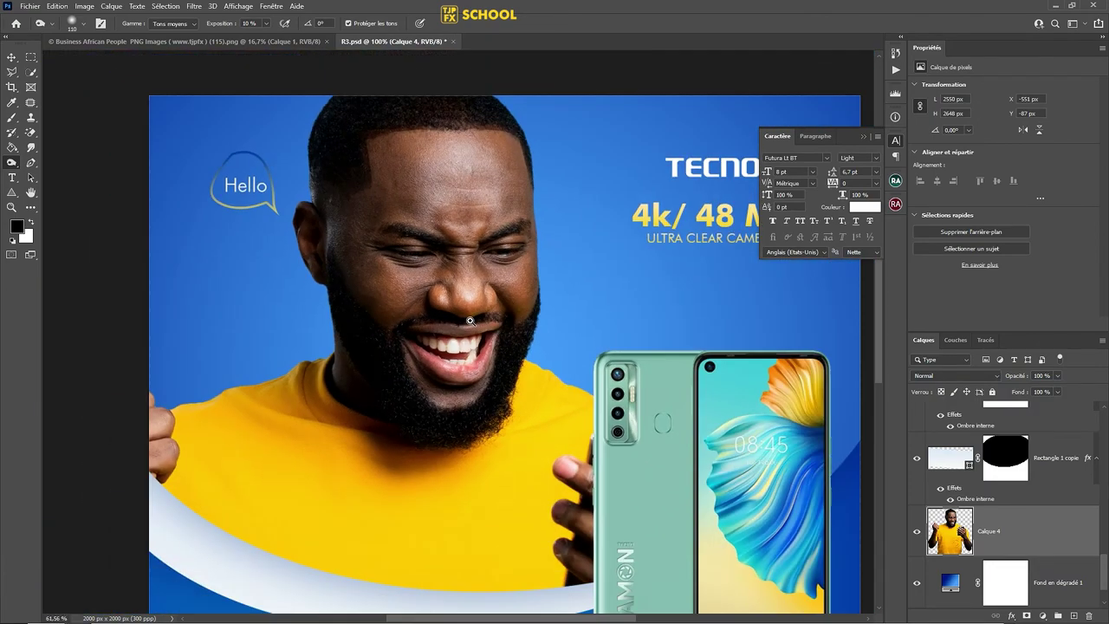
key("ctrl+s")
scroll(389, 247, "up", 2)
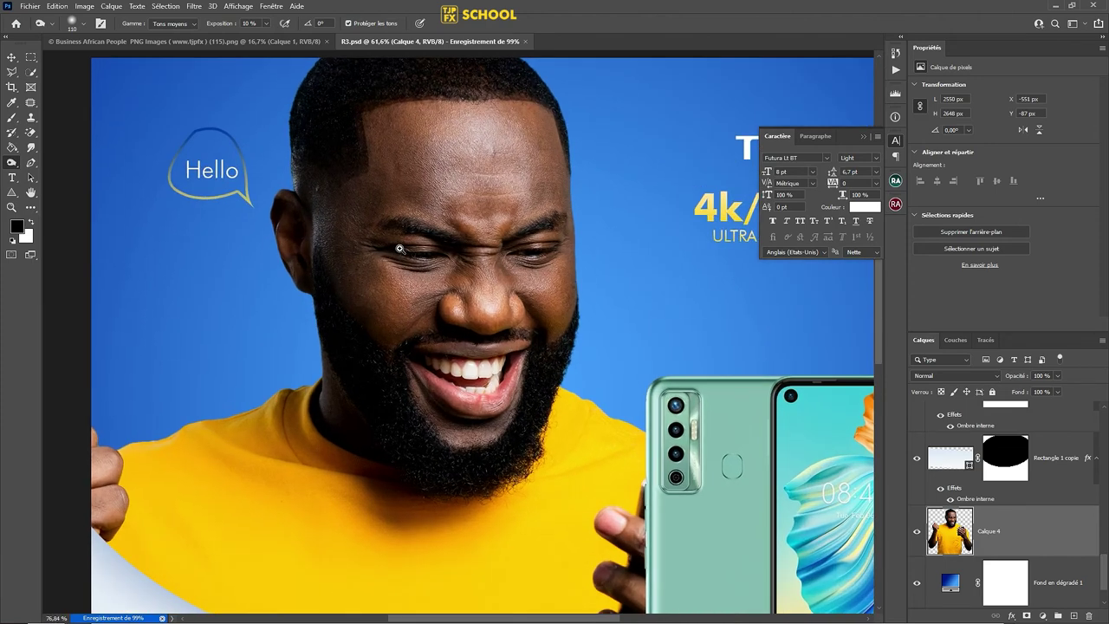
Delete the Ellipse 1 layer
left_click(194, 7)
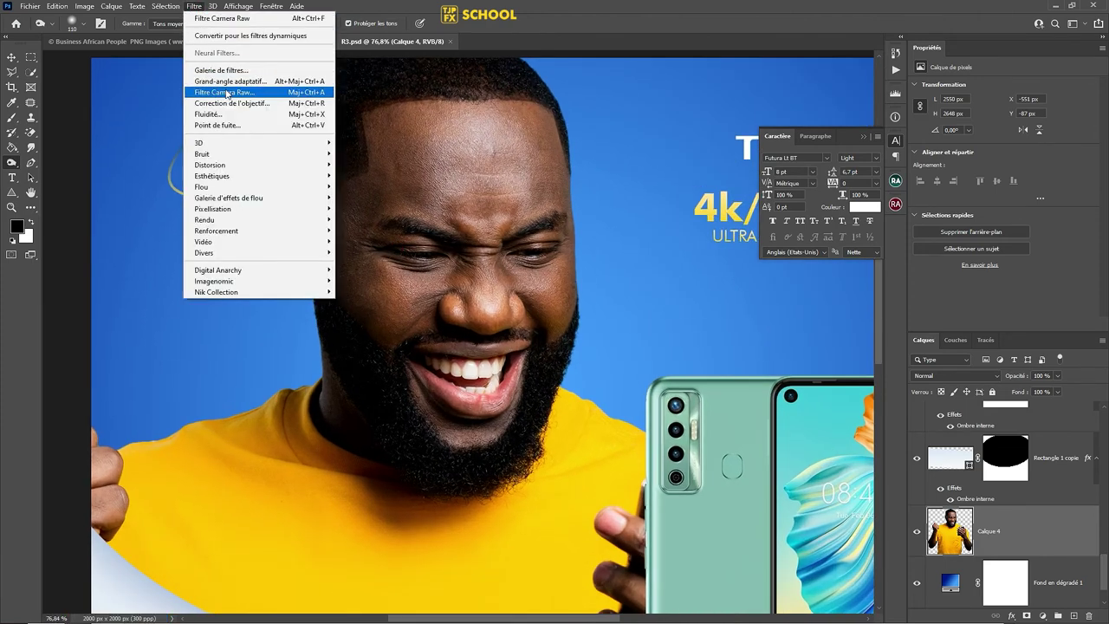
key("Escape")
scroll(1104, 414, "up", 5)
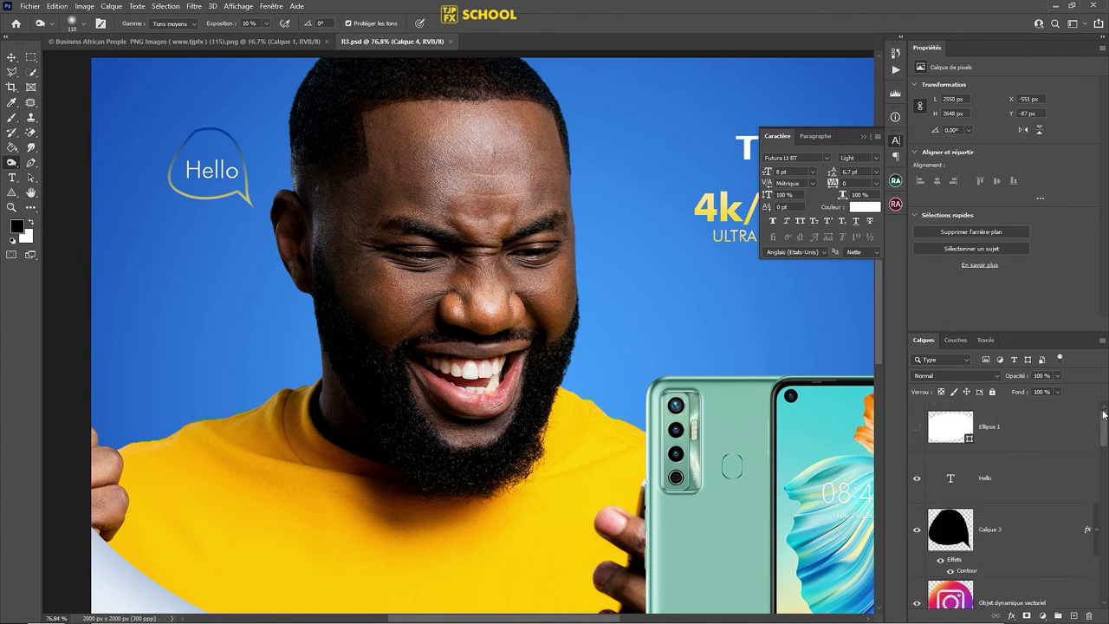
left_click(1004, 446)
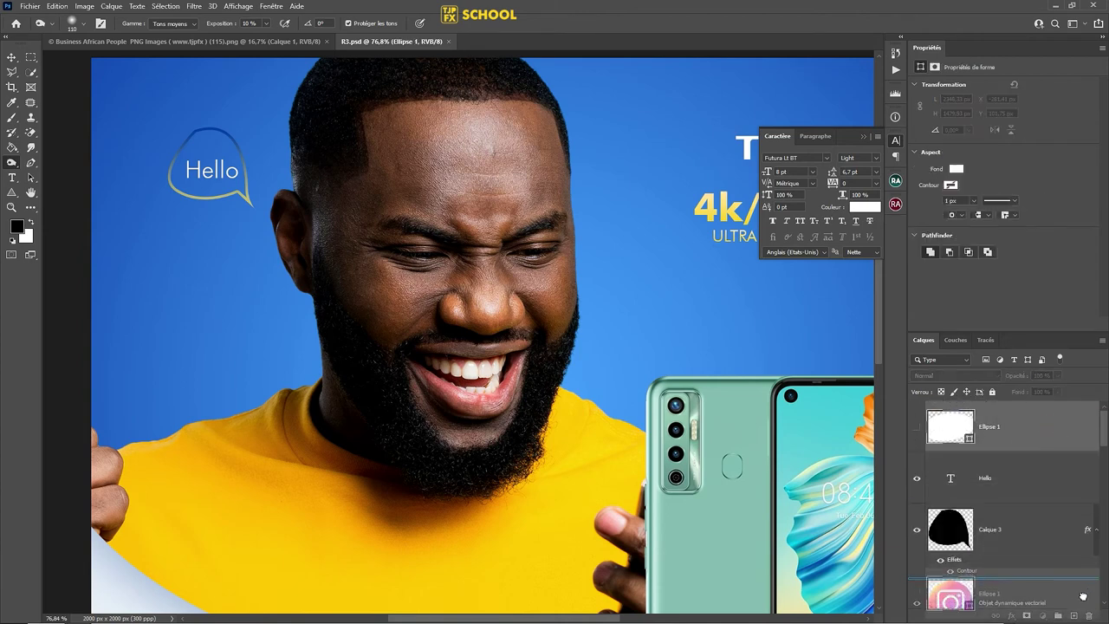
key("Delete")
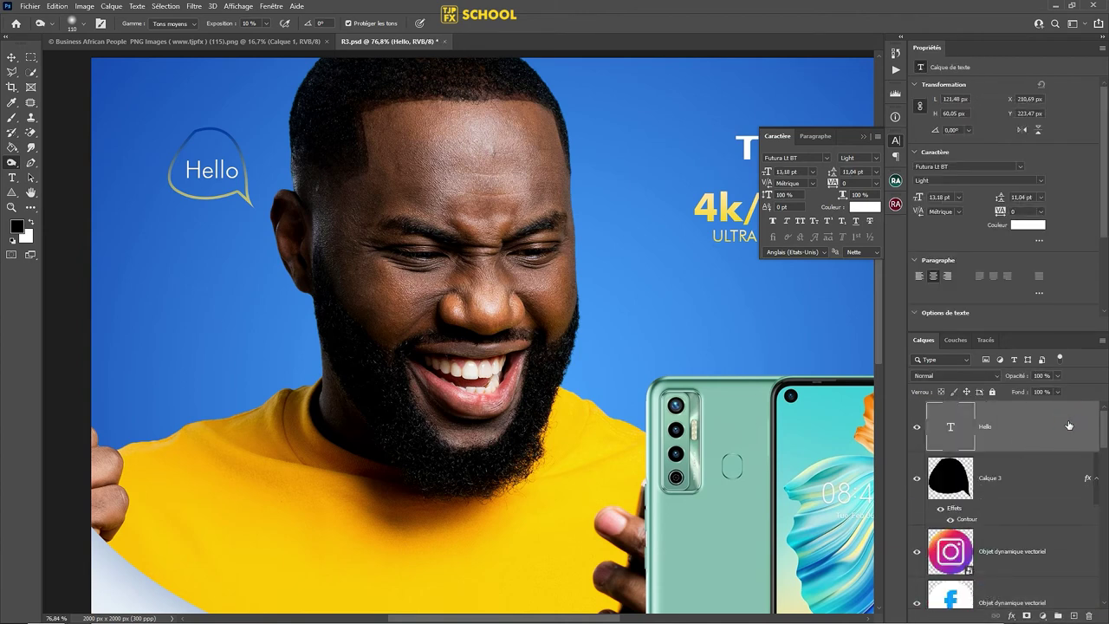
Stamp all visible layers into a new Calque 5 and fit the poster on screen
key("ctrl+shift+alt+e")
key("ctrl+minus")
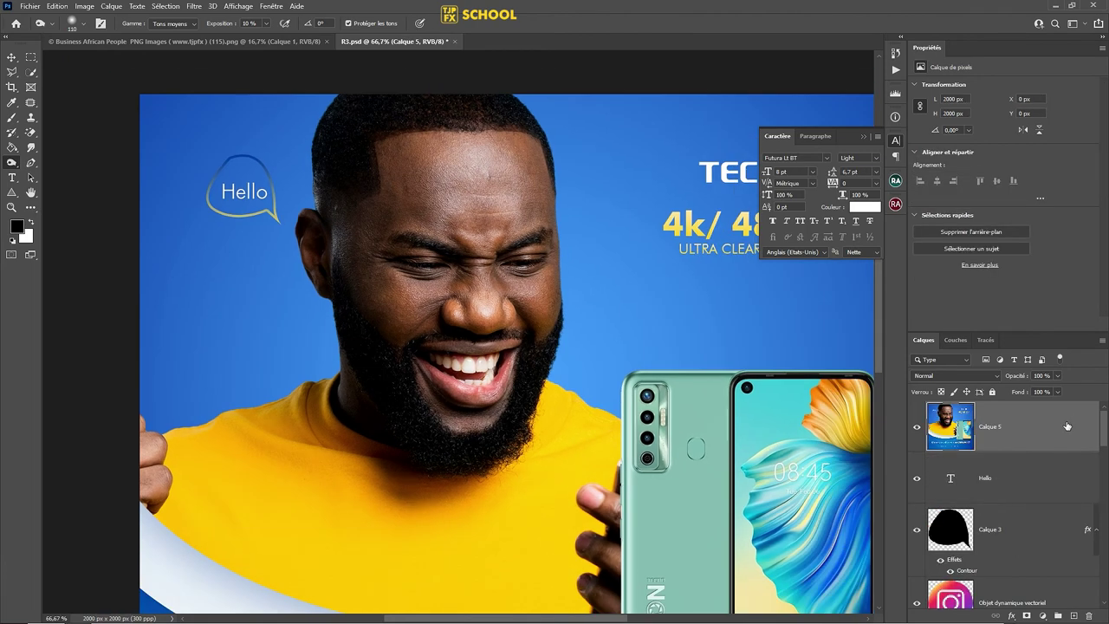
key("ctrl+minus")
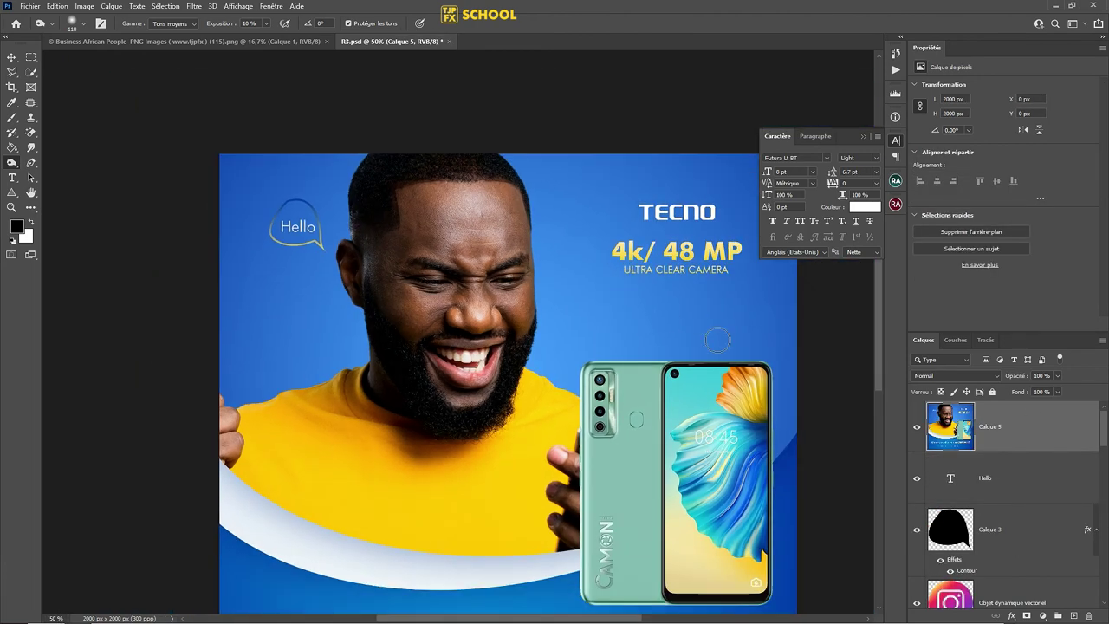
key("ctrl+0")
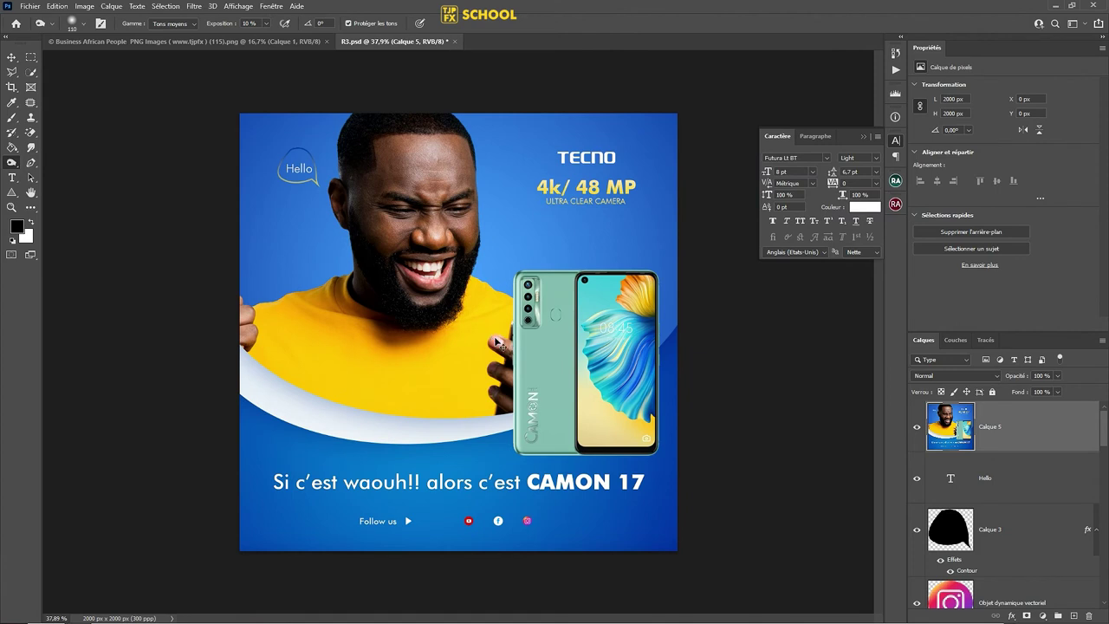
left_click(194, 6)
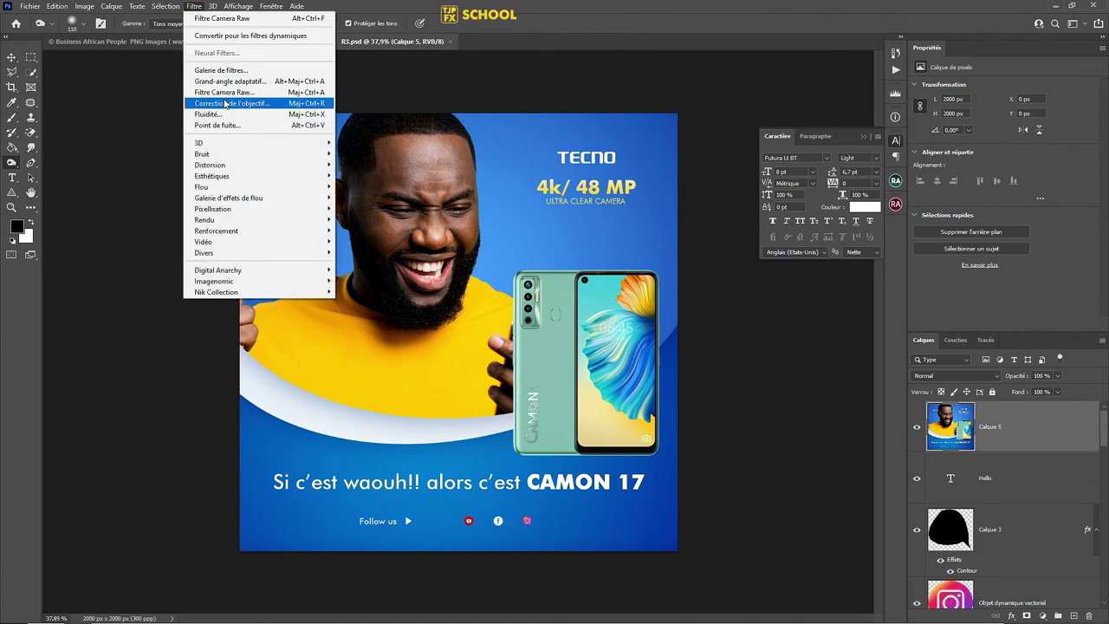
Open Color Efex Pro 4, remove the split preview, and add Contrast Only
left_click(370, 303)
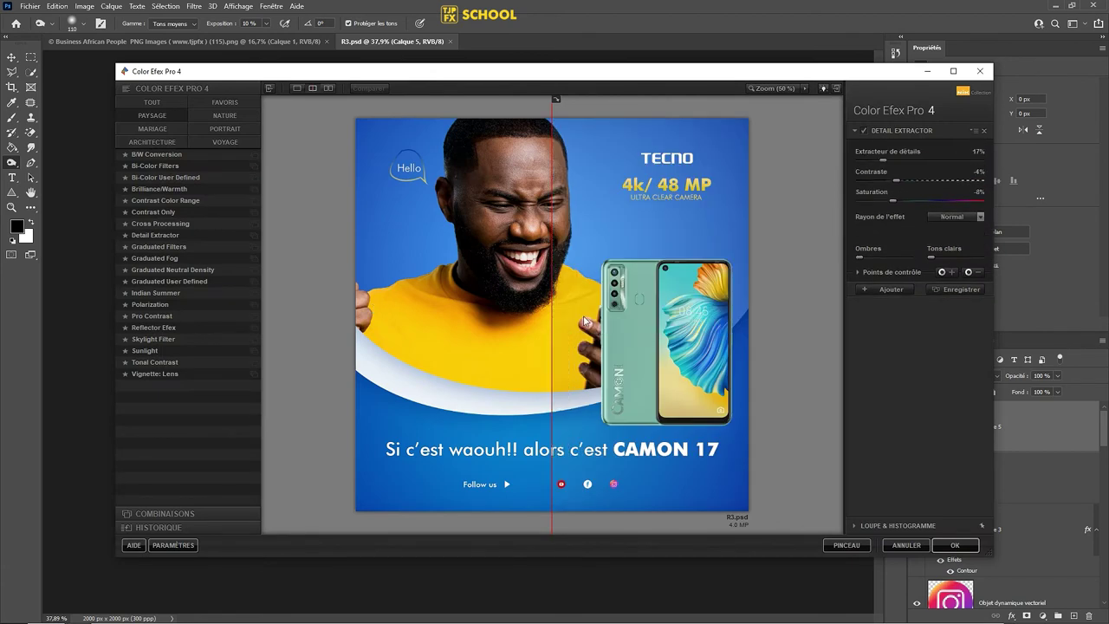
left_click_drag(551, 336, 338, 347)
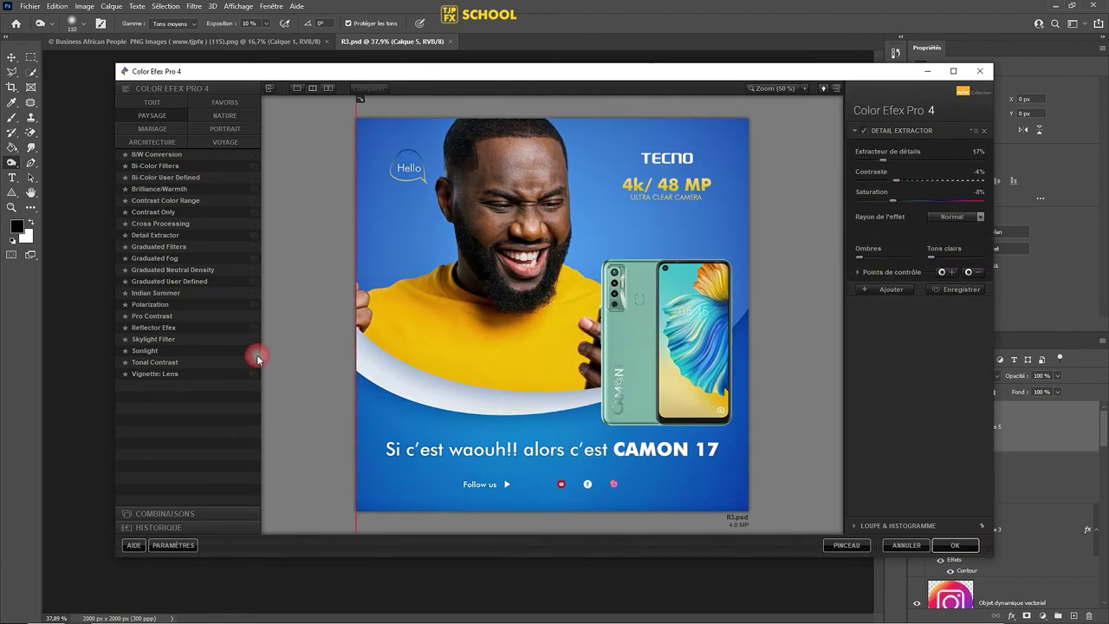
left_click(869, 289)
left_click(143, 211)
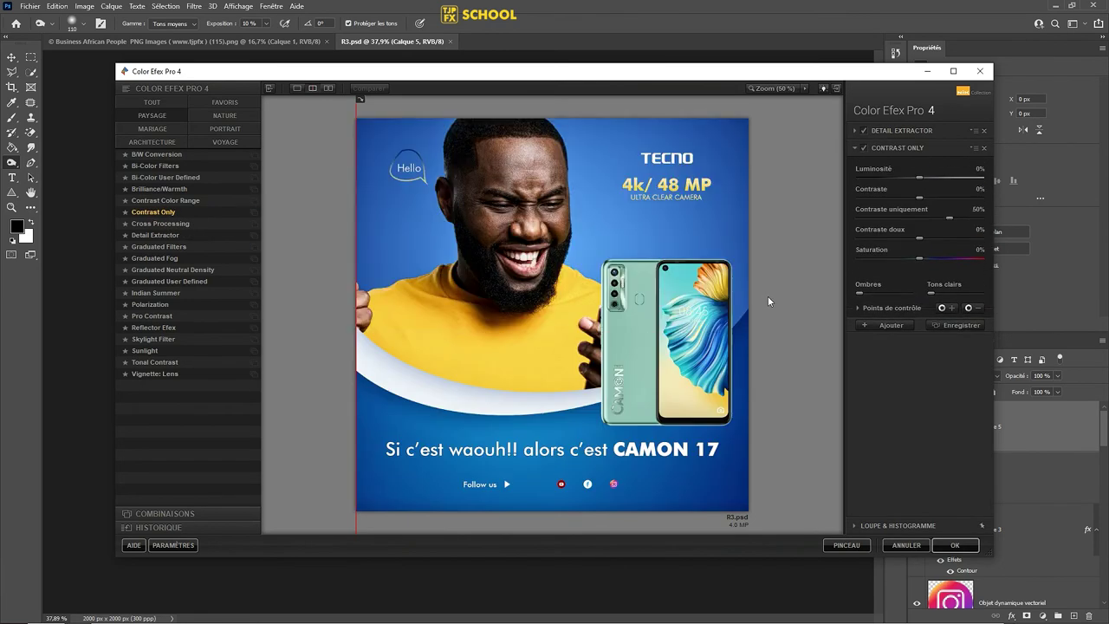
Set Detail Extractor to 12% detail and -13% contrast
left_click(768, 295)
left_click_drag(803, 149, 798, 144)
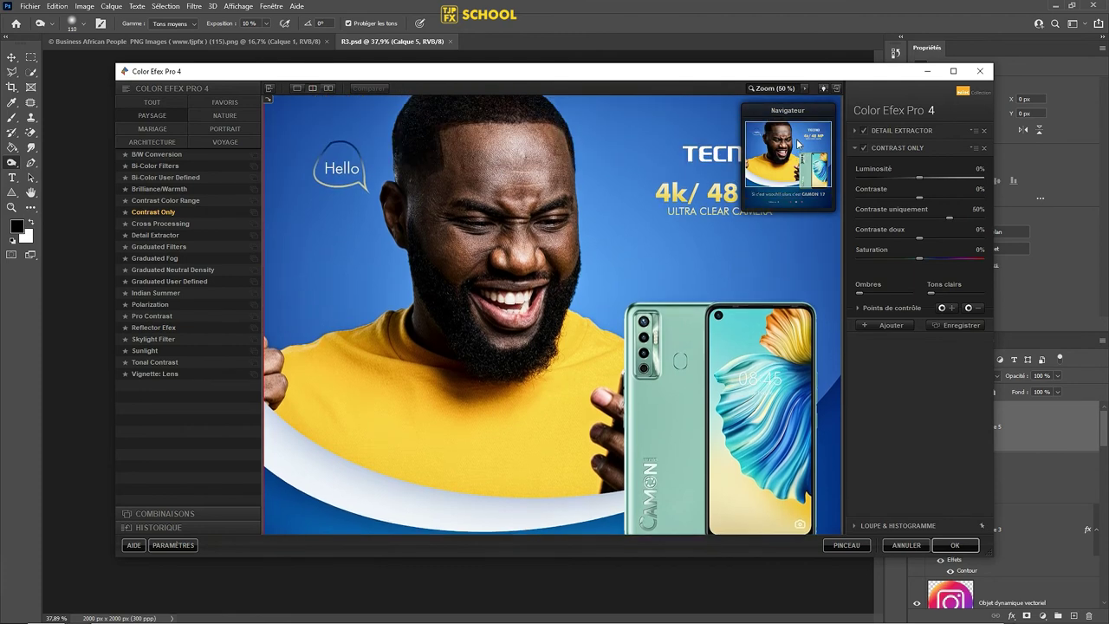
left_click(884, 130)
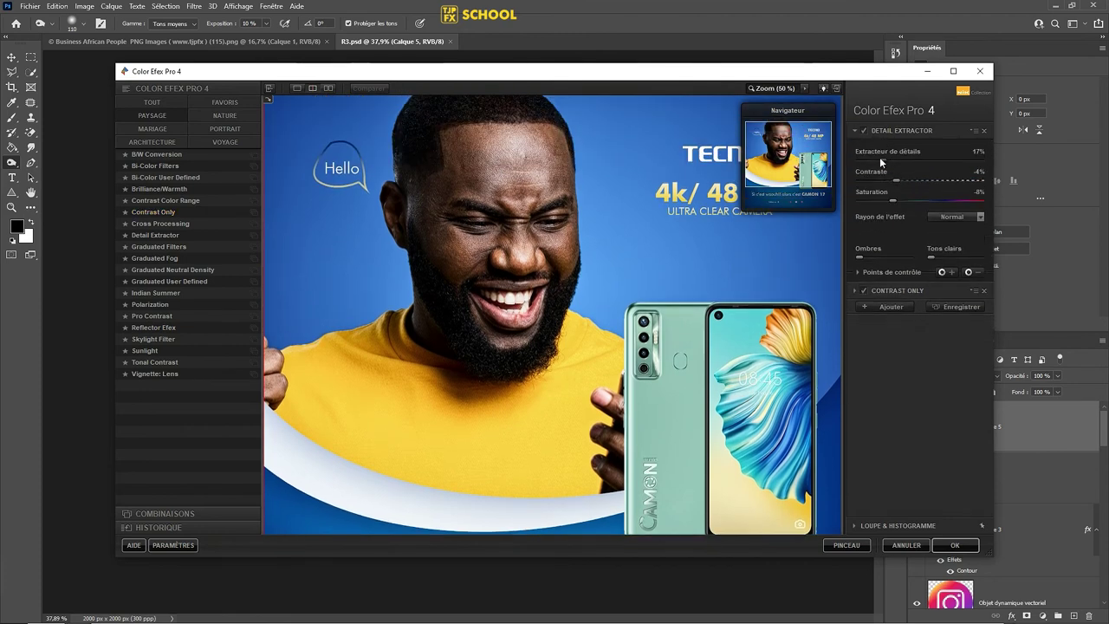
left_click_drag(880, 159, 888, 182)
key("ctrl+plus")
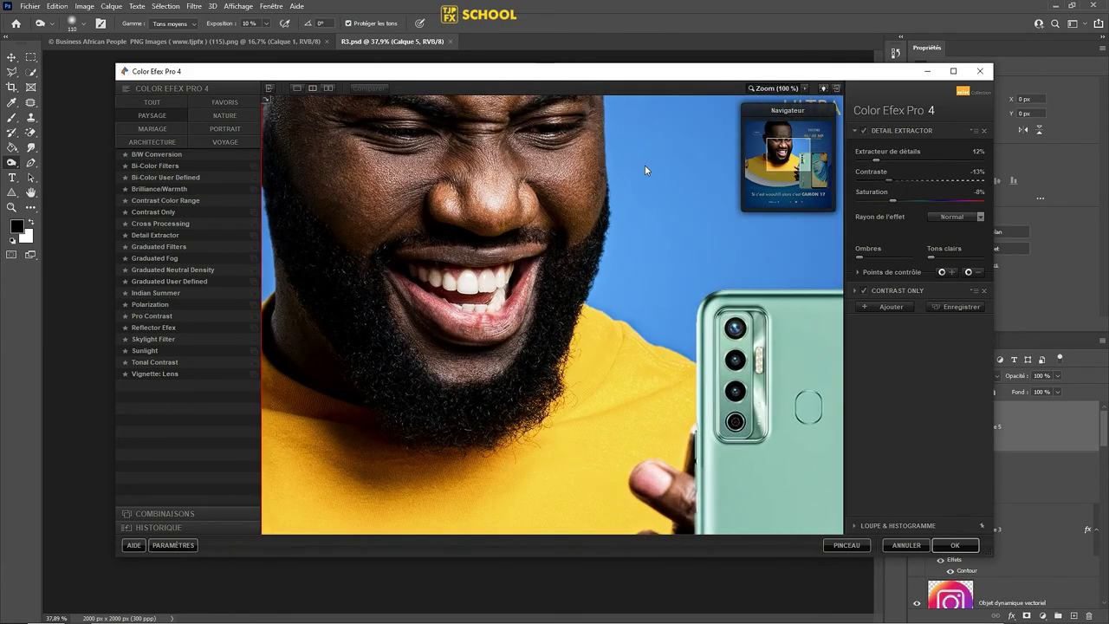
key("ctrl+minus")
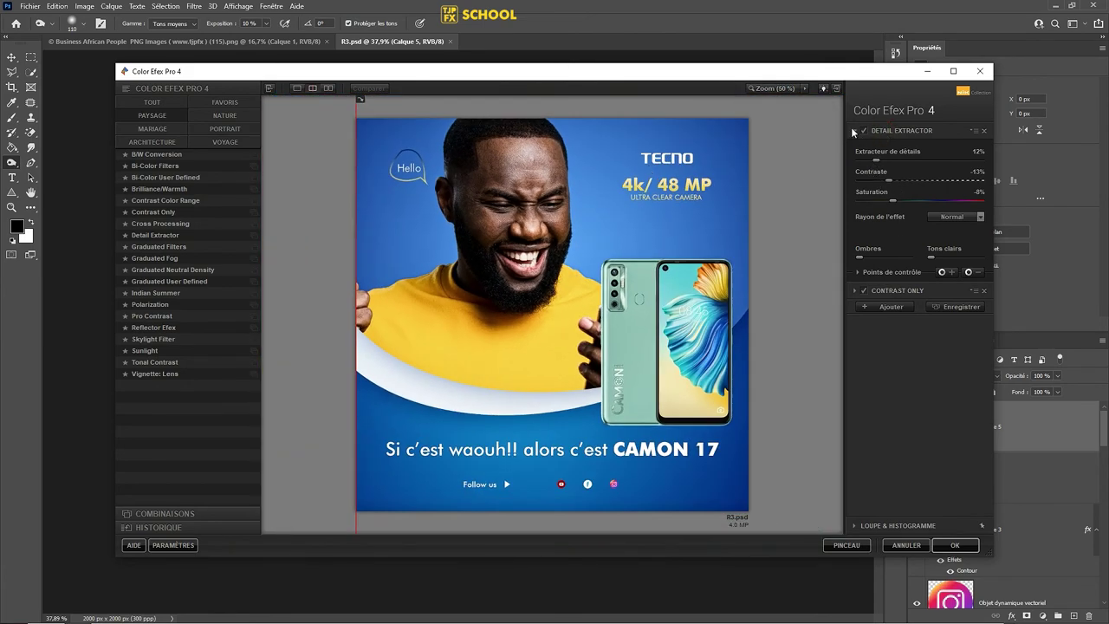
Set Contrast Only to Luminosité 1%, Contraste uniquement 40%, Contraste doux -41%, and add an empty filter slot
left_click(894, 291)
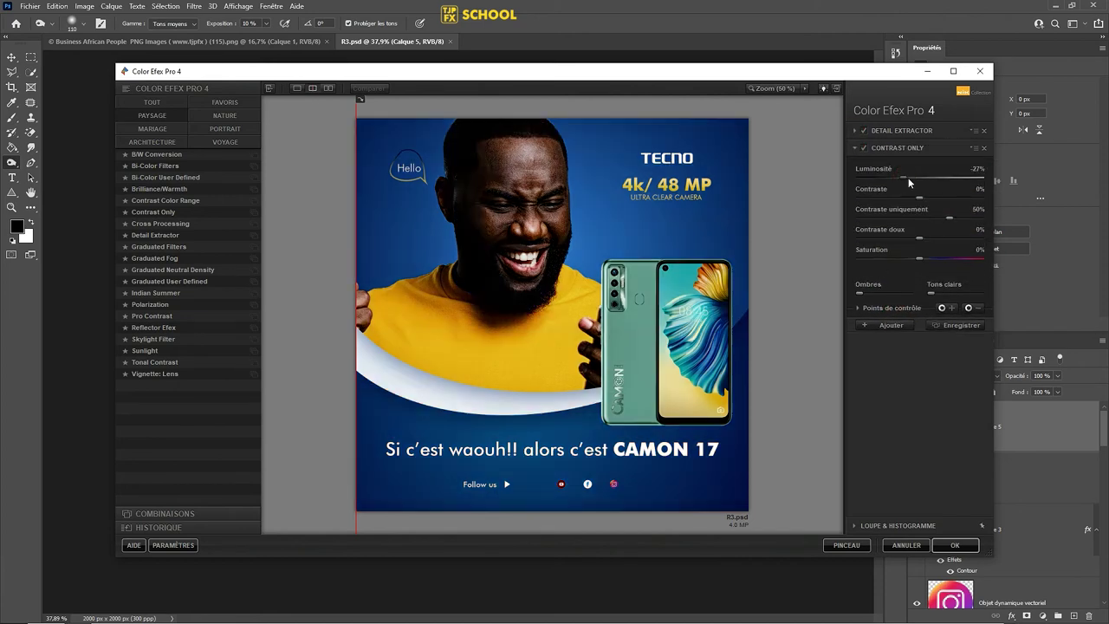
left_click_drag(903, 175, 921, 178)
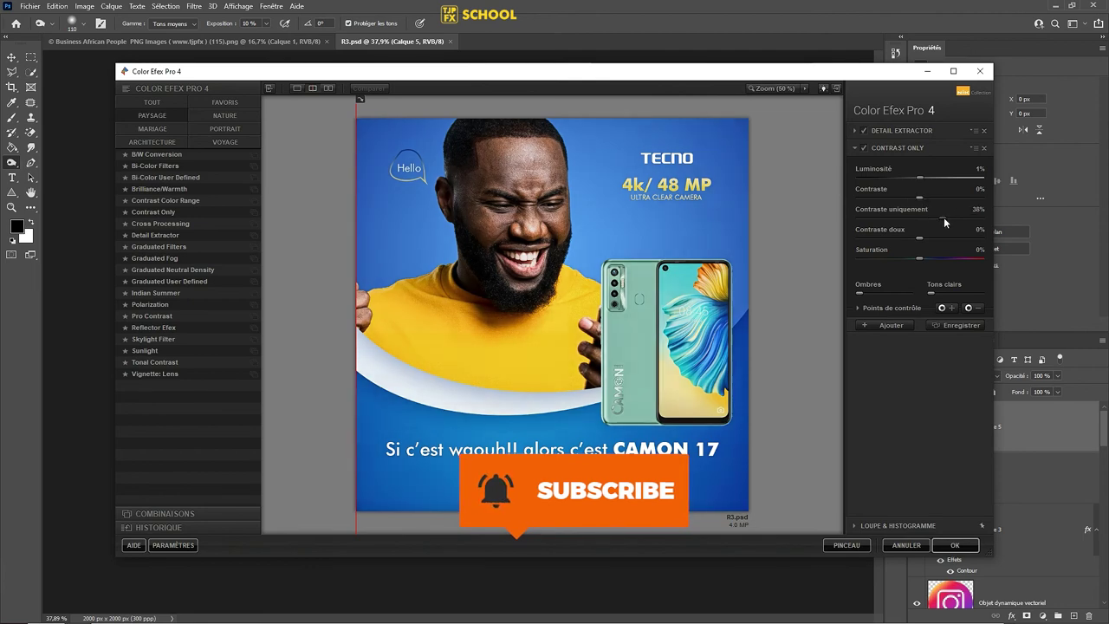
left_click(945, 218)
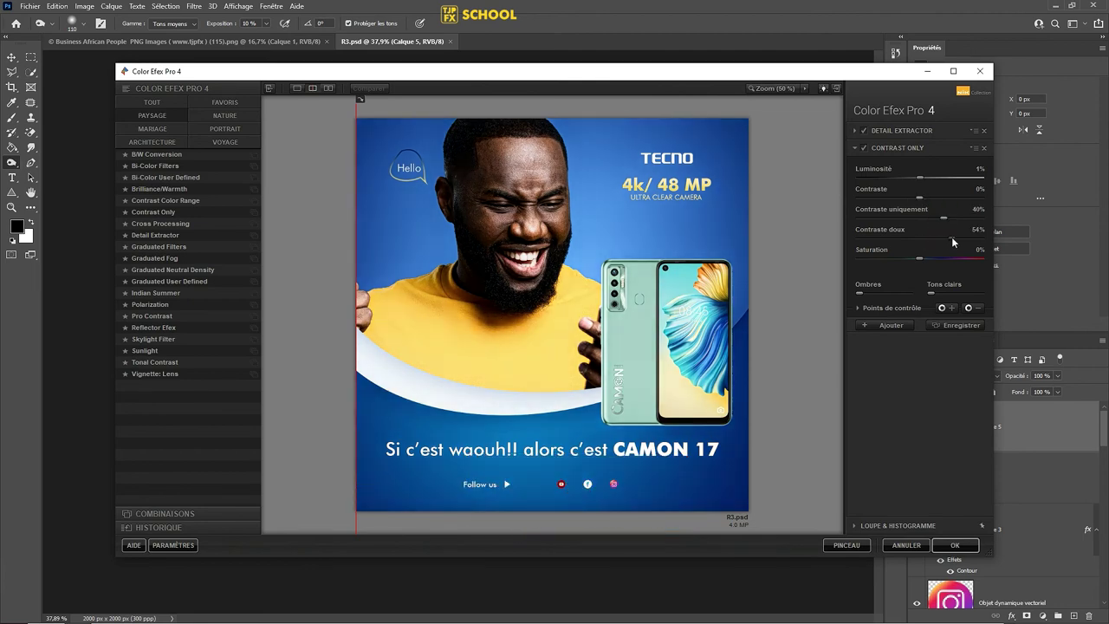
mouse_move(921, 237)
left_mouse_down()
mouse_move(901, 234)
mouse_move(924, 236)
left_mouse_up()
left_click(893, 326)
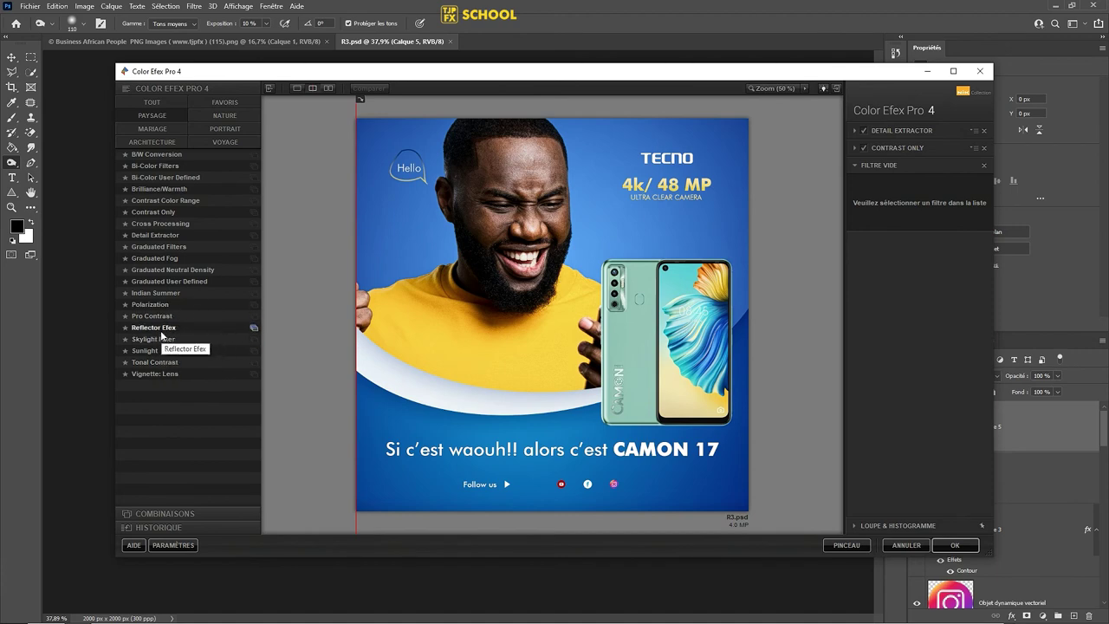
Swap Skylight Filter for Reflector Efex: Or doux, 222° direction, 29% intensity, 46% transition
left_click(161, 339)
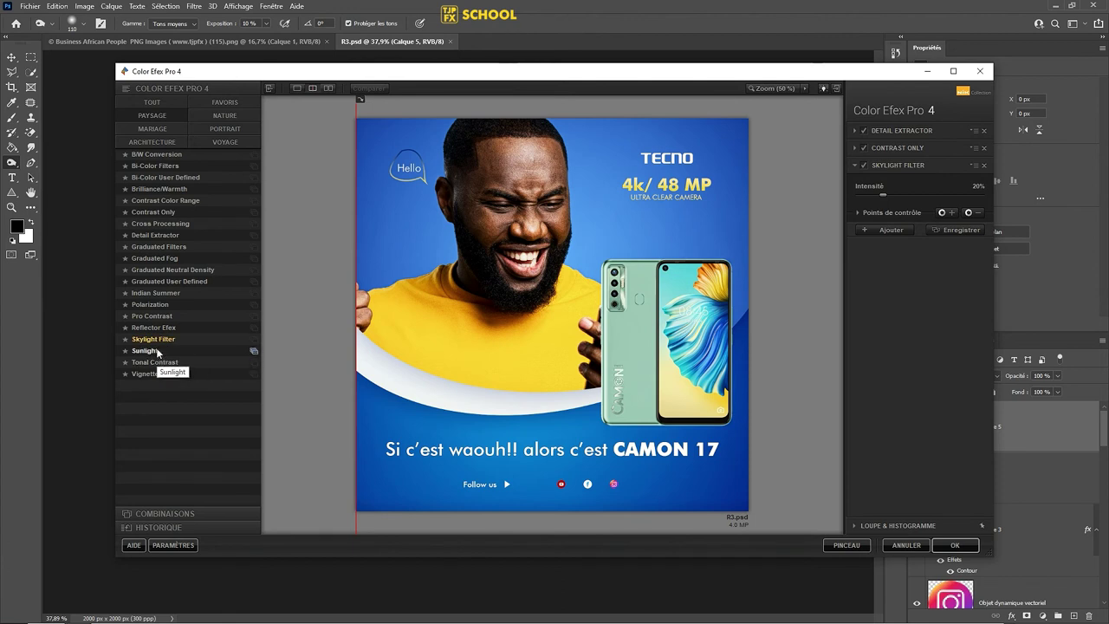
left_click(159, 143)
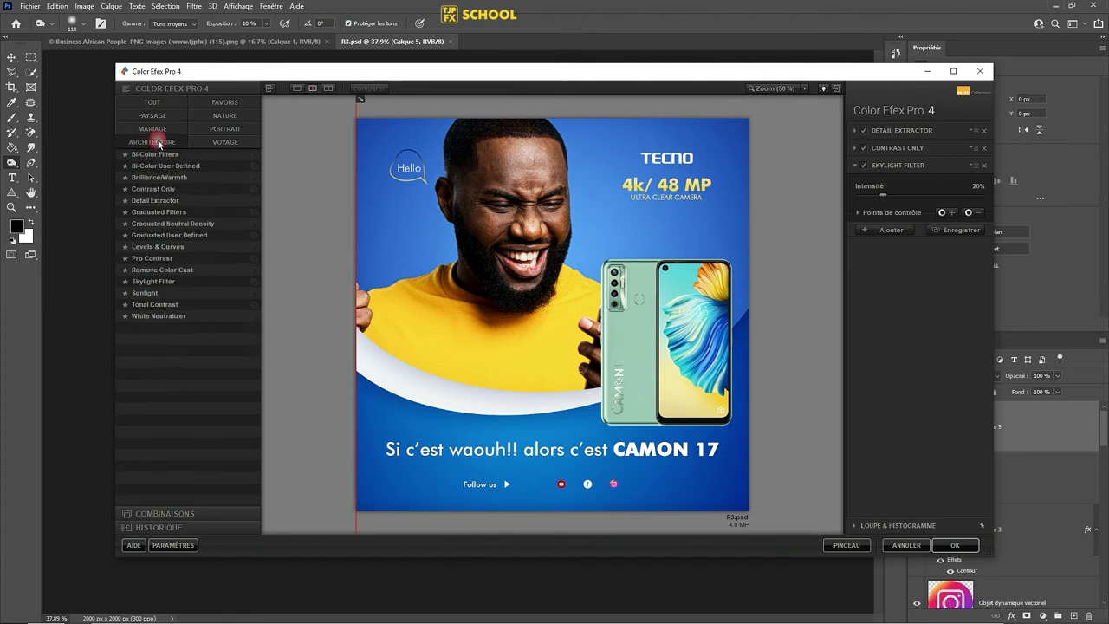
left_click(225, 115)
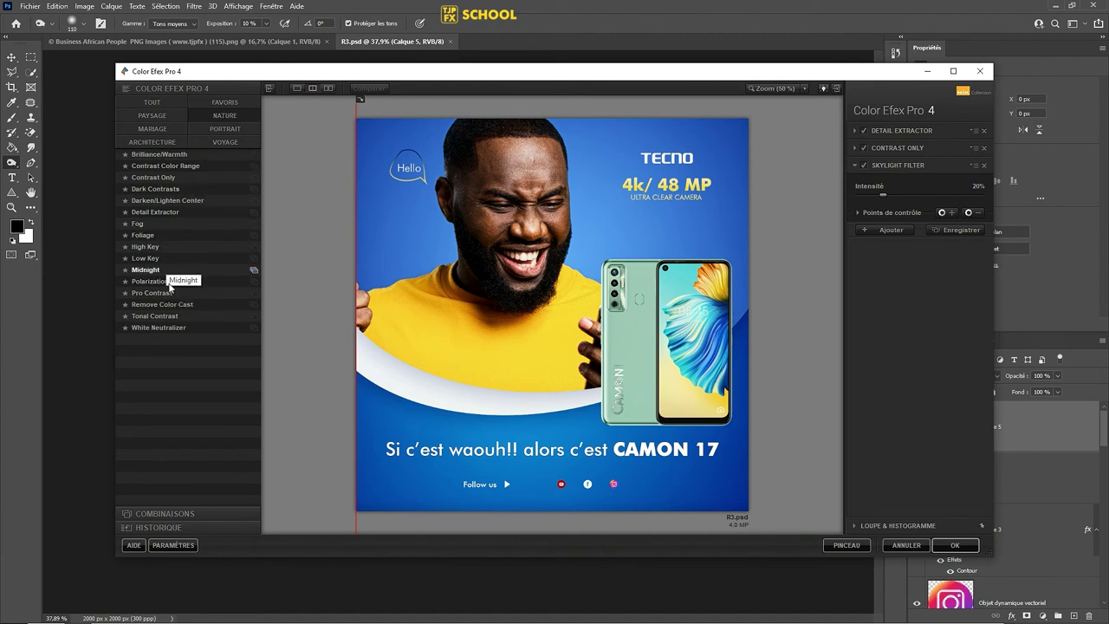
left_click(161, 114)
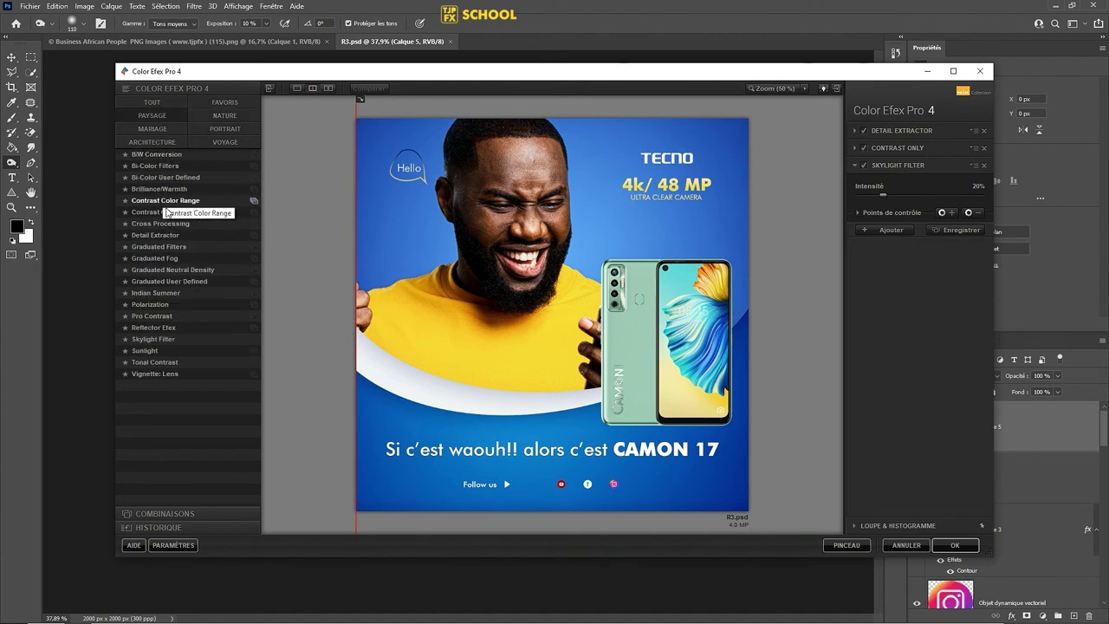
left_click(154, 327)
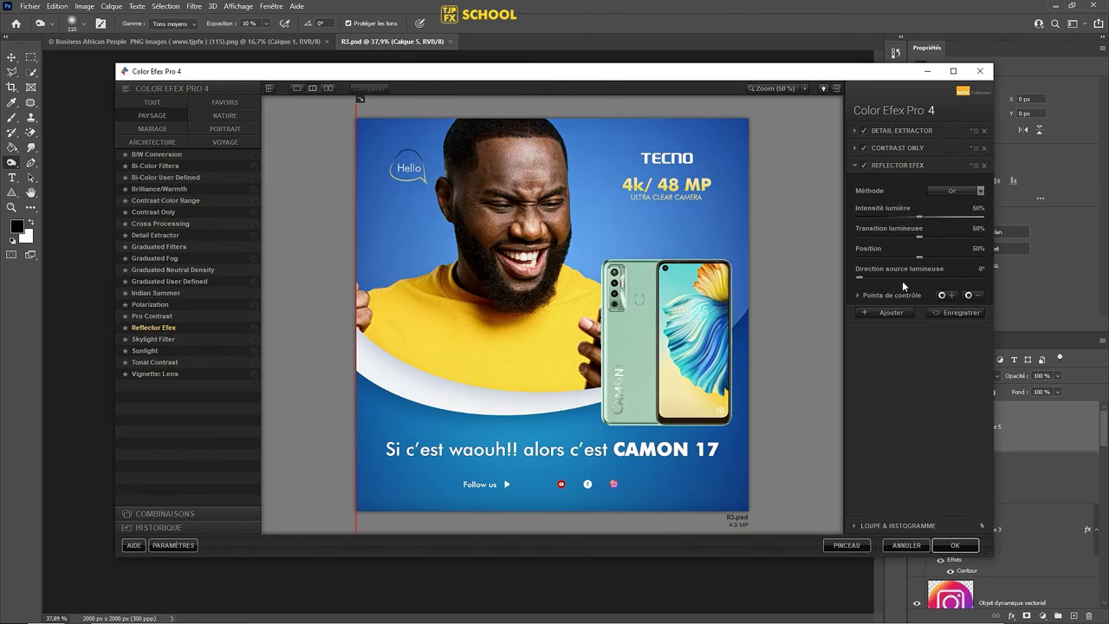
left_click_drag(904, 278, 933, 279)
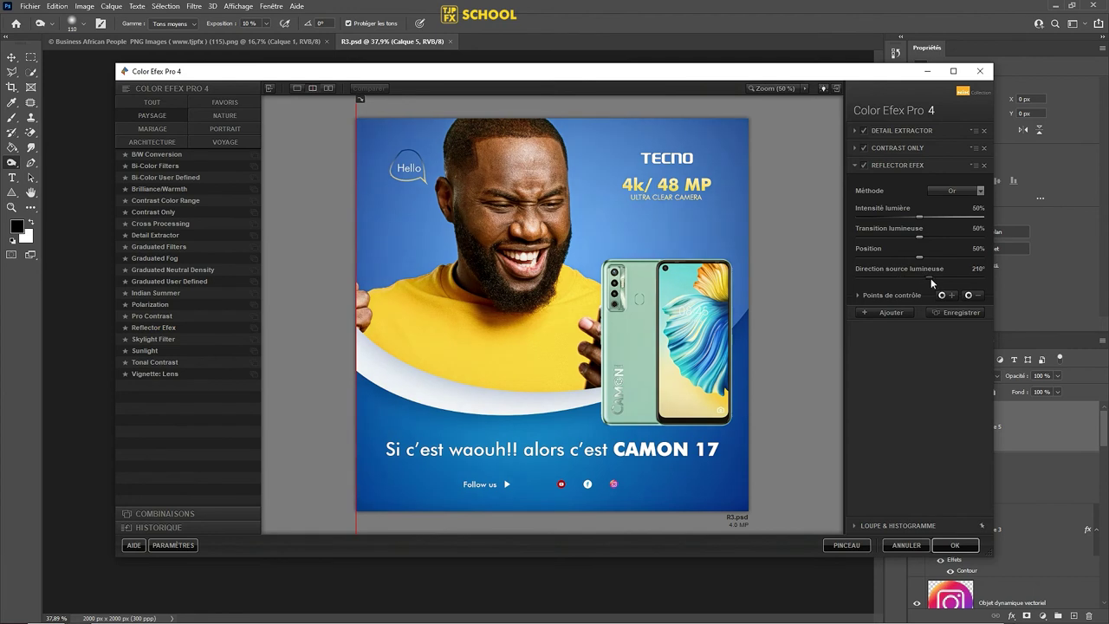
left_click_drag(919, 217, 903, 217)
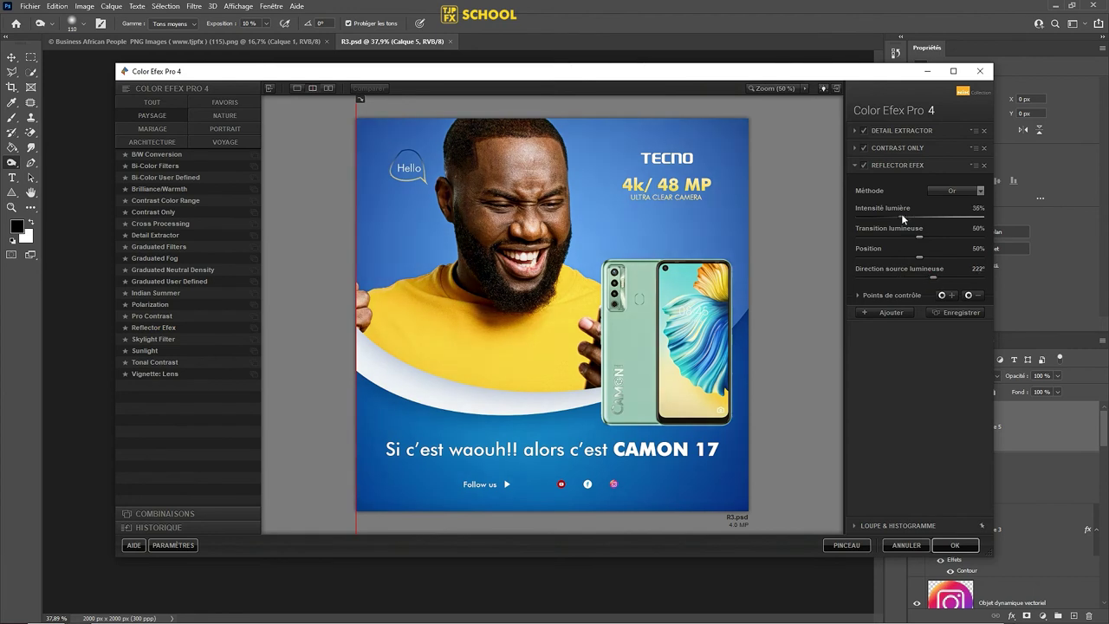
left_click(953, 189)
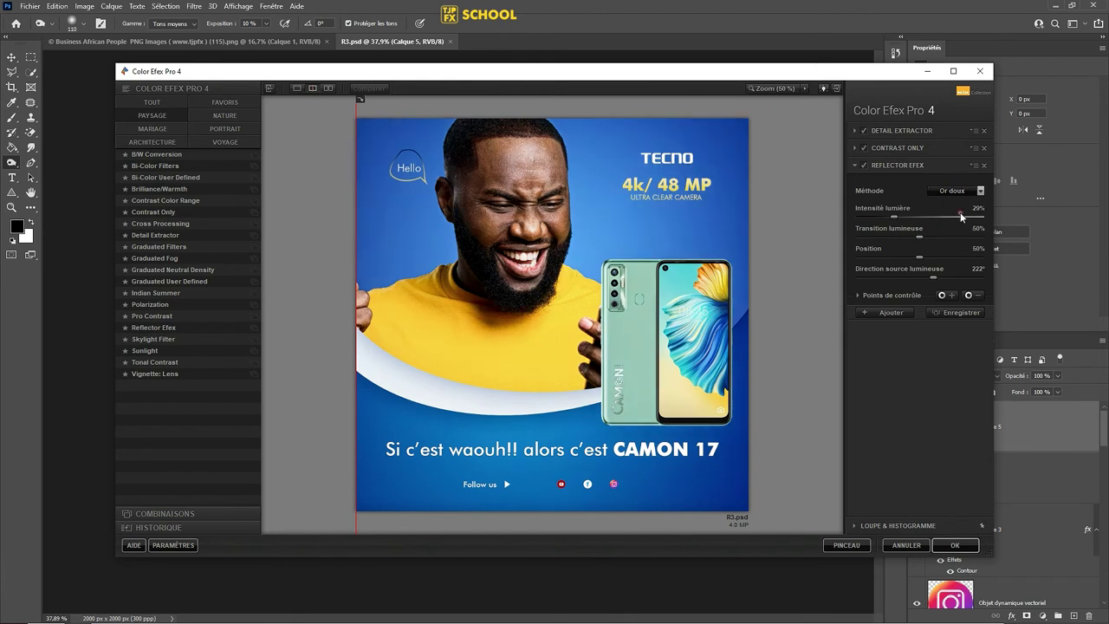
left_click_drag(915, 241, 892, 239)
Confirm Color Efex Pro 4 so the filter stack becomes the 'Color Efex Pro 4' layer
left_click(955, 545)
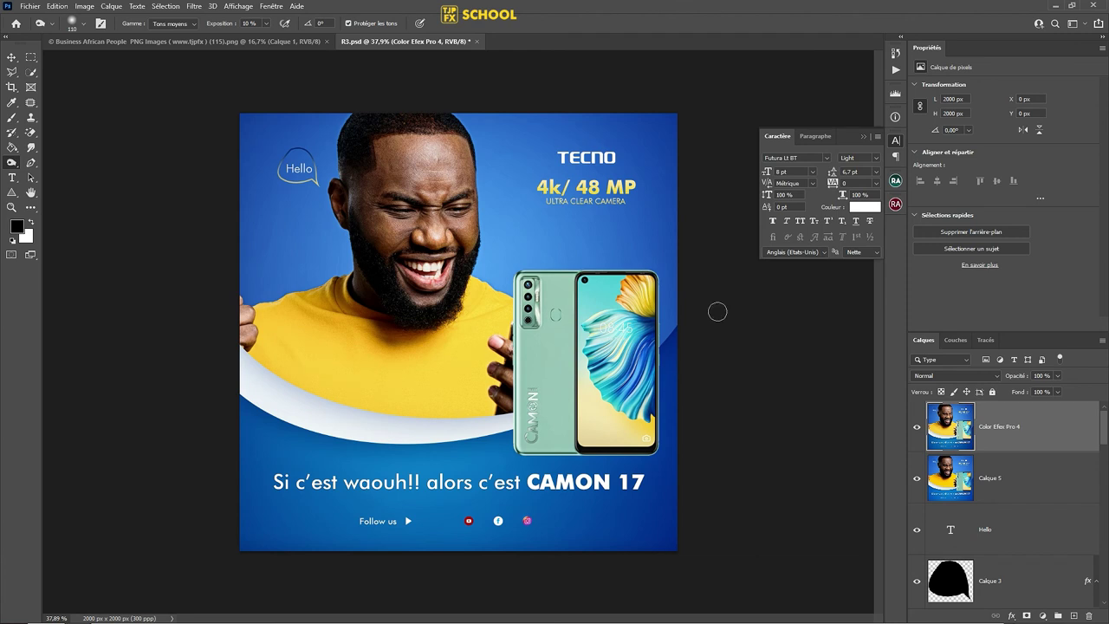
Apply Camera Raw with Textures +11, Clarté +3, dehaze +11, Saturation +2, sharpening 29, noise reduction 40
left_click(194, 6)
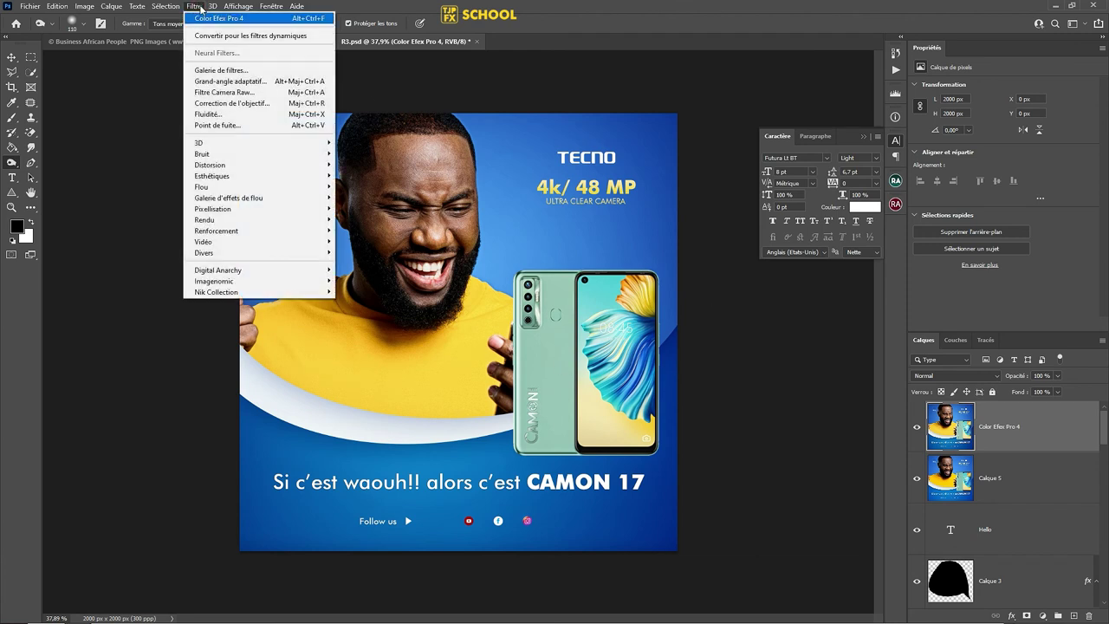
left_click(223, 92)
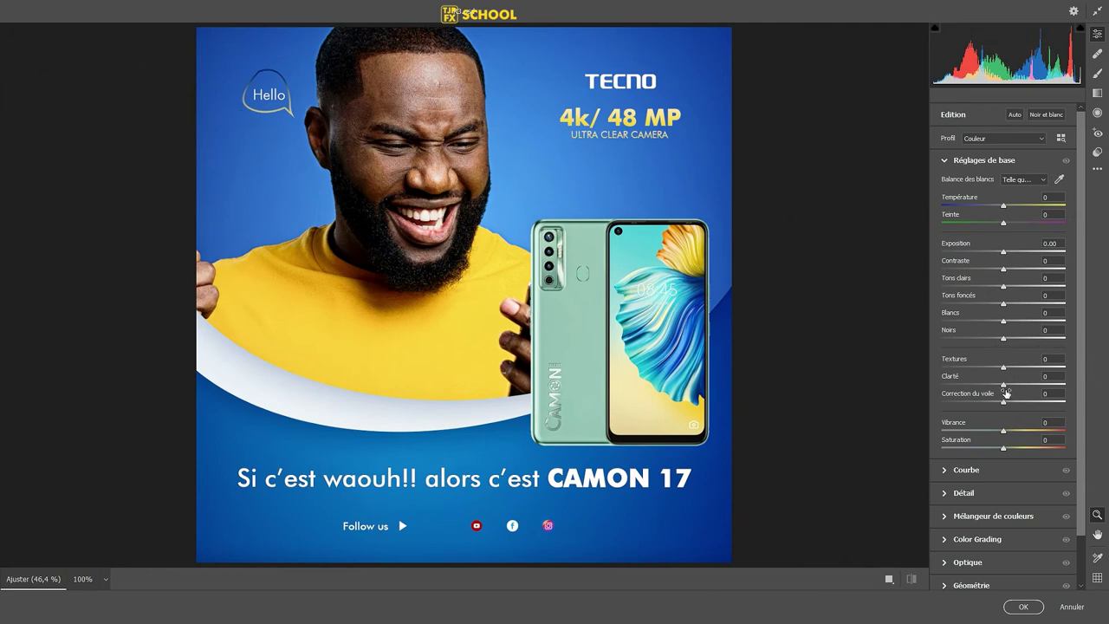
left_click_drag(1005, 404, 1010, 450)
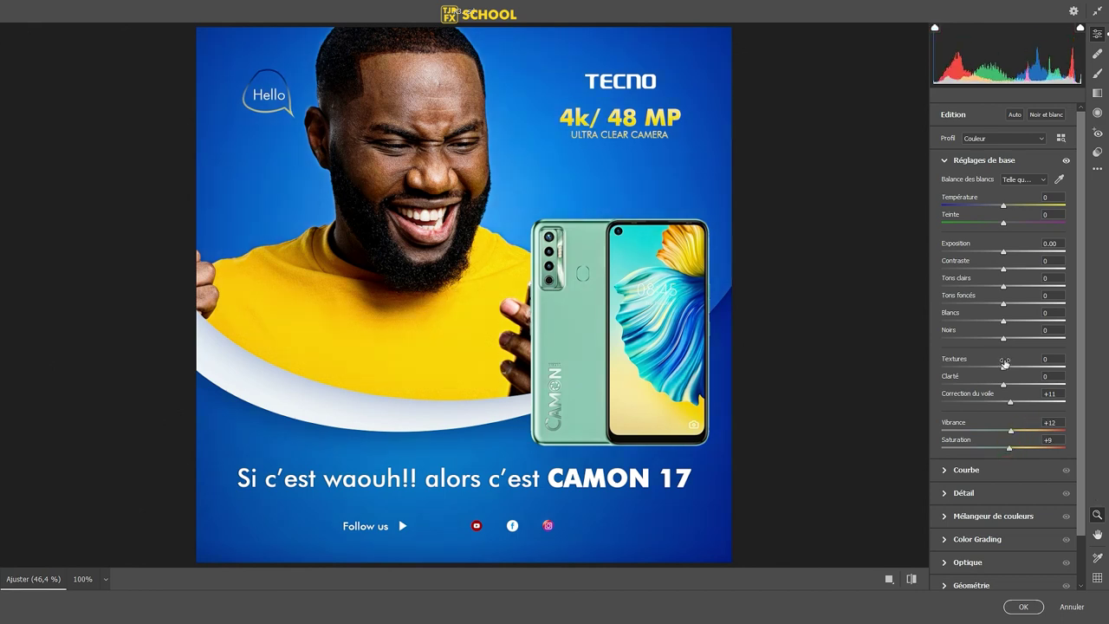
left_click_drag(1002, 368, 1006, 384)
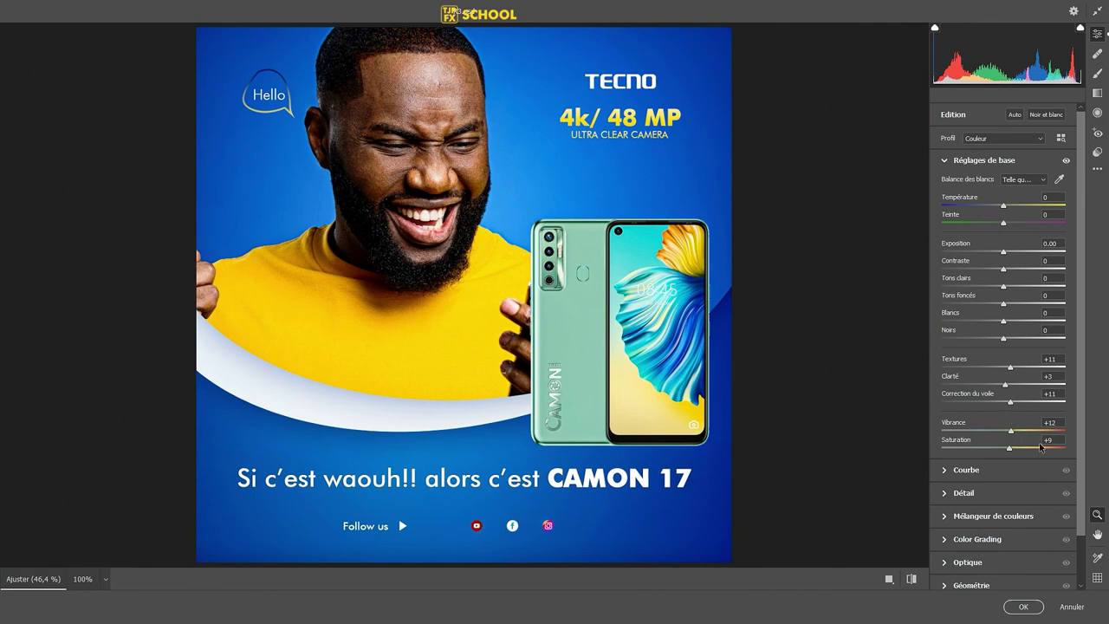
type("2")
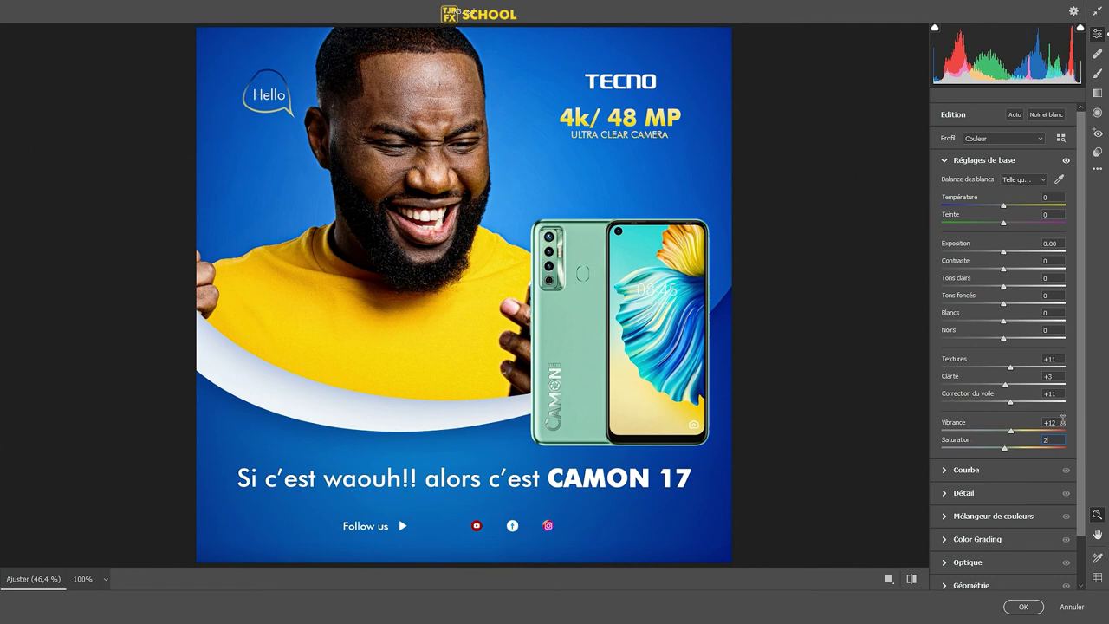
left_click(1007, 425)
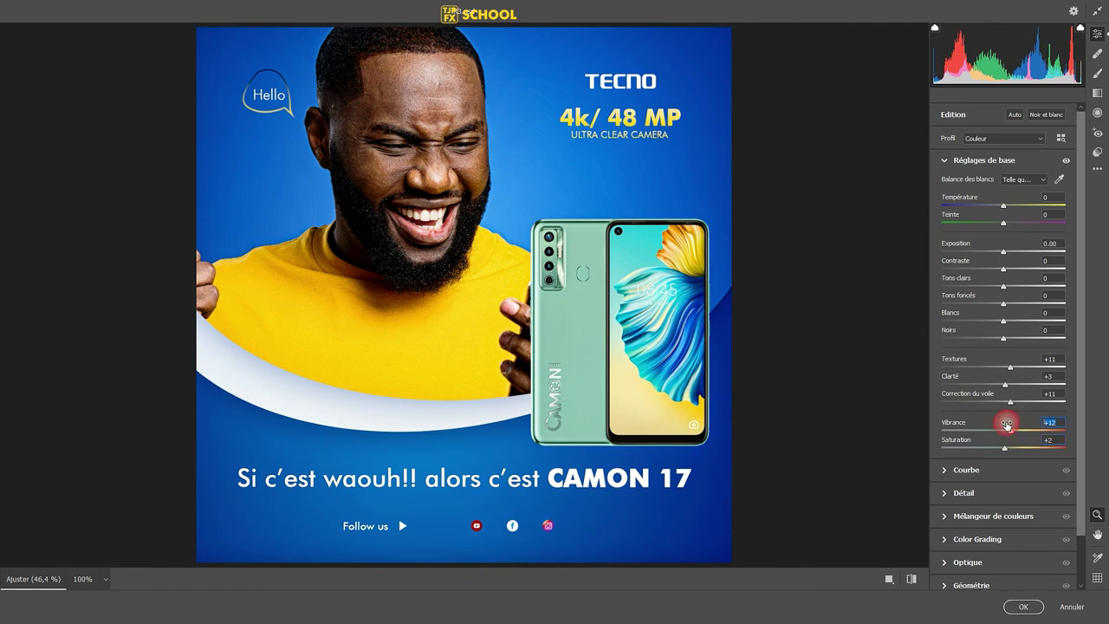
left_click(944, 494)
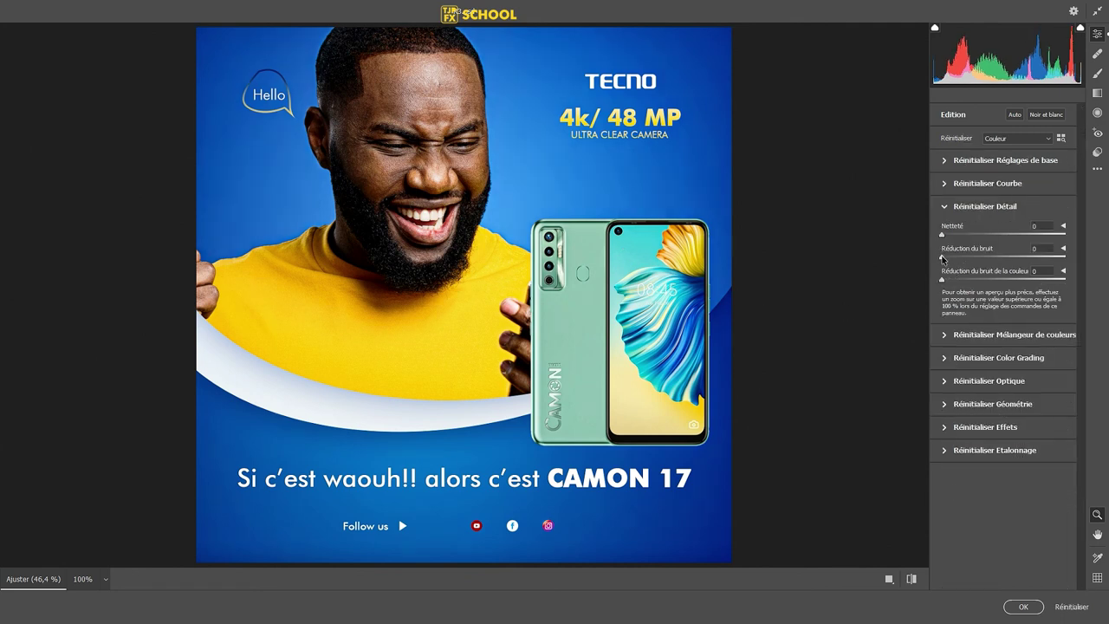
mouse_move(942, 256)
left_mouse_down()
mouse_move(991, 257)
mouse_move(967, 236)
left_mouse_up()
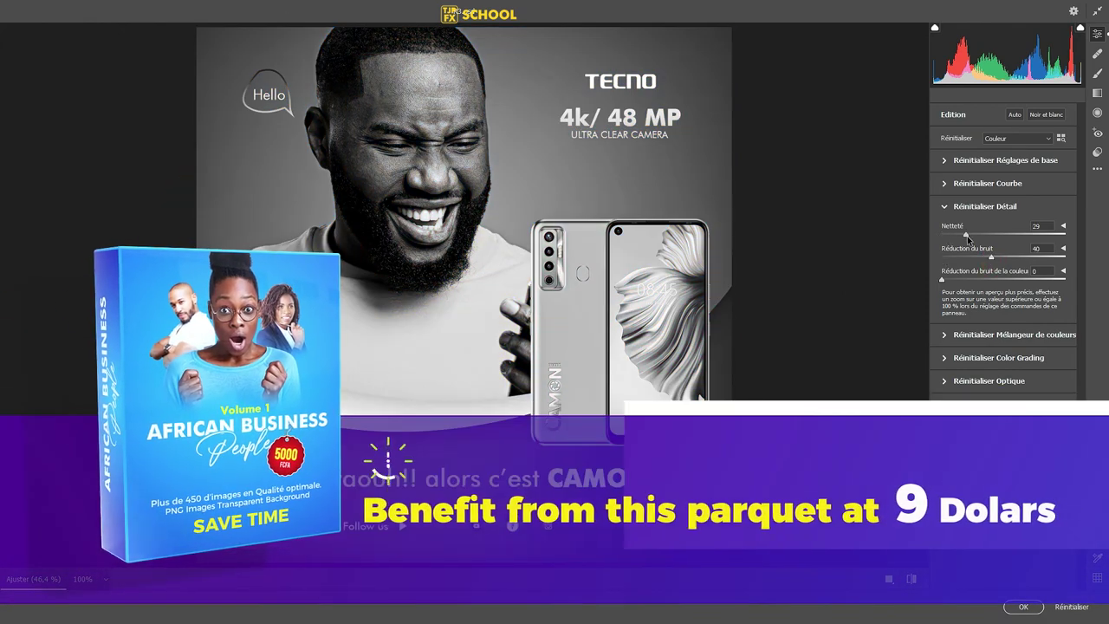
left_click(532, 182)
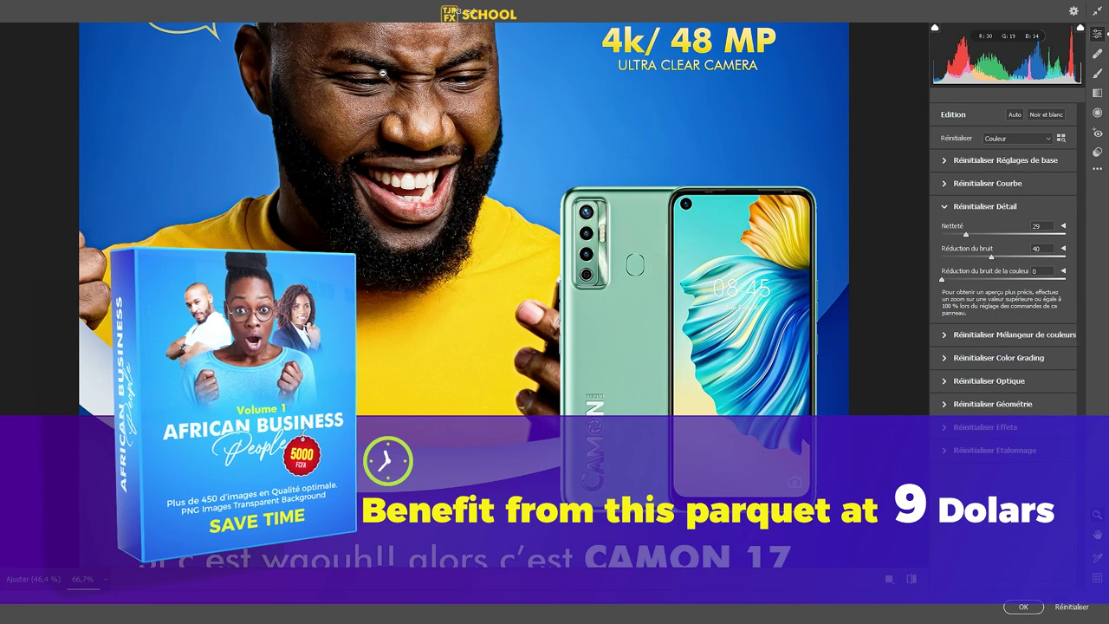
key("ctrl+0")
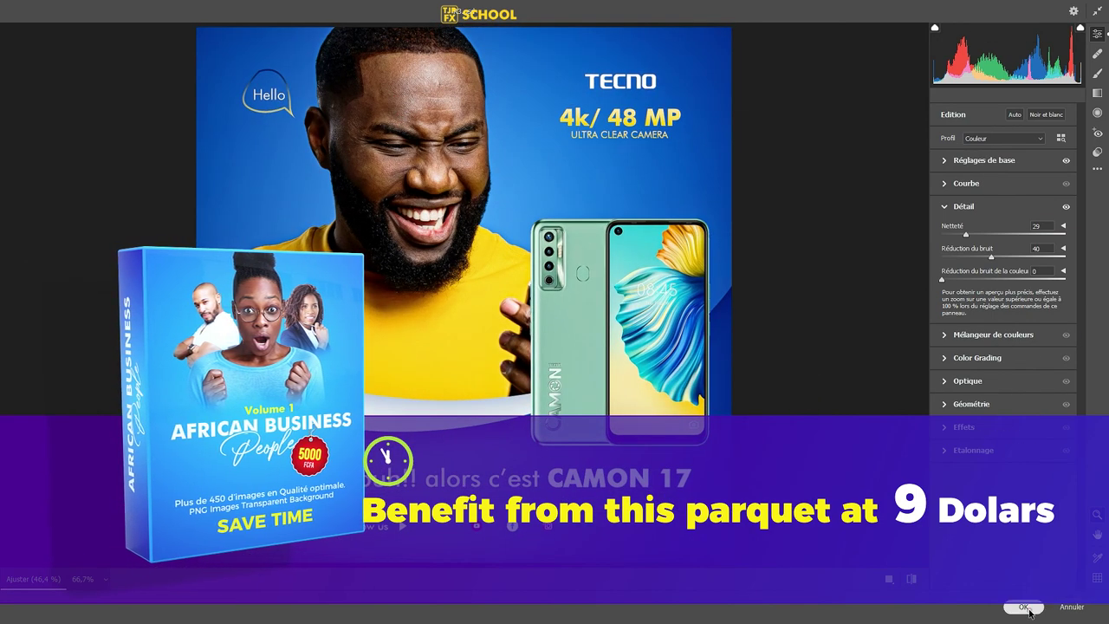
left_click(1023, 607)
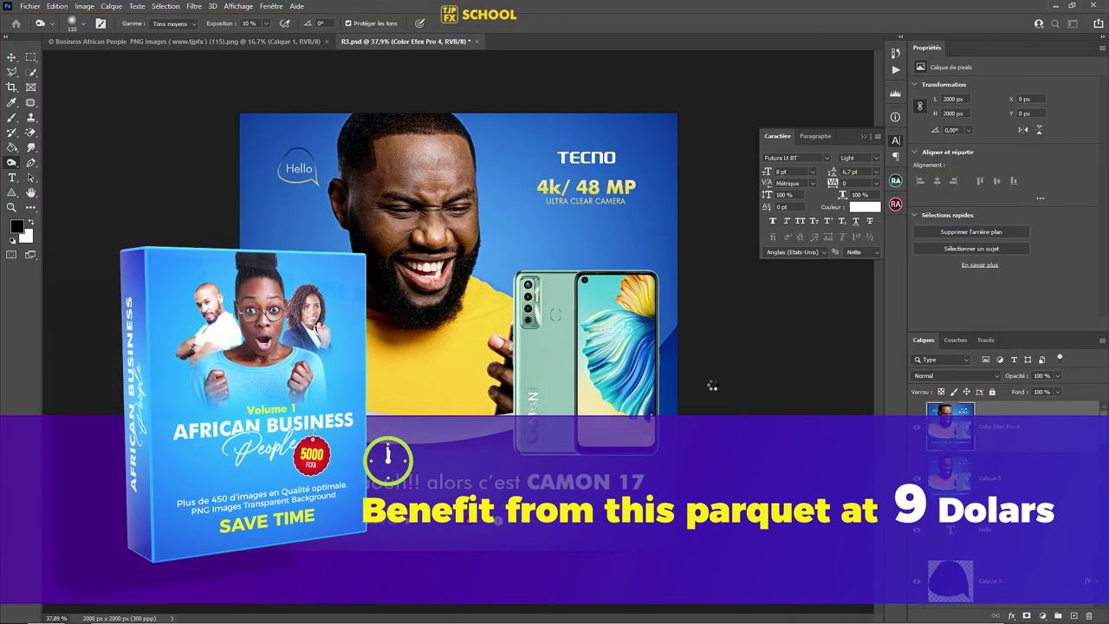
Apply the Contours plus nets sharpening filter and save R3.psd
left_click(194, 6)
mouse_move(217, 230)
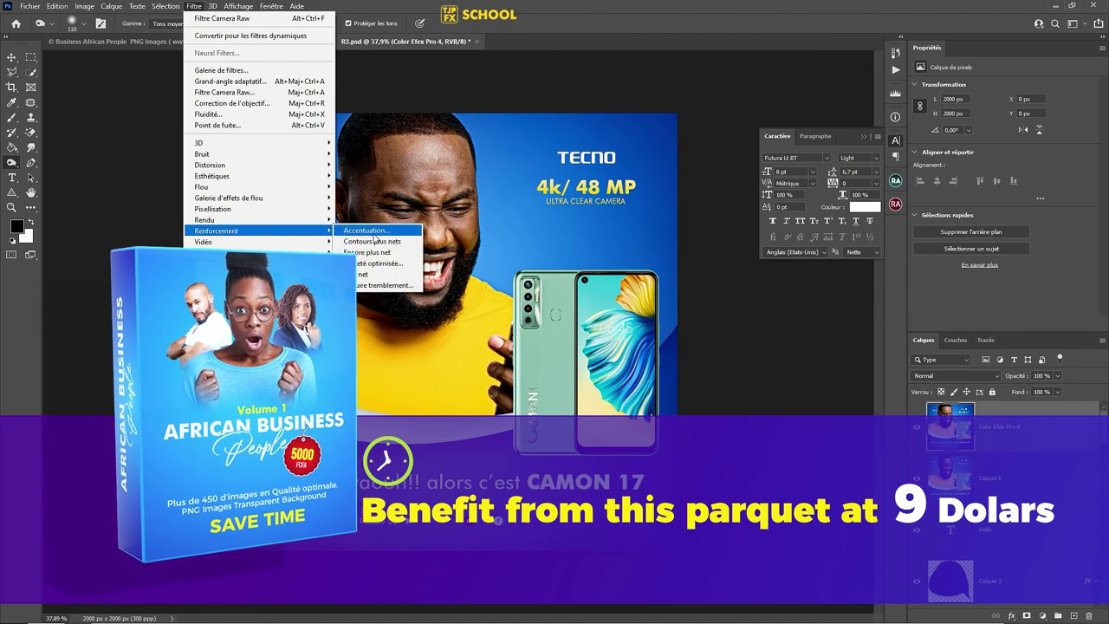
left_click(391, 272)
key("ctrl+plus")
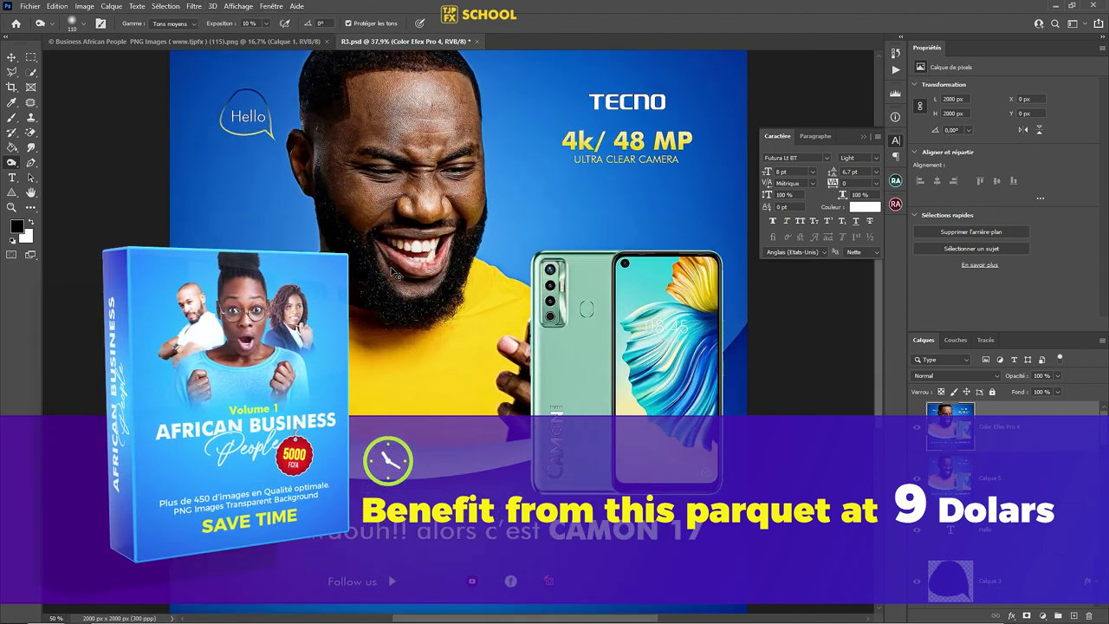
key("ctrl+plus")
key("ctrl+s")
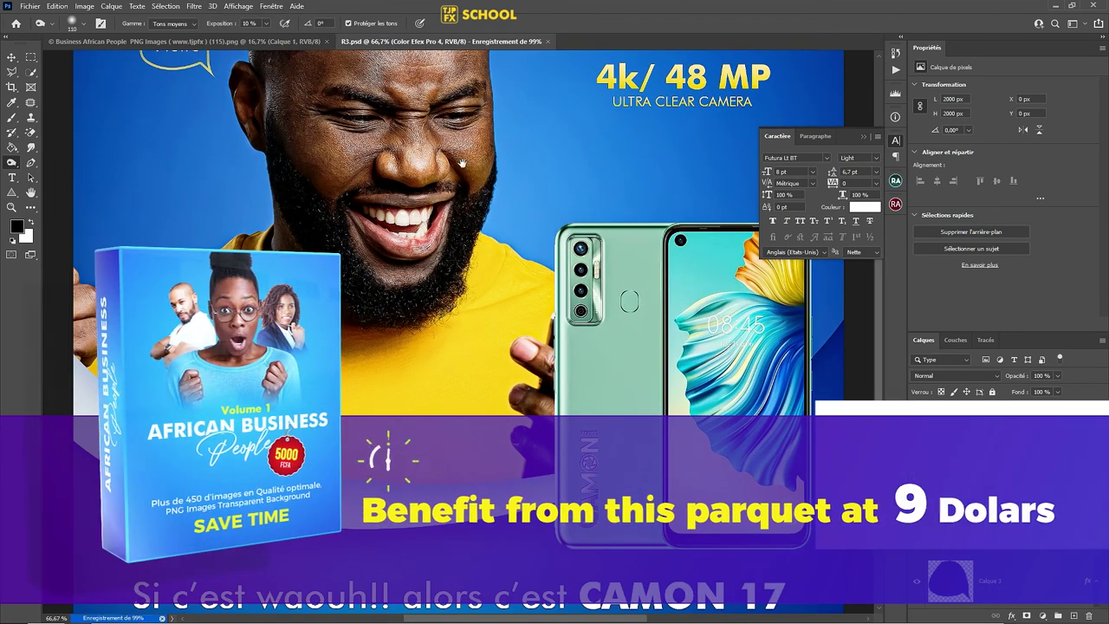
Pan and scroll around the magnified poster to inspect the face and phone
scroll(408, 269, "up", 5)
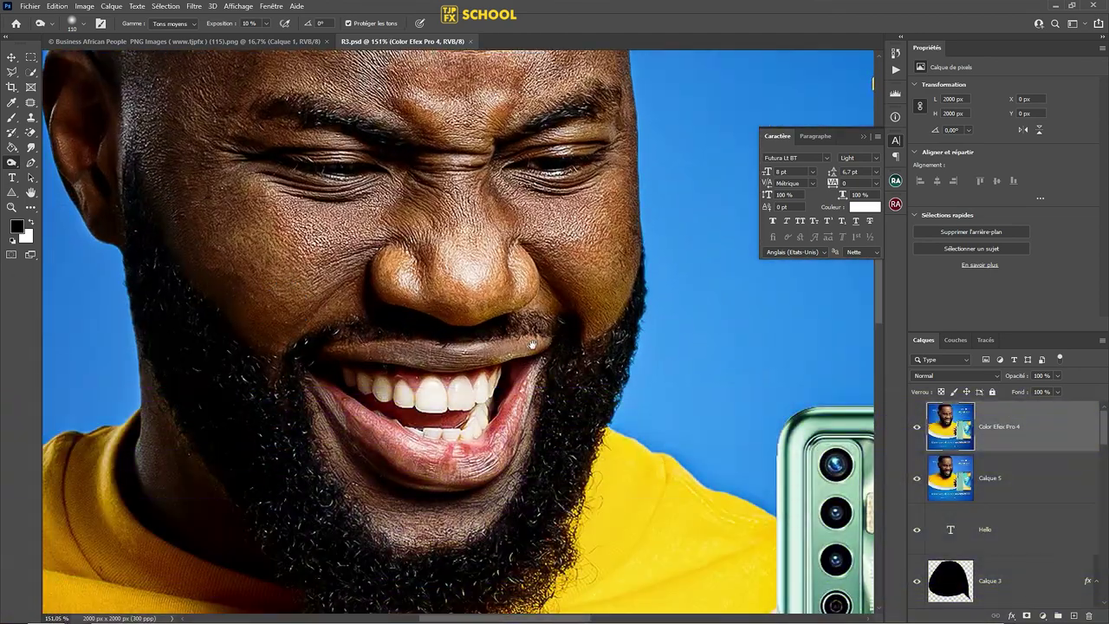
scroll(408, 269, "down", 3)
scroll(408, 269, "down", 3)
left_click_drag(555, 446, 510, 331)
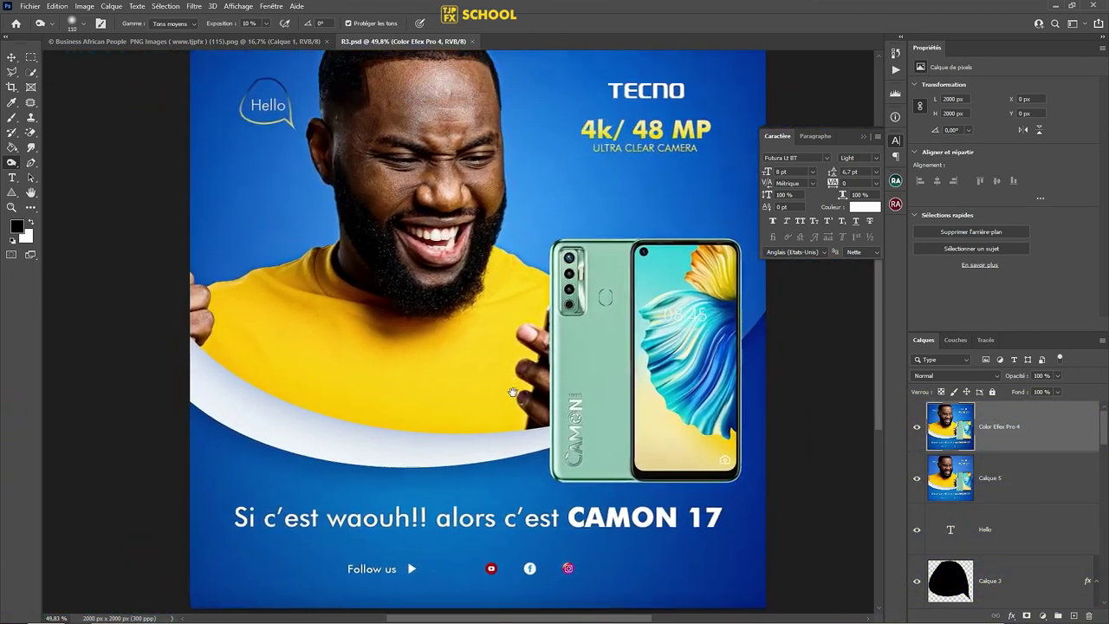
scroll(435, 153, "up", 1)
scroll(454, 239, "up", 5)
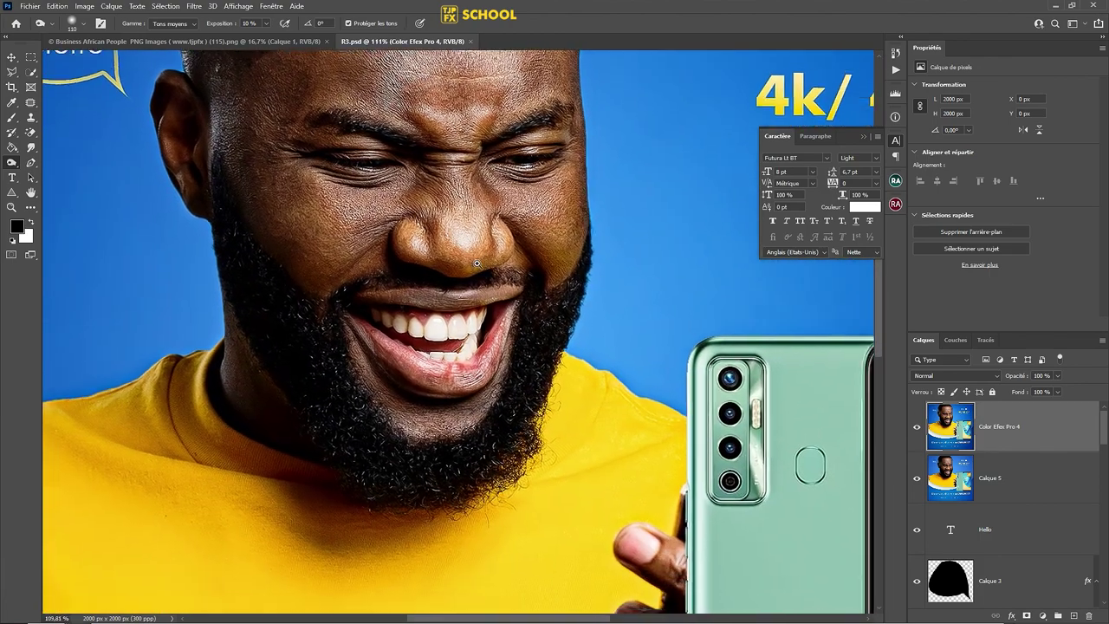
scroll(457, 240, "down", 5)
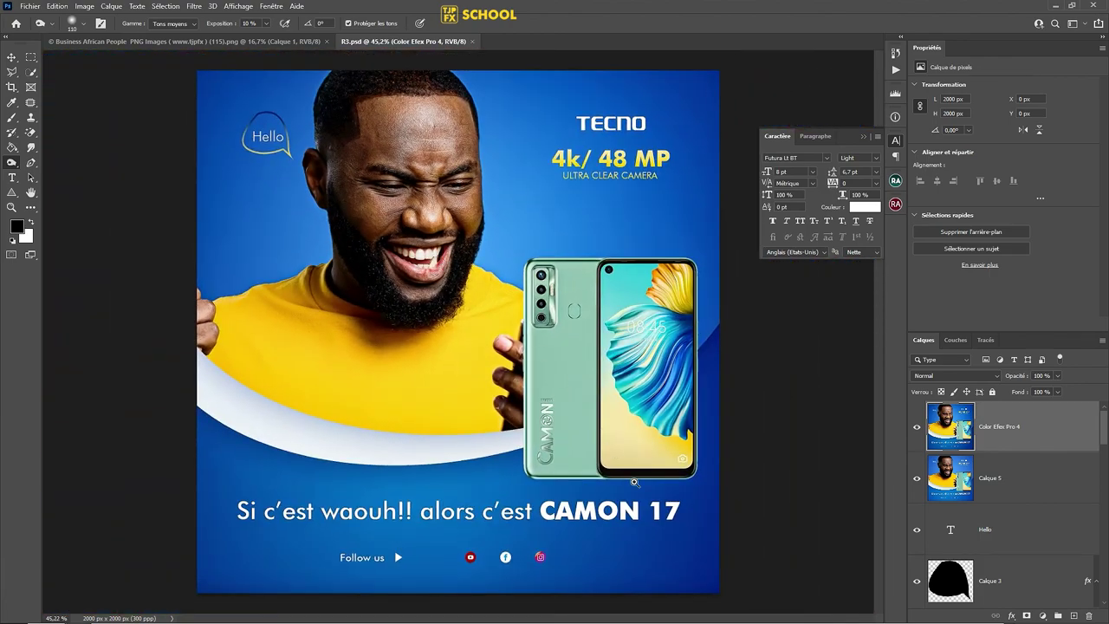
scroll(662, 479, "up", 4)
scroll(662, 478, "down", 2)
scroll(662, 479, "up", 2)
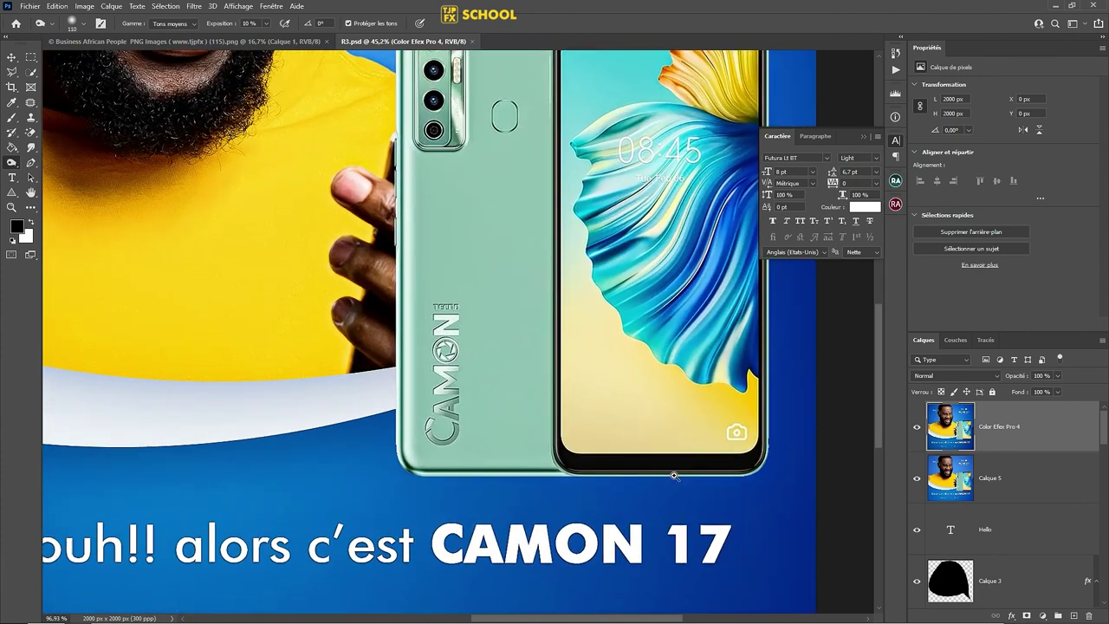
scroll(674, 476, "down", 1)
scroll(674, 476, "down", 2)
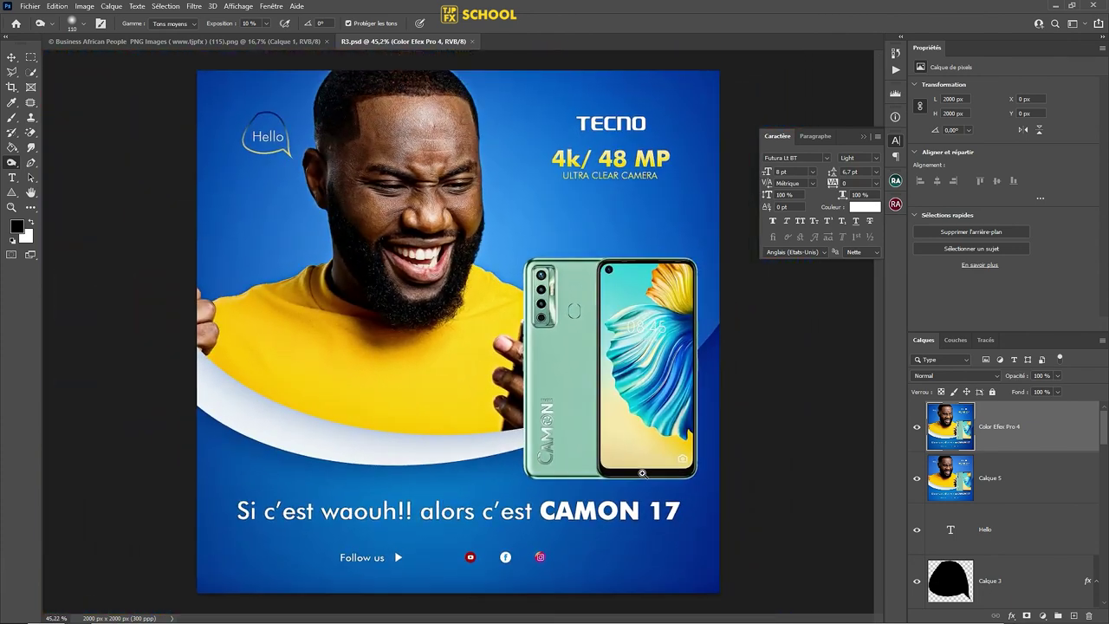